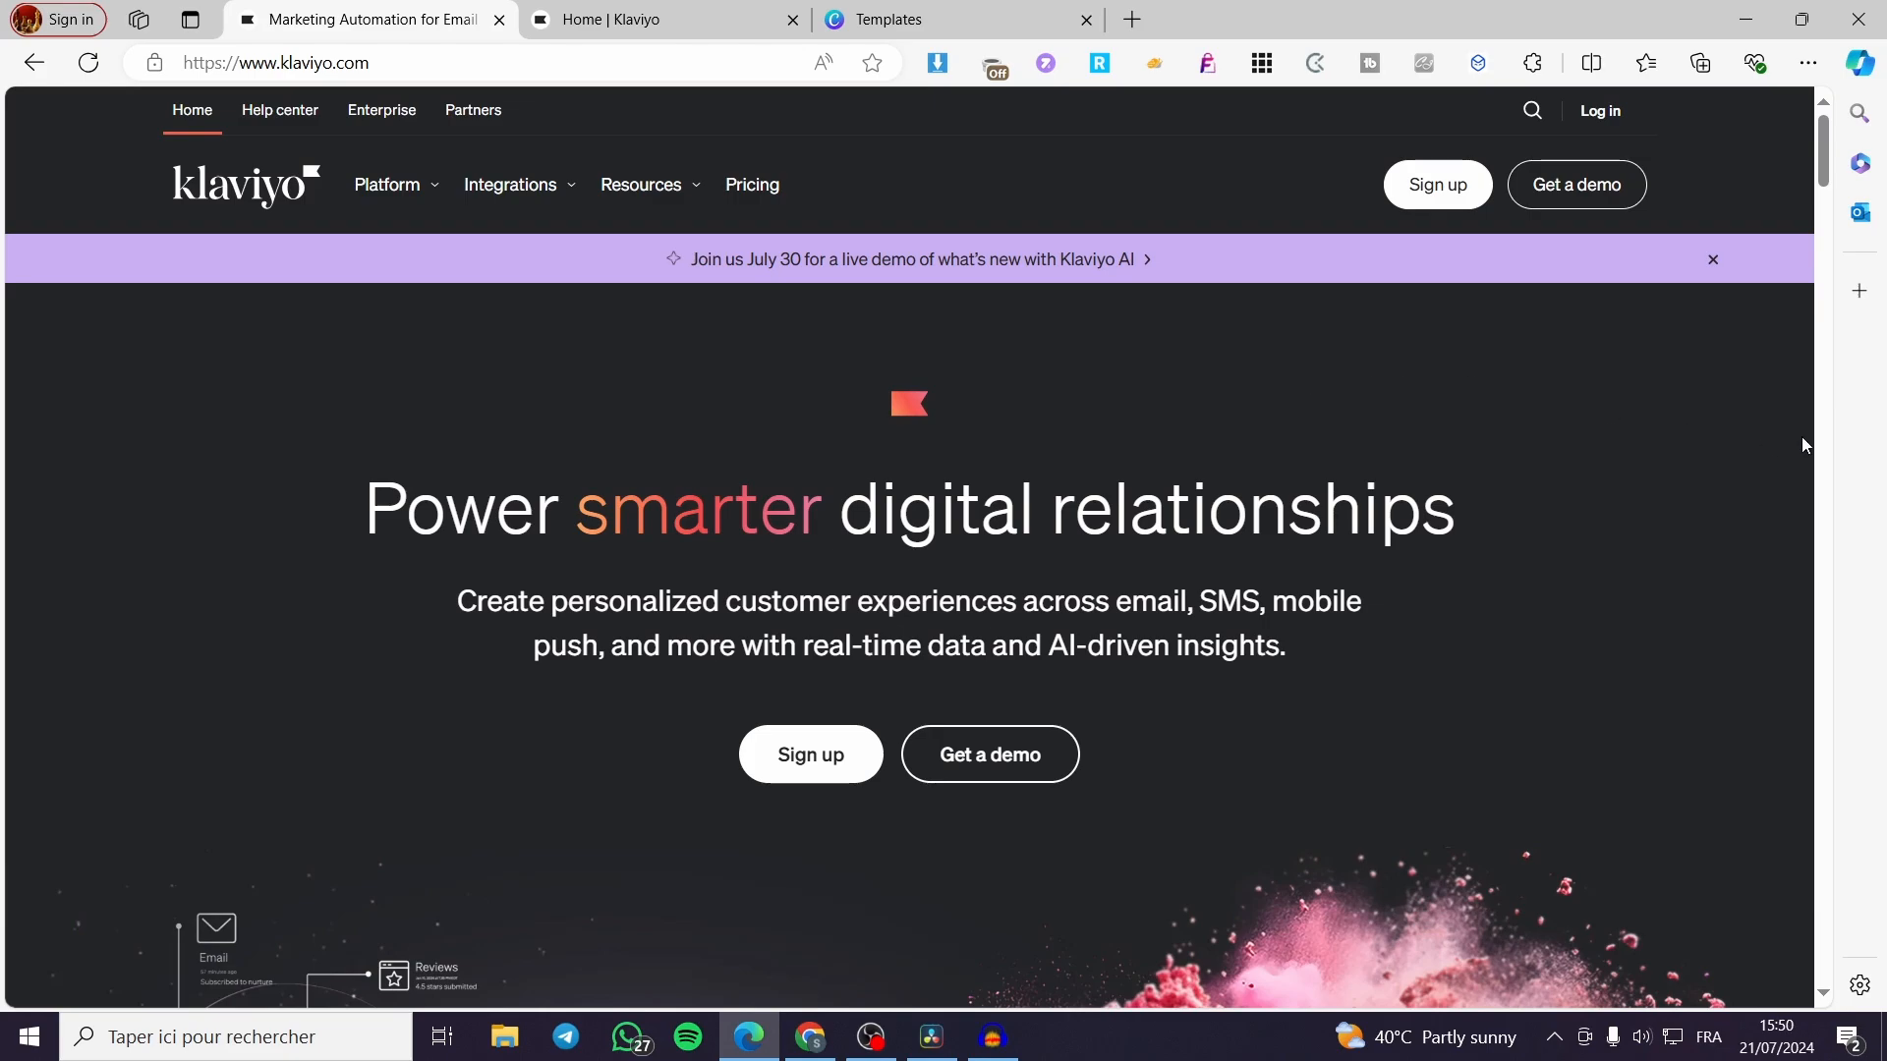
{"action": "scroll", "coordinate": [1558, 466], "scroll_direction": "down", "scroll_amount": 5}
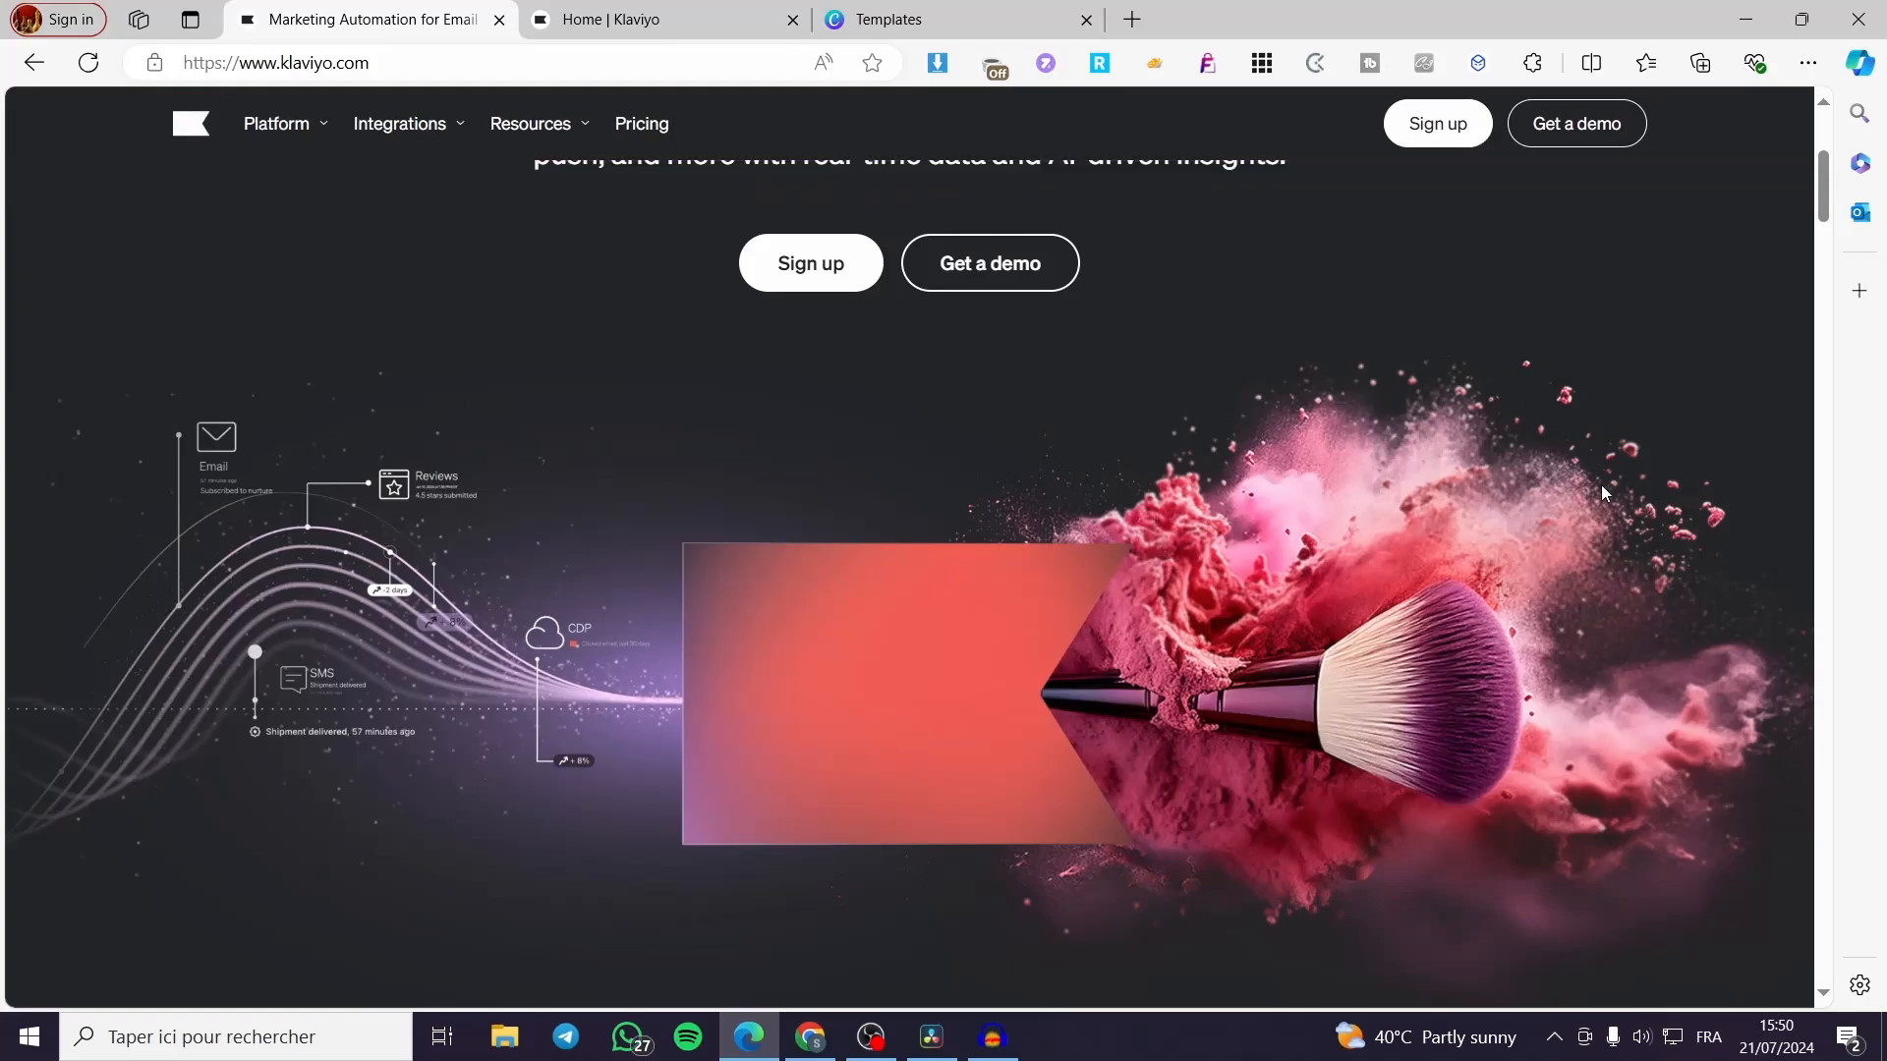
{"action": "scroll", "coordinate": [1587, 506], "scroll_direction": "up", "scroll_amount": 5}
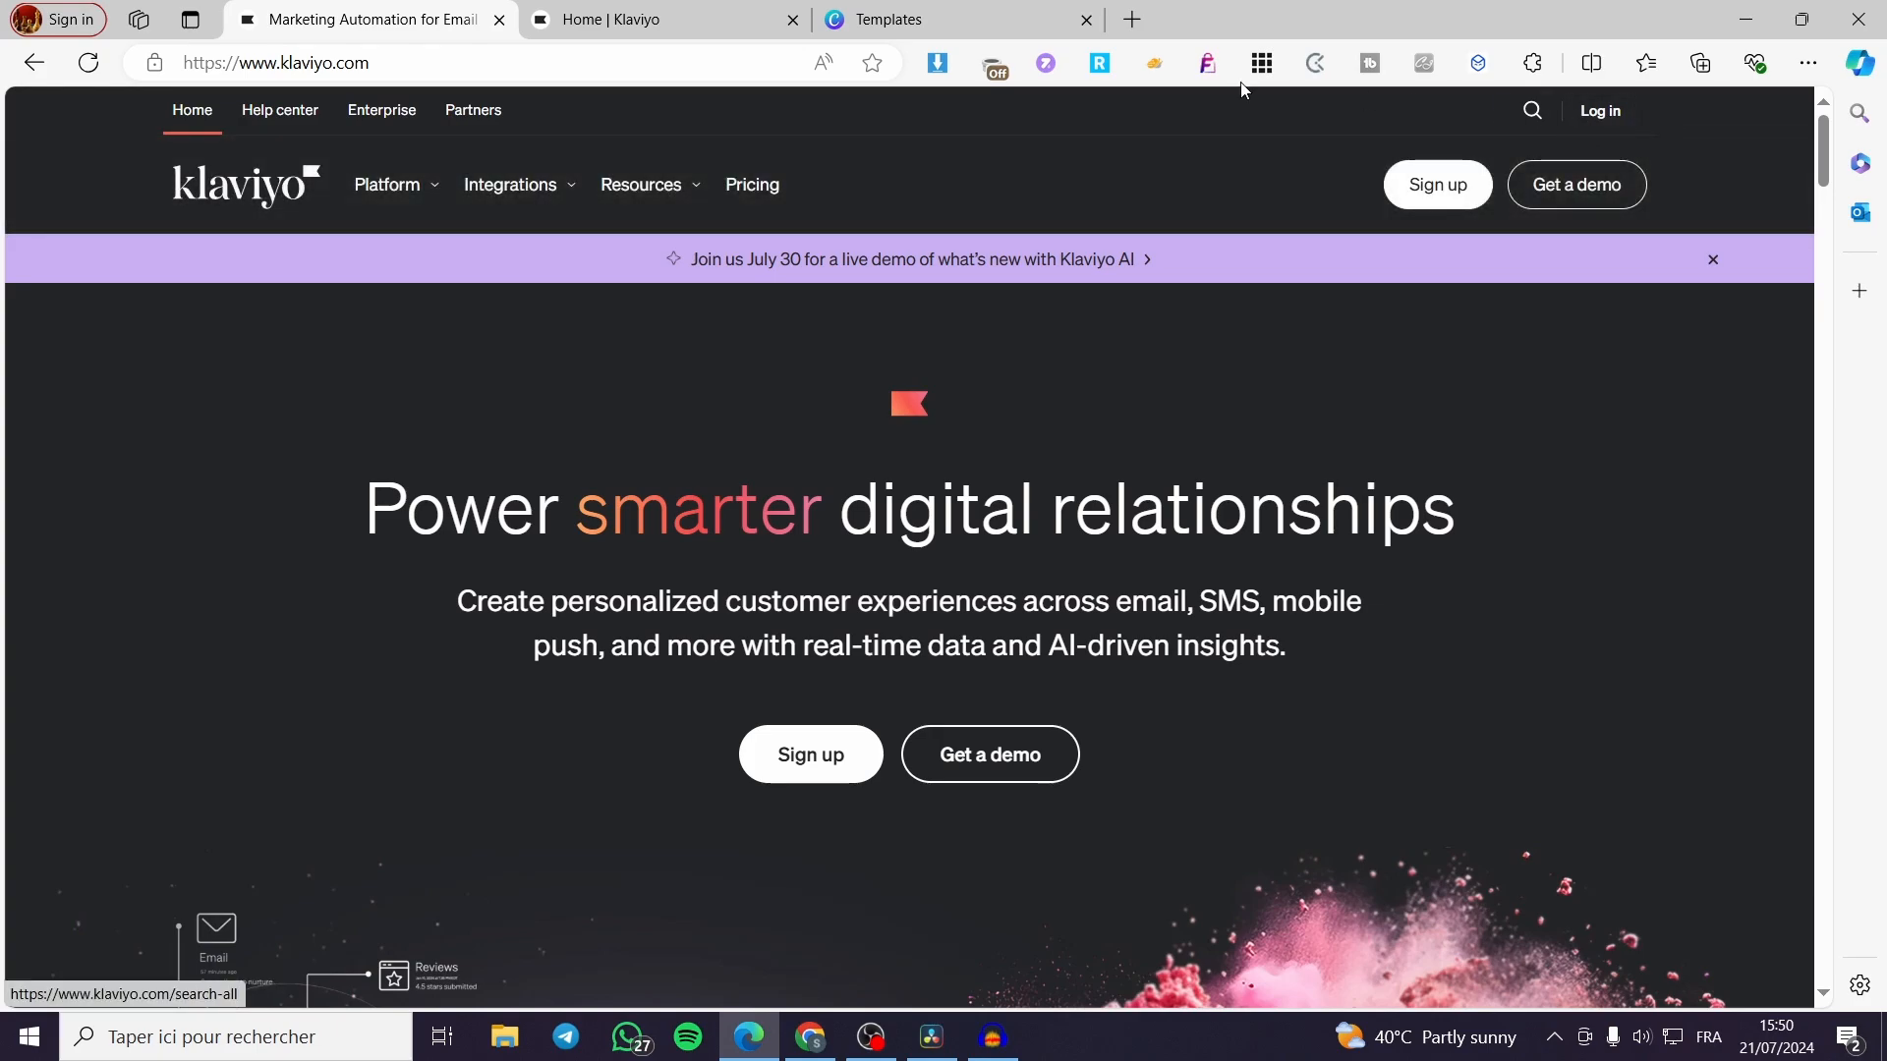
Switch to the Klaviyo account dashboard and open the audience's Lists & segments page.
{"action": "left_click", "coordinate": [604, 16]}
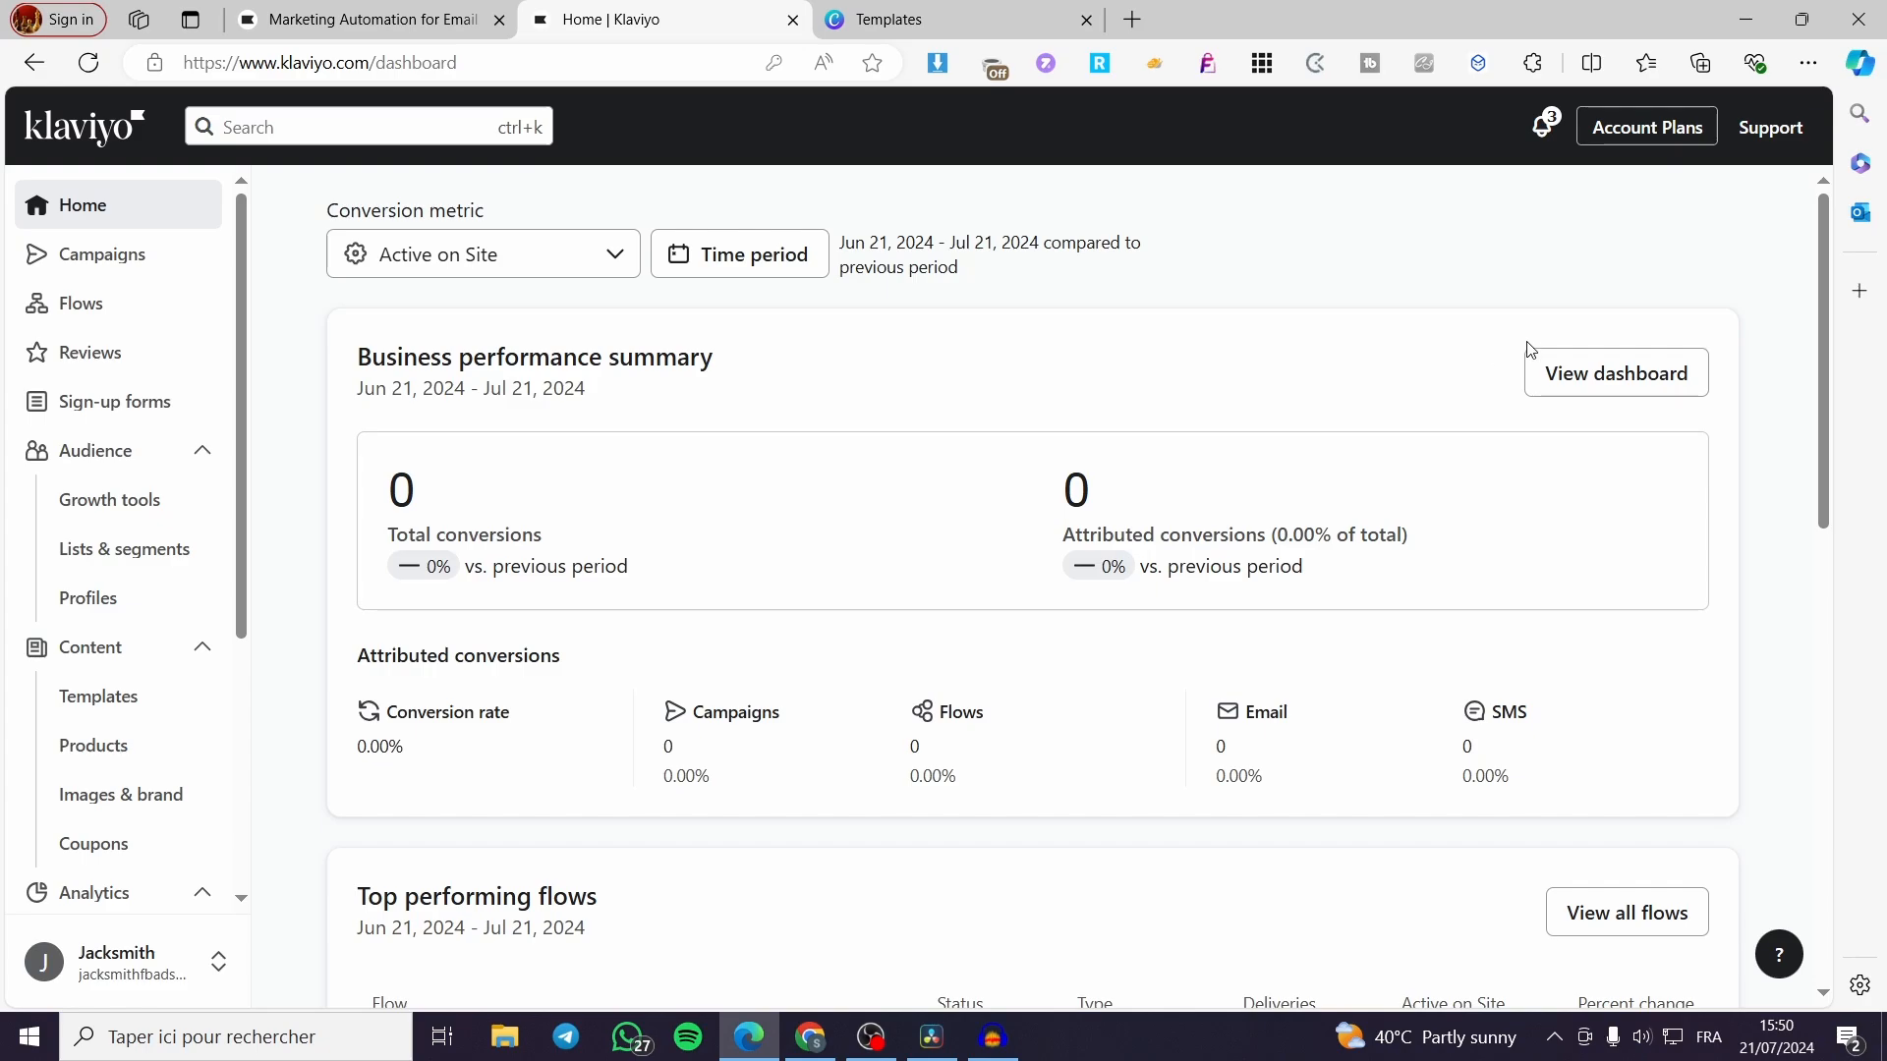
{"action": "scroll", "coordinate": [1602, 334], "scroll_direction": "down", "scroll_amount": 5}
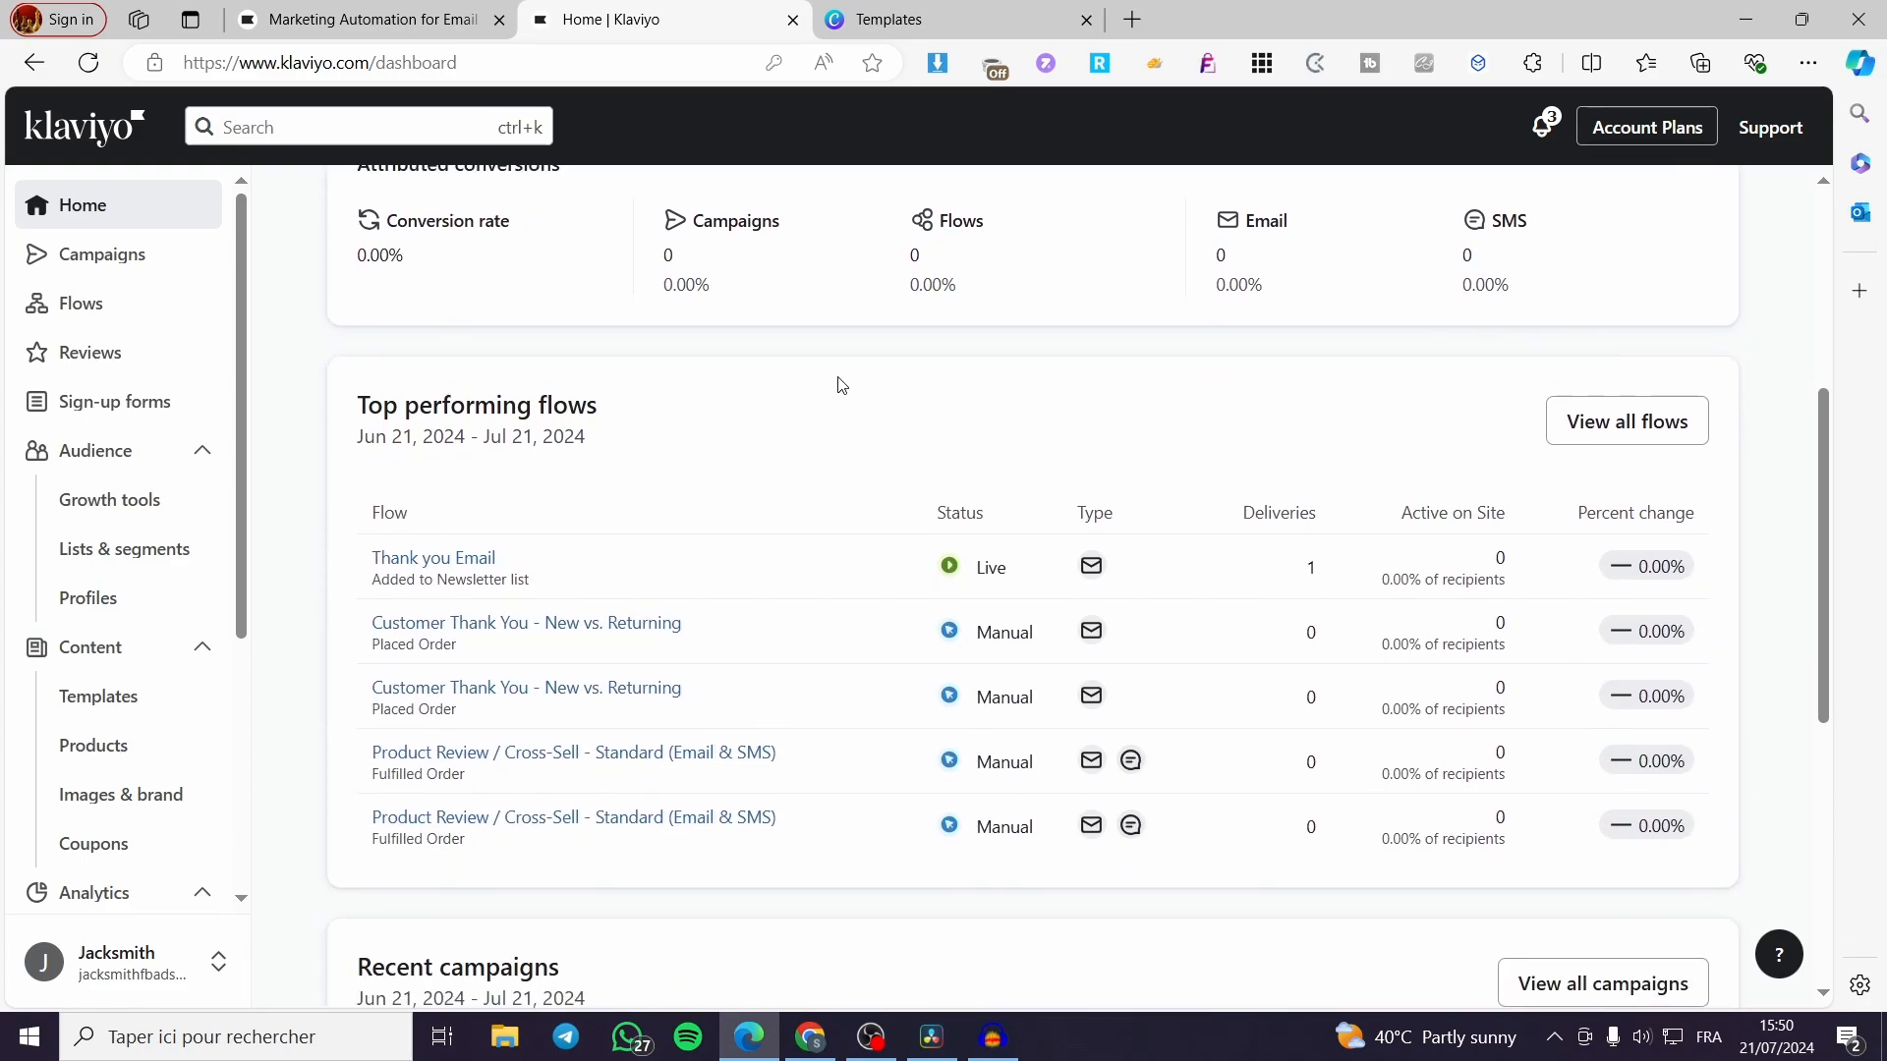
{"action": "scroll", "coordinate": [905, 458], "scroll_direction": "up", "scroll_amount": 5}
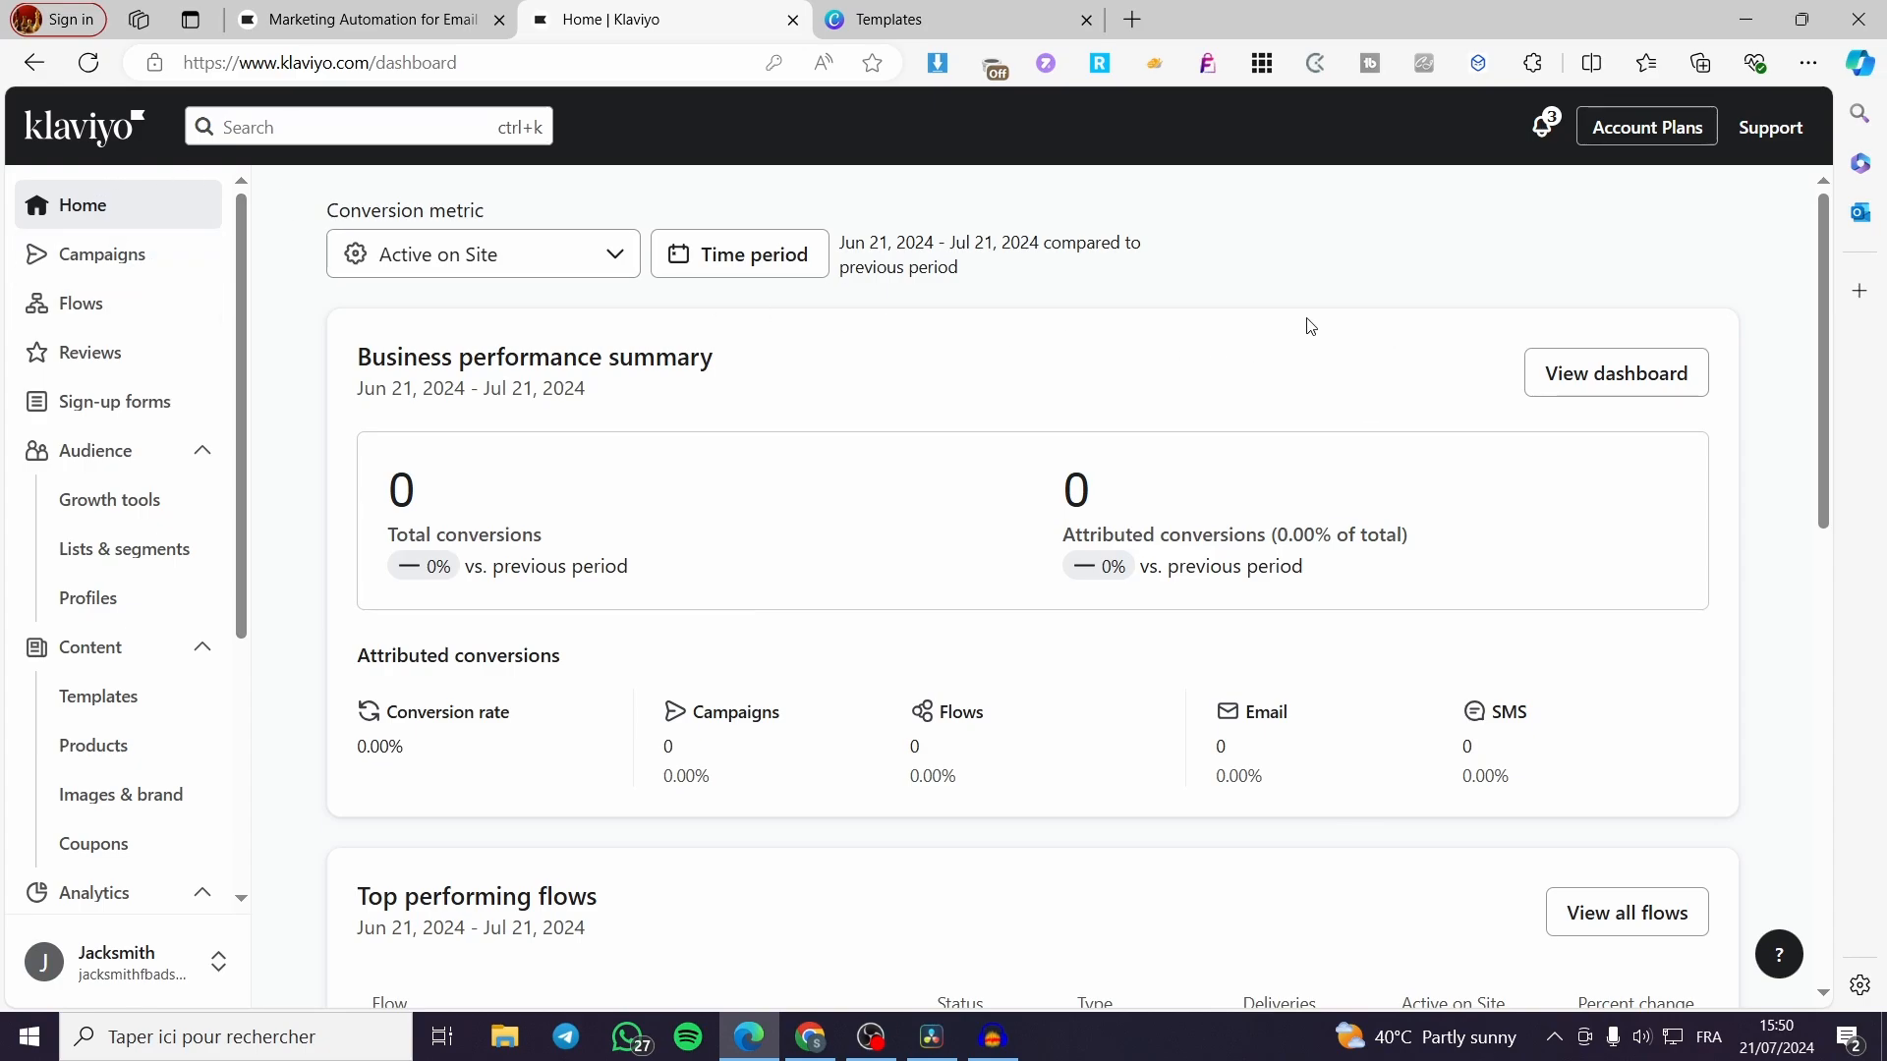
{"action": "left_click", "coordinate": [86, 462]}
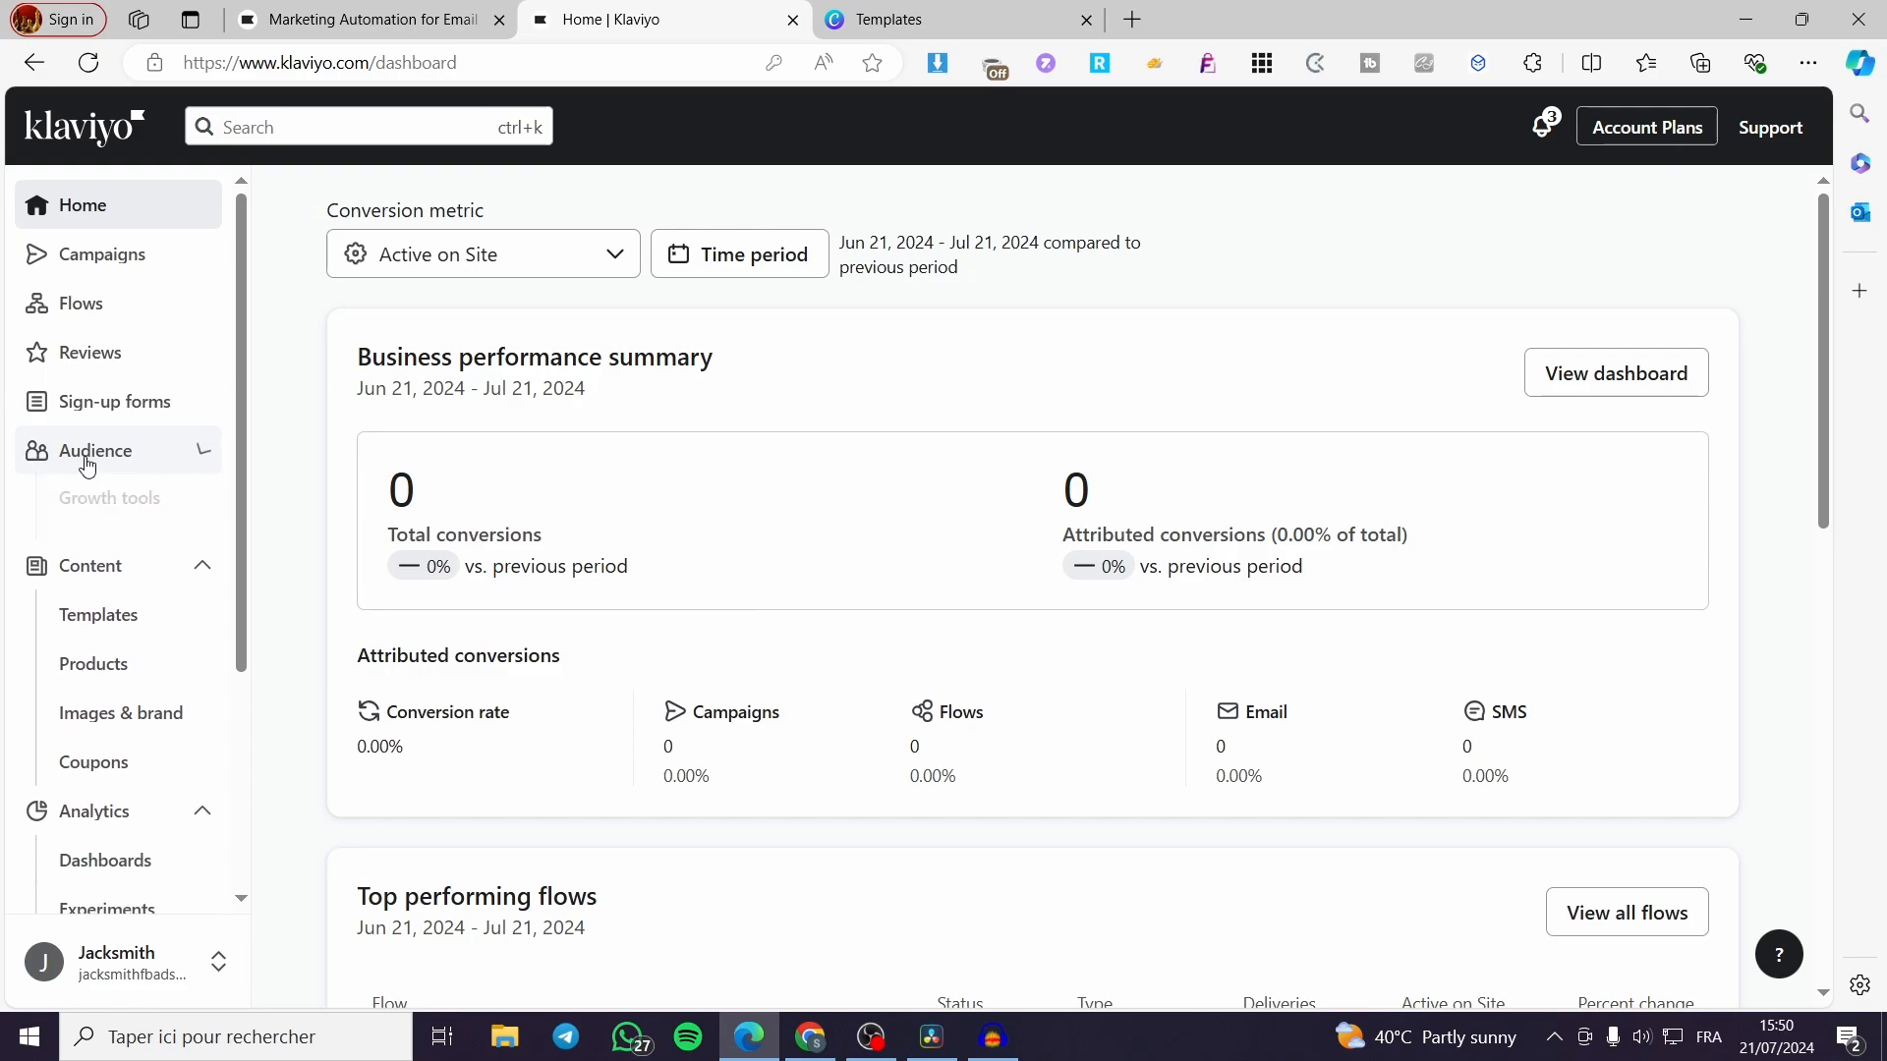
{"action": "left_click", "coordinate": [123, 459]}
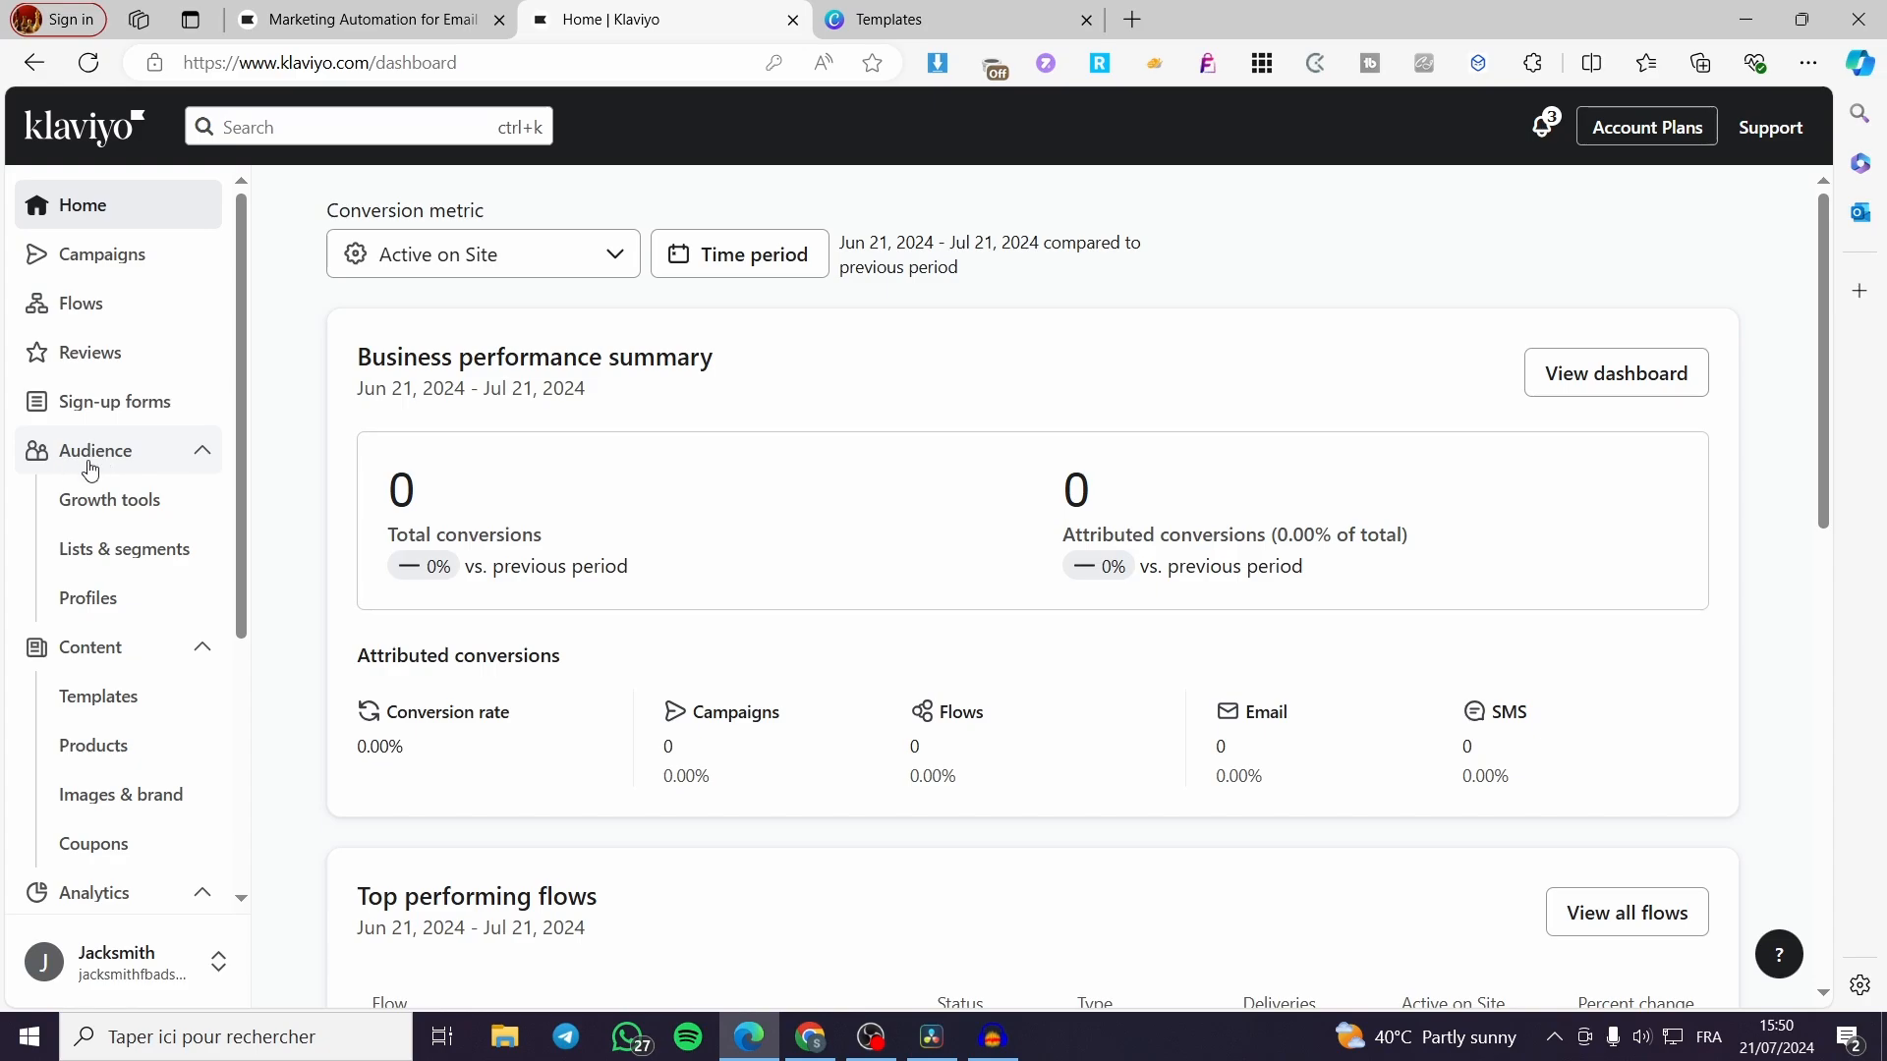
{"action": "left_click", "coordinate": [69, 562]}
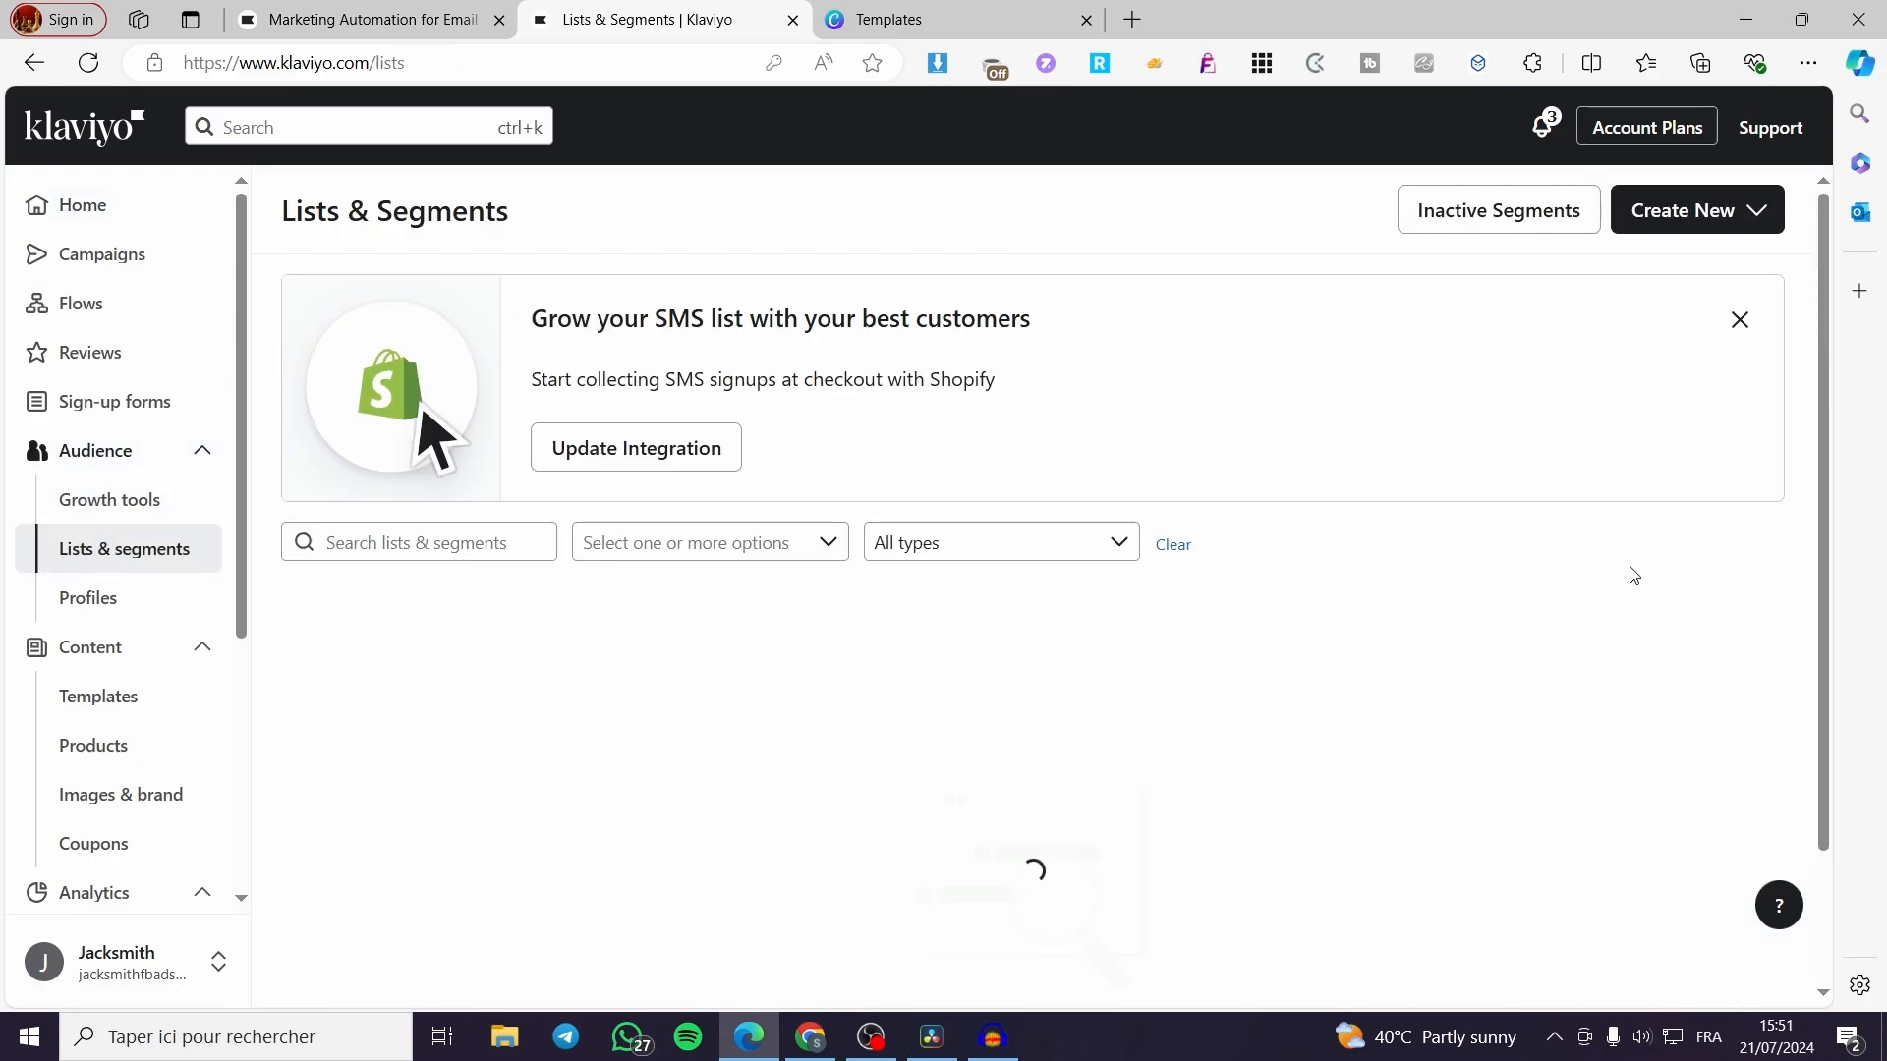
Create a static list named "Audience test" with the Email tag.
{"action": "left_click", "coordinate": [1677, 224]}
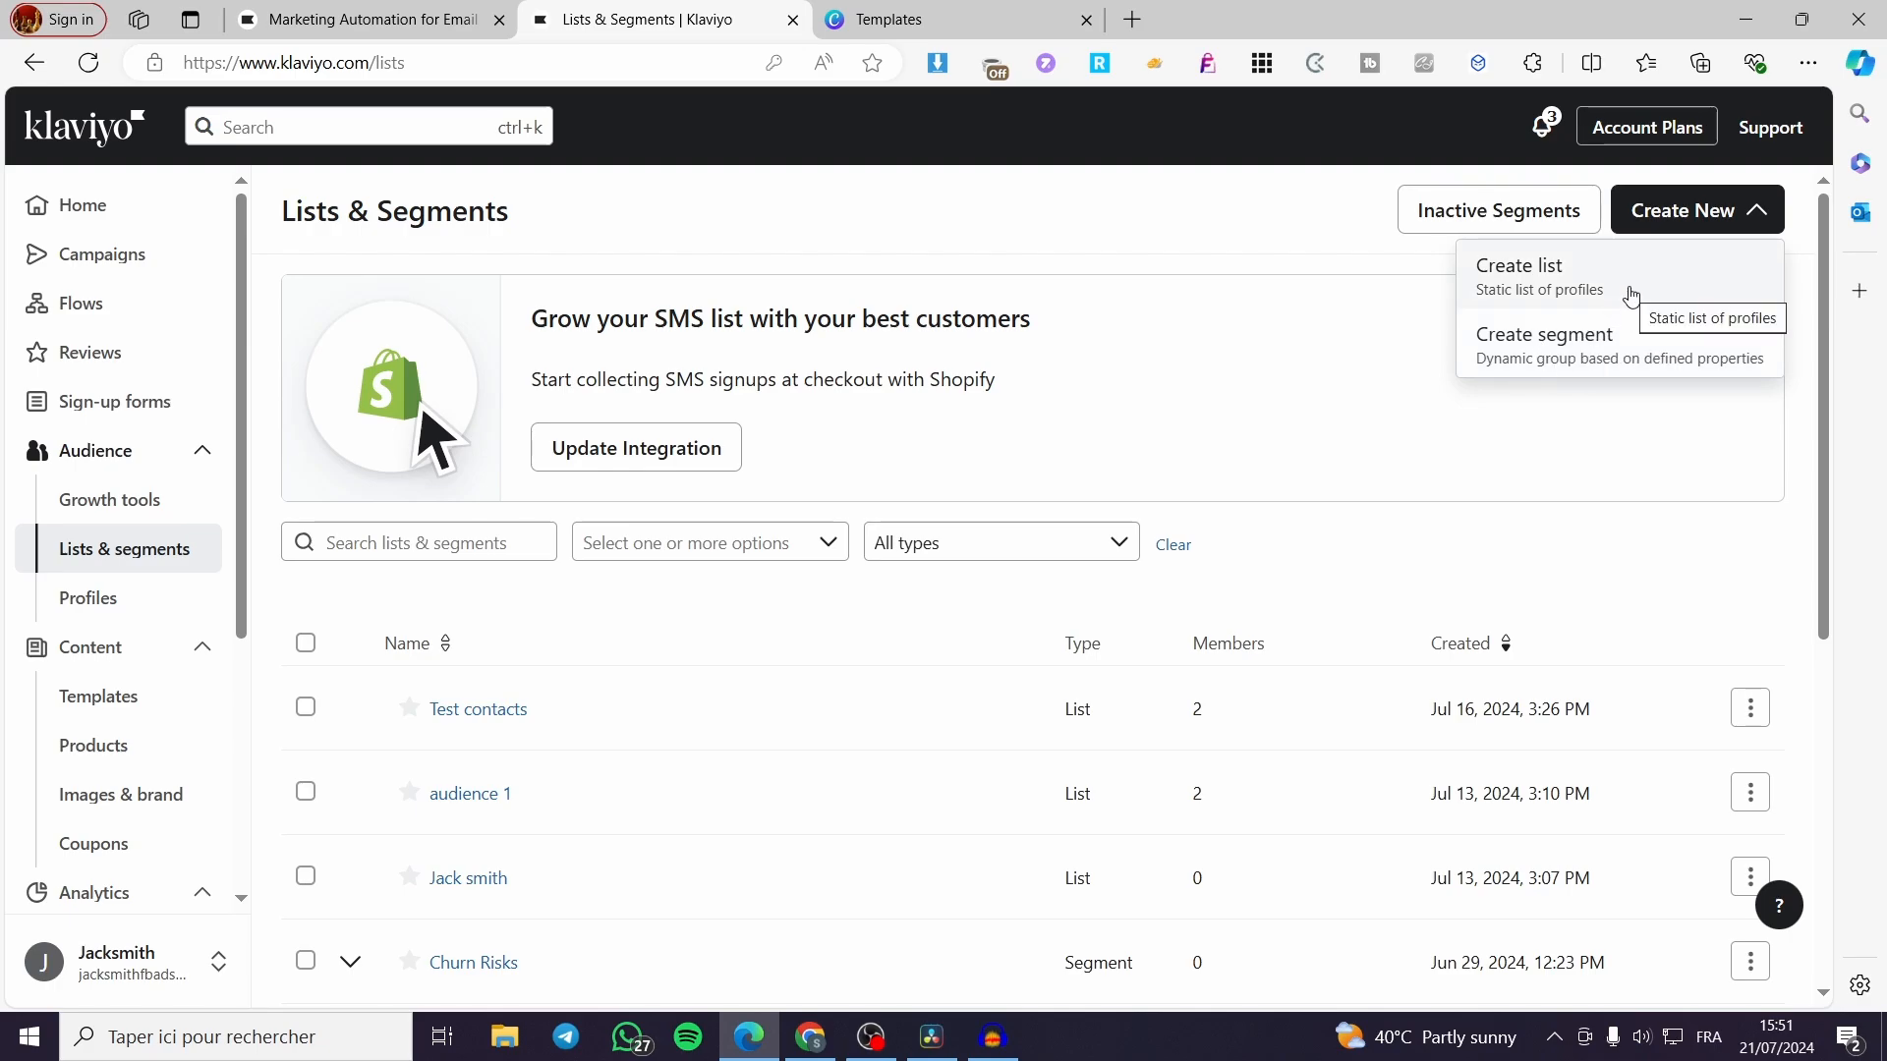
{"action": "left_click", "coordinate": [1513, 285]}
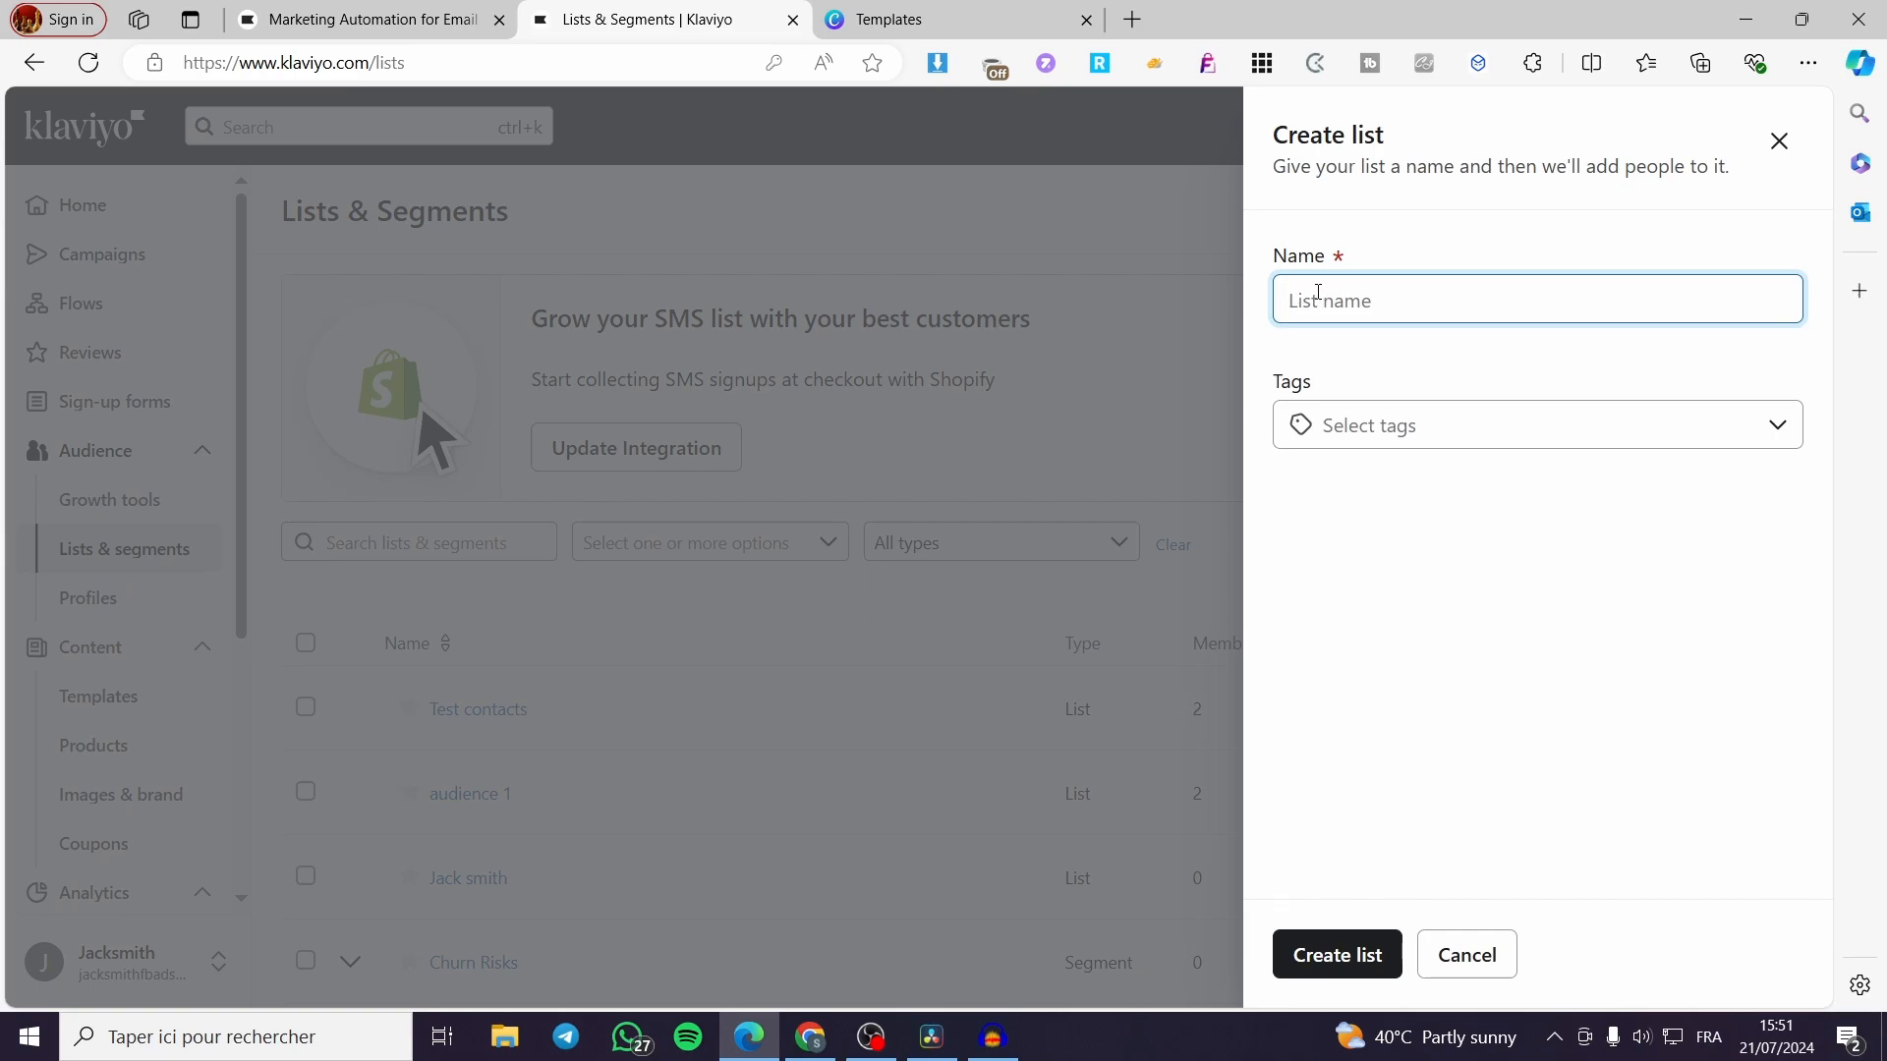
{"action": "type", "text": "Audience test"}
{"action": "left_click", "coordinate": [1398, 426]}
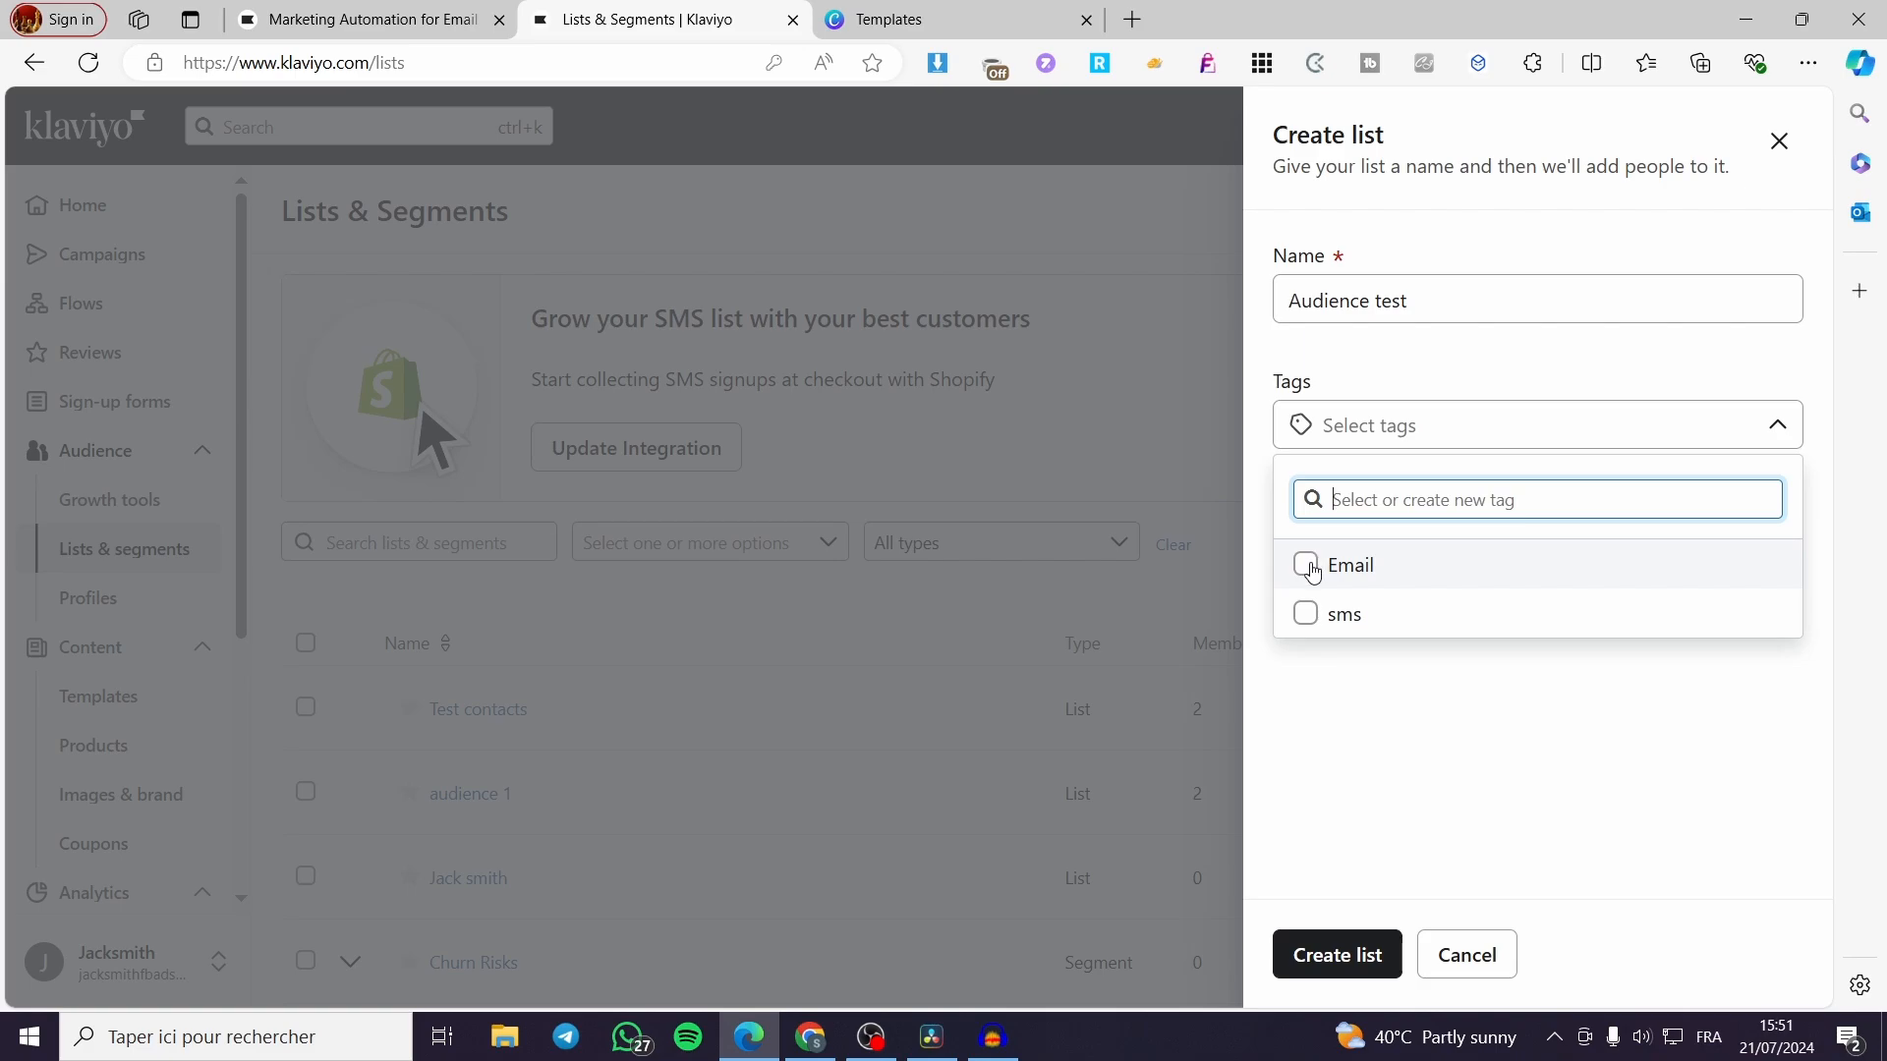
{"action": "left_click", "coordinate": [1310, 566]}
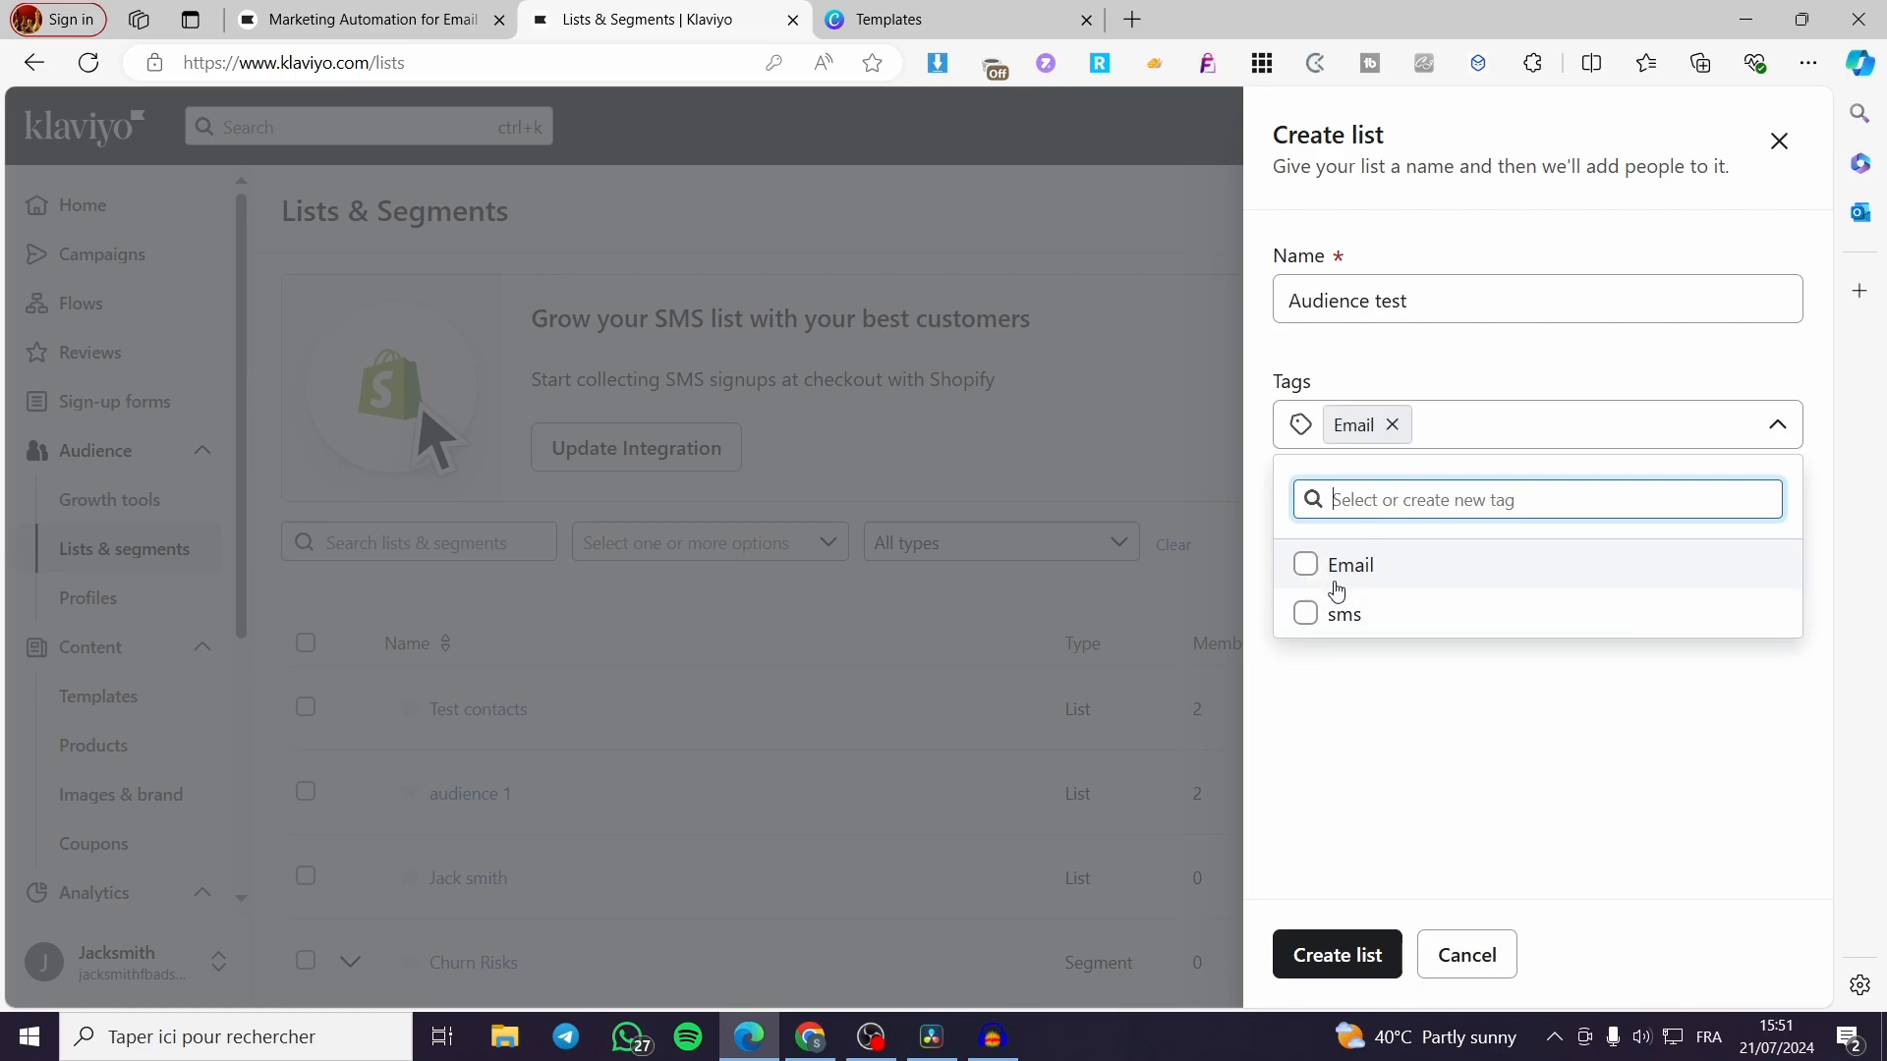
{"action": "left_click", "coordinate": [1352, 701]}
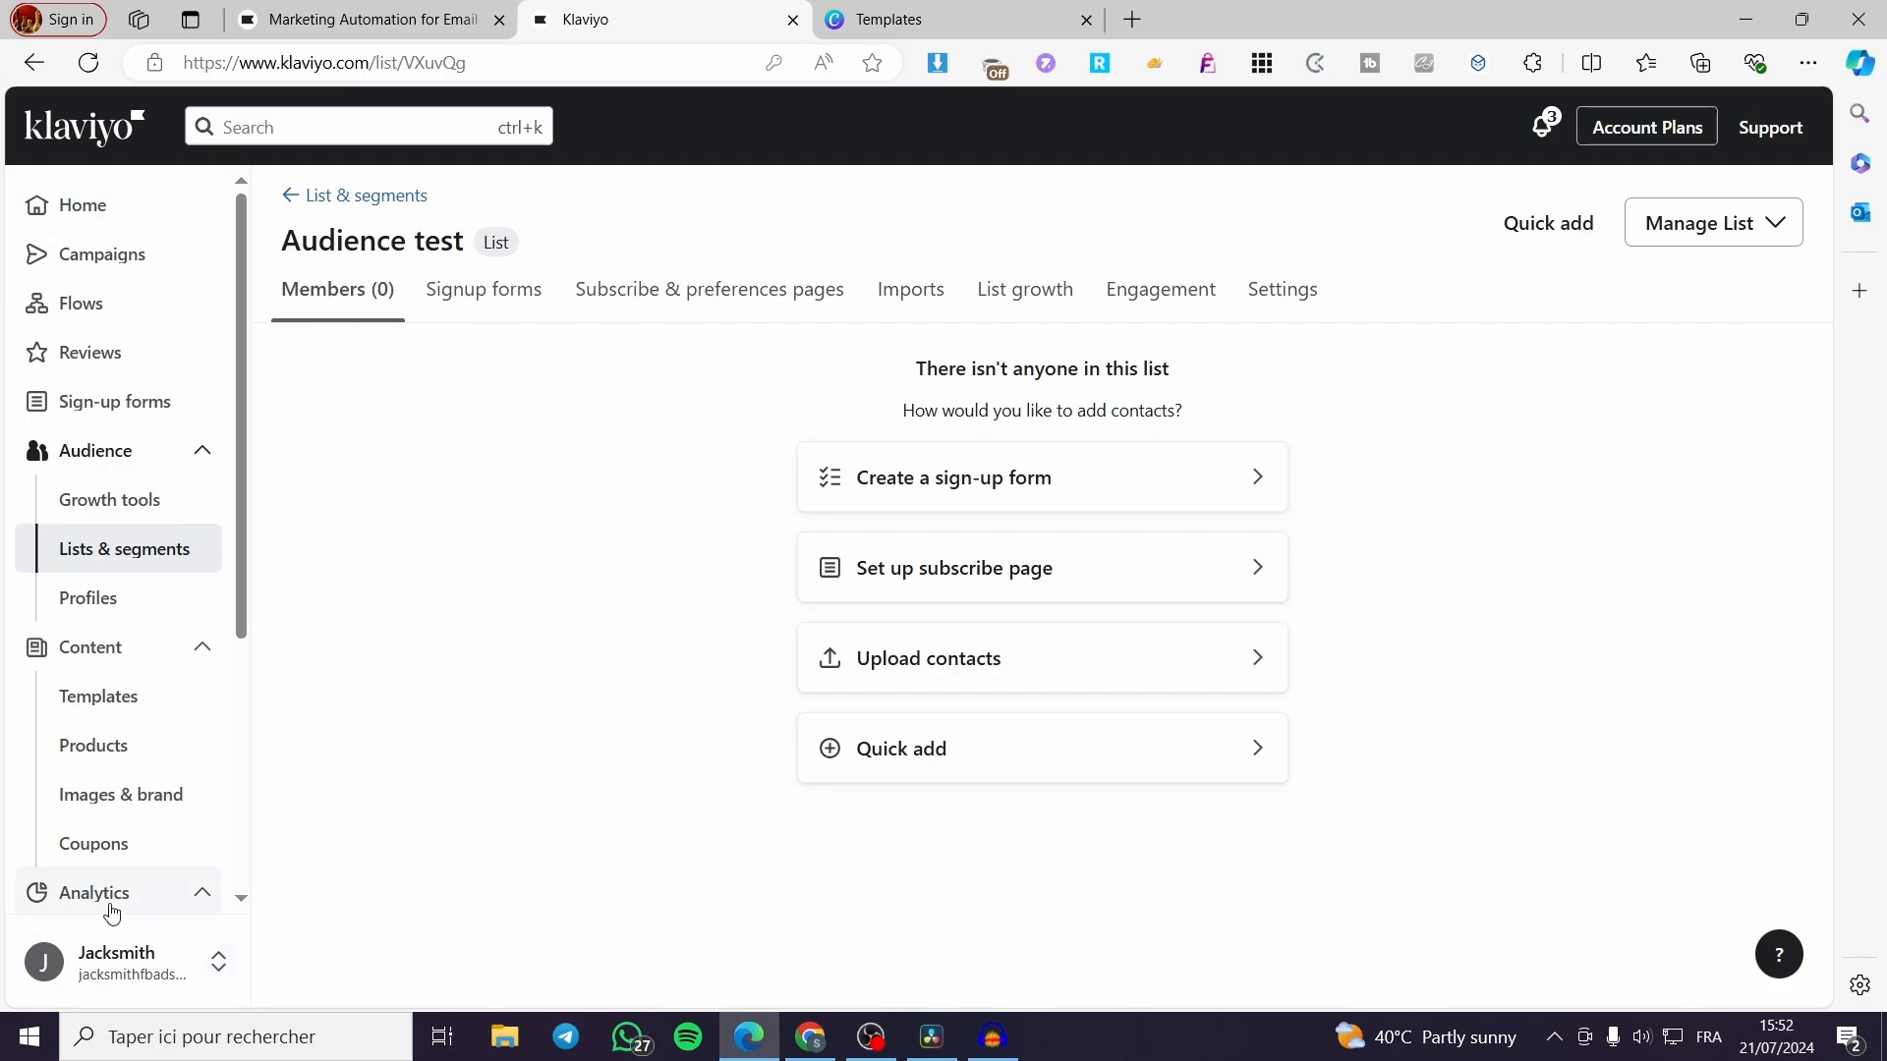
{"action": "left_click", "coordinate": [122, 961]}
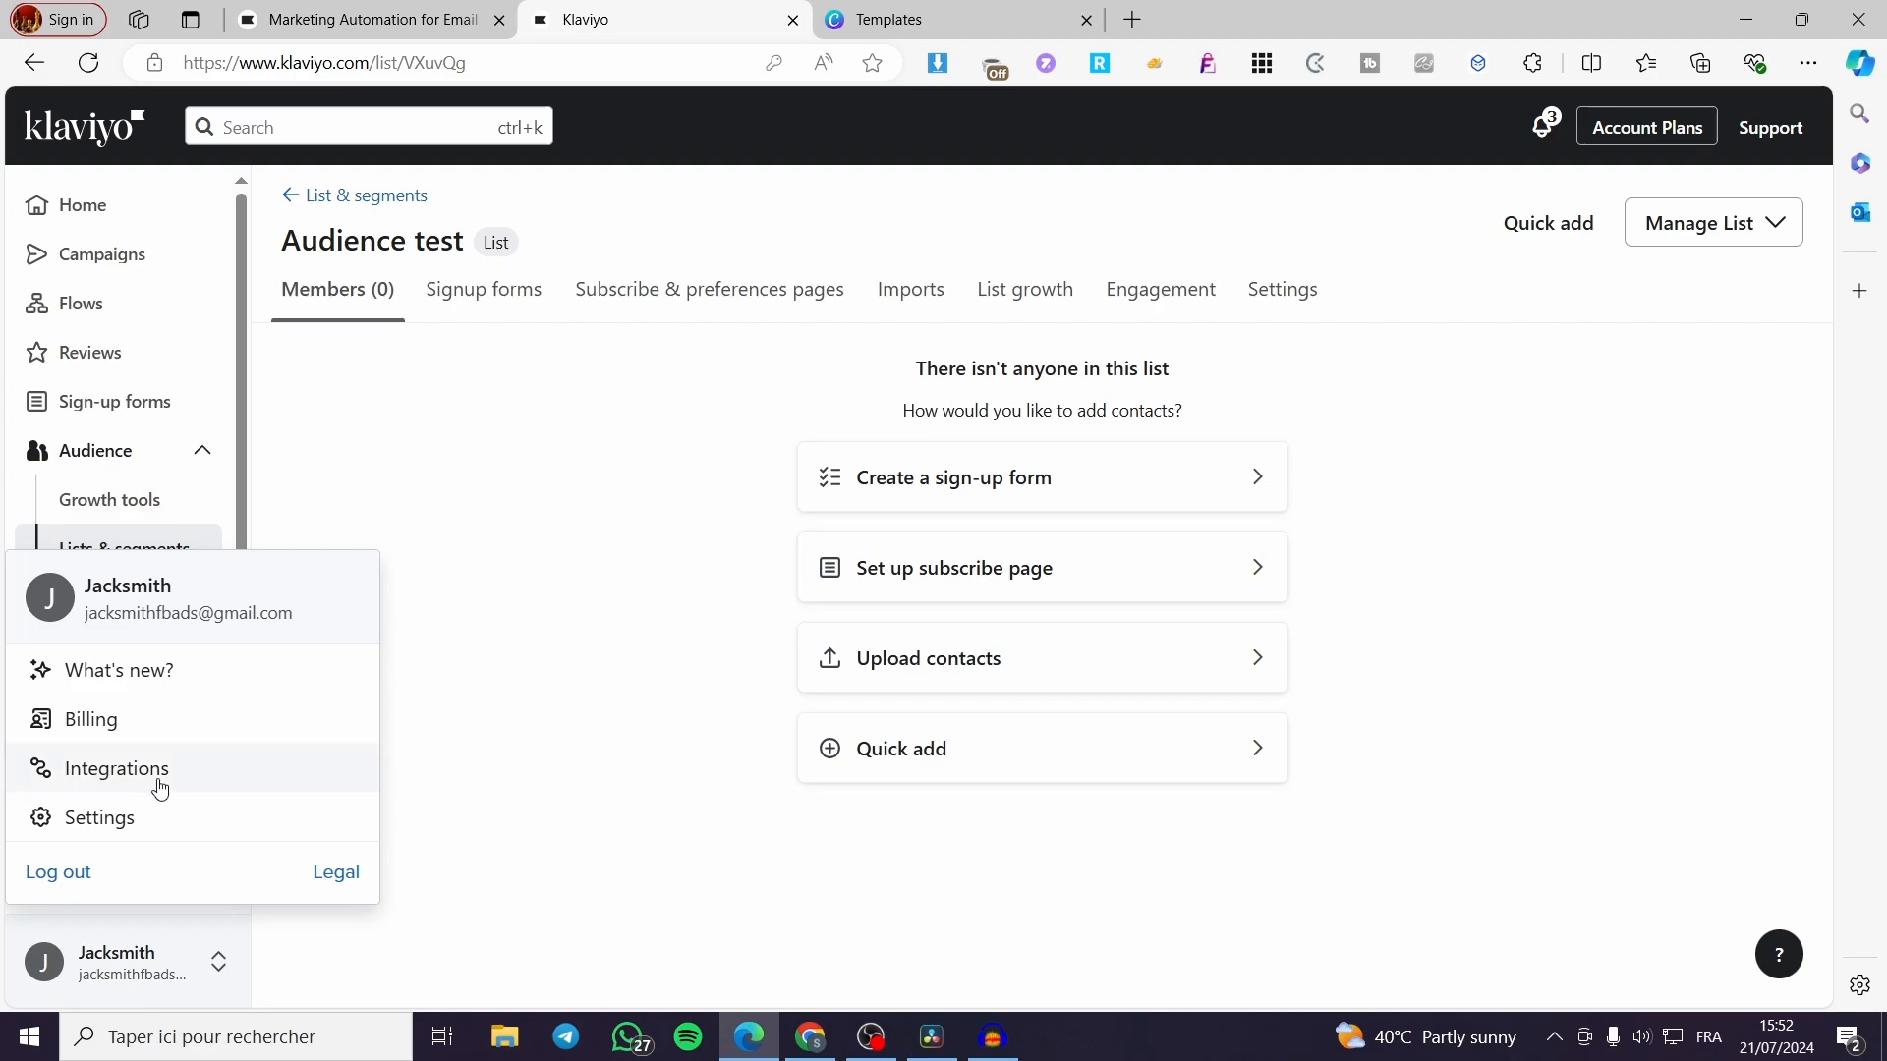
{"action": "left_click", "coordinate": [502, 675]}
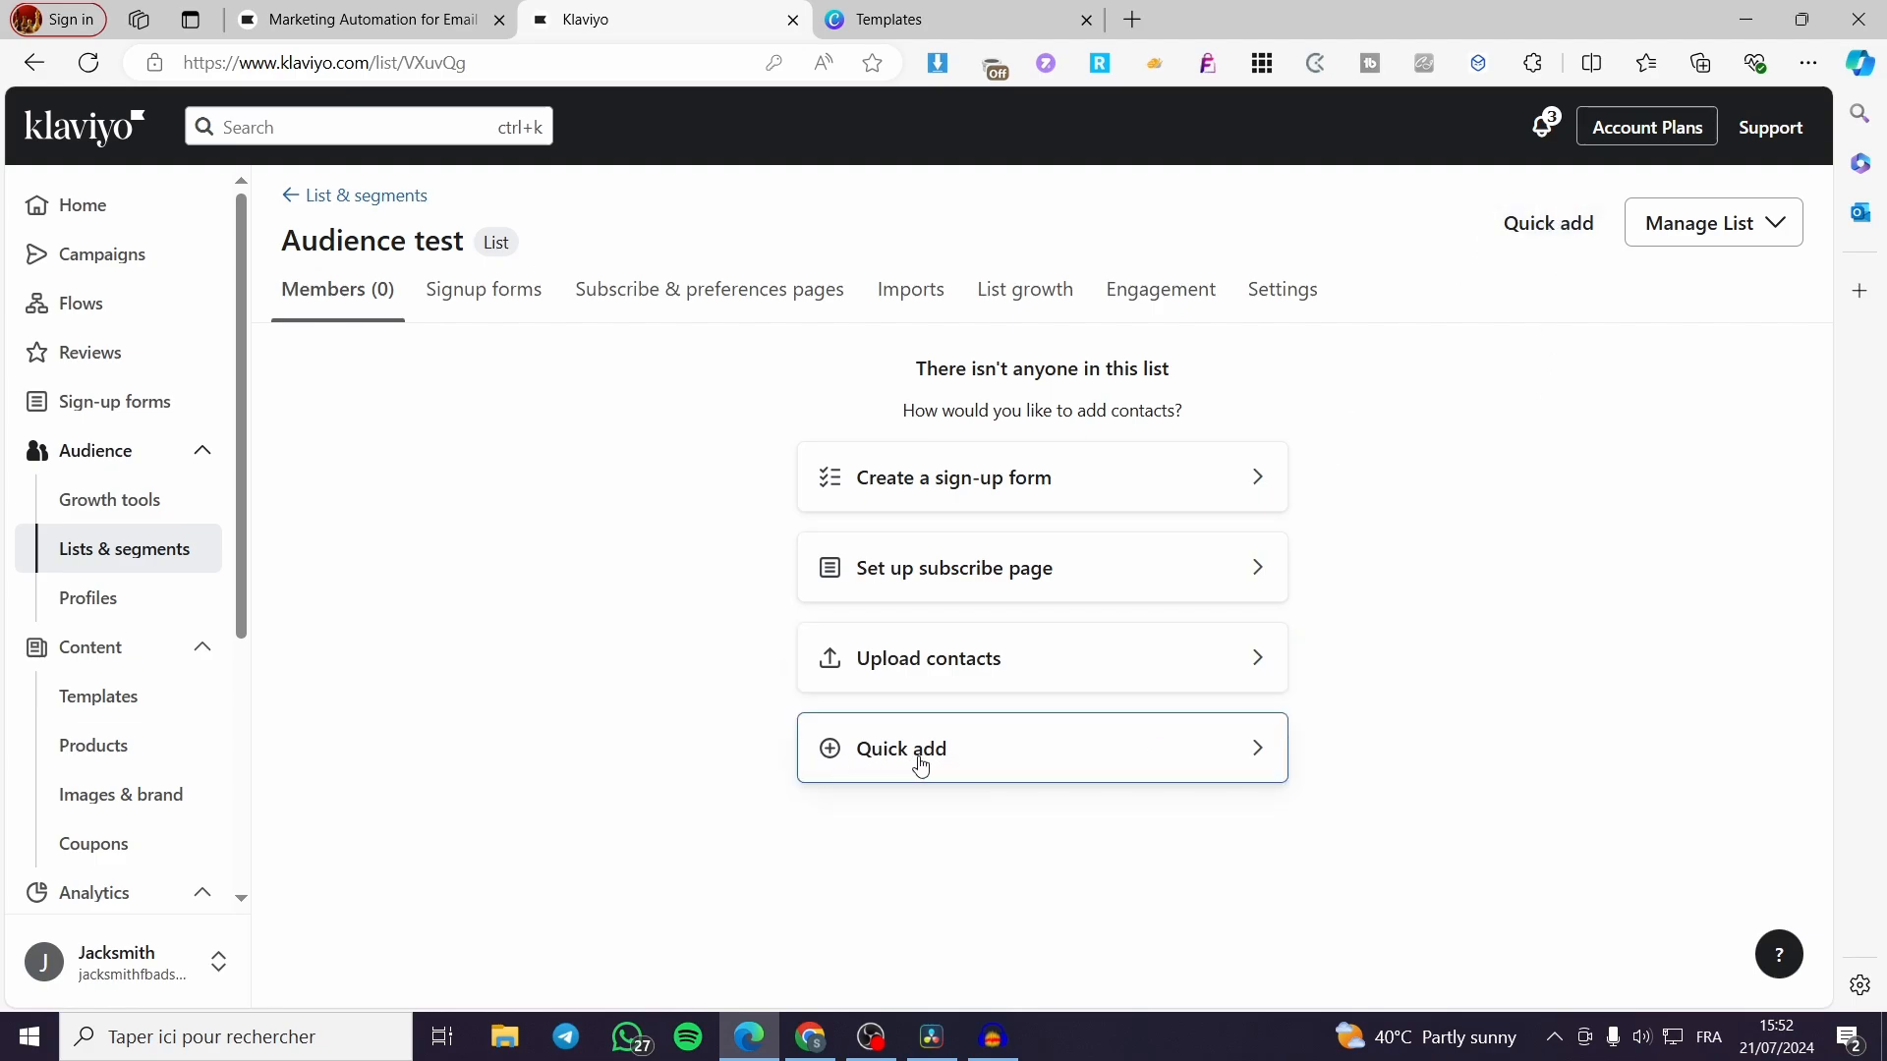
Examine the profile fields in the Audience test list's Quick add form, and close it without adding a profile.
{"action": "left_click", "coordinate": [1579, 225]}
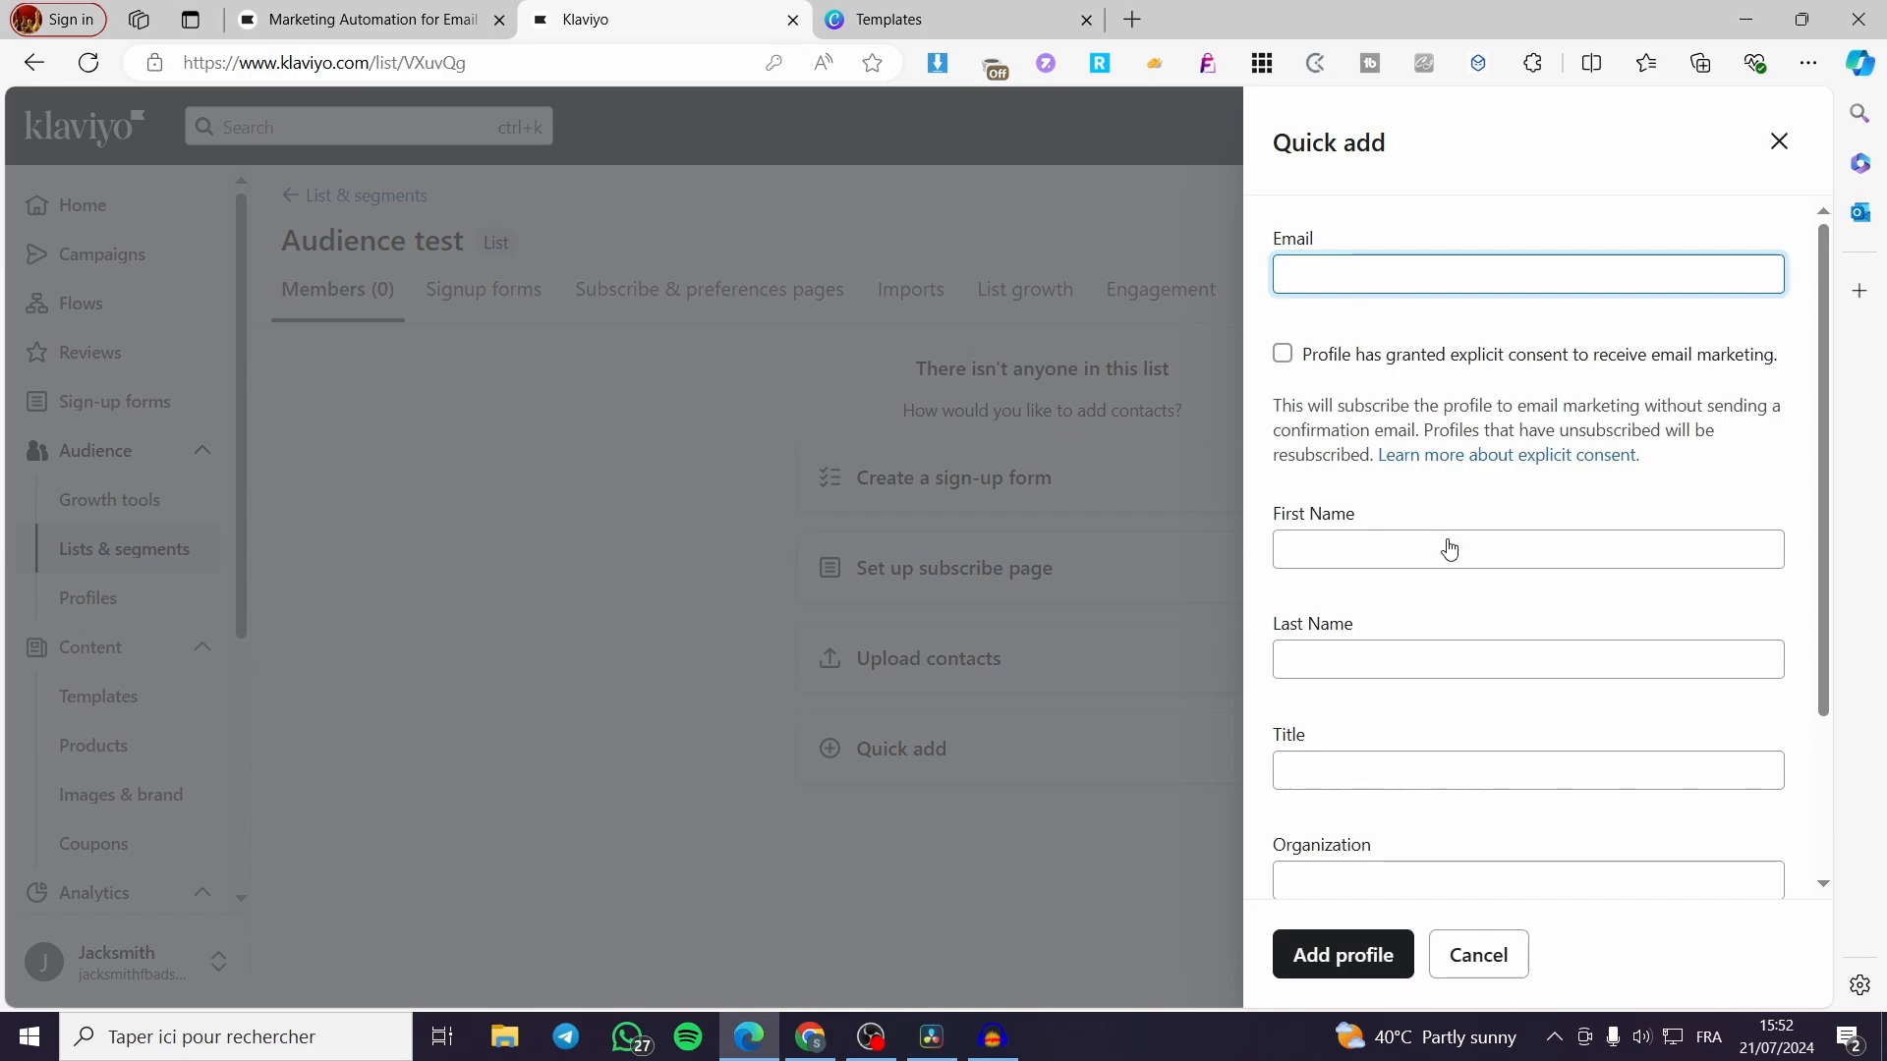
{"action": "scroll", "coordinate": [1451, 653], "scroll_direction": "down", "scroll_amount": 2}
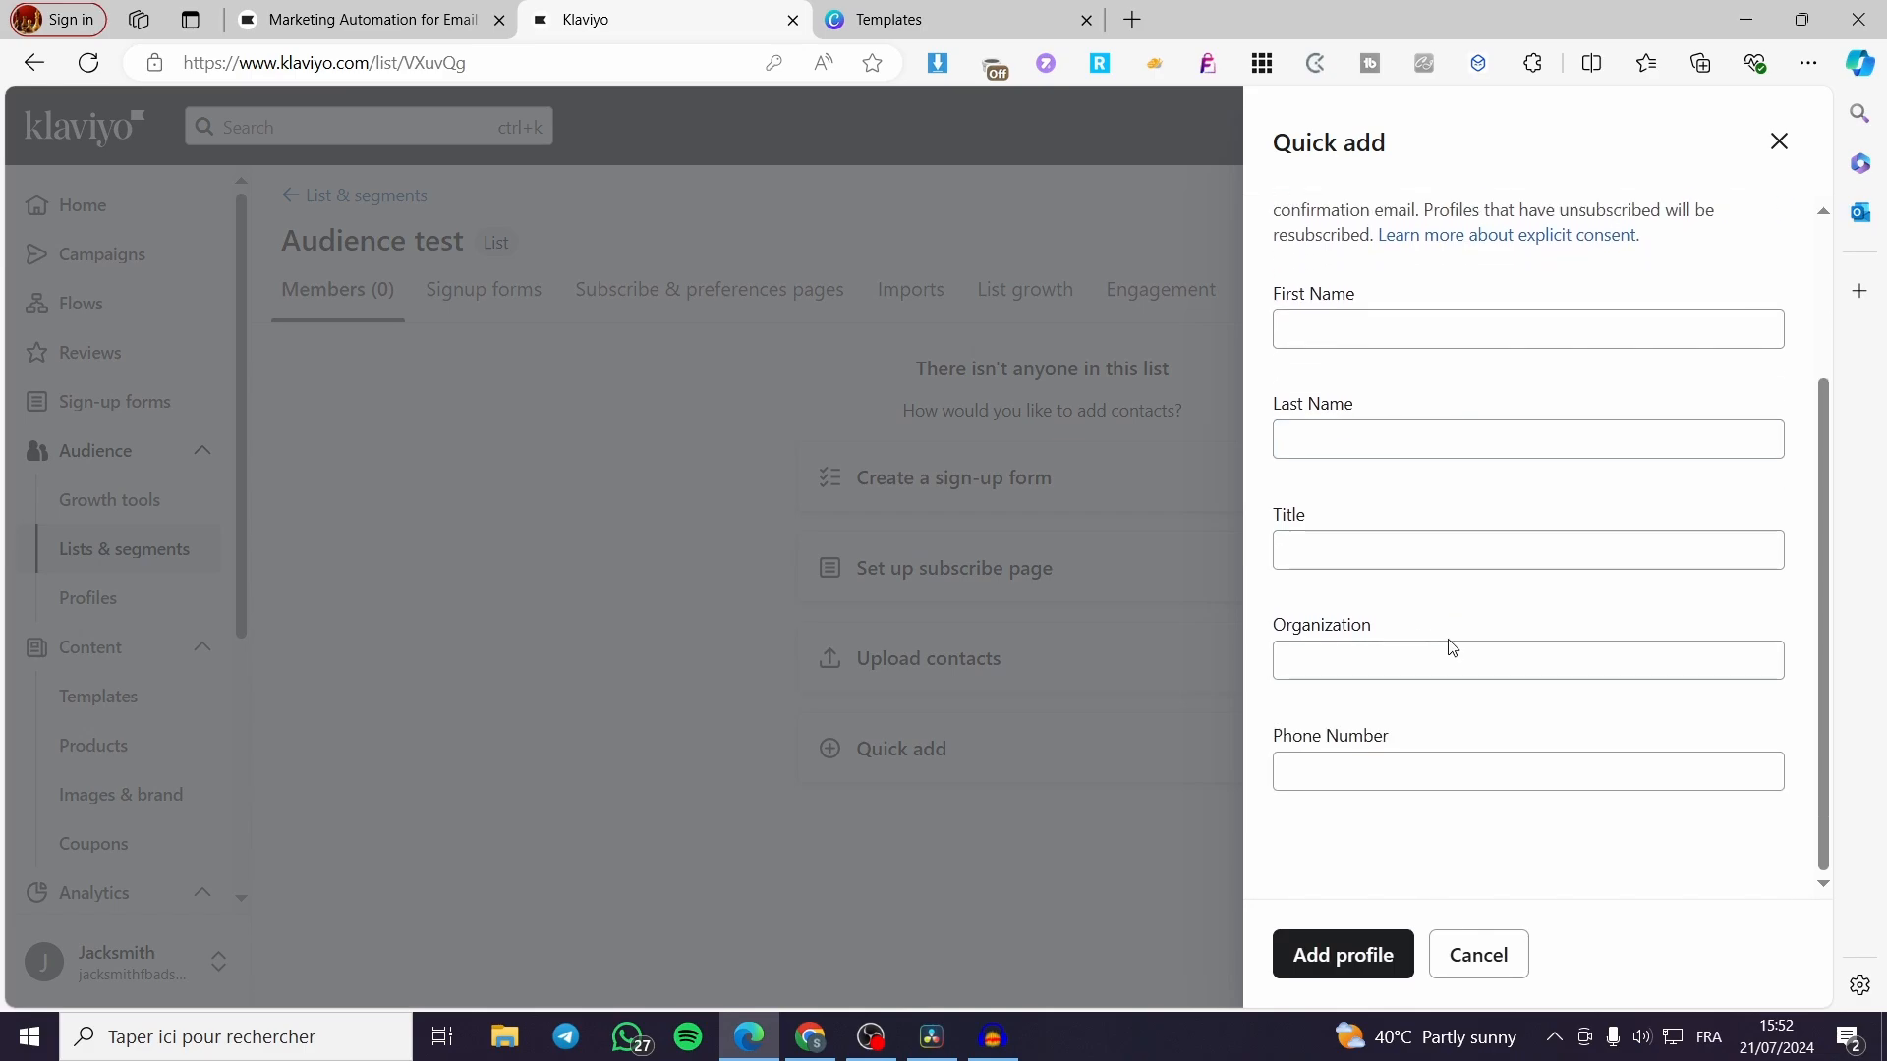
{"action": "left_click", "coordinate": [1470, 960]}
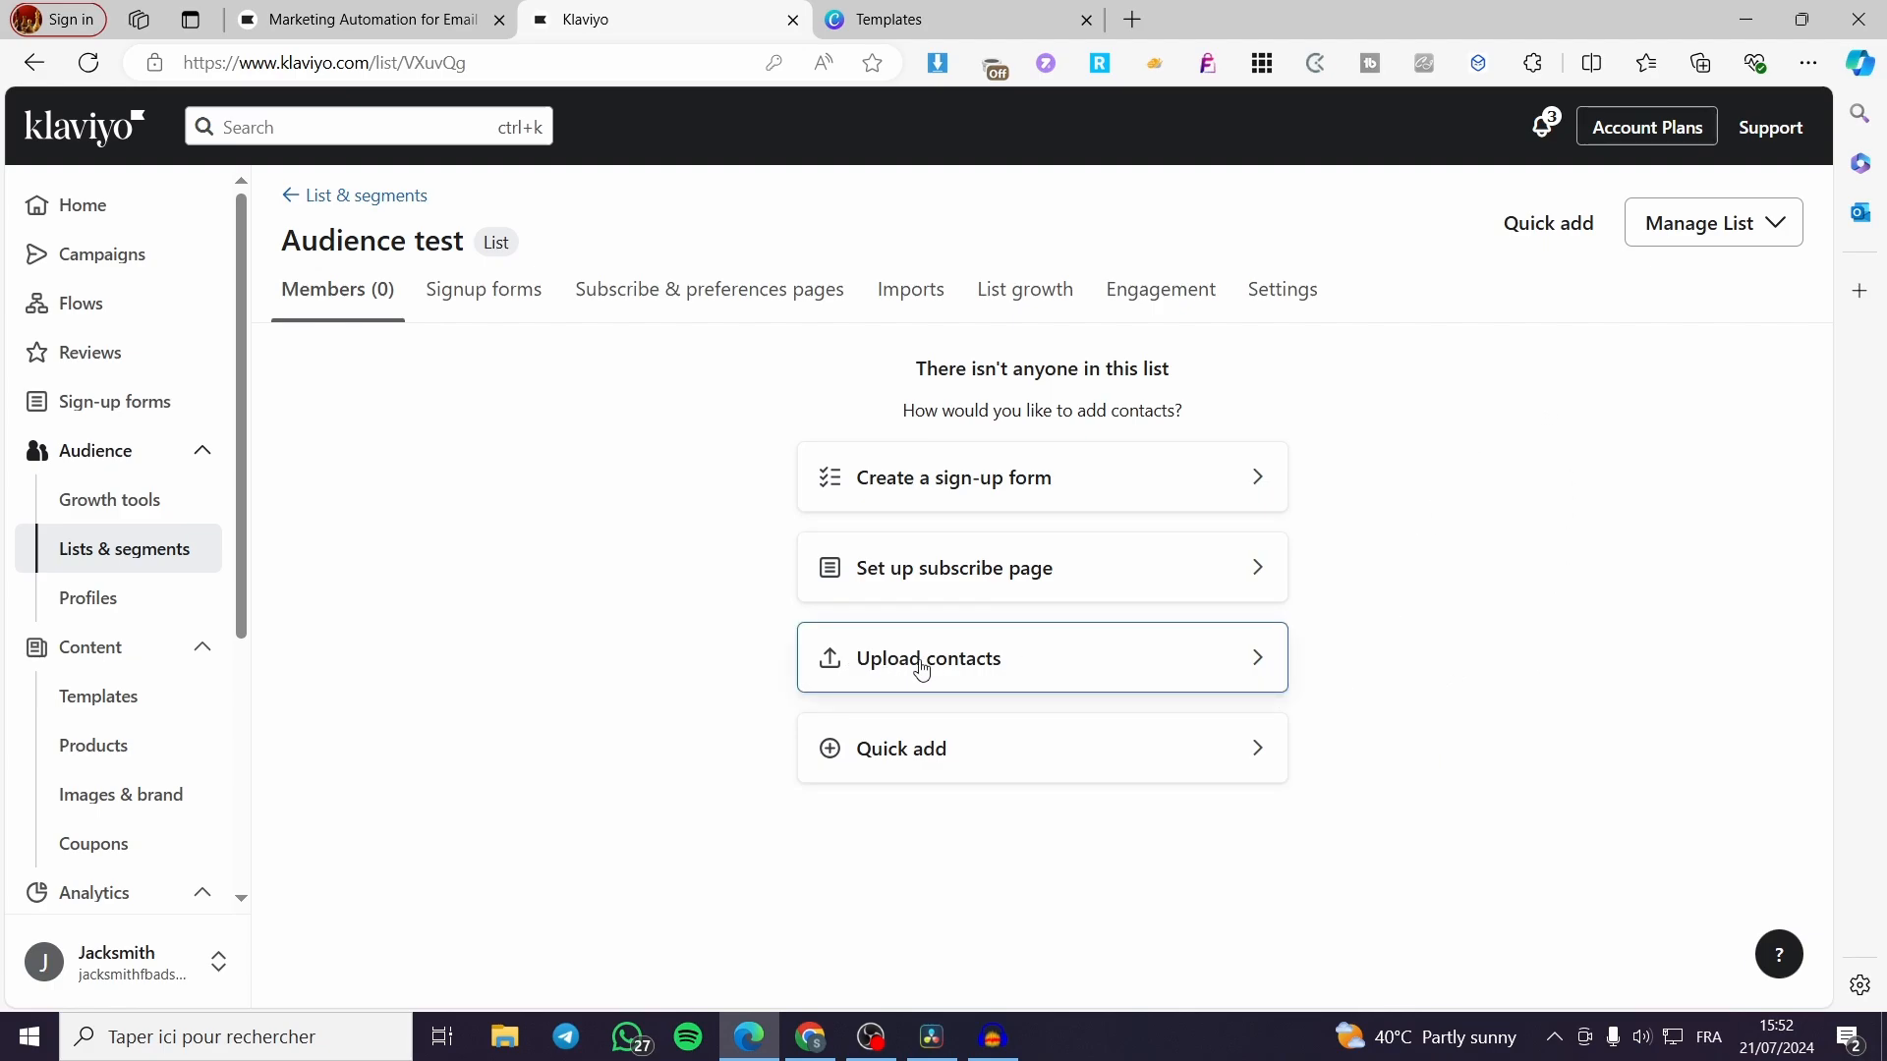
View the CSV contact upload page for the Audience test list, and return to the list without choosing a file.
{"action": "left_click", "coordinate": [986, 666]}
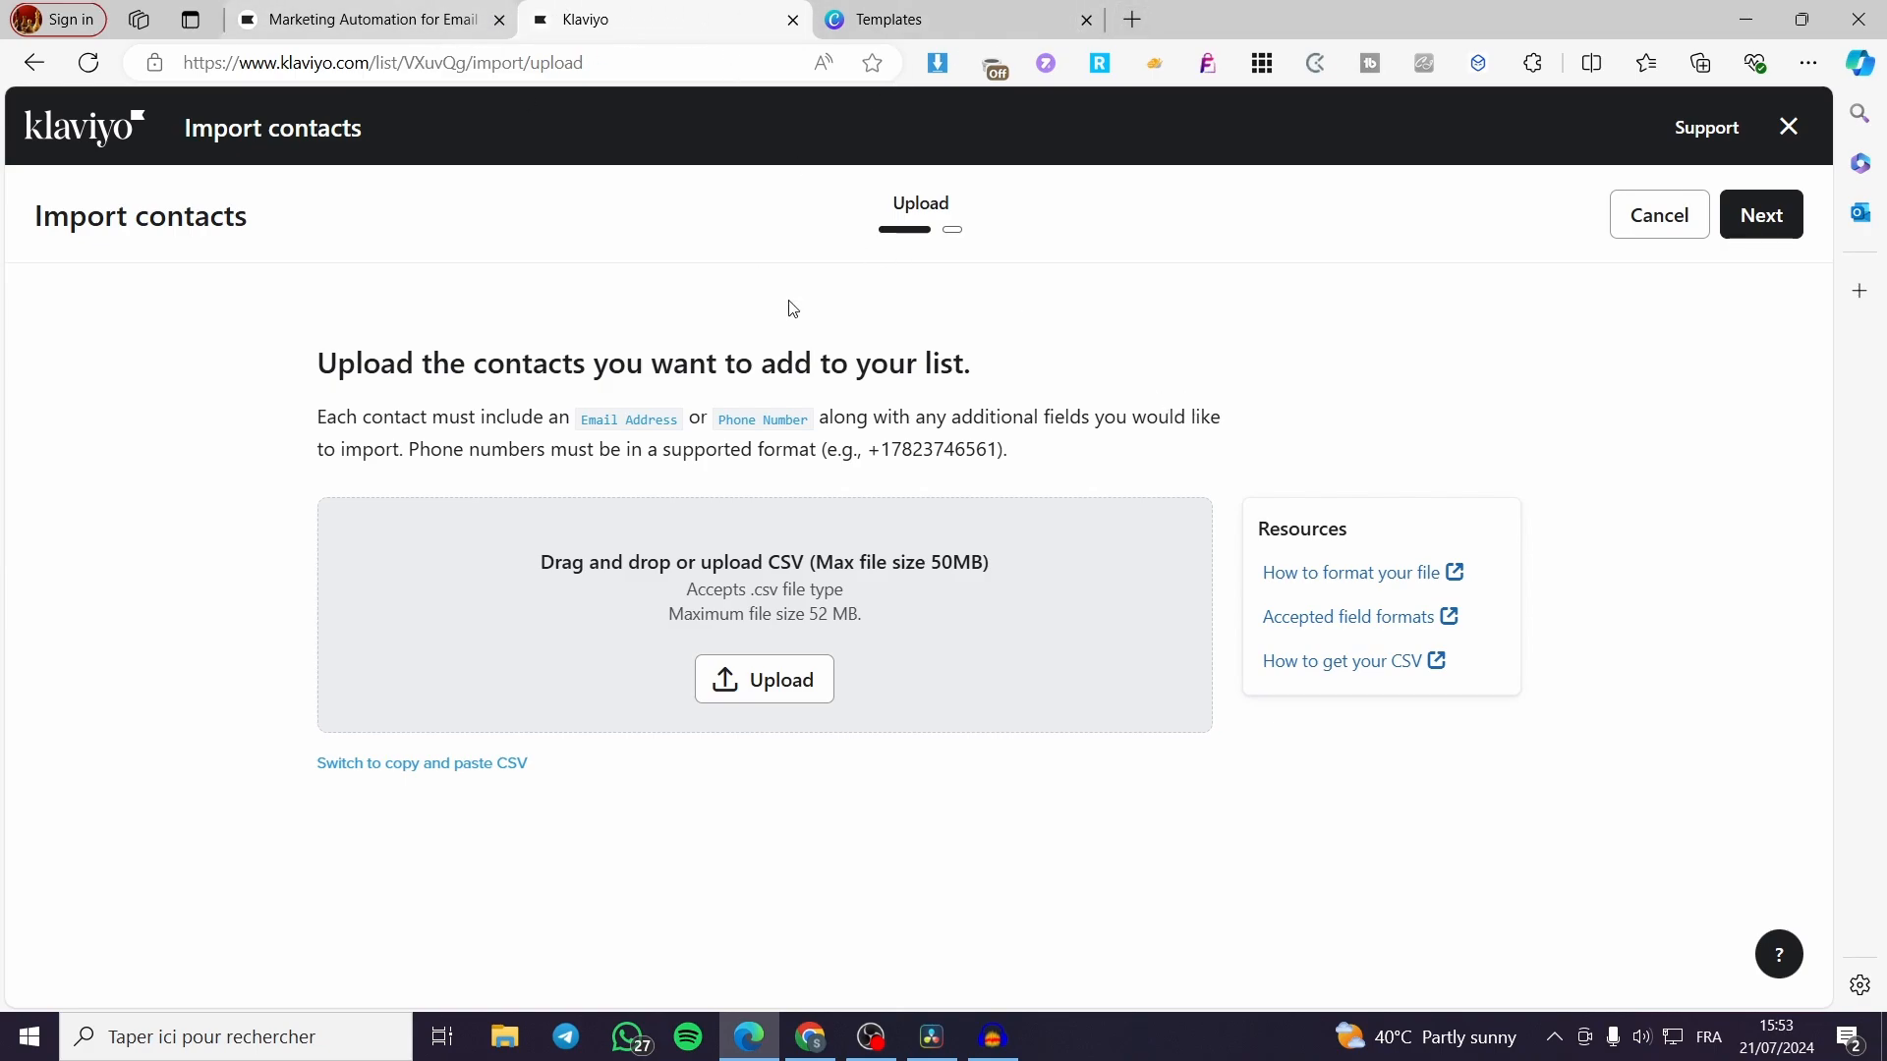
{"action": "double_click", "coordinate": [804, 562]}
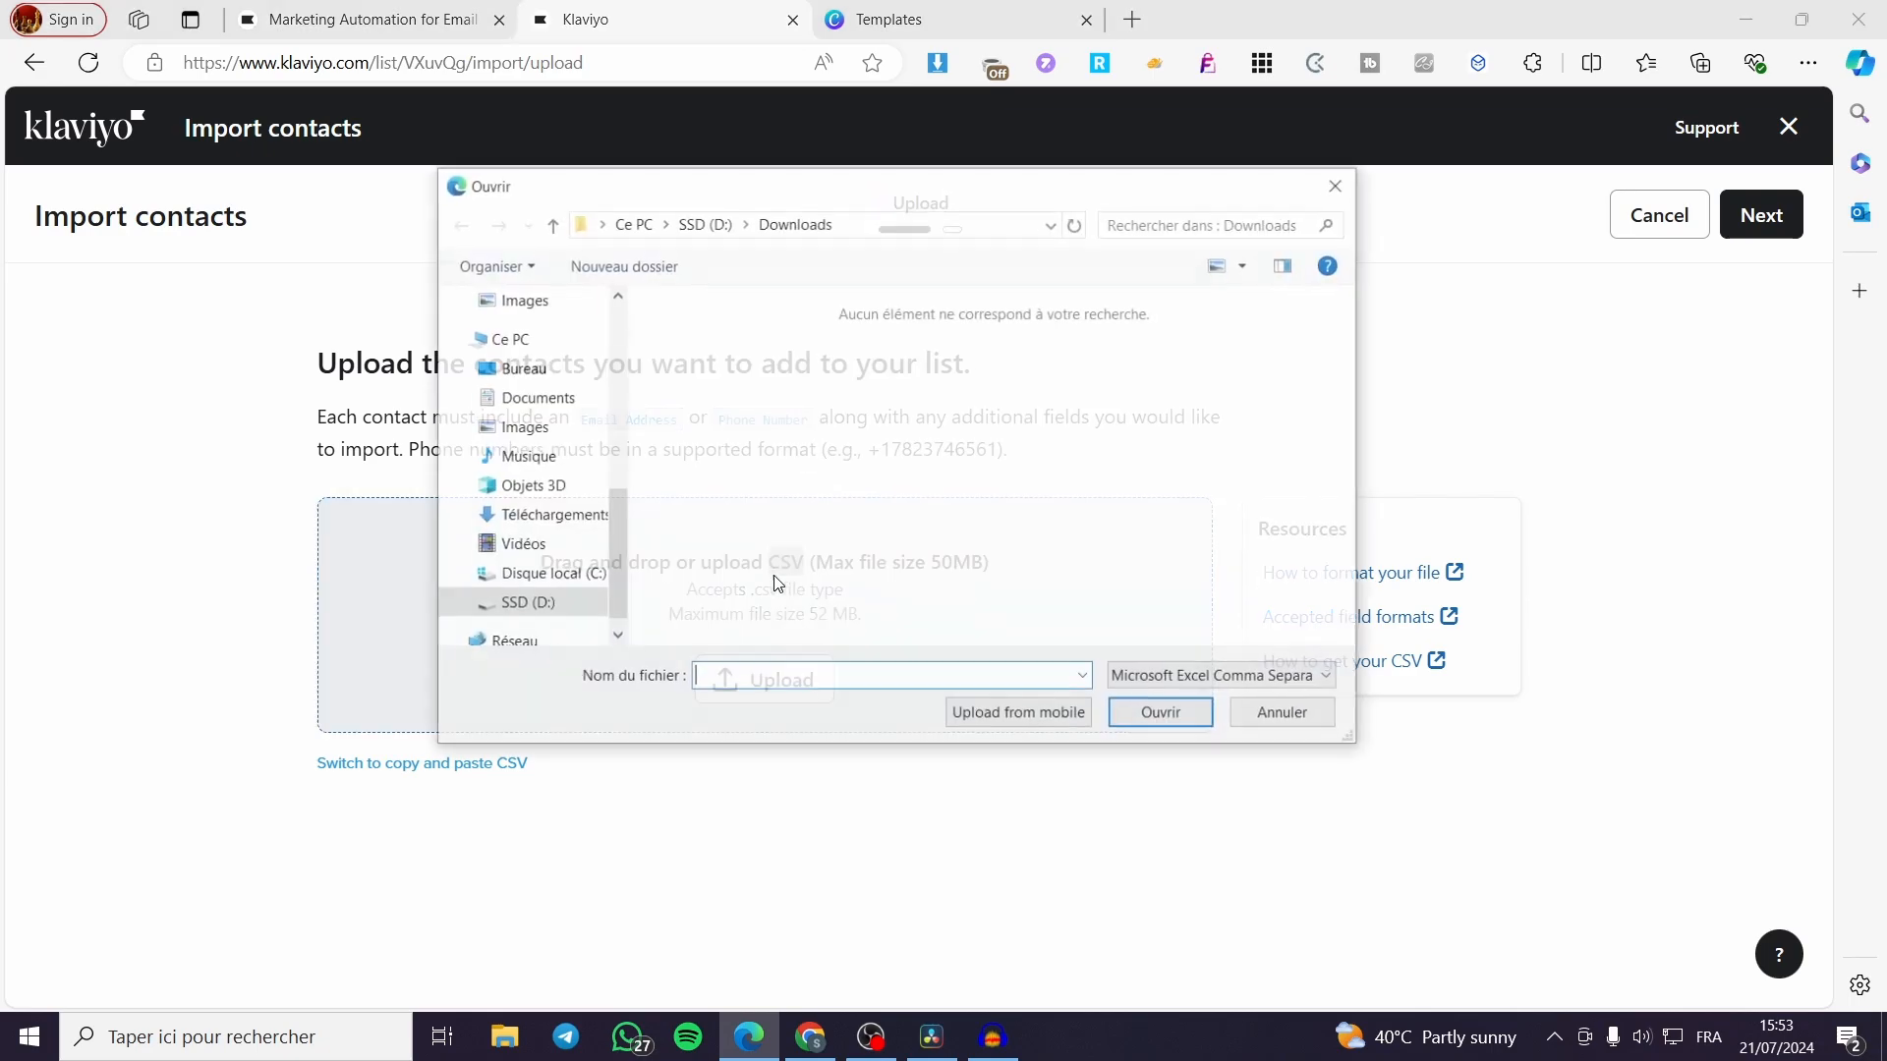
{"action": "left_click", "coordinate": [1342, 186]}
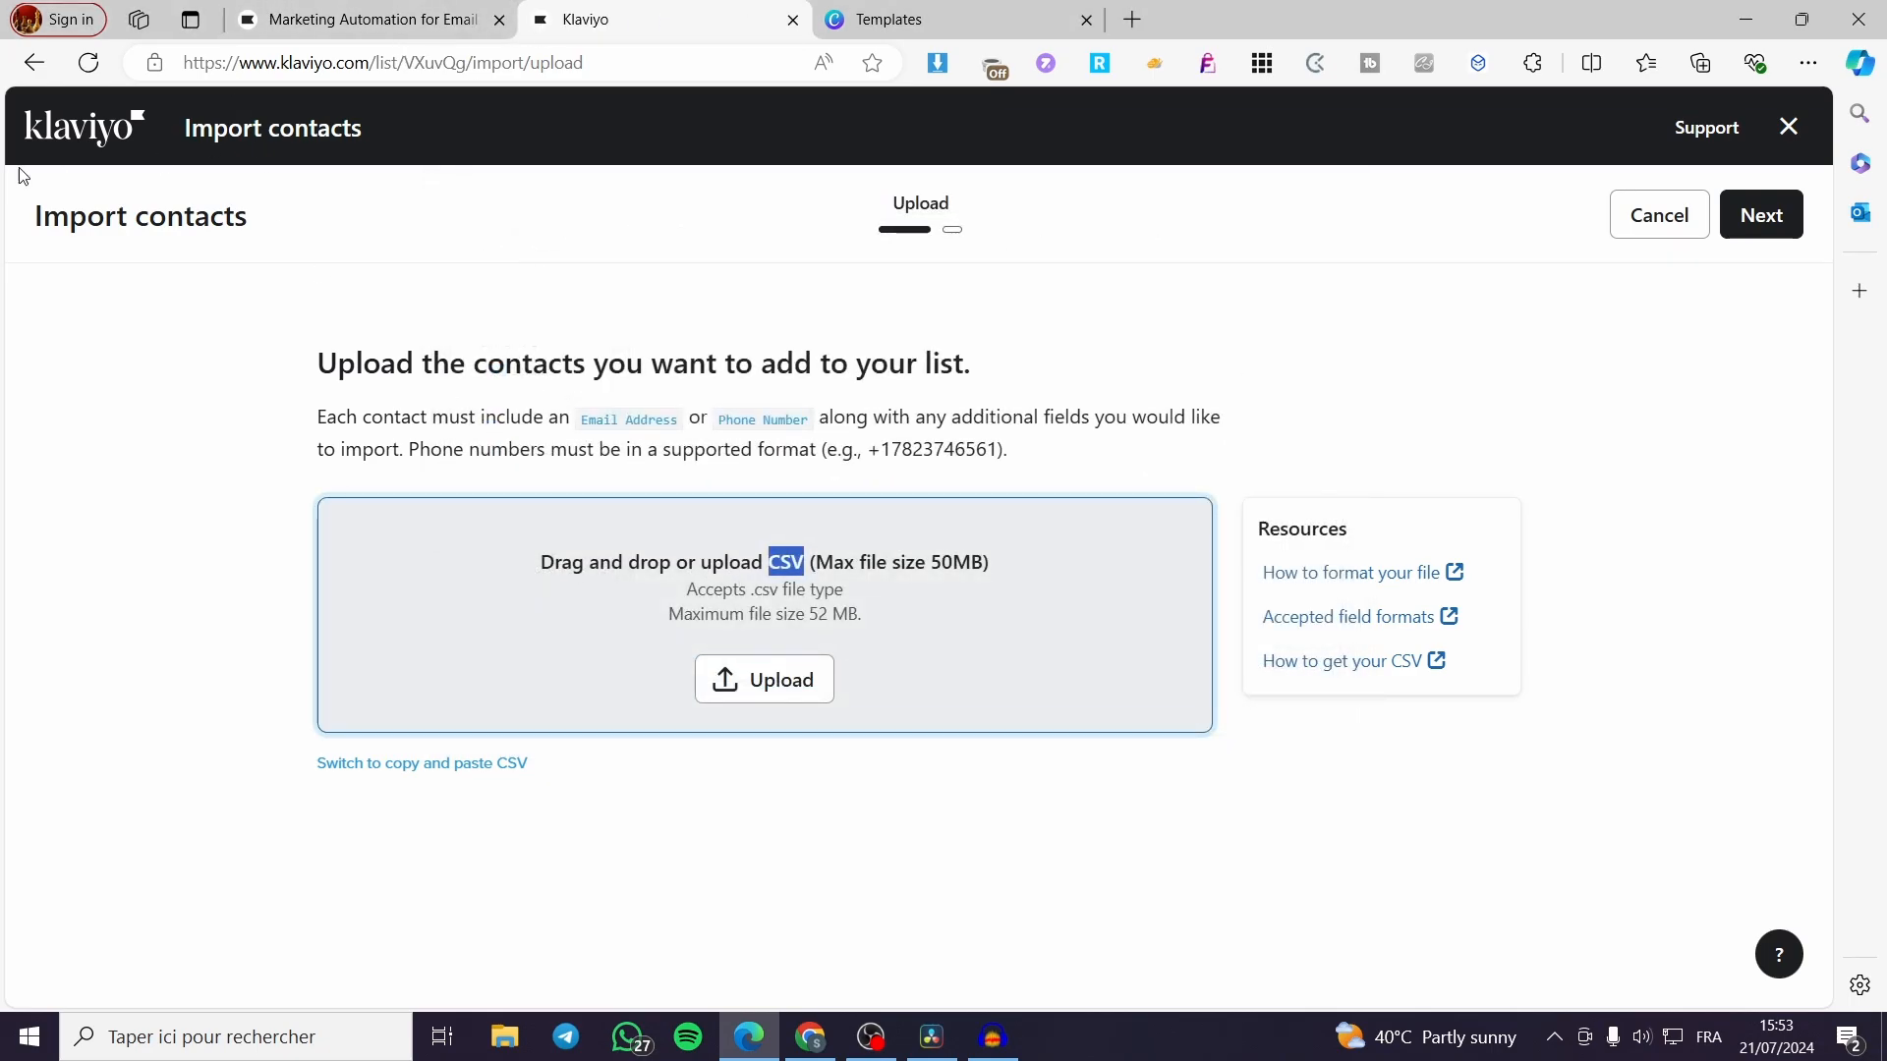
{"action": "left_click", "coordinate": [38, 67]}
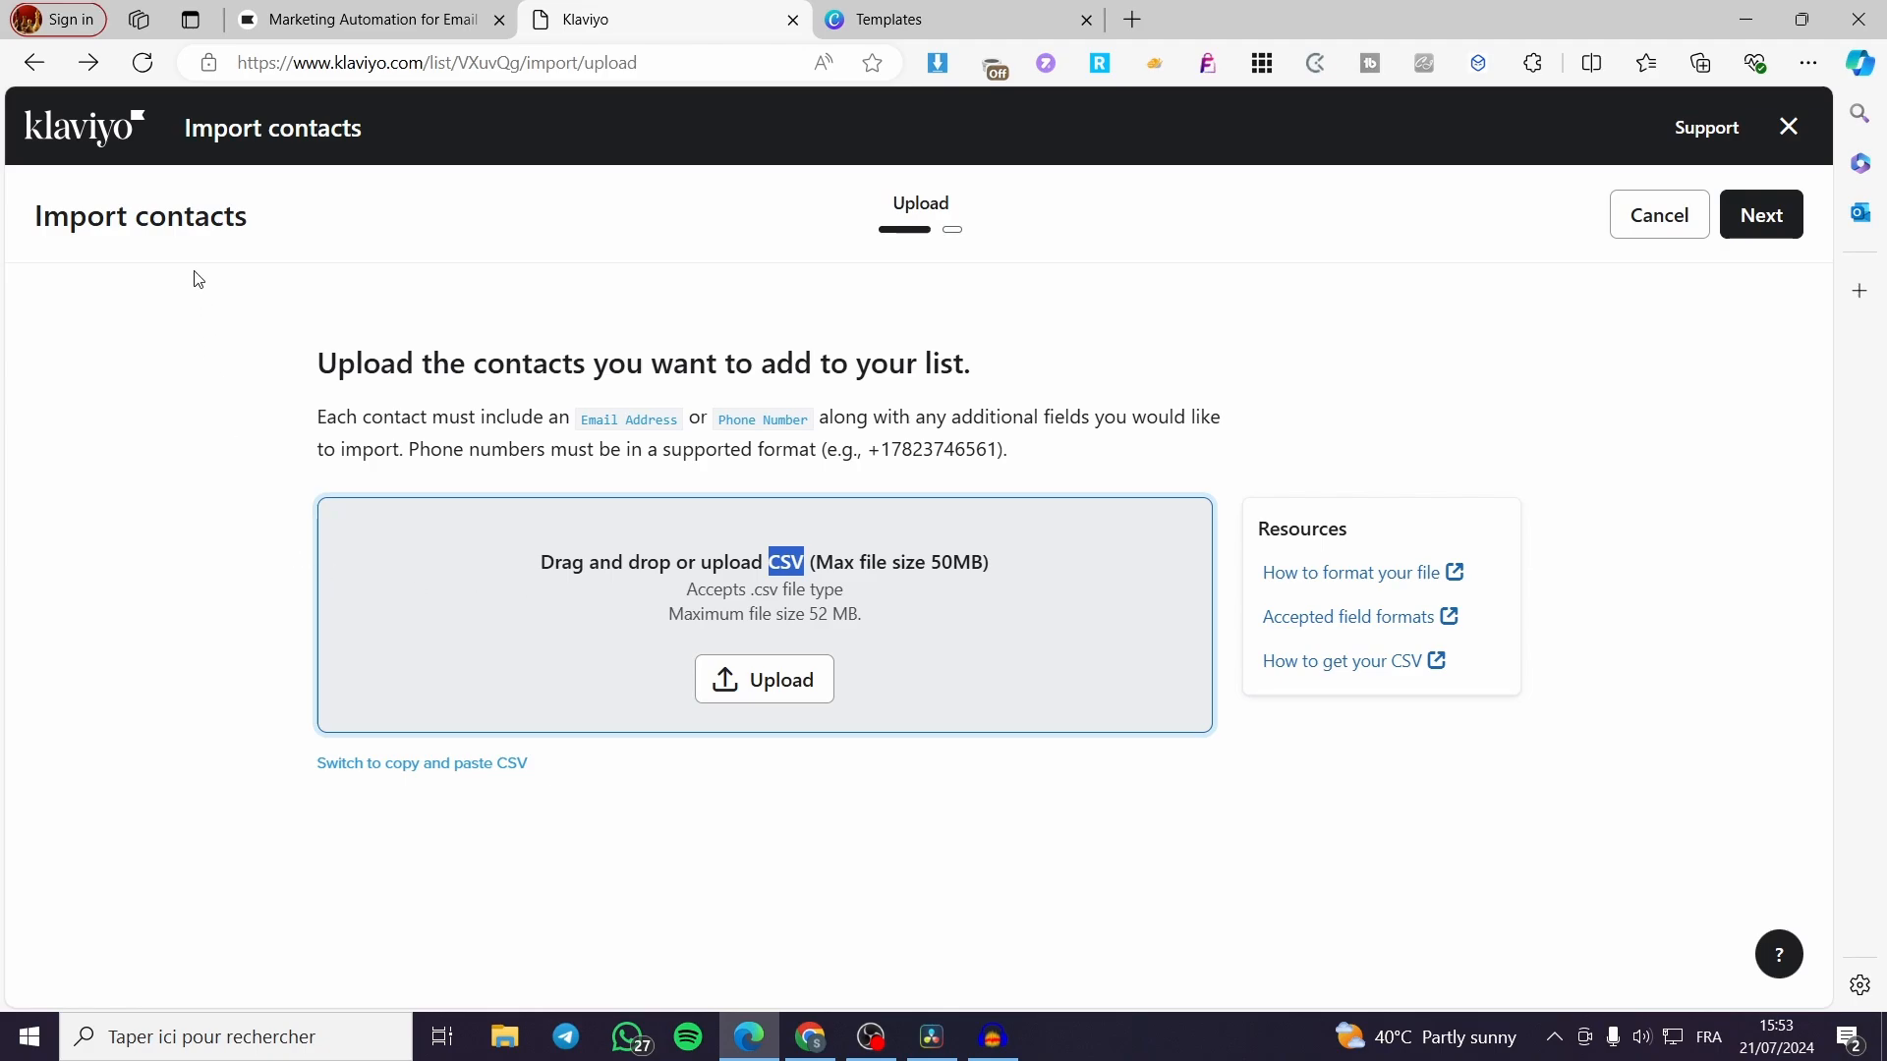
{"action": "left_click", "coordinate": [35, 63]}
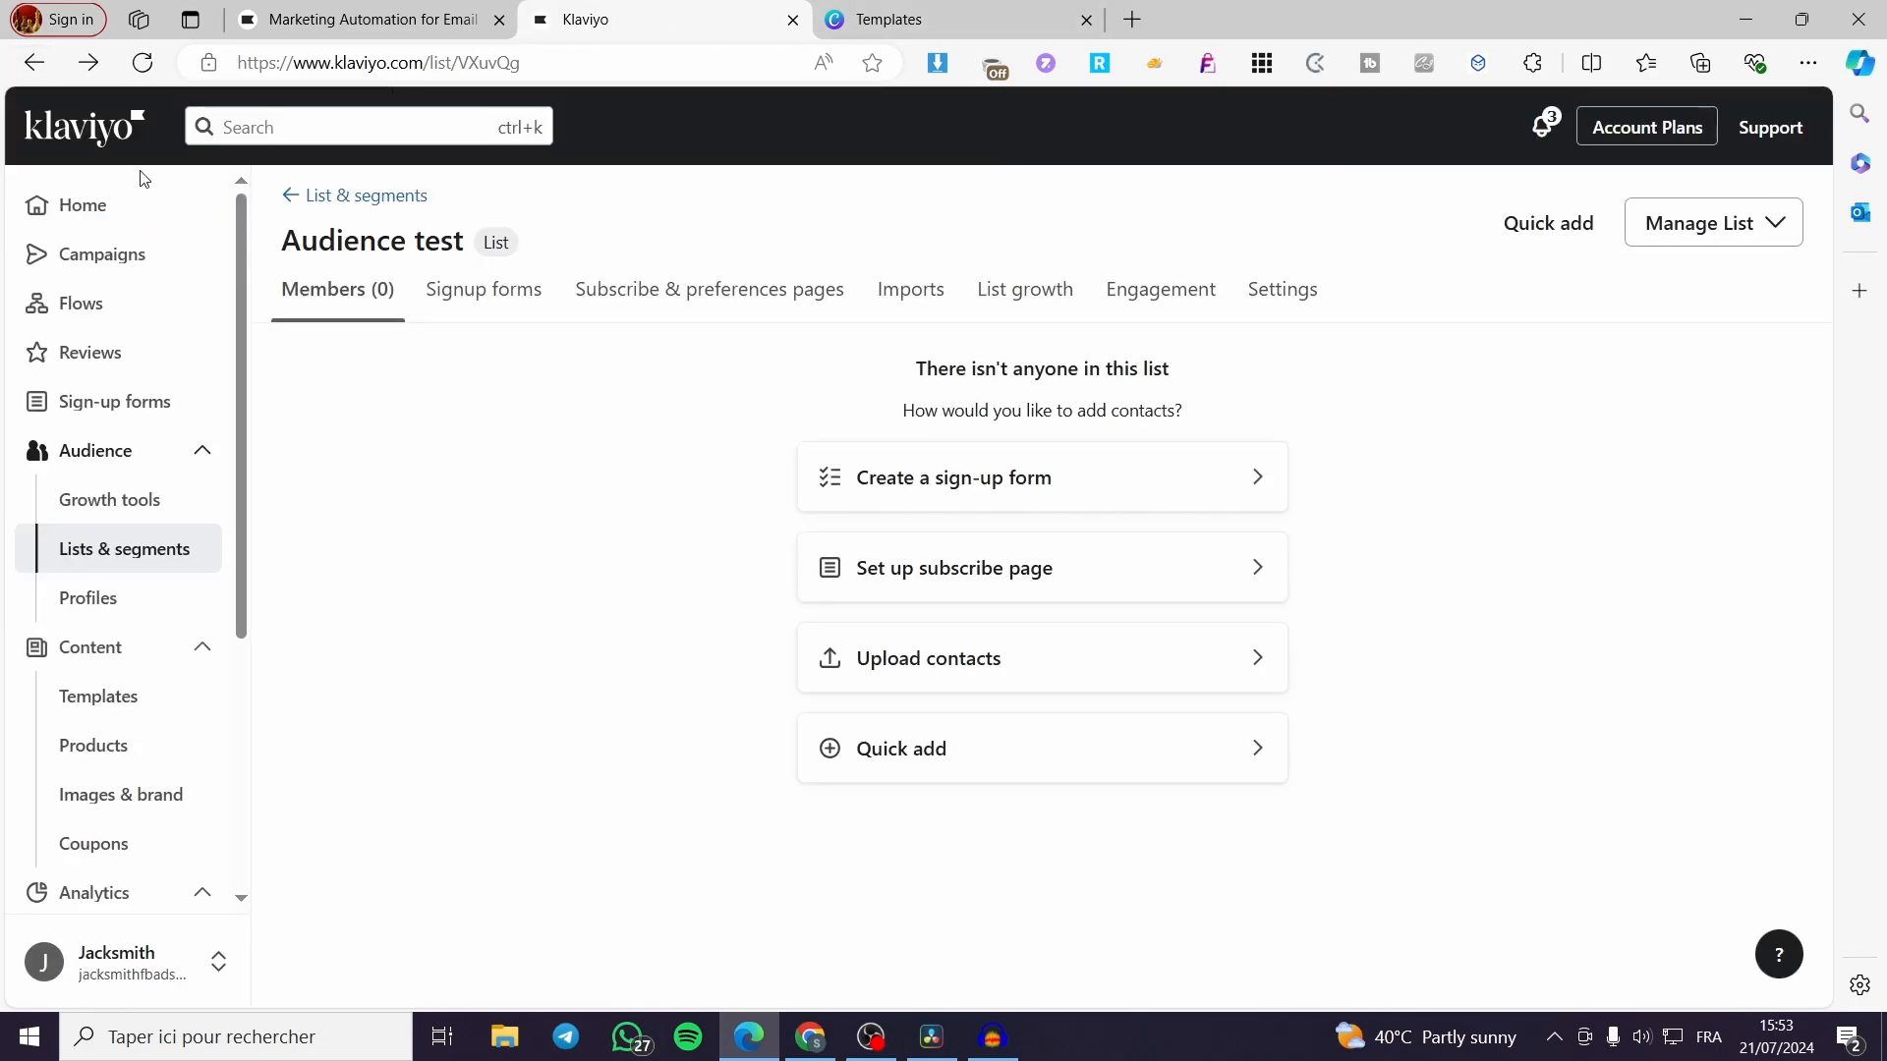
Start a new campaign from the Campaigns page and name it "Test Campaign".
{"action": "left_click", "coordinate": [116, 226]}
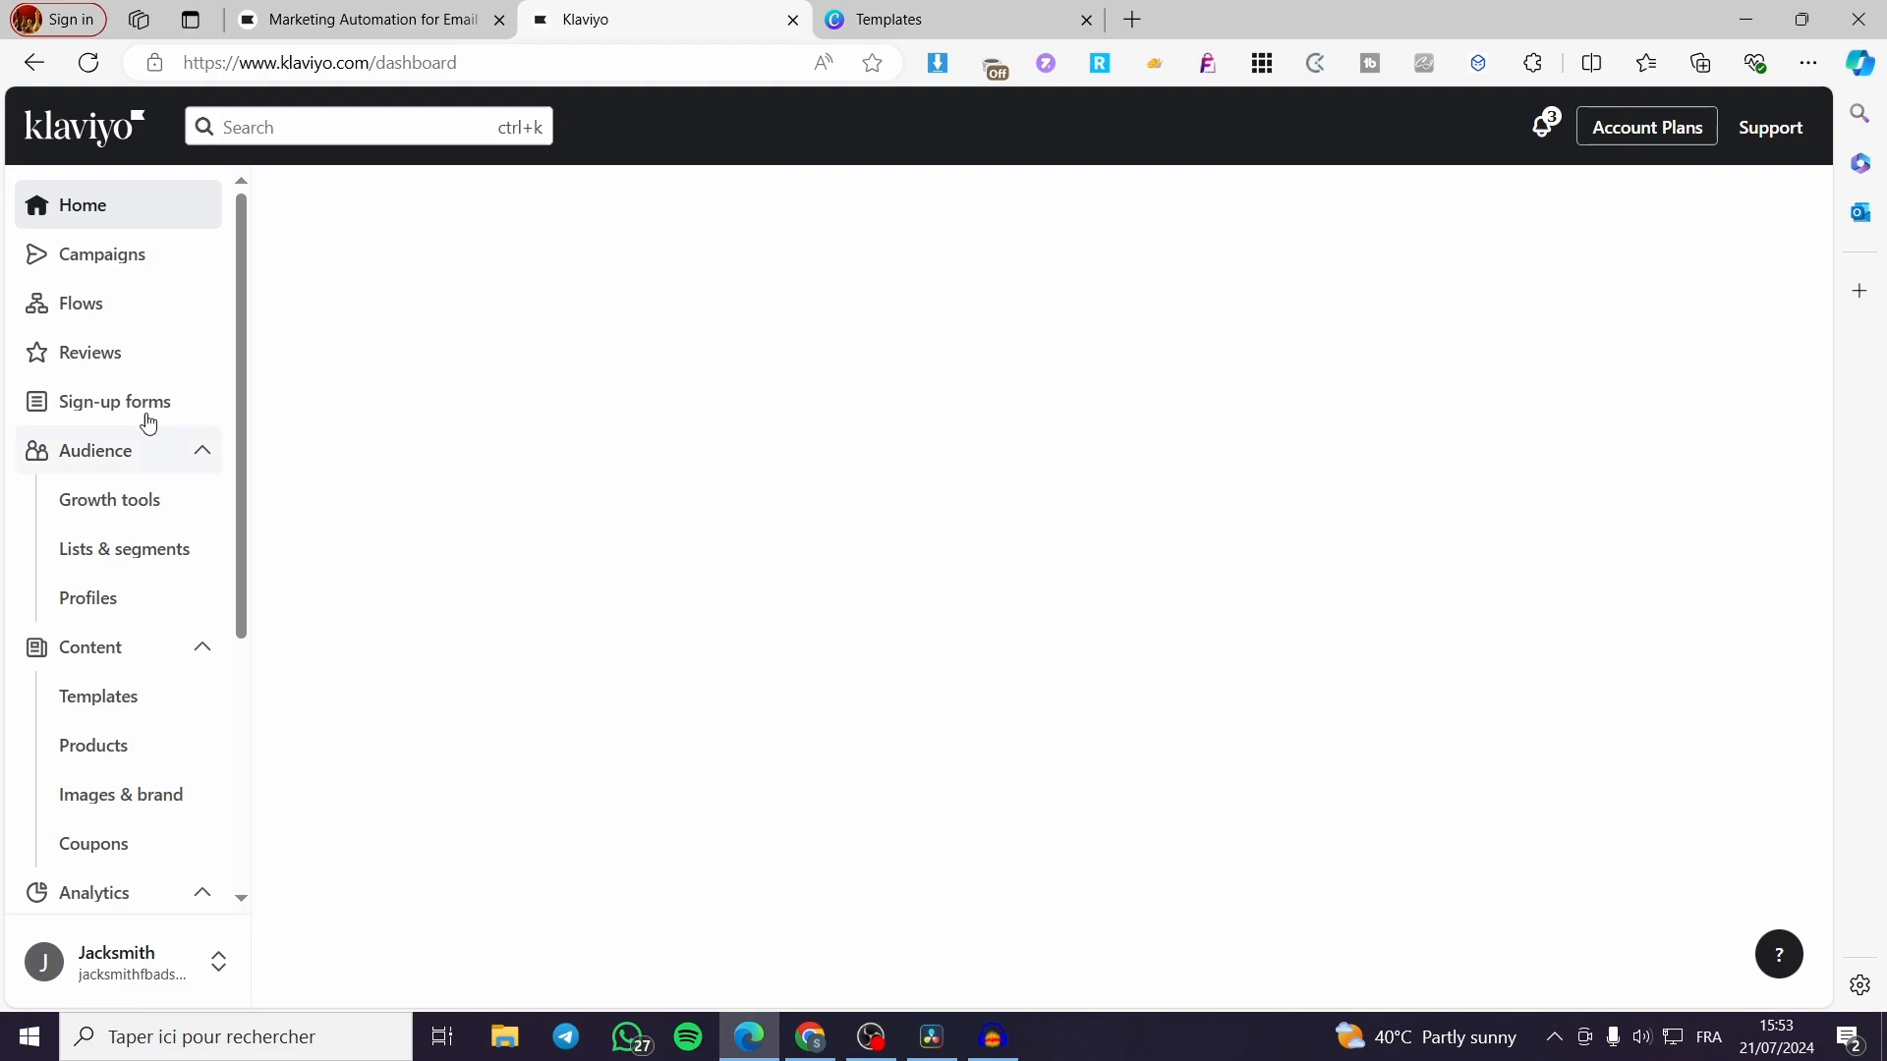
{"action": "left_click", "coordinate": [131, 256]}
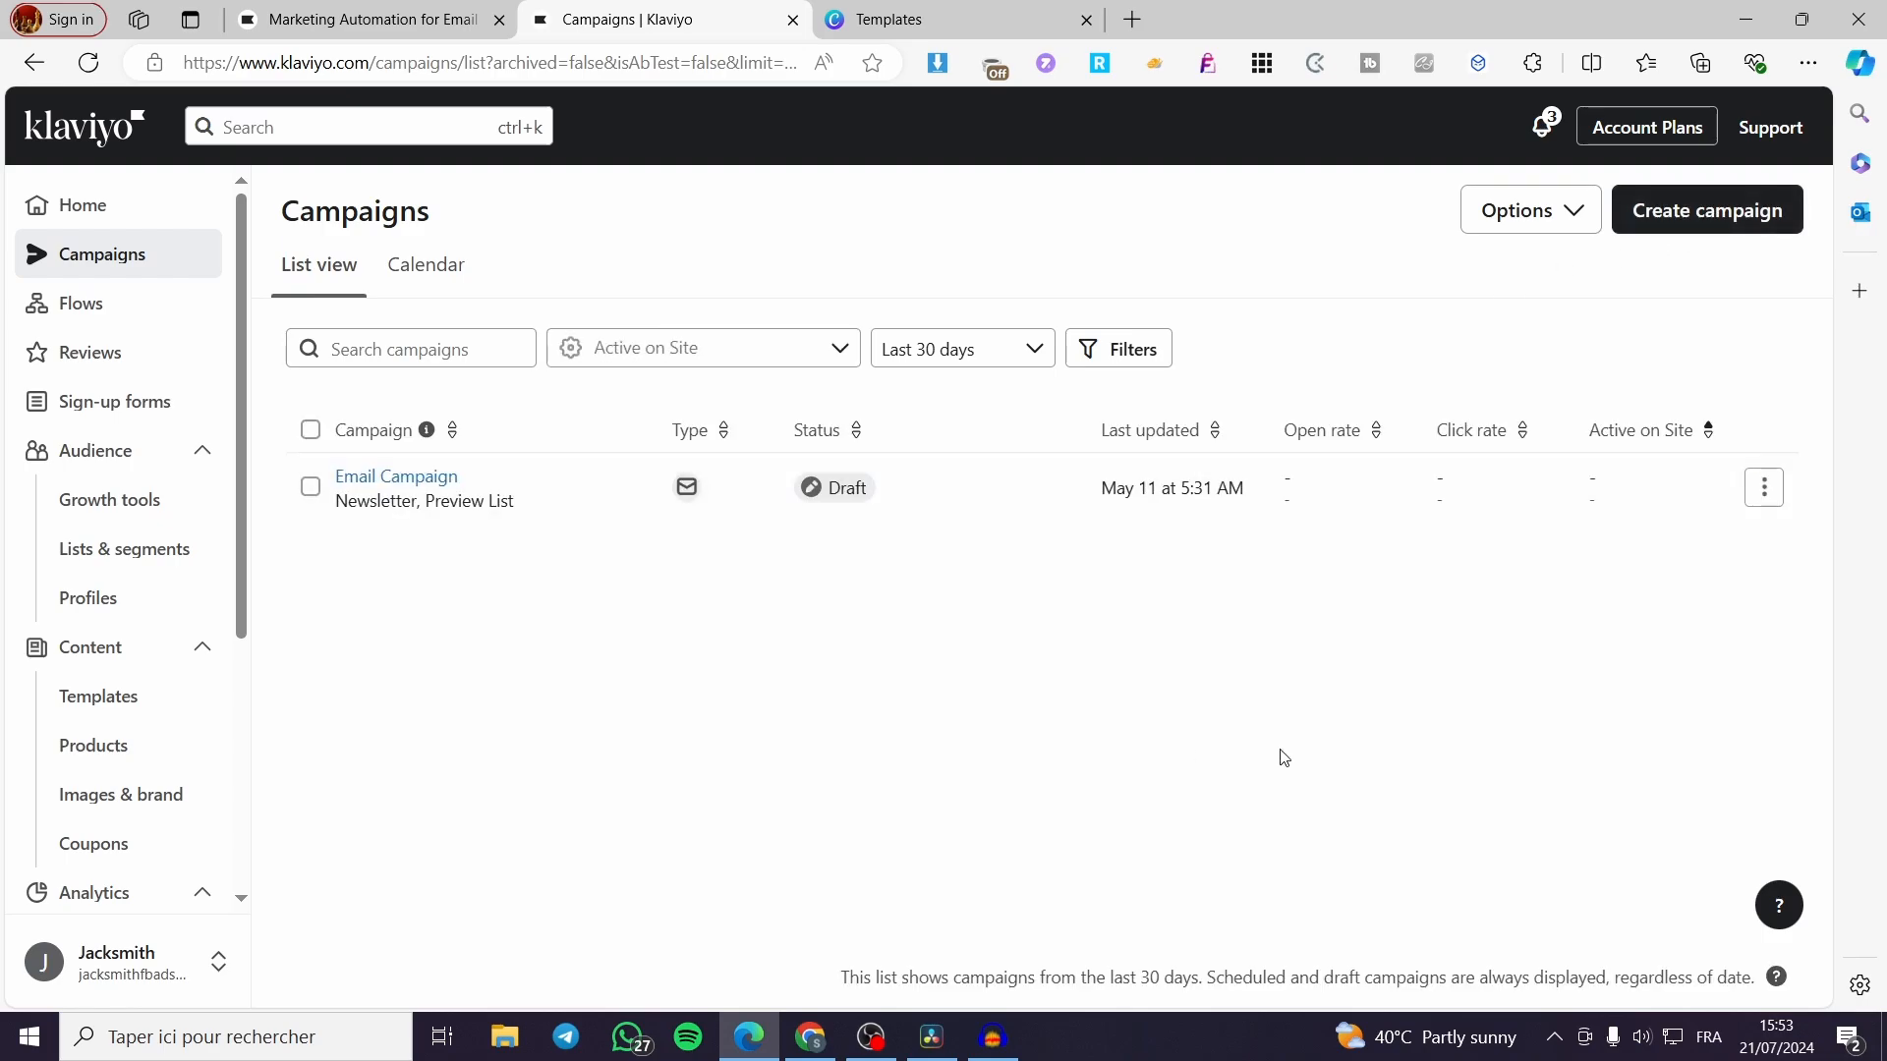
{"action": "left_click", "coordinate": [1746, 209]}
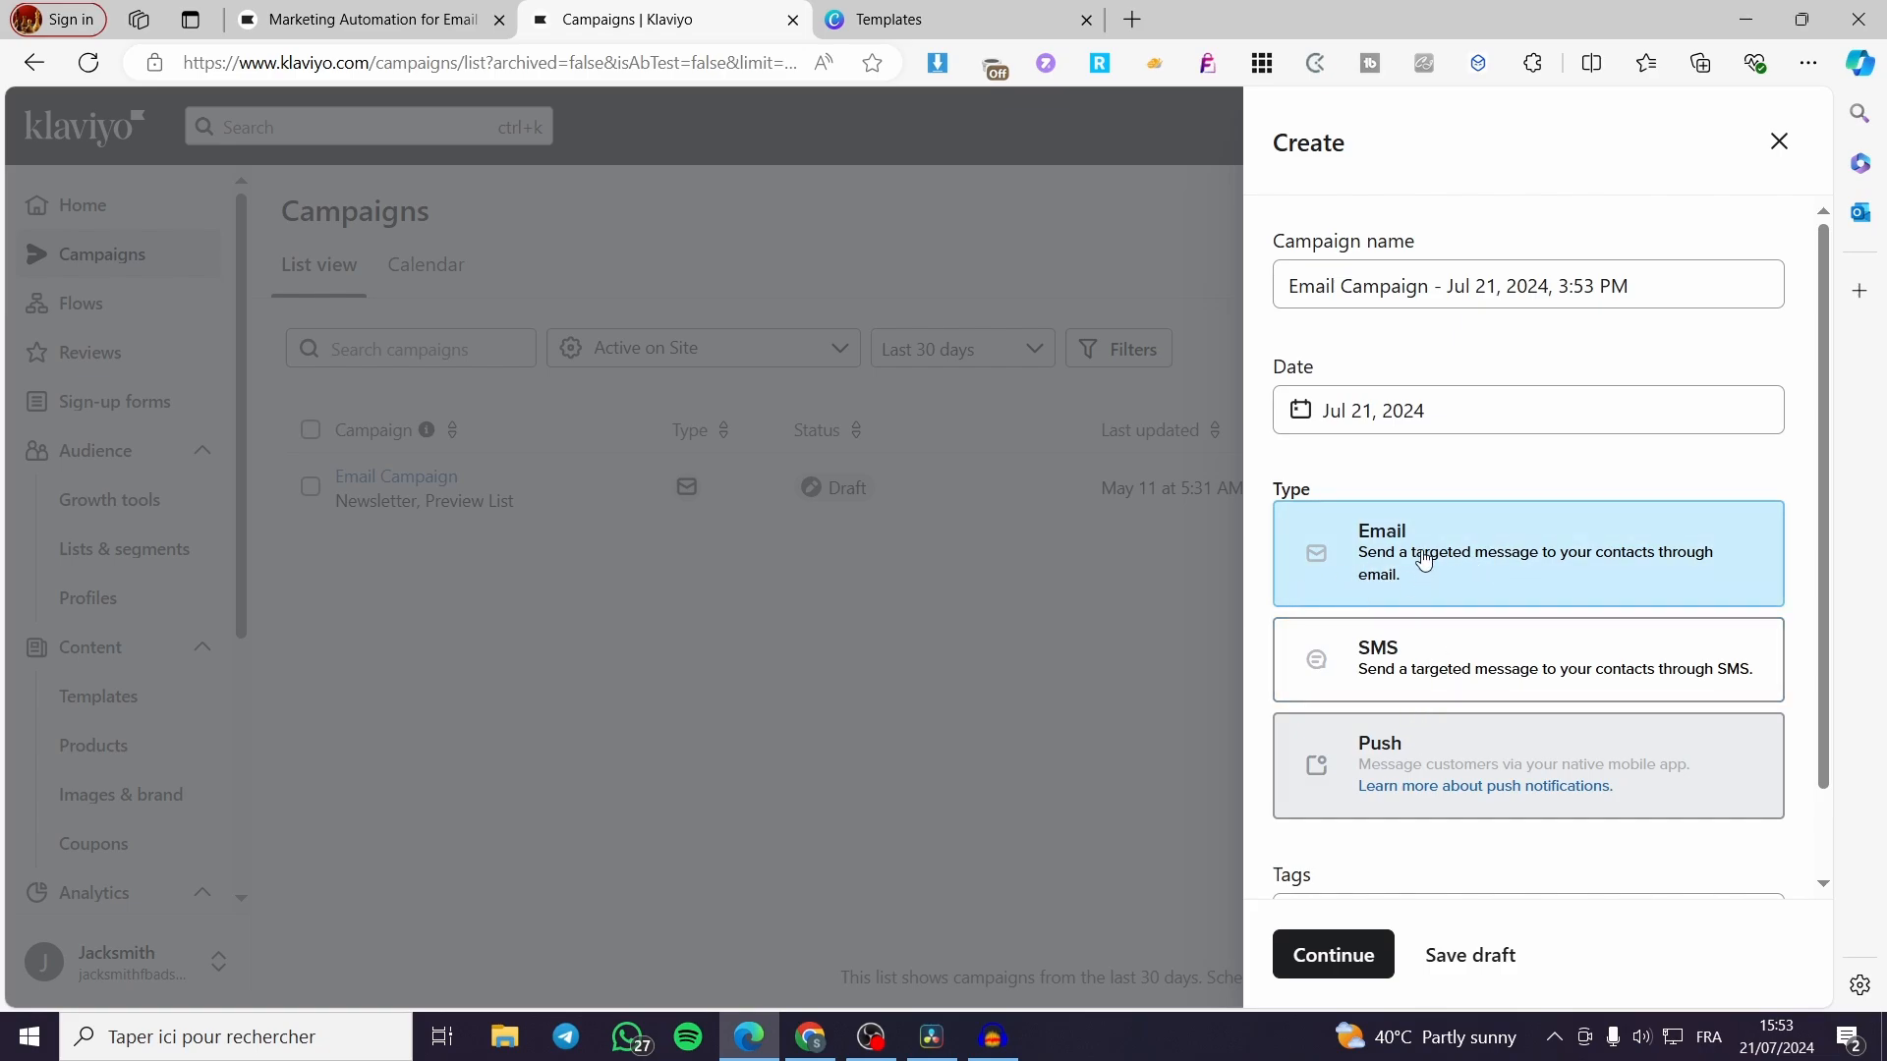
{"action": "left_click", "coordinate": [1674, 283]}
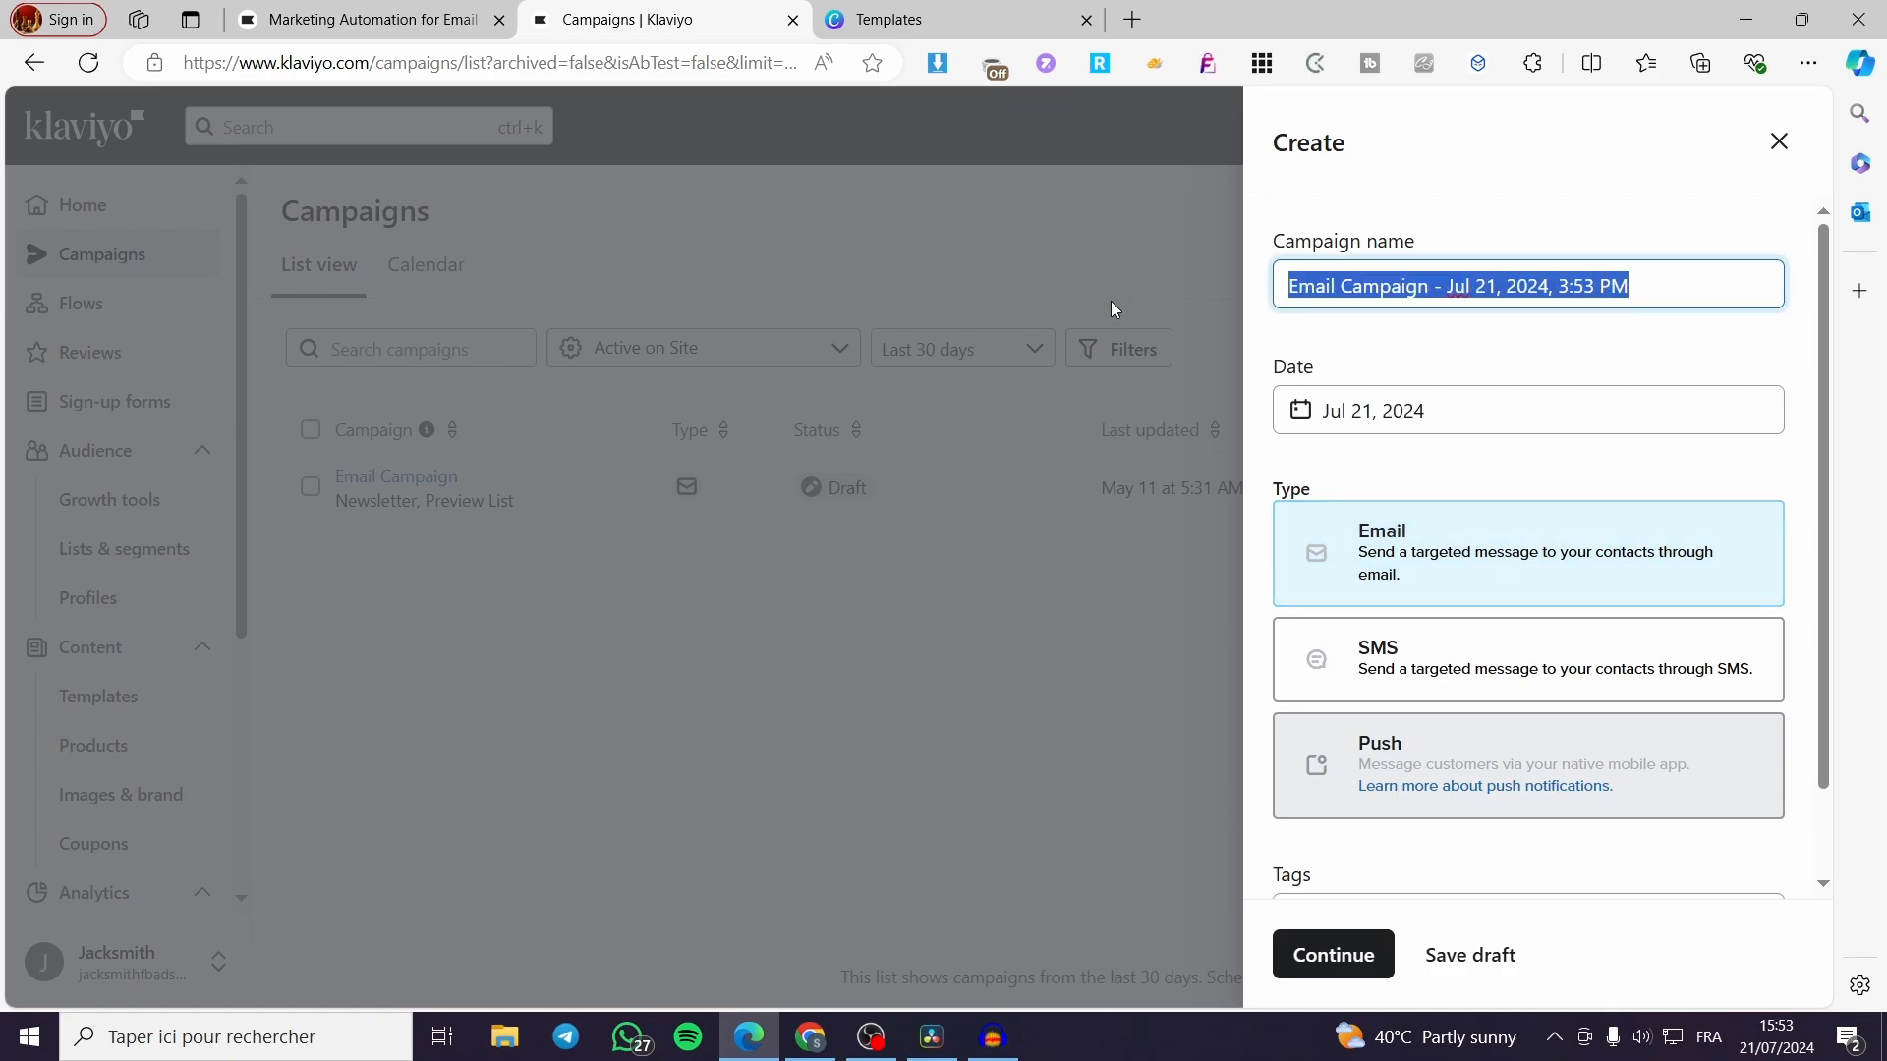
{"action": "type", "text": "Test"}
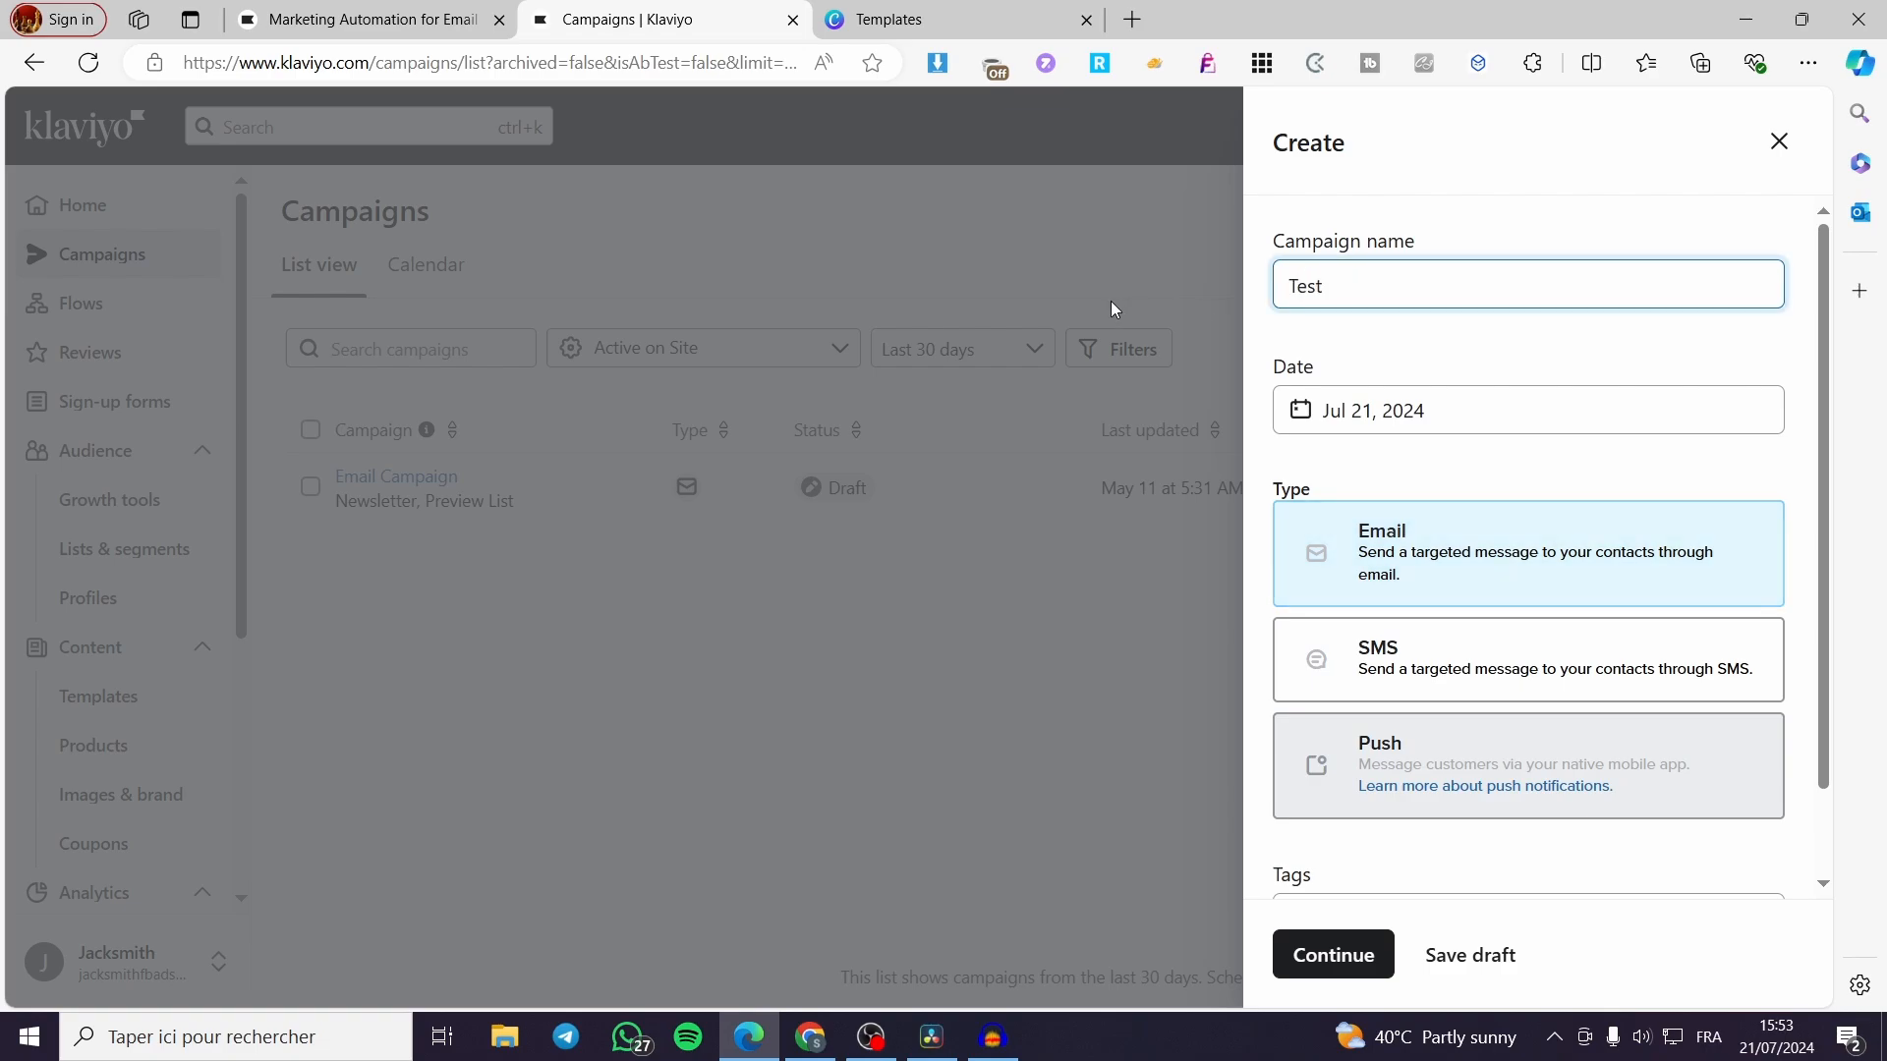
{"action": "type", "text": " Campaign"}
Add the Email tag to the new email campaign and continue to its recipient settings.
{"action": "scroll", "coordinate": [1572, 551], "scroll_direction": "down", "scroll_amount": 1}
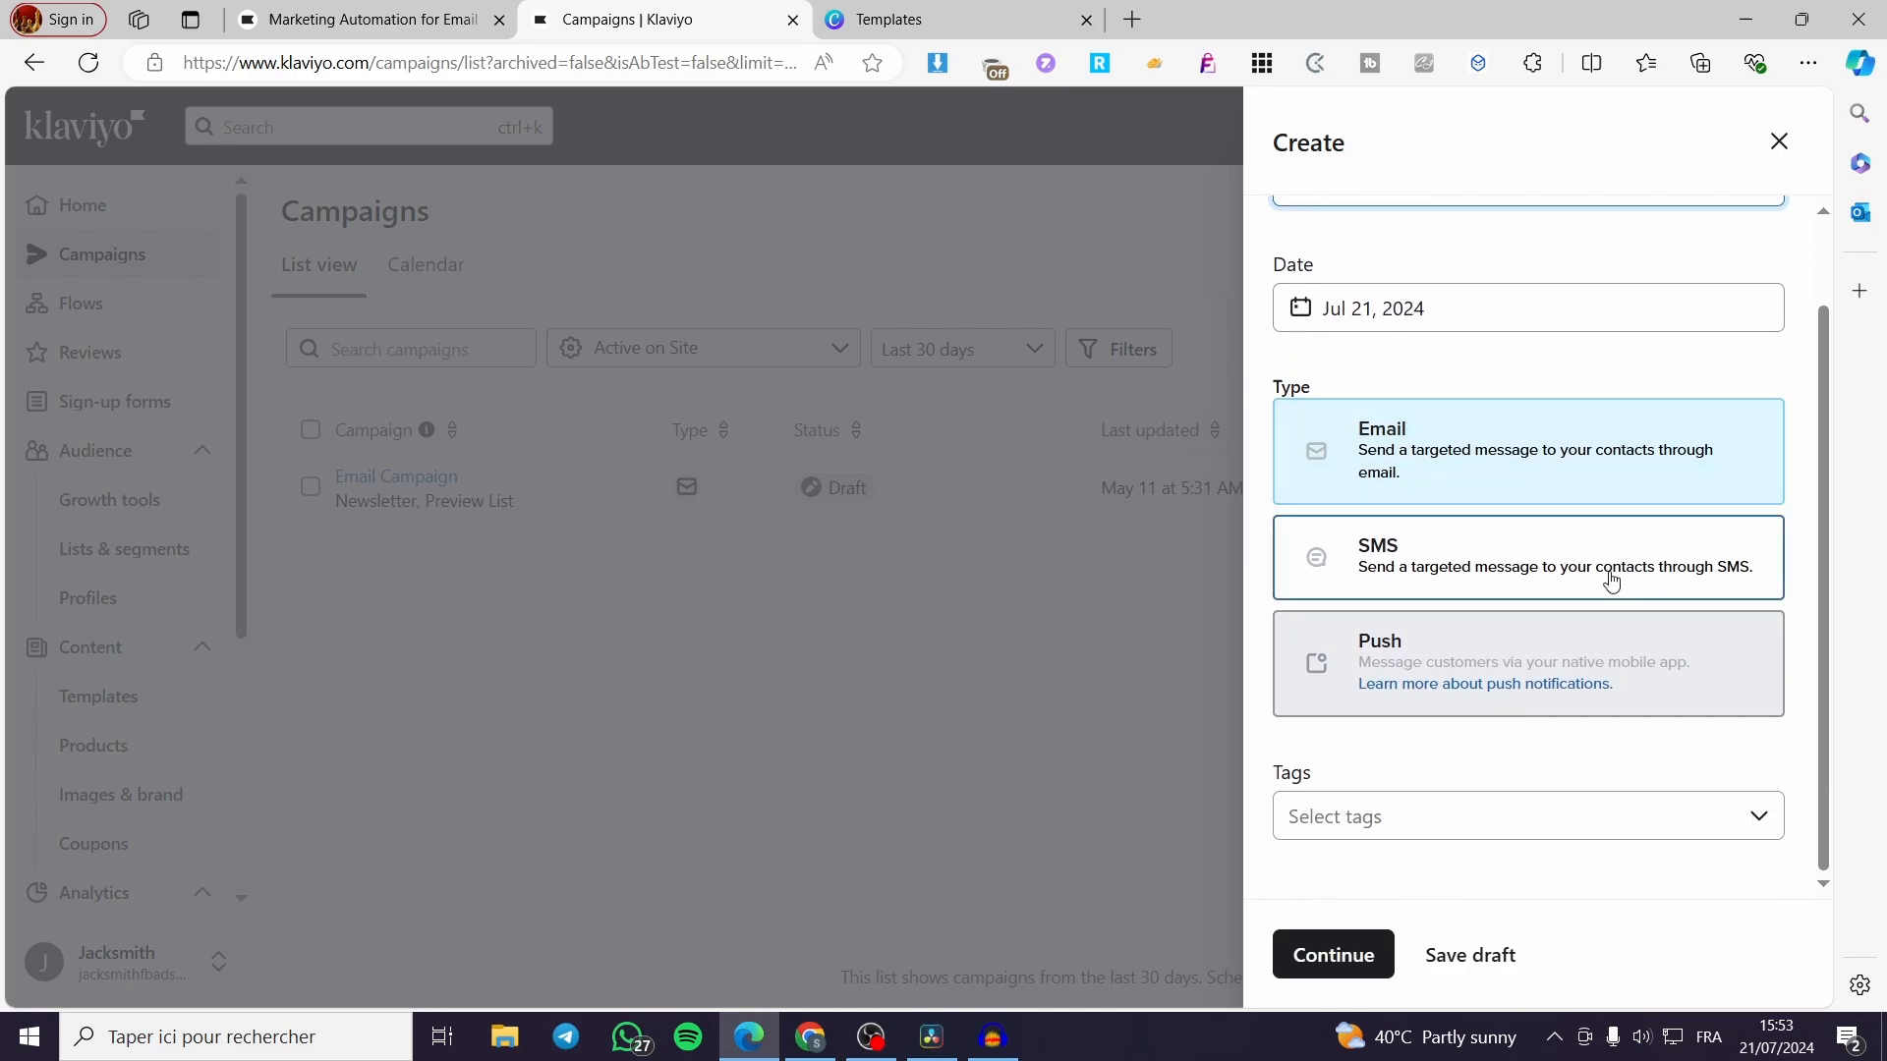
{"action": "left_click", "coordinate": [1393, 819]}
{"action": "left_click", "coordinate": [1307, 713]}
{"action": "left_click", "coordinate": [1412, 909]}
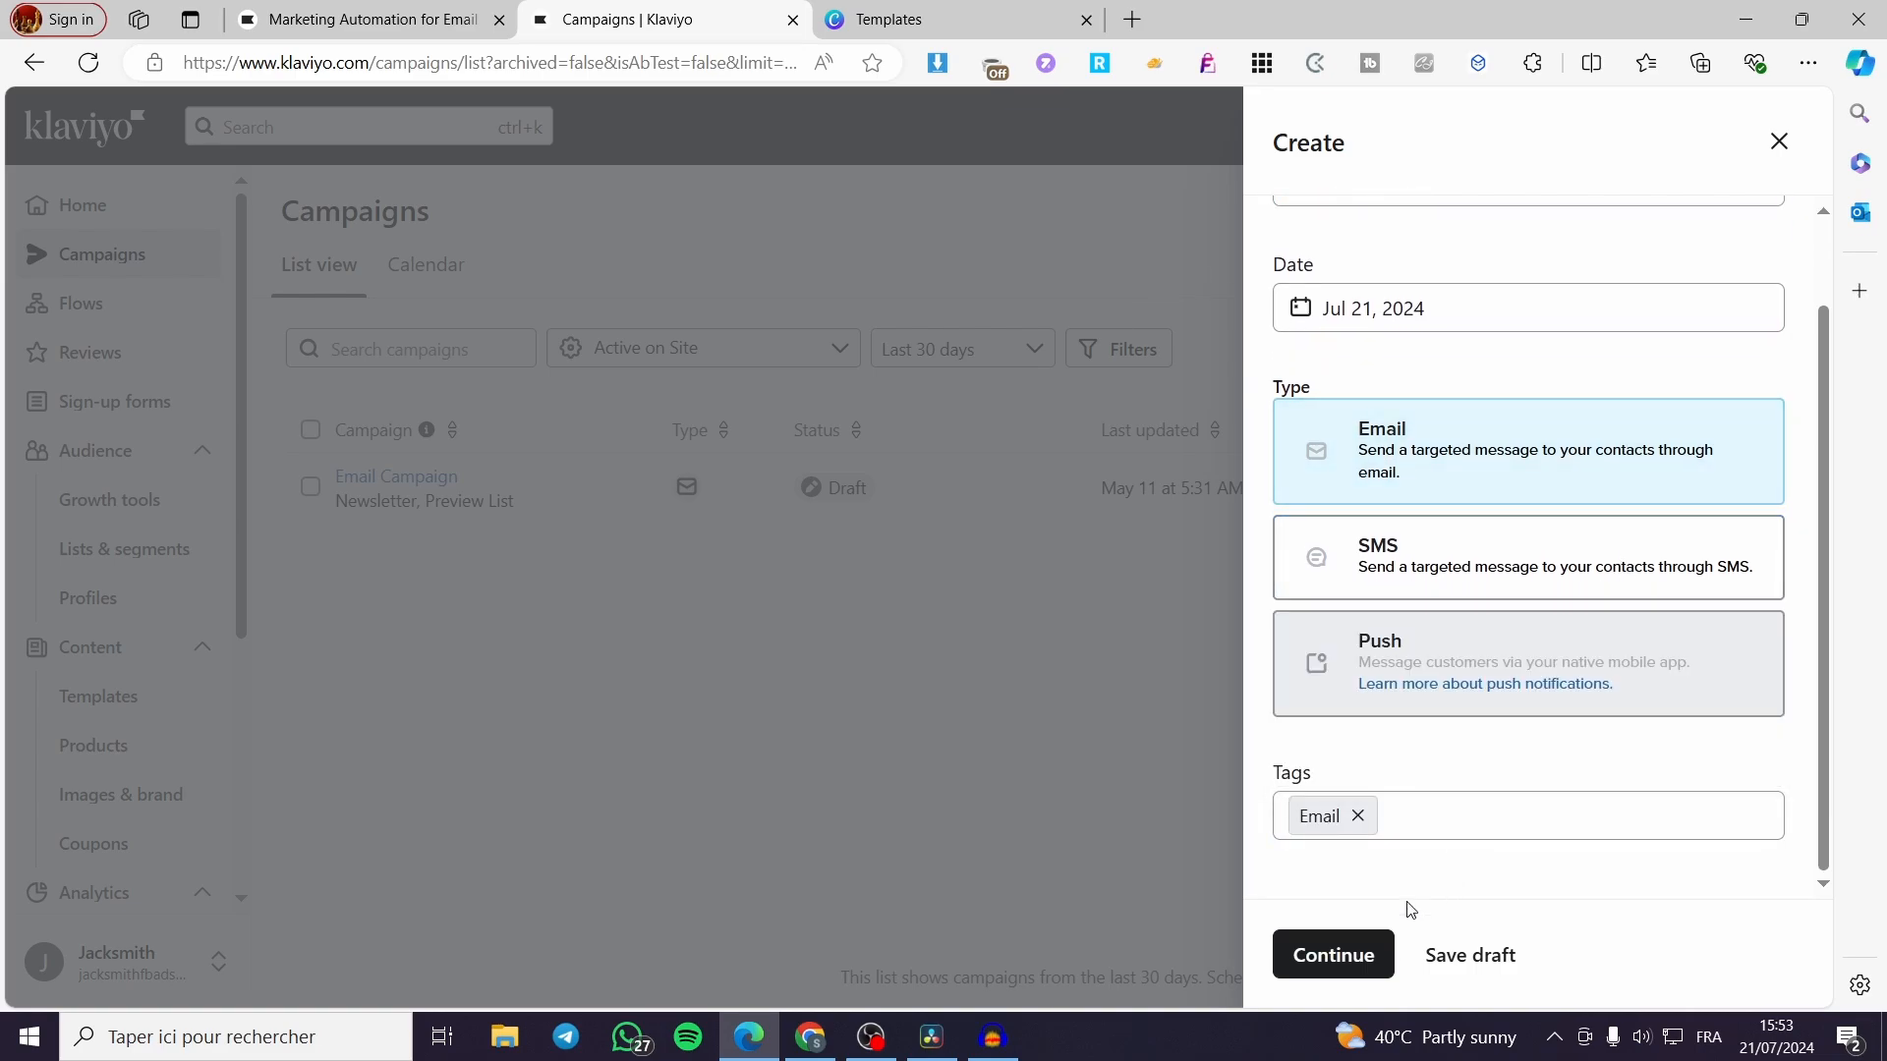
{"action": "left_click", "coordinate": [1339, 946]}
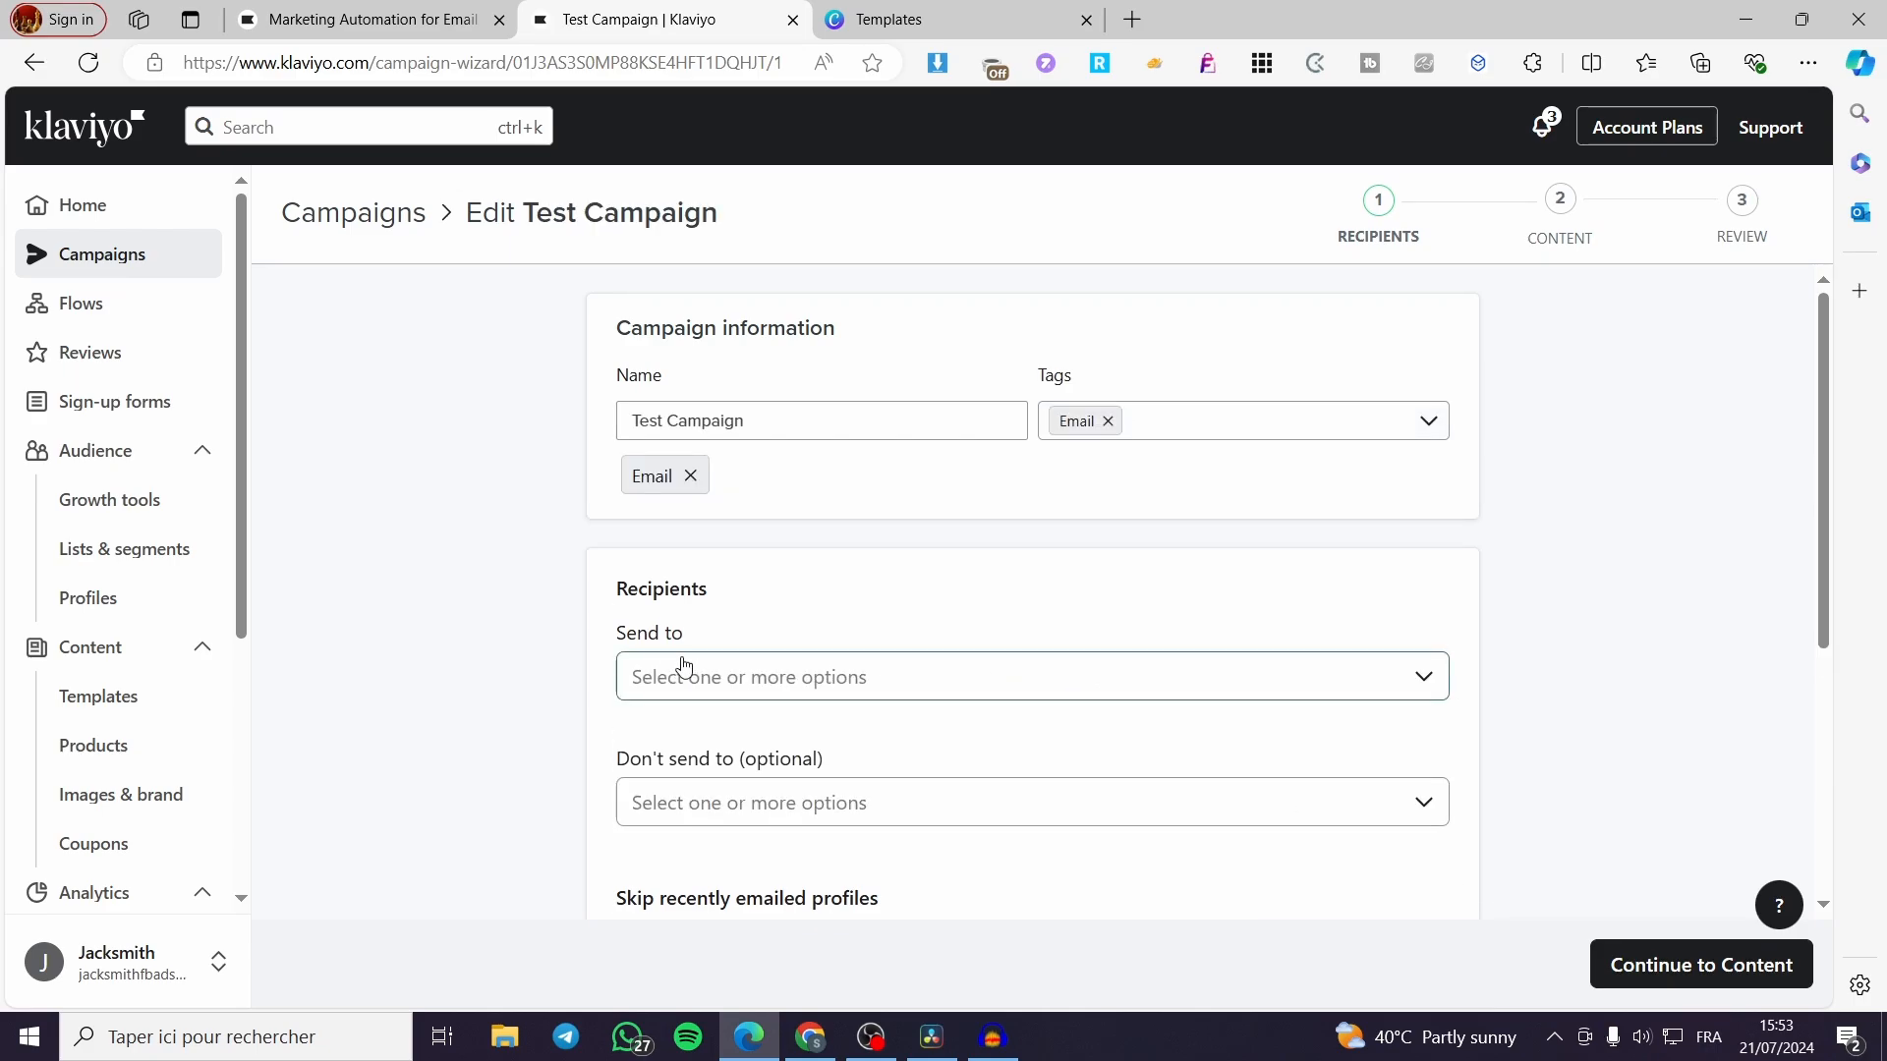
Set the "audience 1" list as the recipients of Test Campaign.
{"action": "scroll", "coordinate": [684, 589], "scroll_direction": "down", "scroll_amount": 3}
{"action": "left_click", "coordinate": [826, 443]}
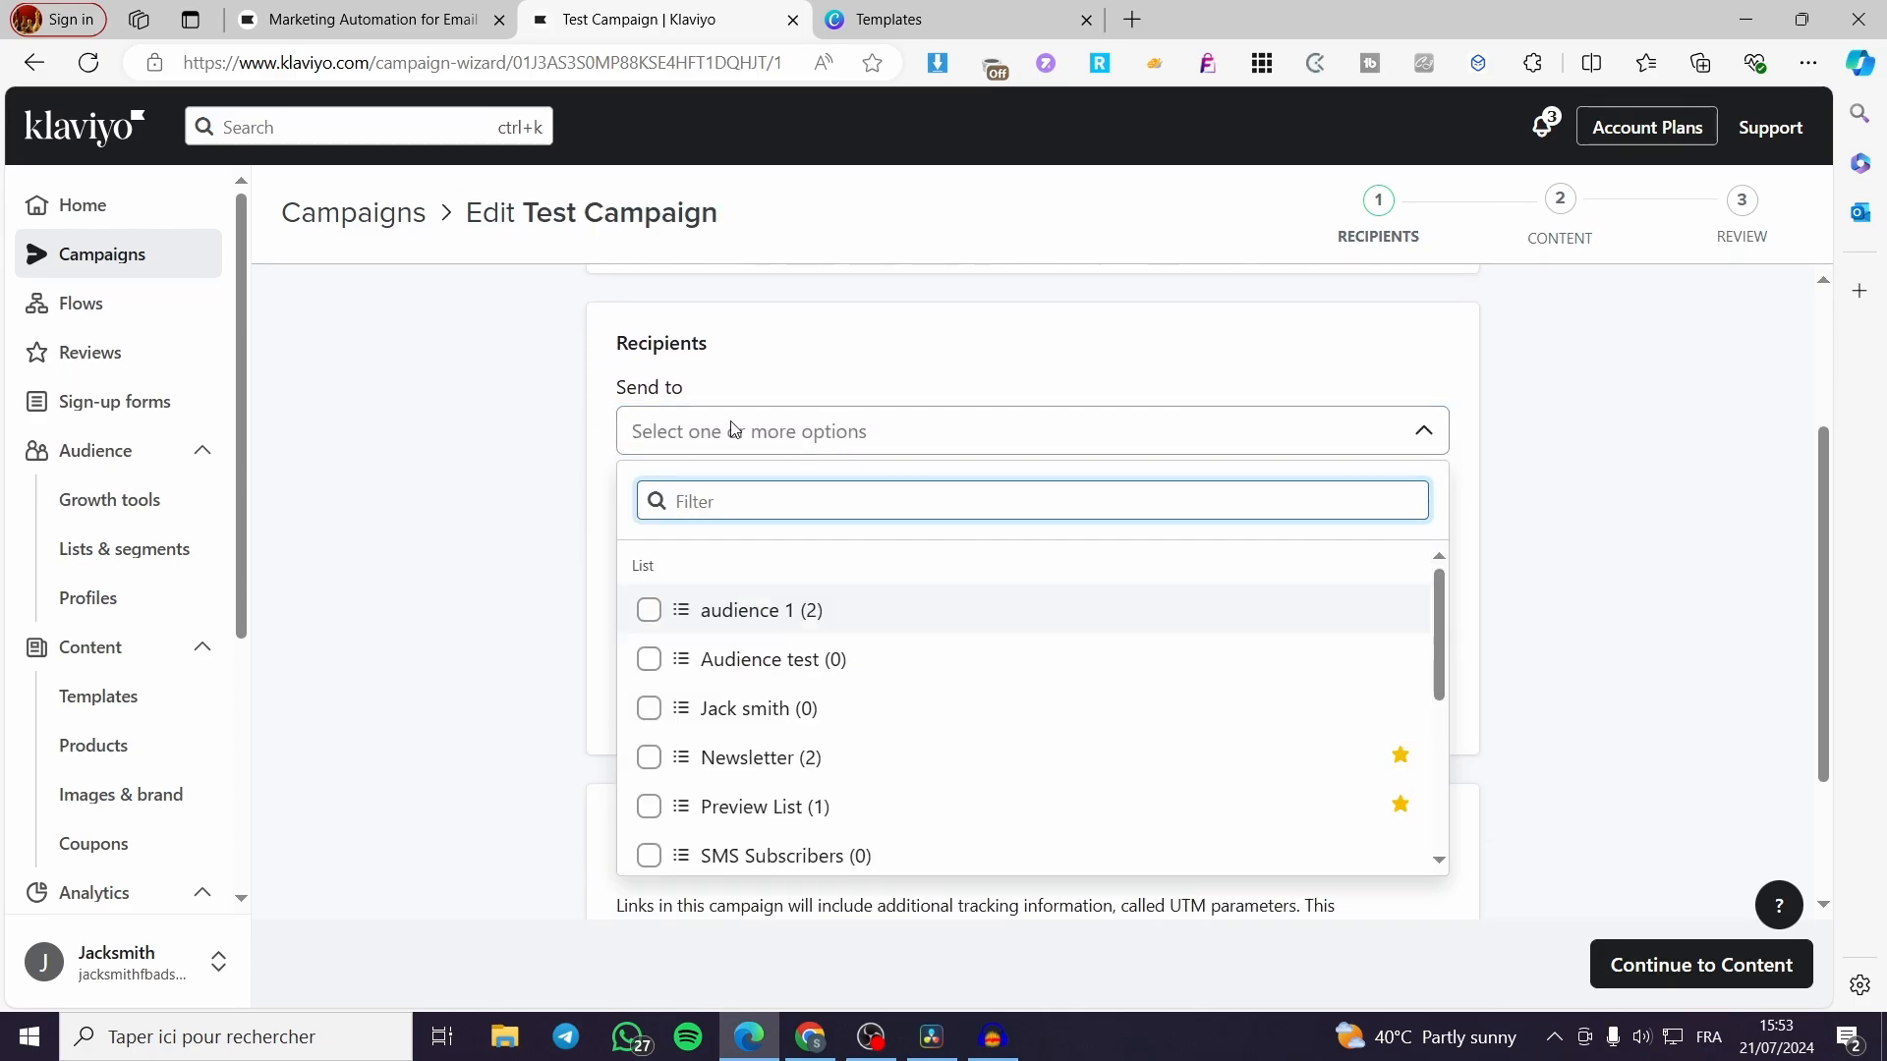
{"action": "left_click", "coordinate": [651, 616]}
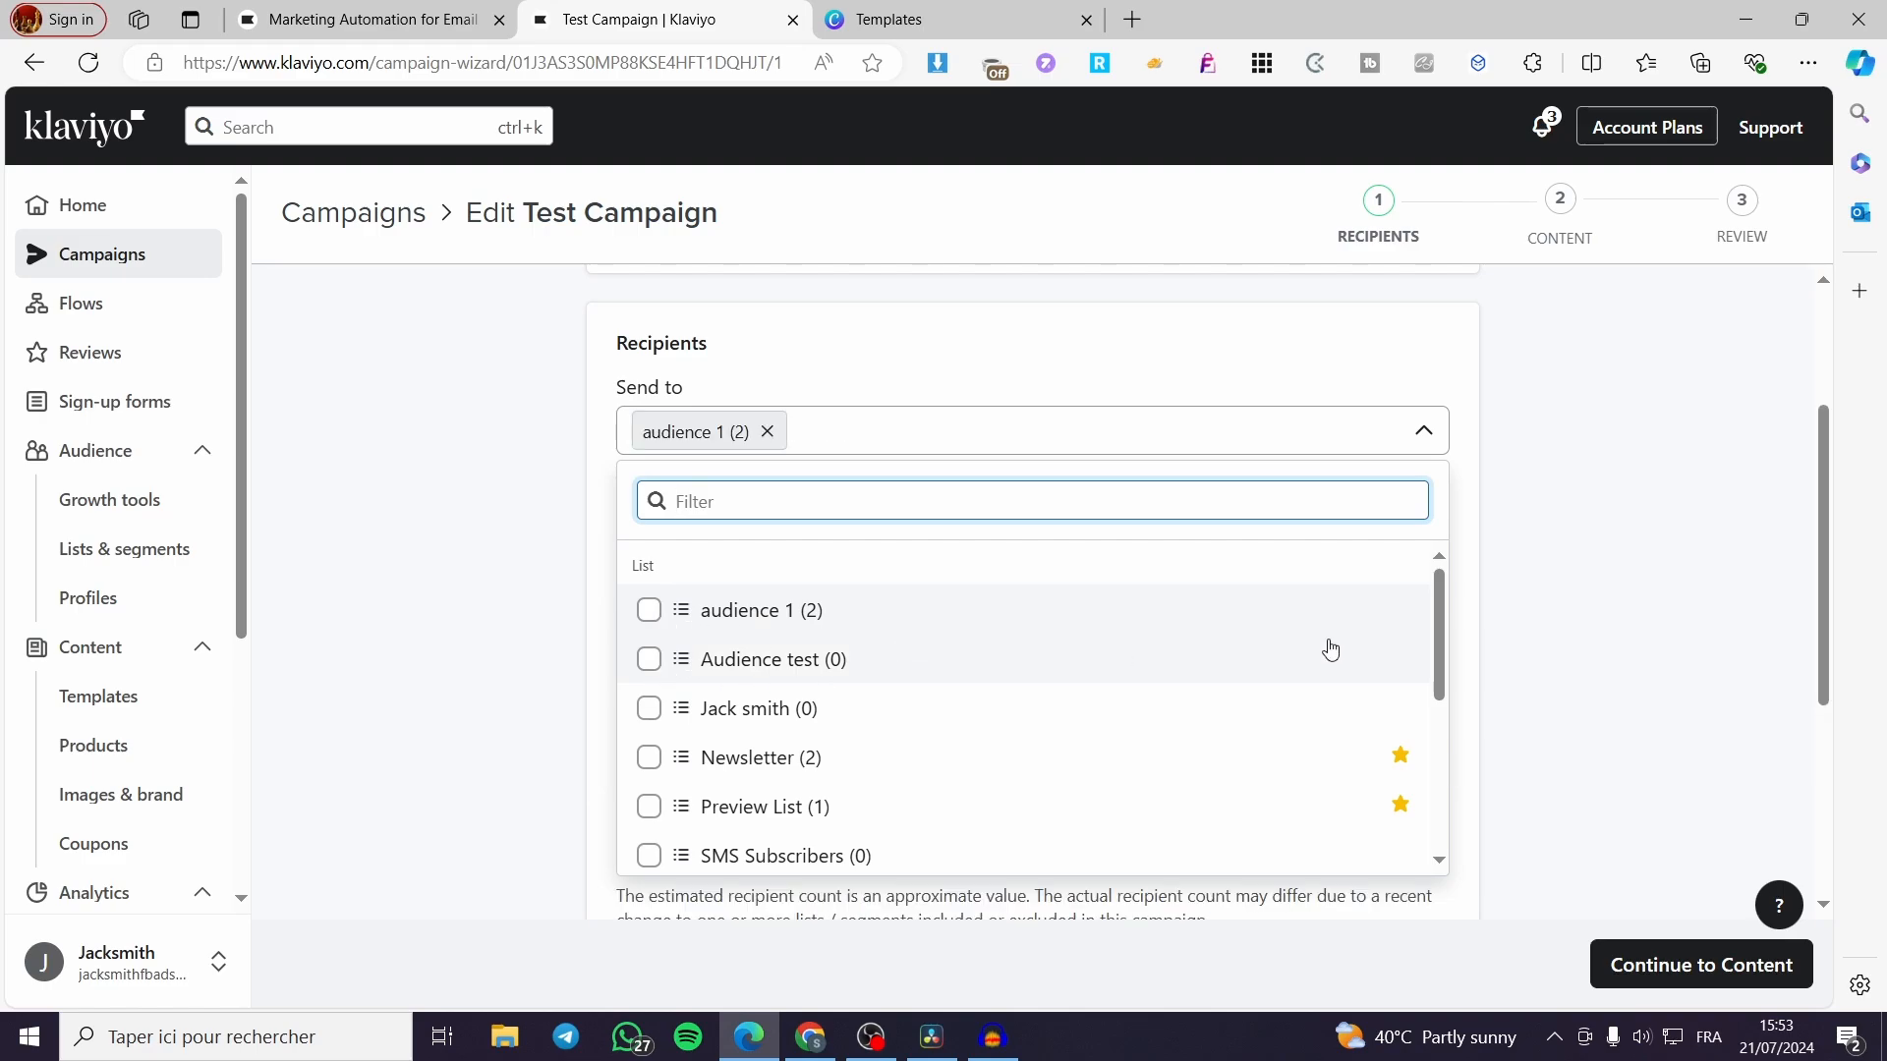
{"action": "scroll", "coordinate": [1011, 703], "scroll_direction": "down", "scroll_amount": 3}
{"action": "scroll", "coordinate": [853, 706], "scroll_direction": "up", "scroll_amount": 3}
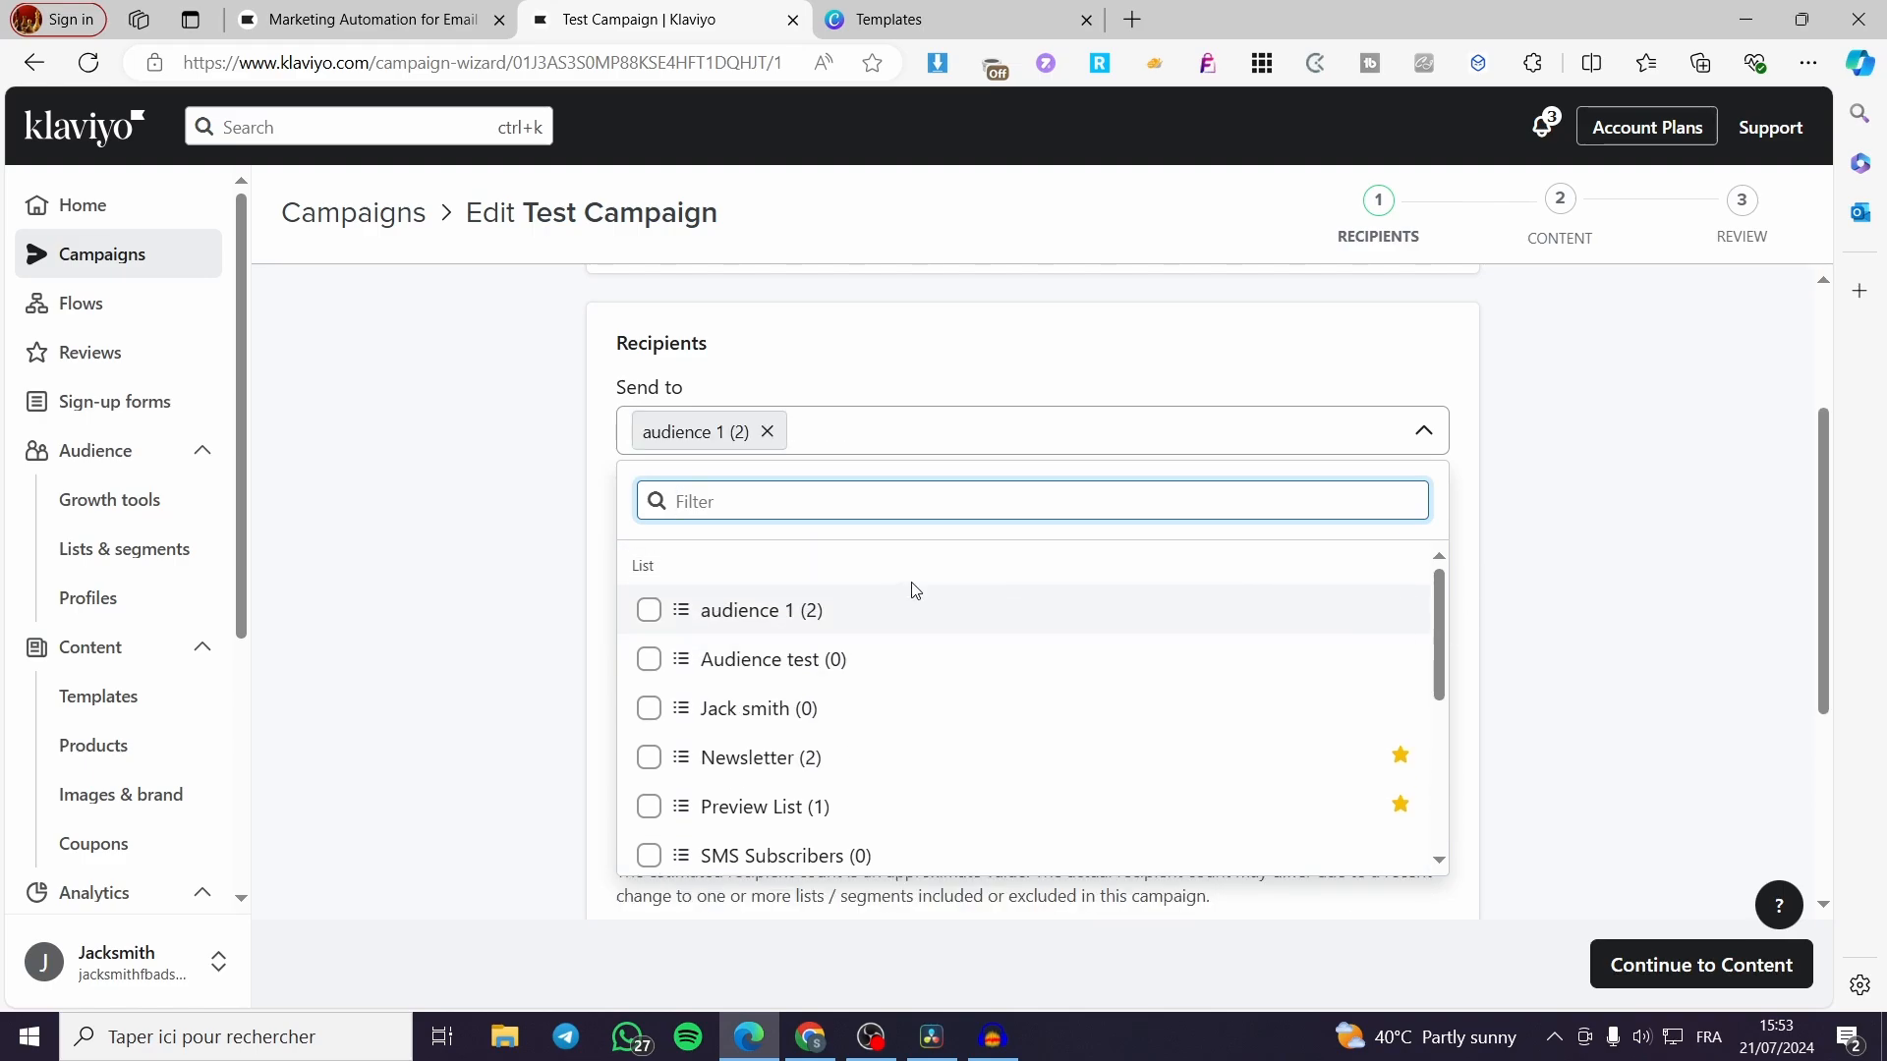
{"action": "left_click", "coordinate": [1616, 531]}
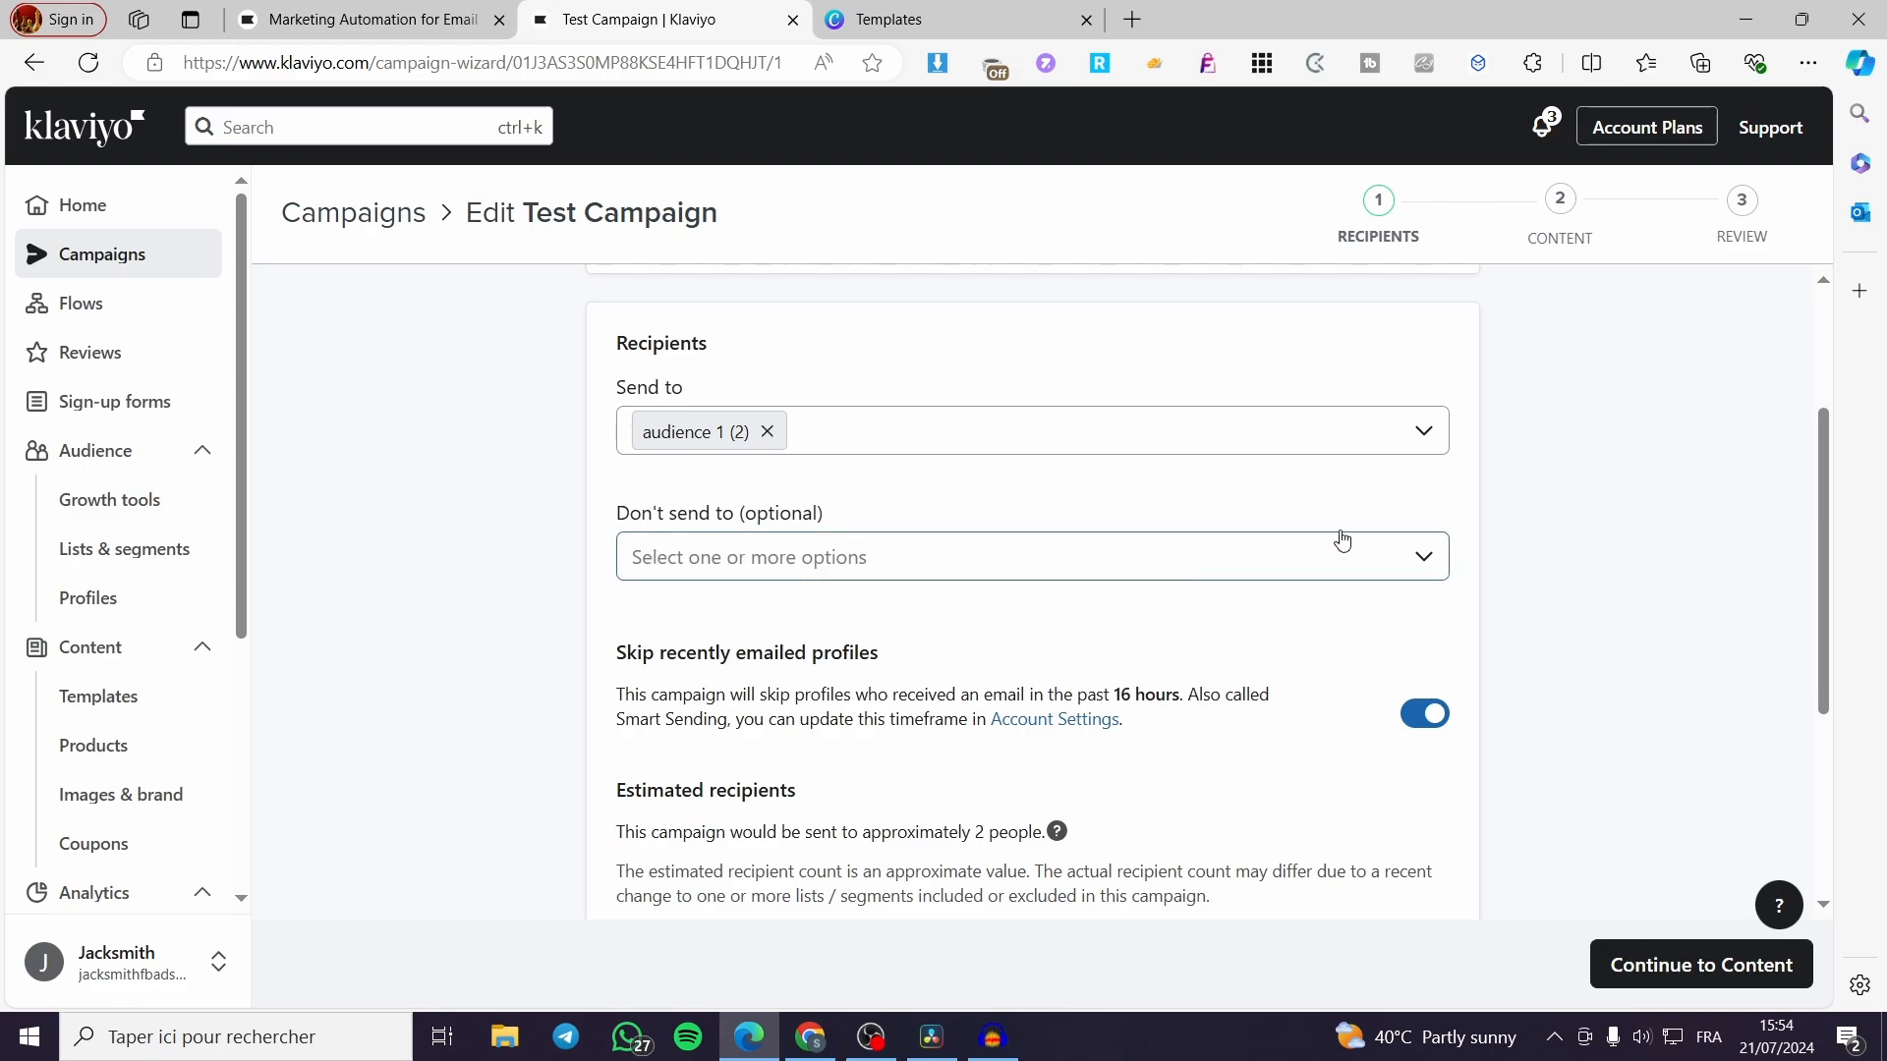
Check the campaign's Smart Sending, estimated recipients and tracking settings, and continue to the campaign content.
{"action": "scroll", "coordinate": [1081, 536], "scroll_direction": "down", "scroll_amount": 3}
{"action": "scroll", "coordinate": [717, 512], "scroll_direction": "up", "scroll_amount": 1}
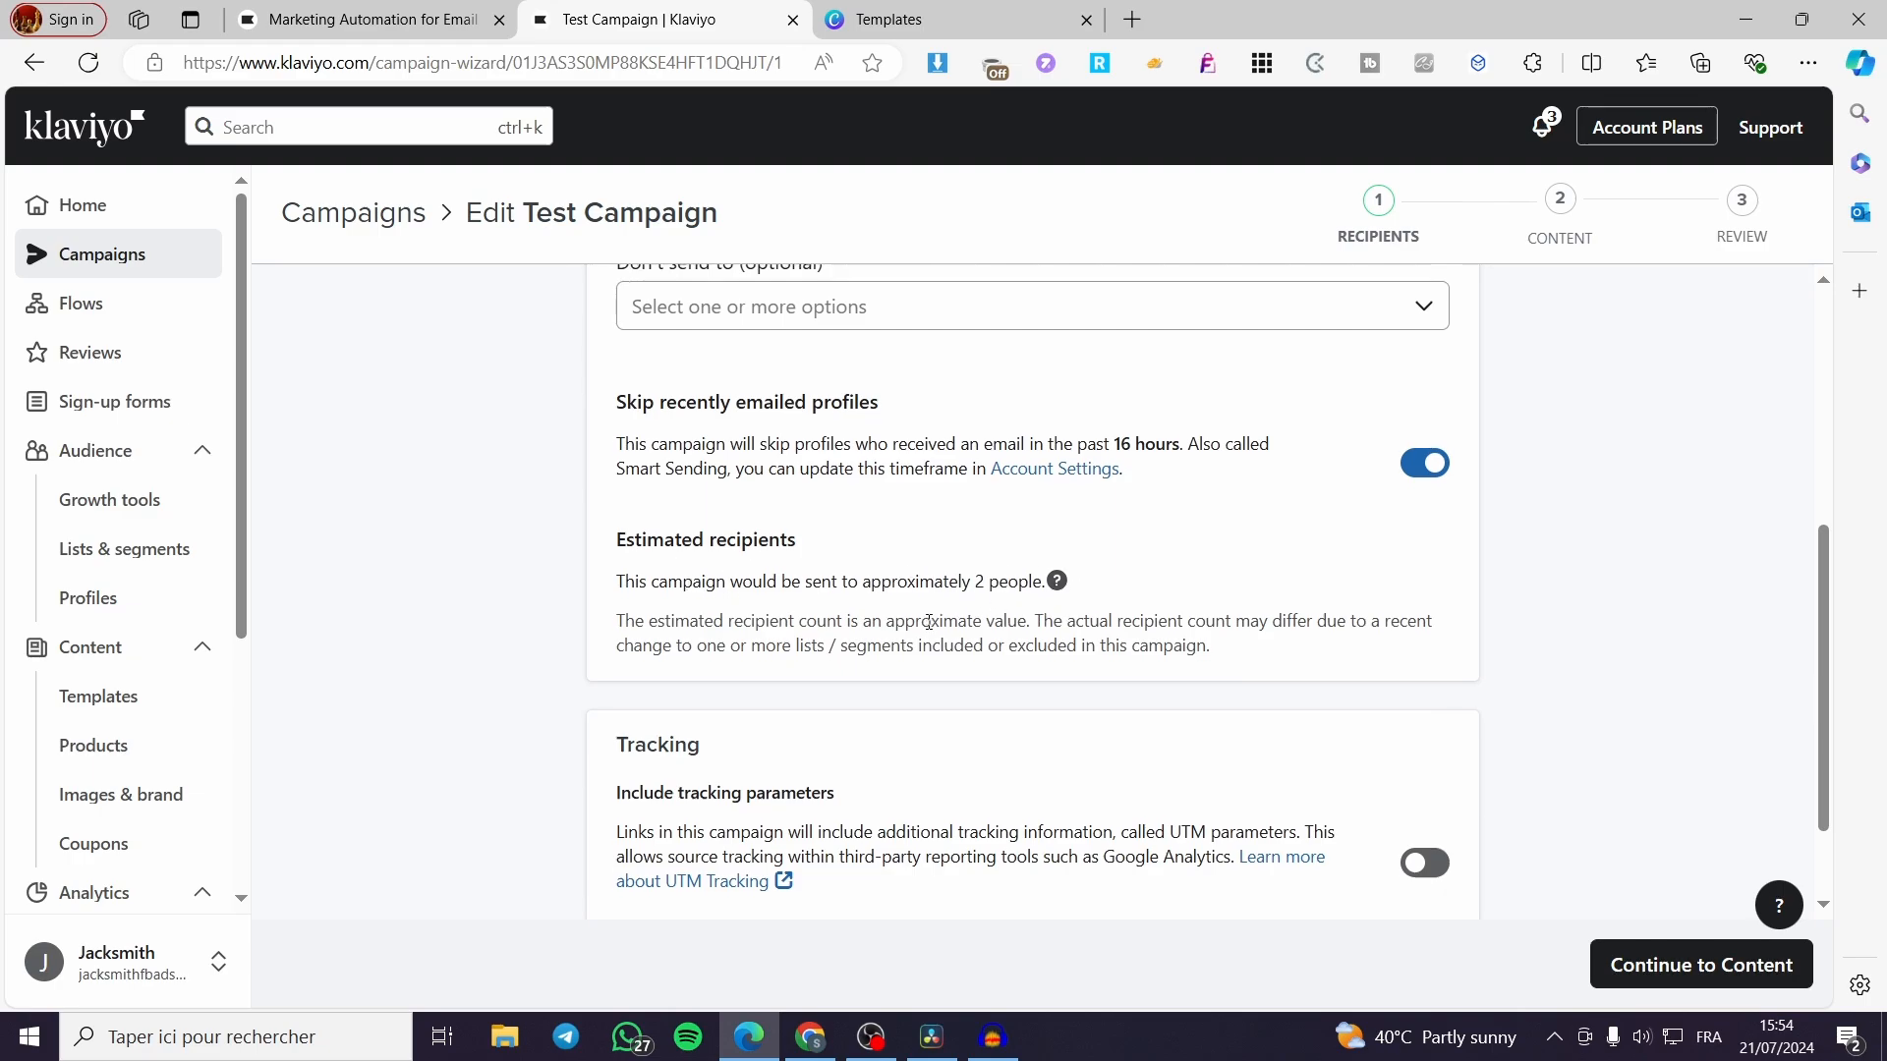
{"action": "scroll", "coordinate": [884, 648], "scroll_direction": "down", "scroll_amount": 1}
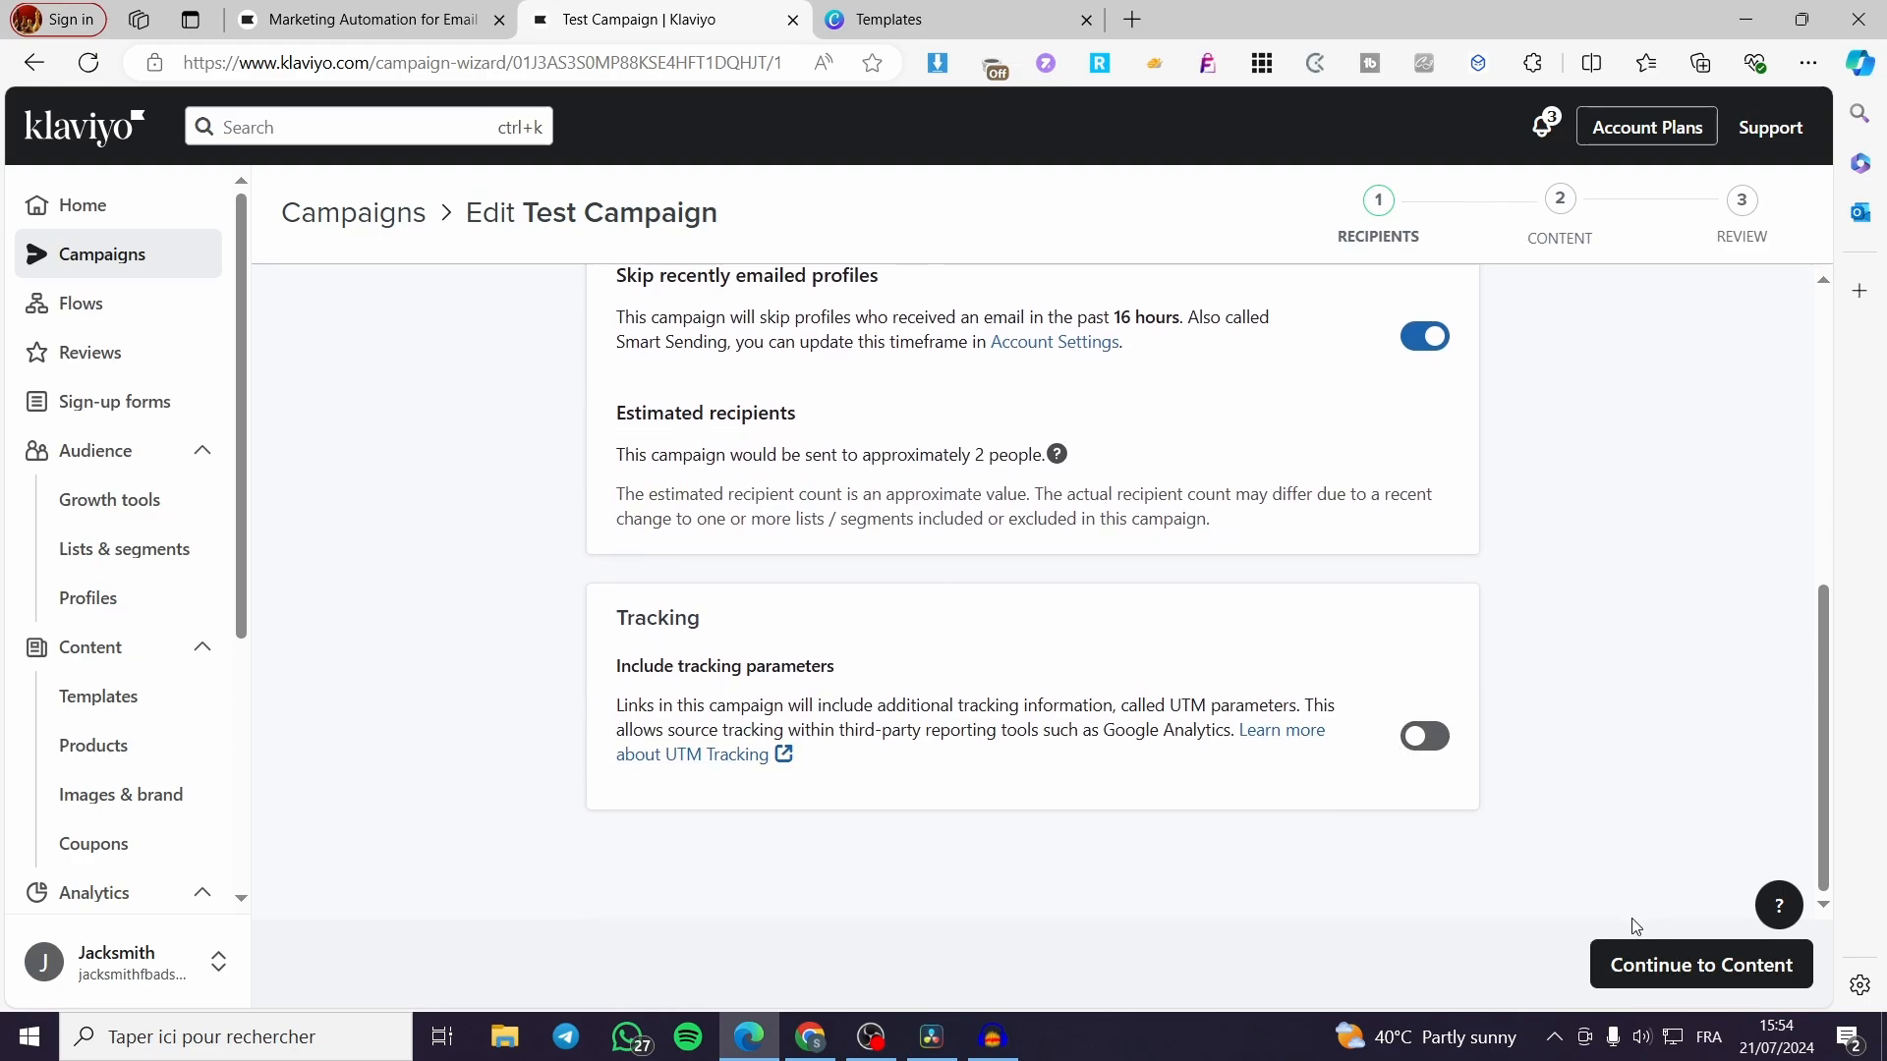
{"action": "left_click", "coordinate": [1671, 985]}
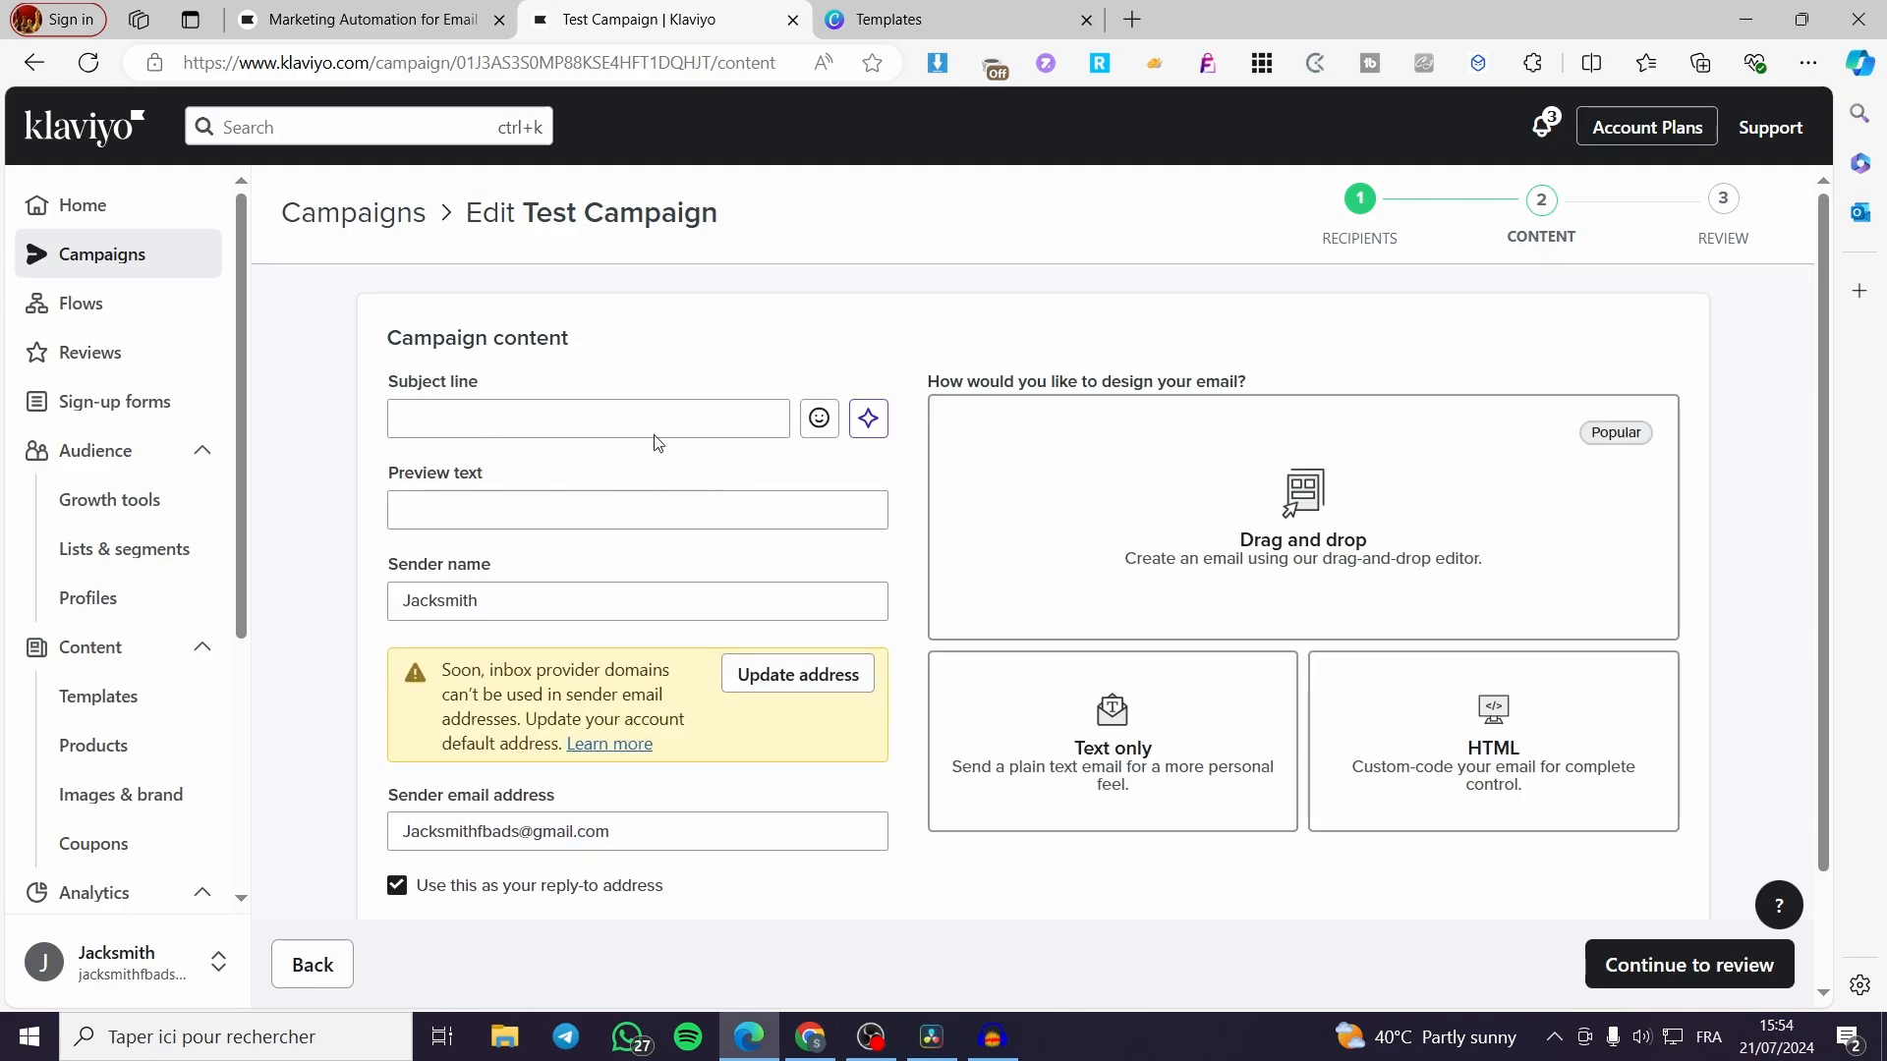
Enter "Newsletter" as both the subject line and the preview text of the campaign.
{"action": "left_click", "coordinate": [624, 414]}
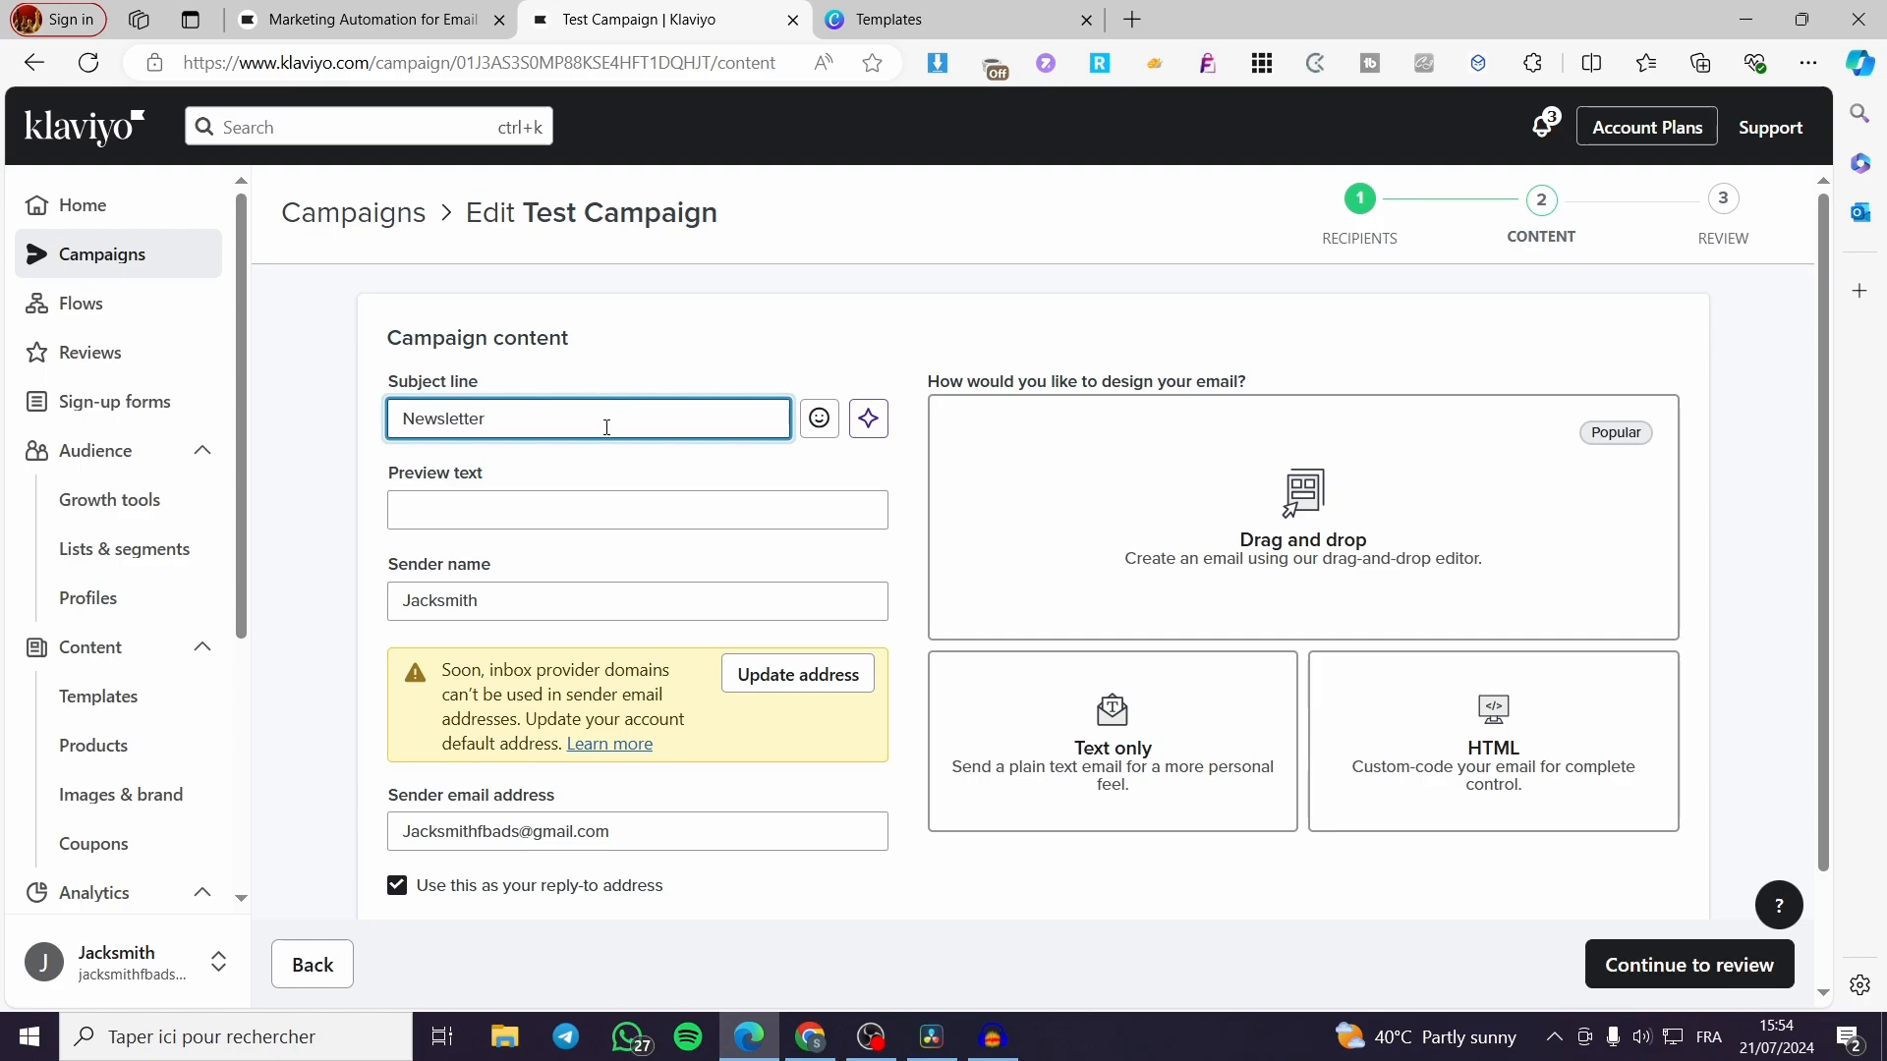
{"action": "left_click_drag", "start_coordinate": [606, 427], "coordinate": [318, 420]}
{"action": "key", "text": "ctrl+c"}
{"action": "left_click", "coordinate": [429, 515]}
{"action": "key", "text": "ctrl+v"}
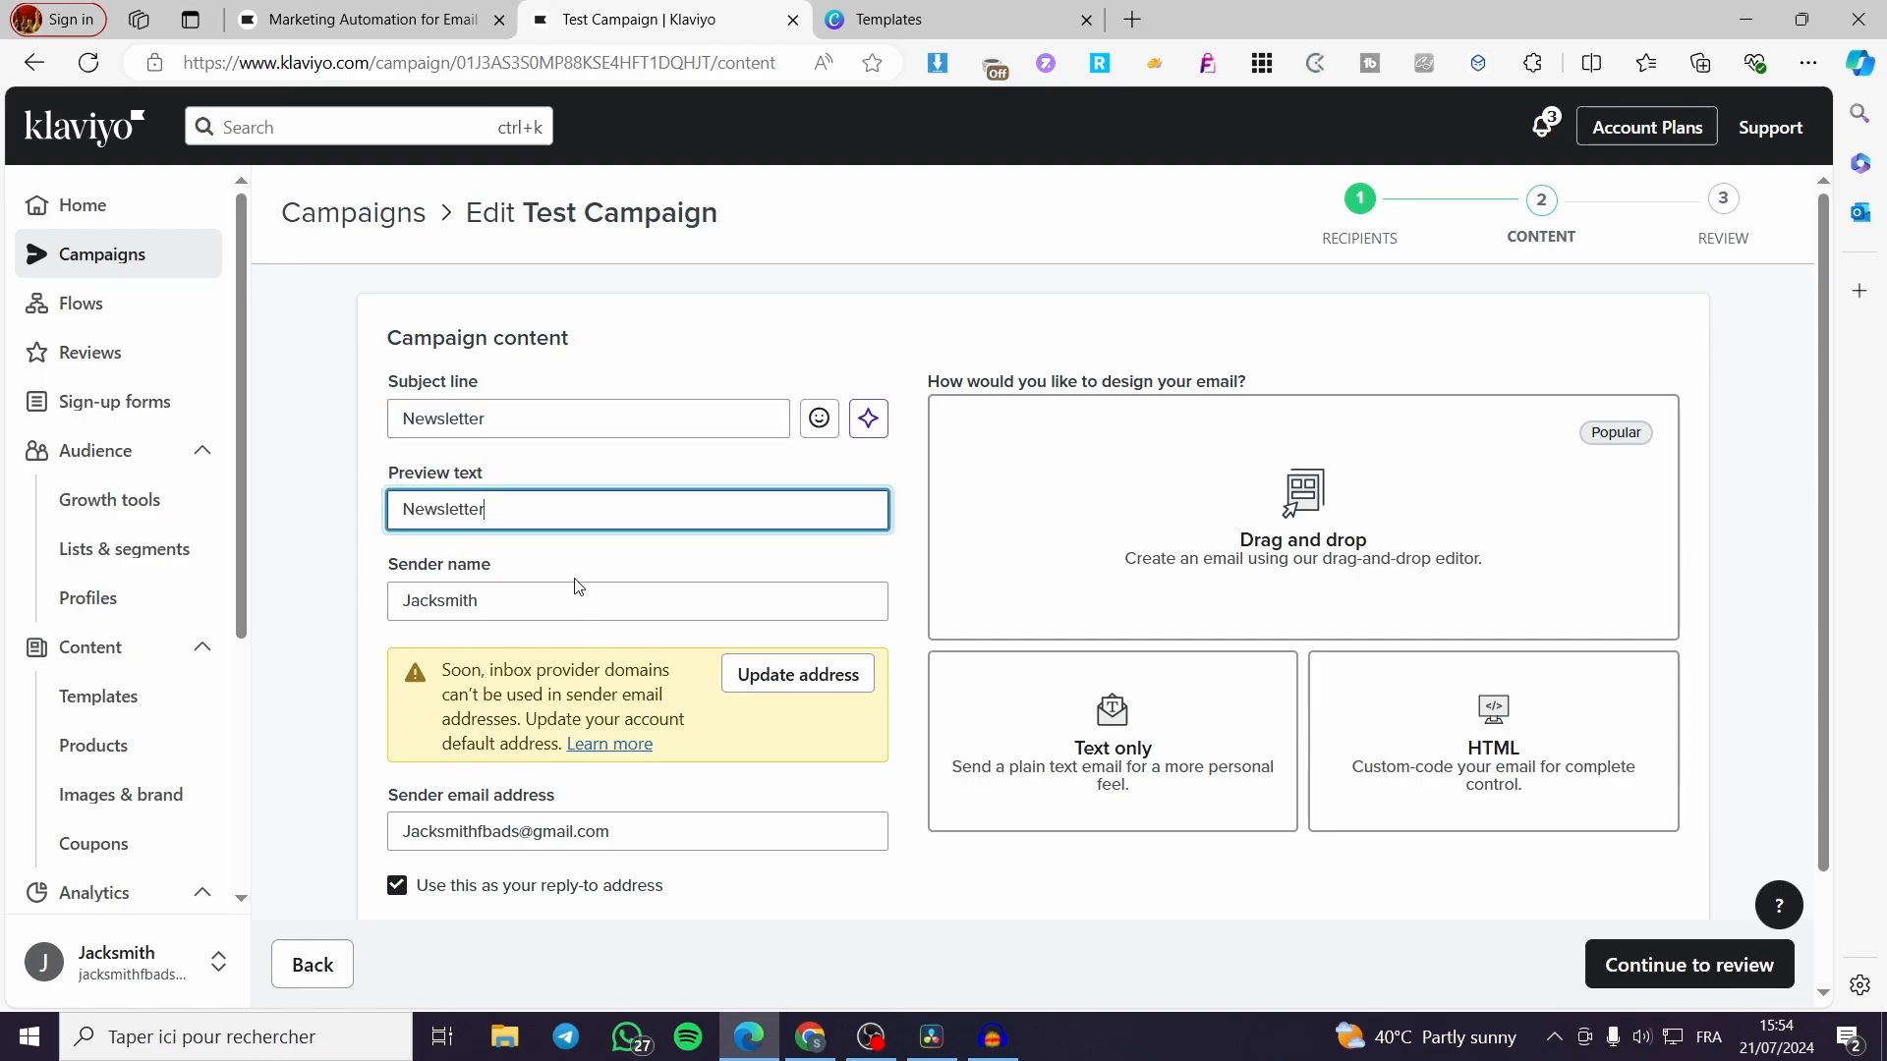
{"action": "scroll", "coordinate": [511, 629], "scroll_direction": "down", "scroll_amount": 2}
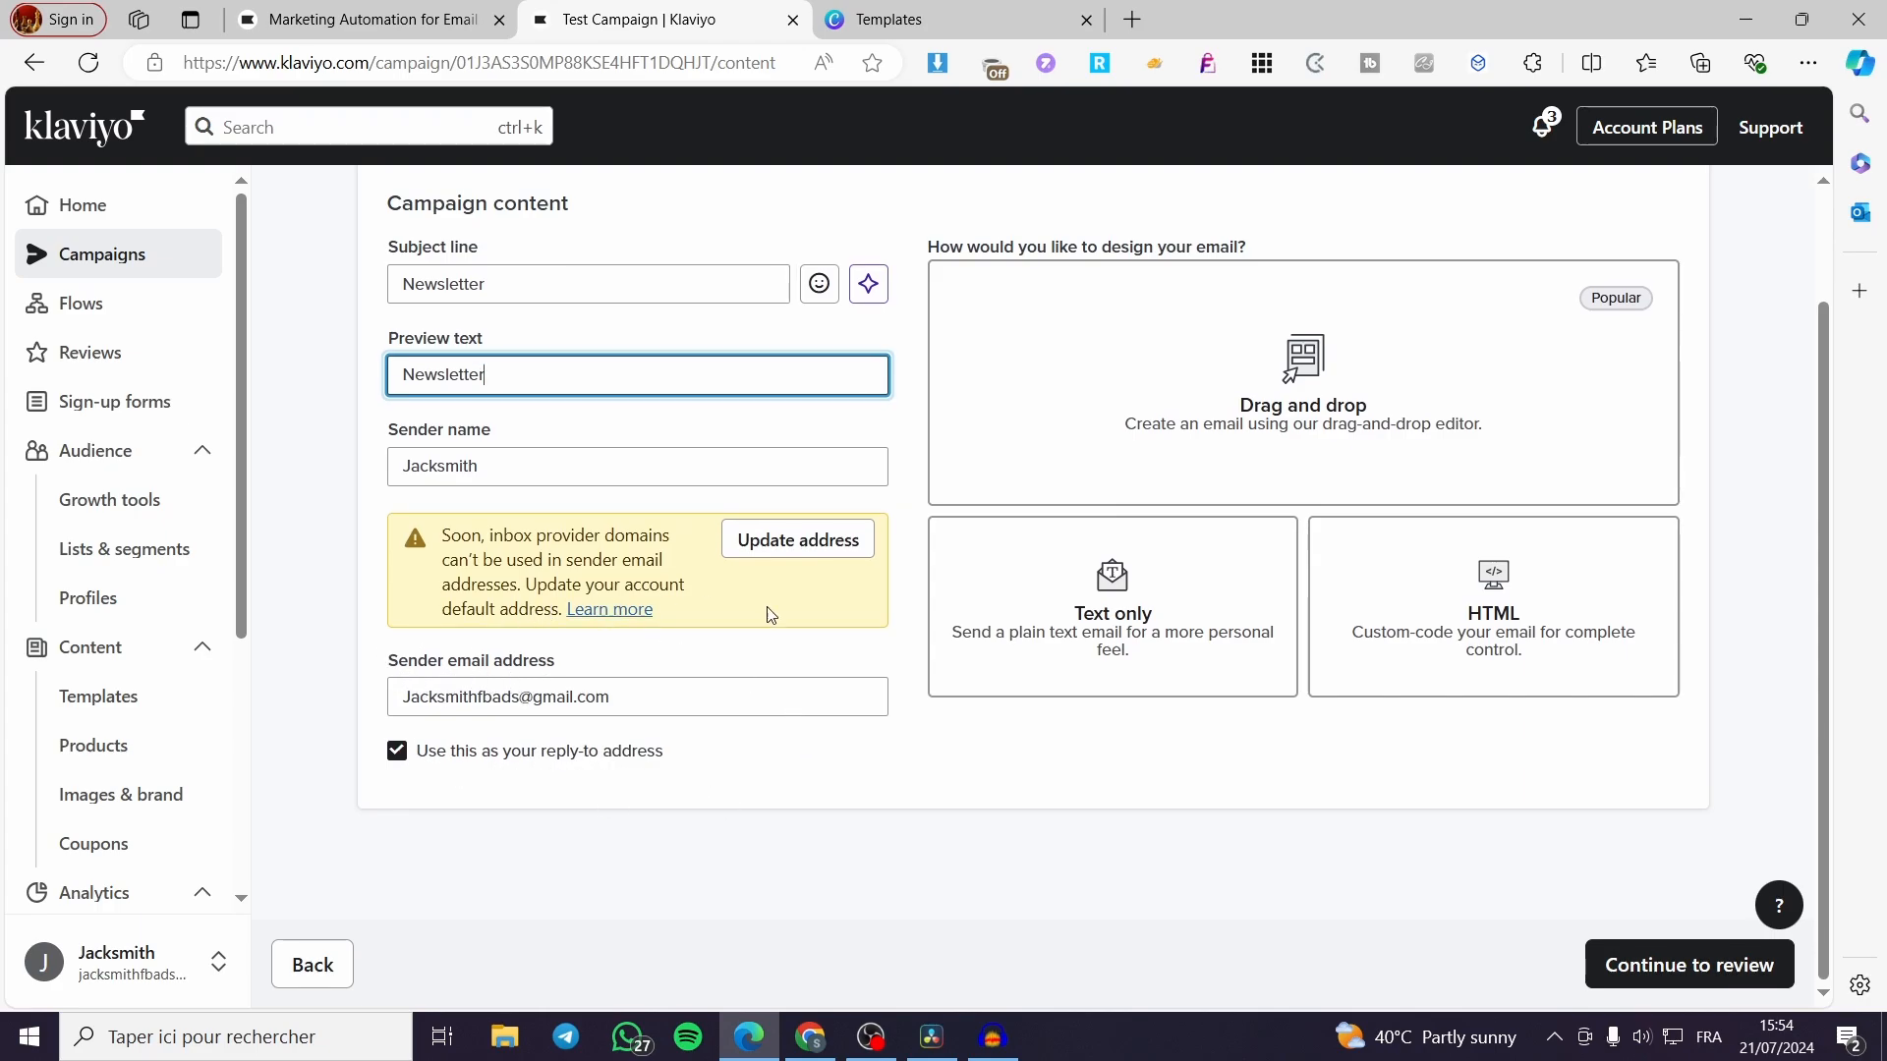
{"action": "scroll", "coordinate": [770, 615], "scroll_direction": "up", "scroll_amount": 2}
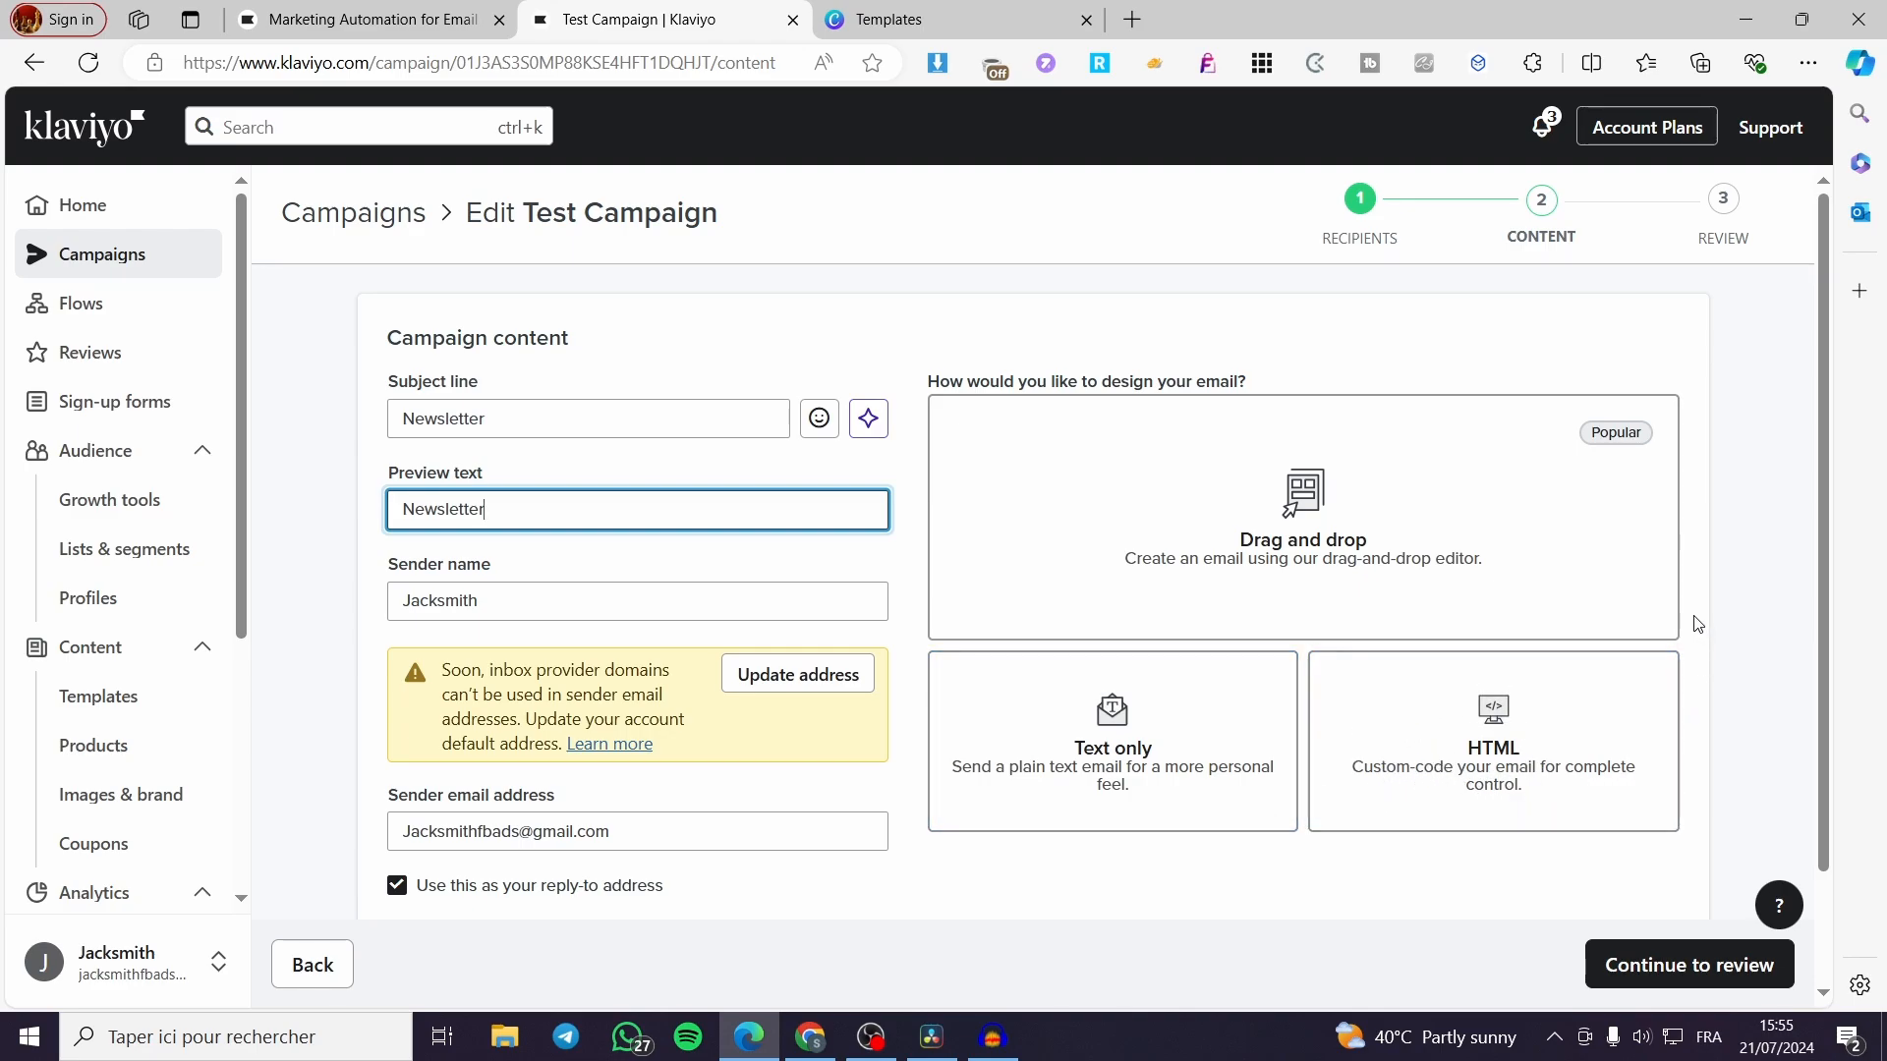
Choose the drag-and-drop email design, browse the template library, and create a blank email.
{"action": "left_click", "coordinate": [1335, 529]}
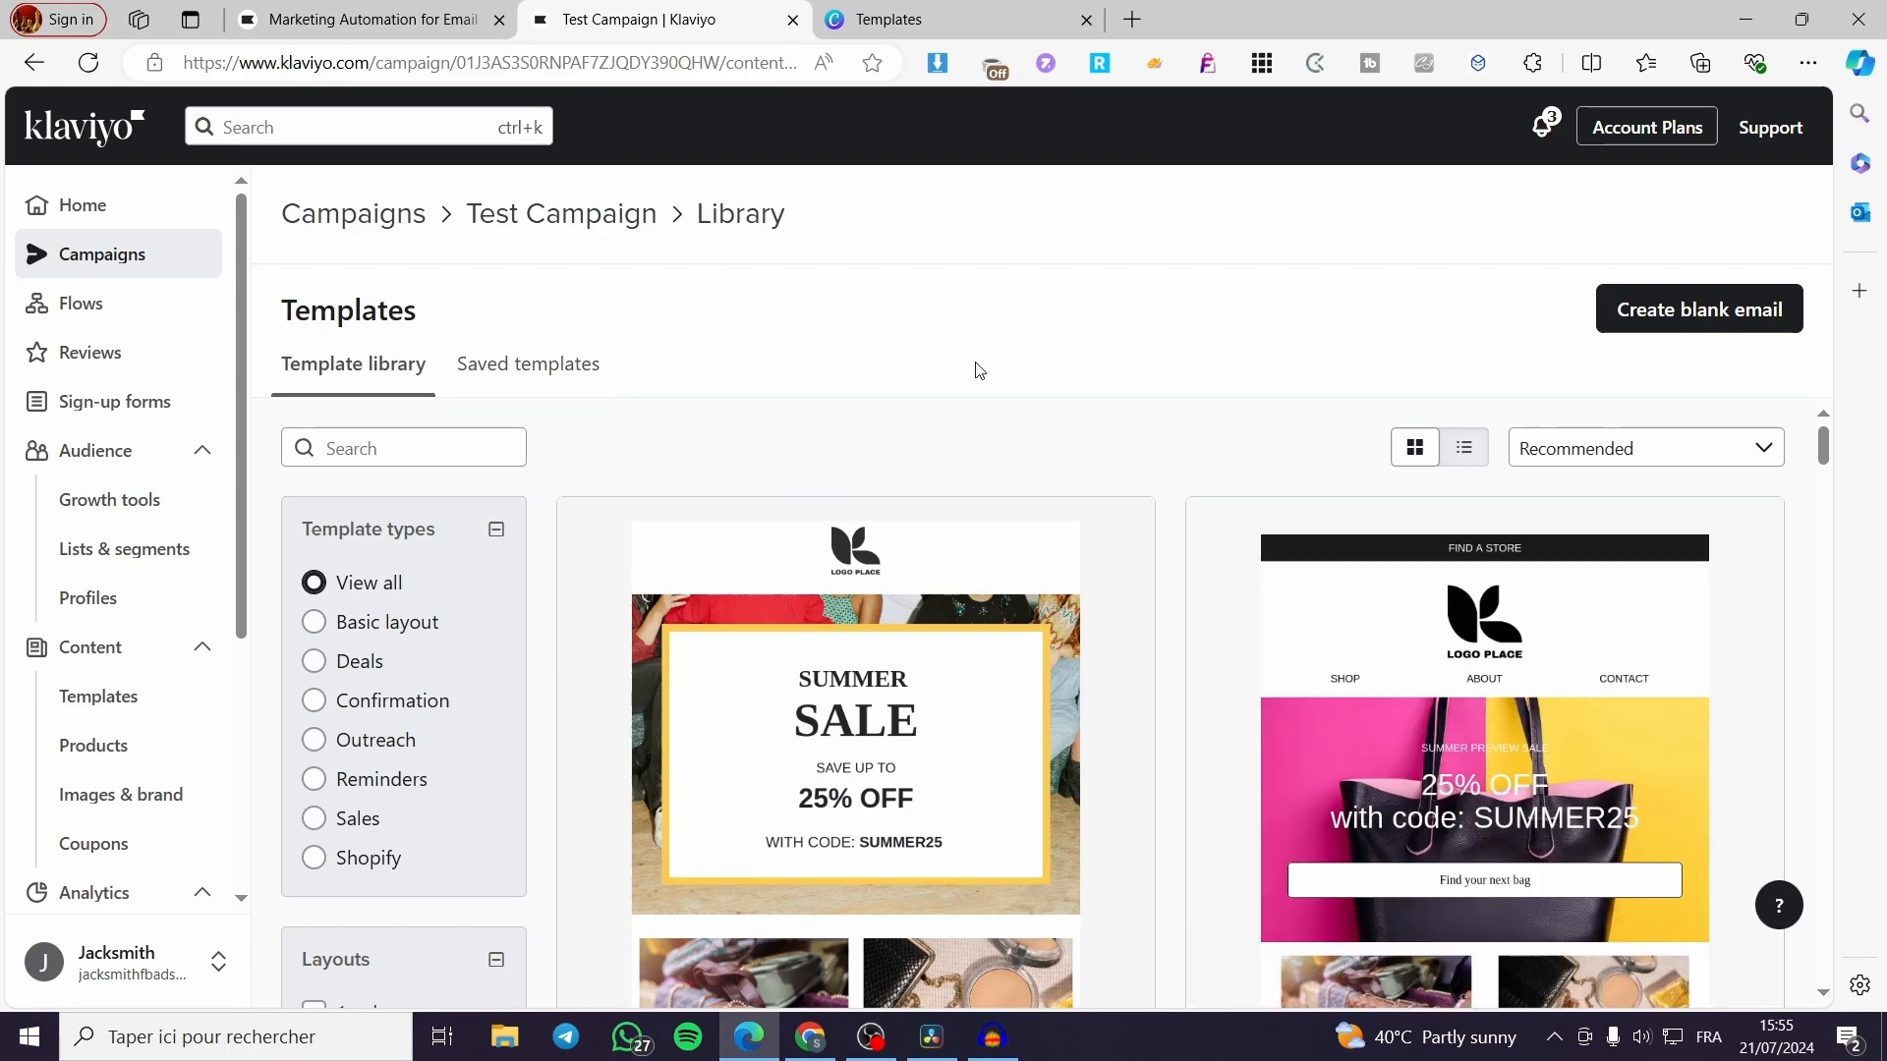
{"action": "scroll", "coordinate": [1199, 615], "scroll_direction": "down", "scroll_amount": 10}
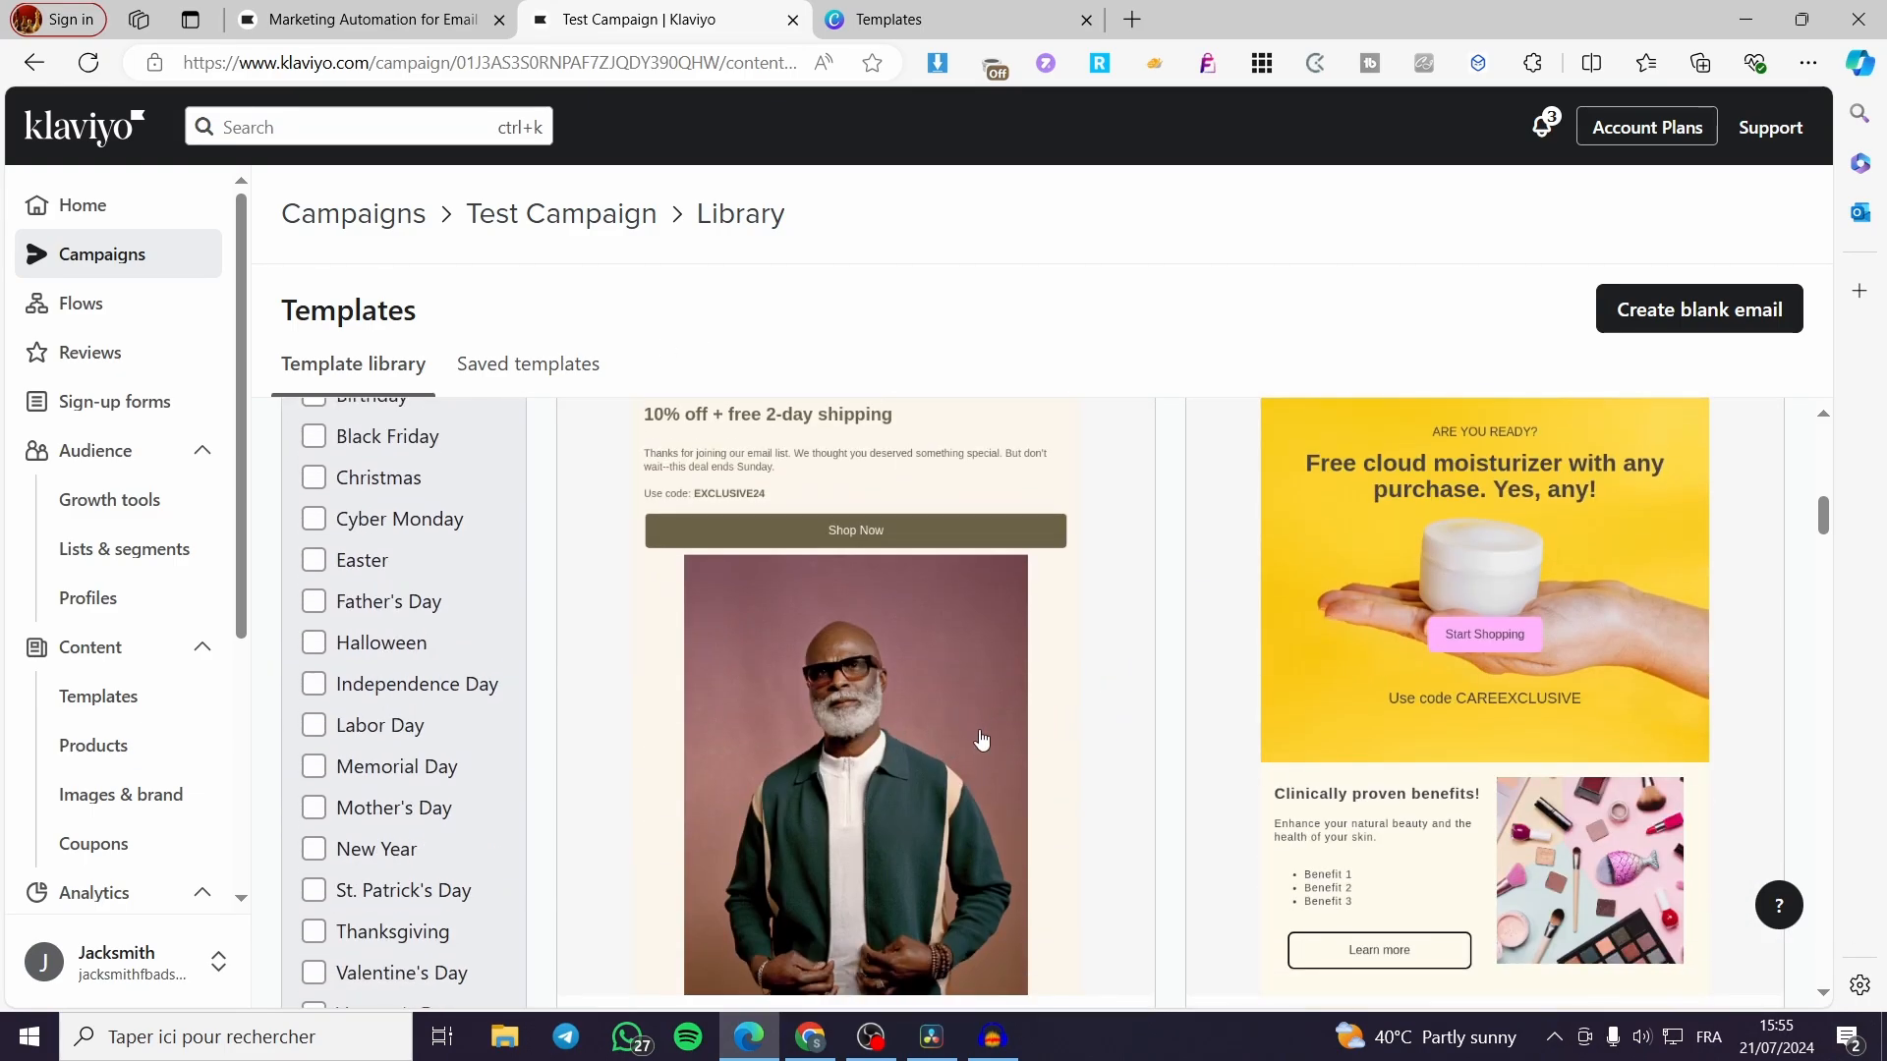
{"action": "scroll", "coordinate": [983, 688], "scroll_direction": "up", "scroll_amount": 10}
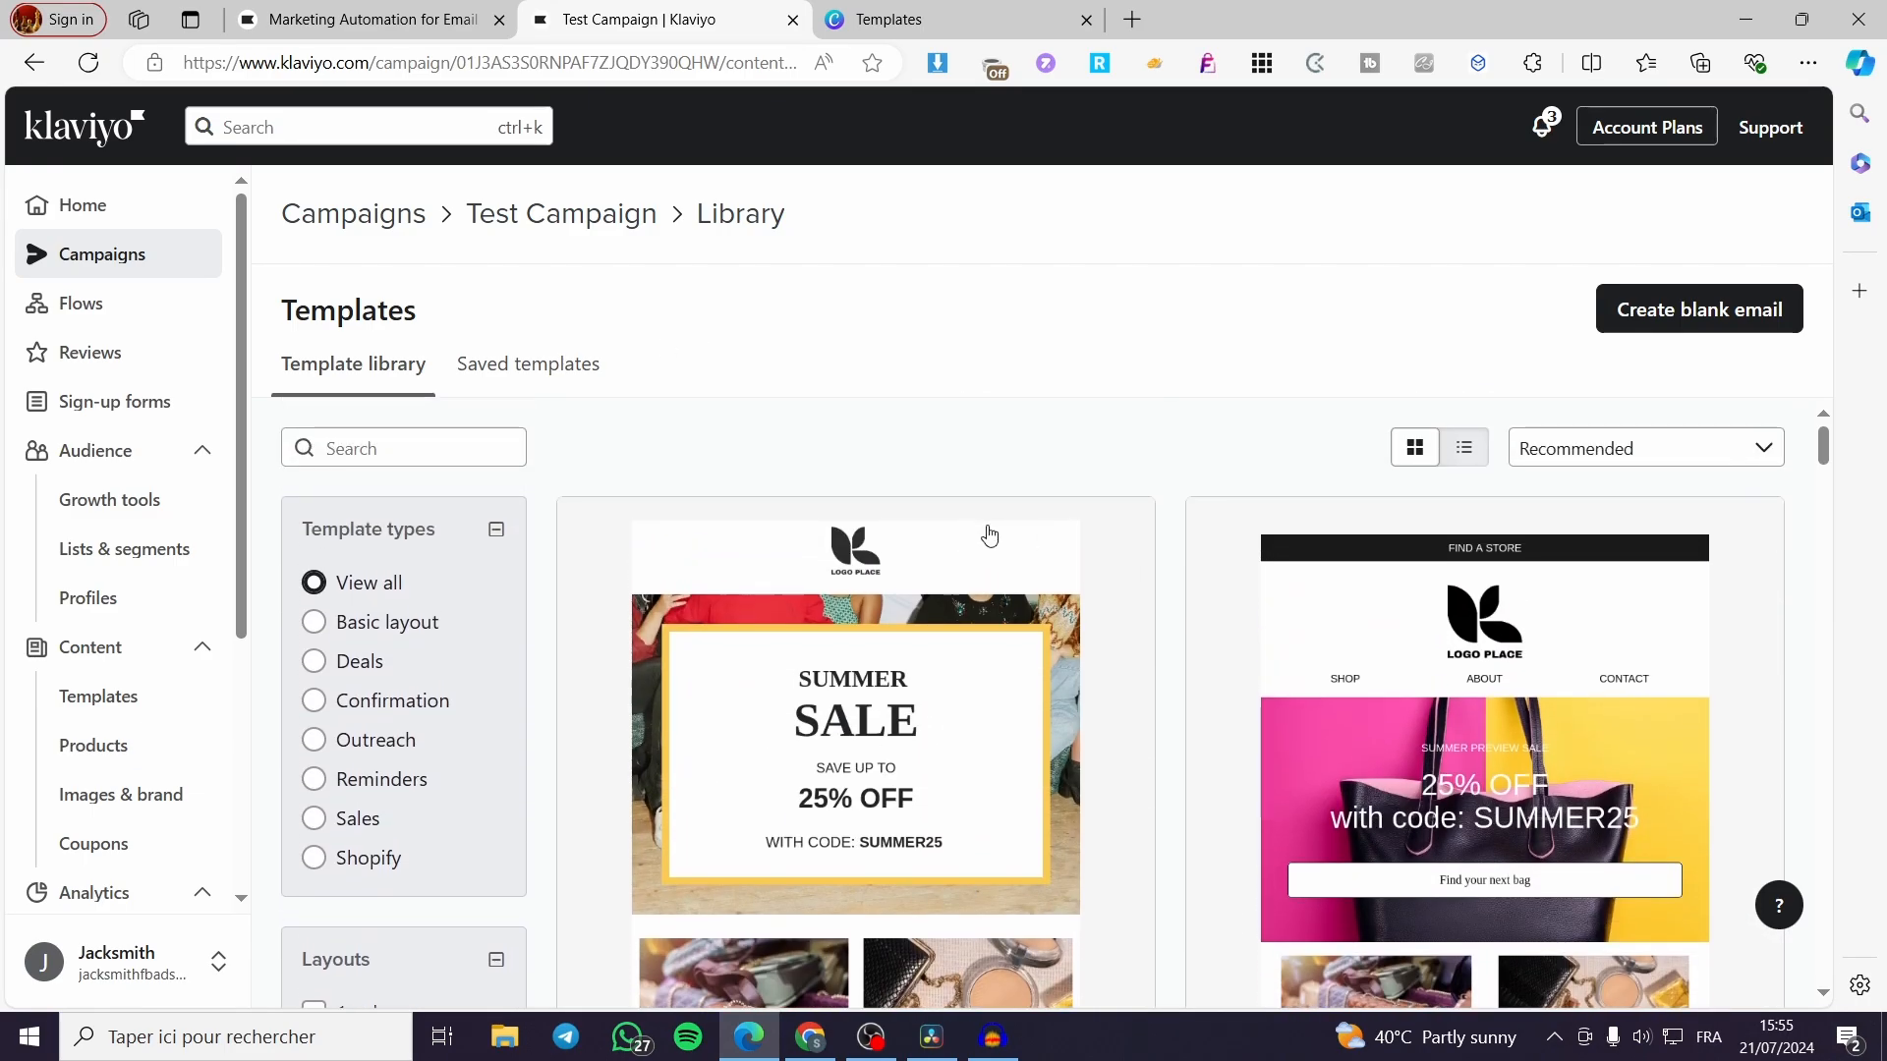
{"action": "left_click", "coordinate": [1647, 321]}
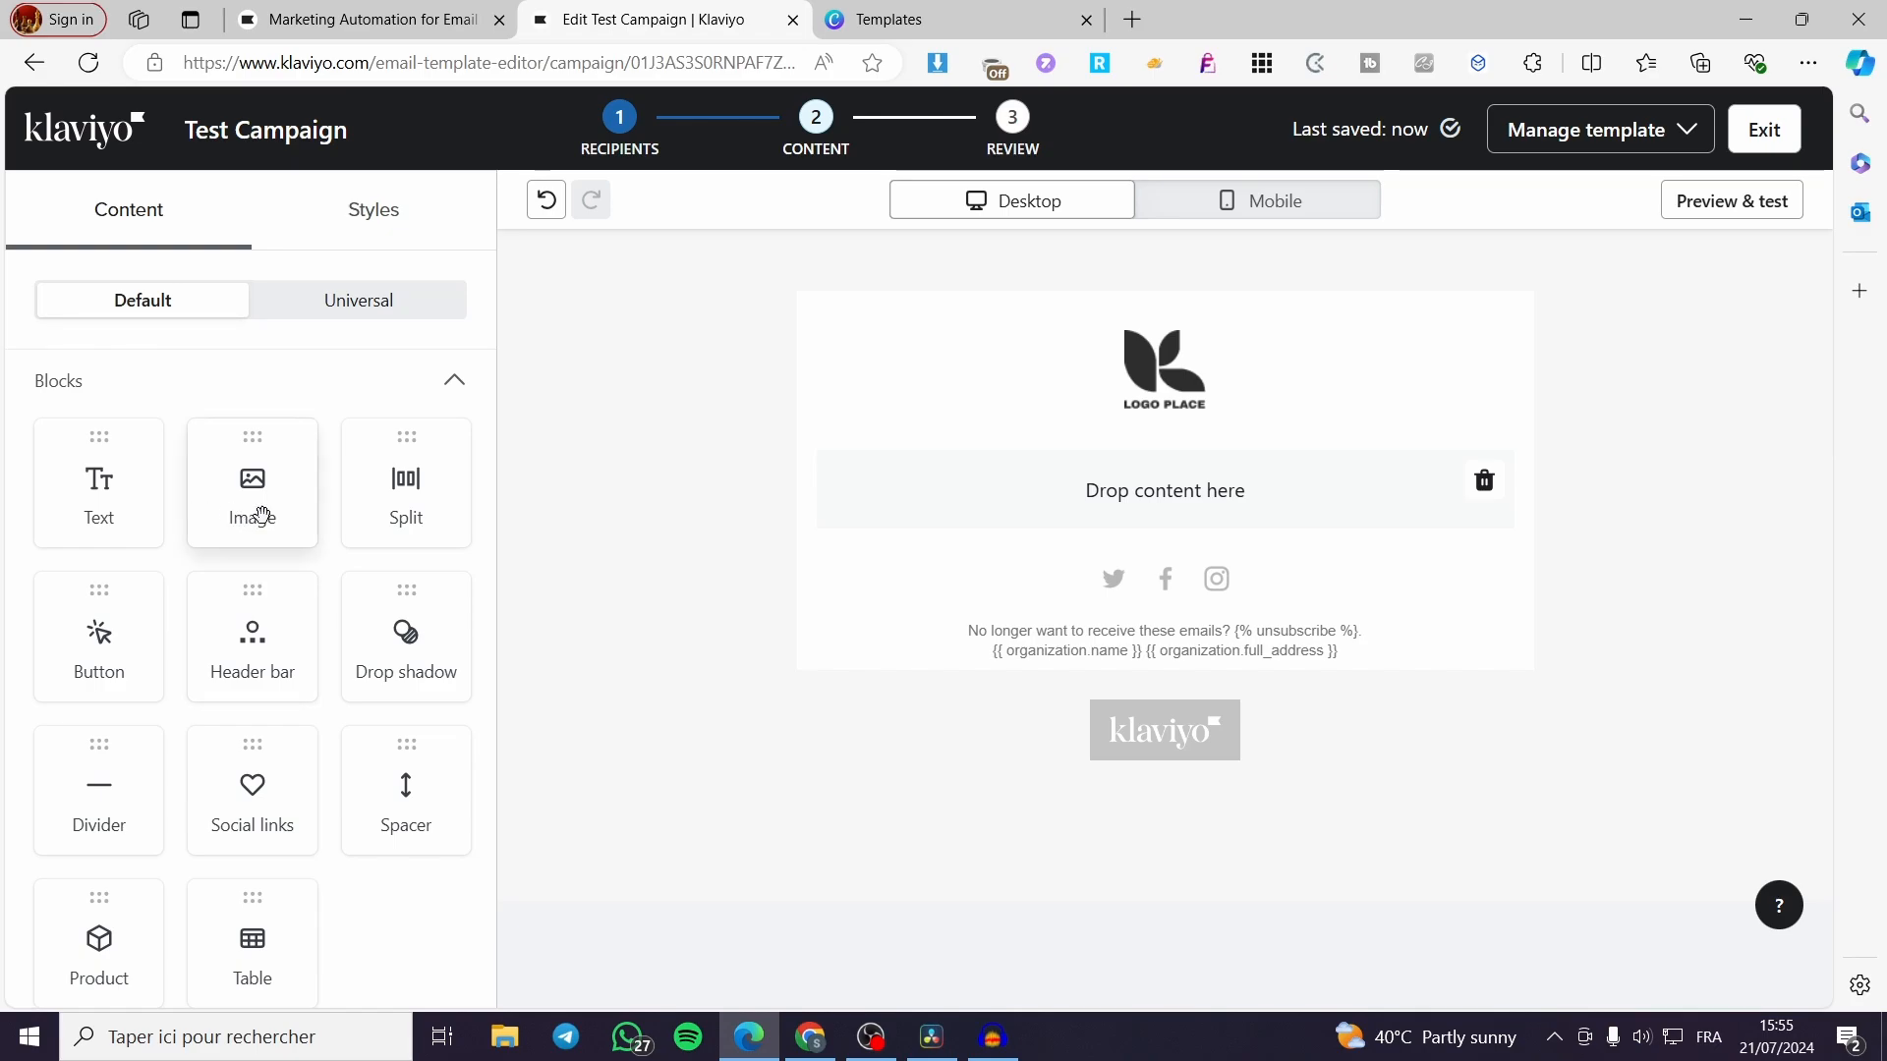
Replace the header bar's placeholder logo with the Let's Coffee logo image uploaded from the Téléchargements folder.
{"action": "left_click", "coordinate": [1145, 366]}
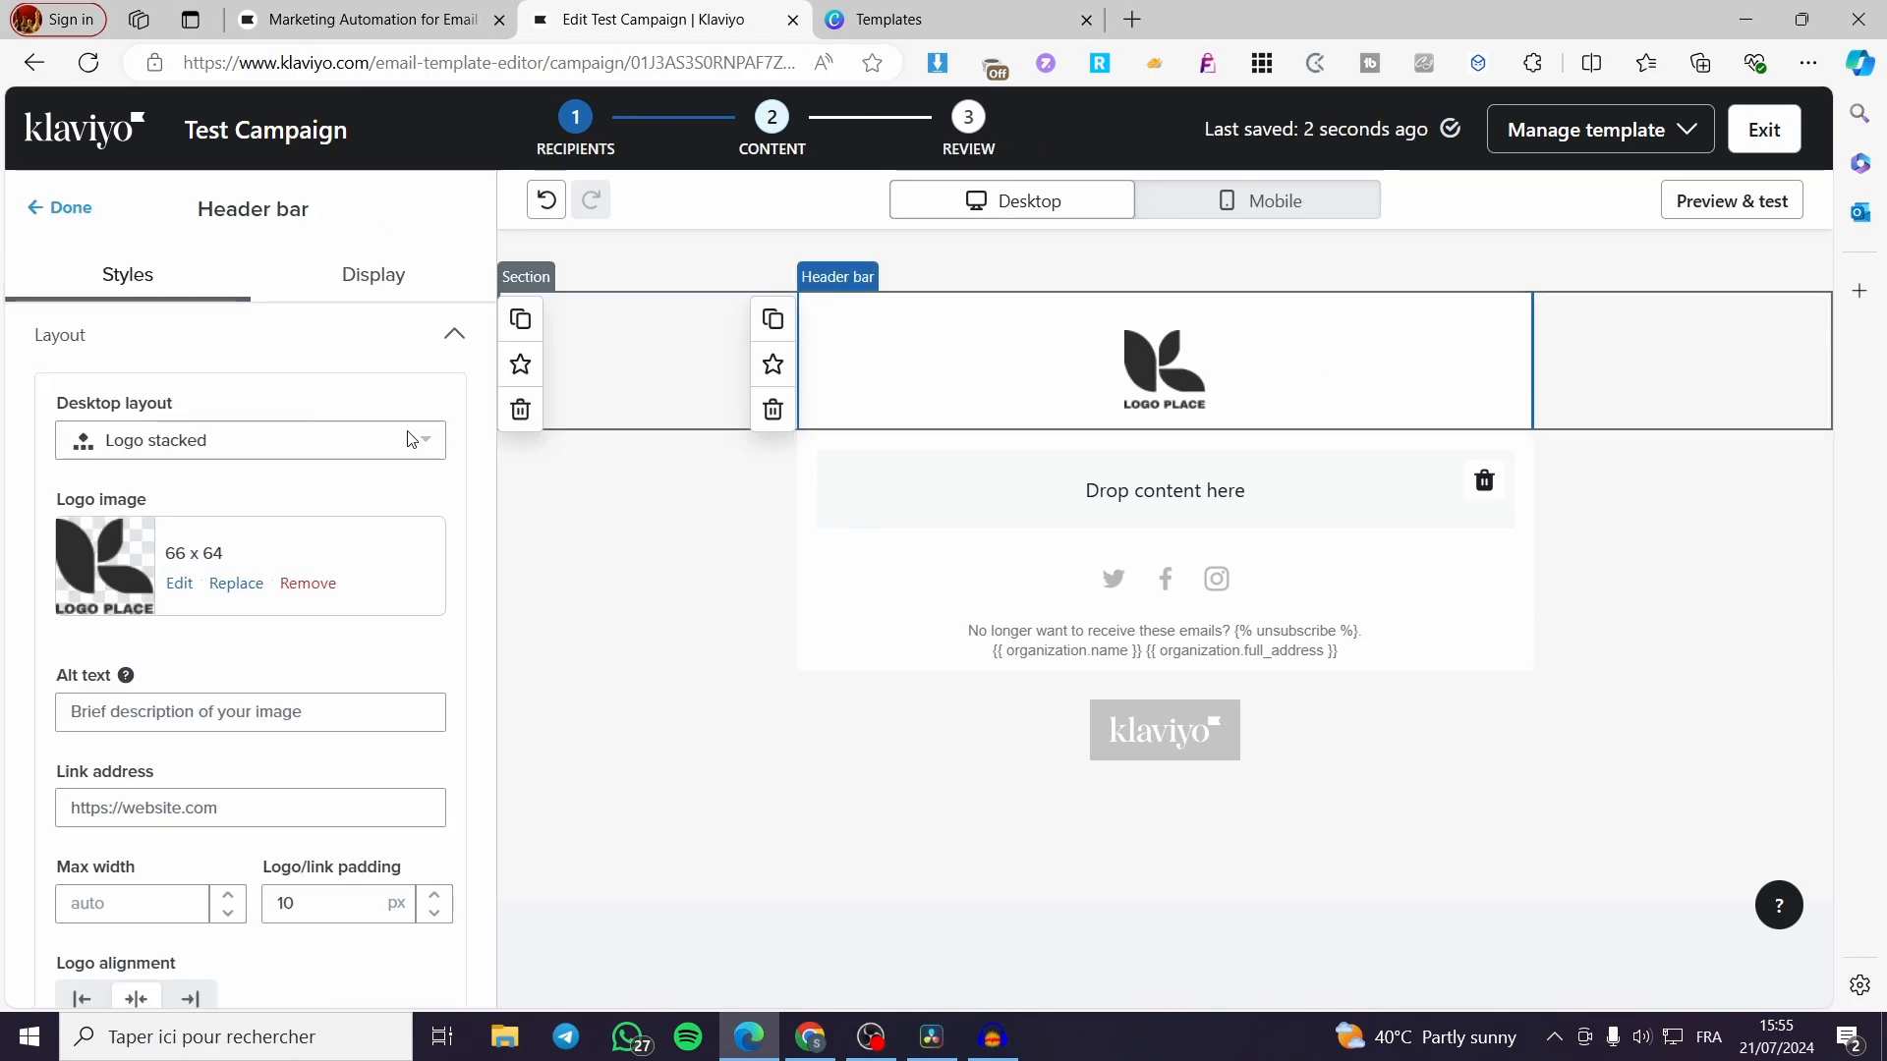
{"action": "left_click", "coordinate": [236, 584]}
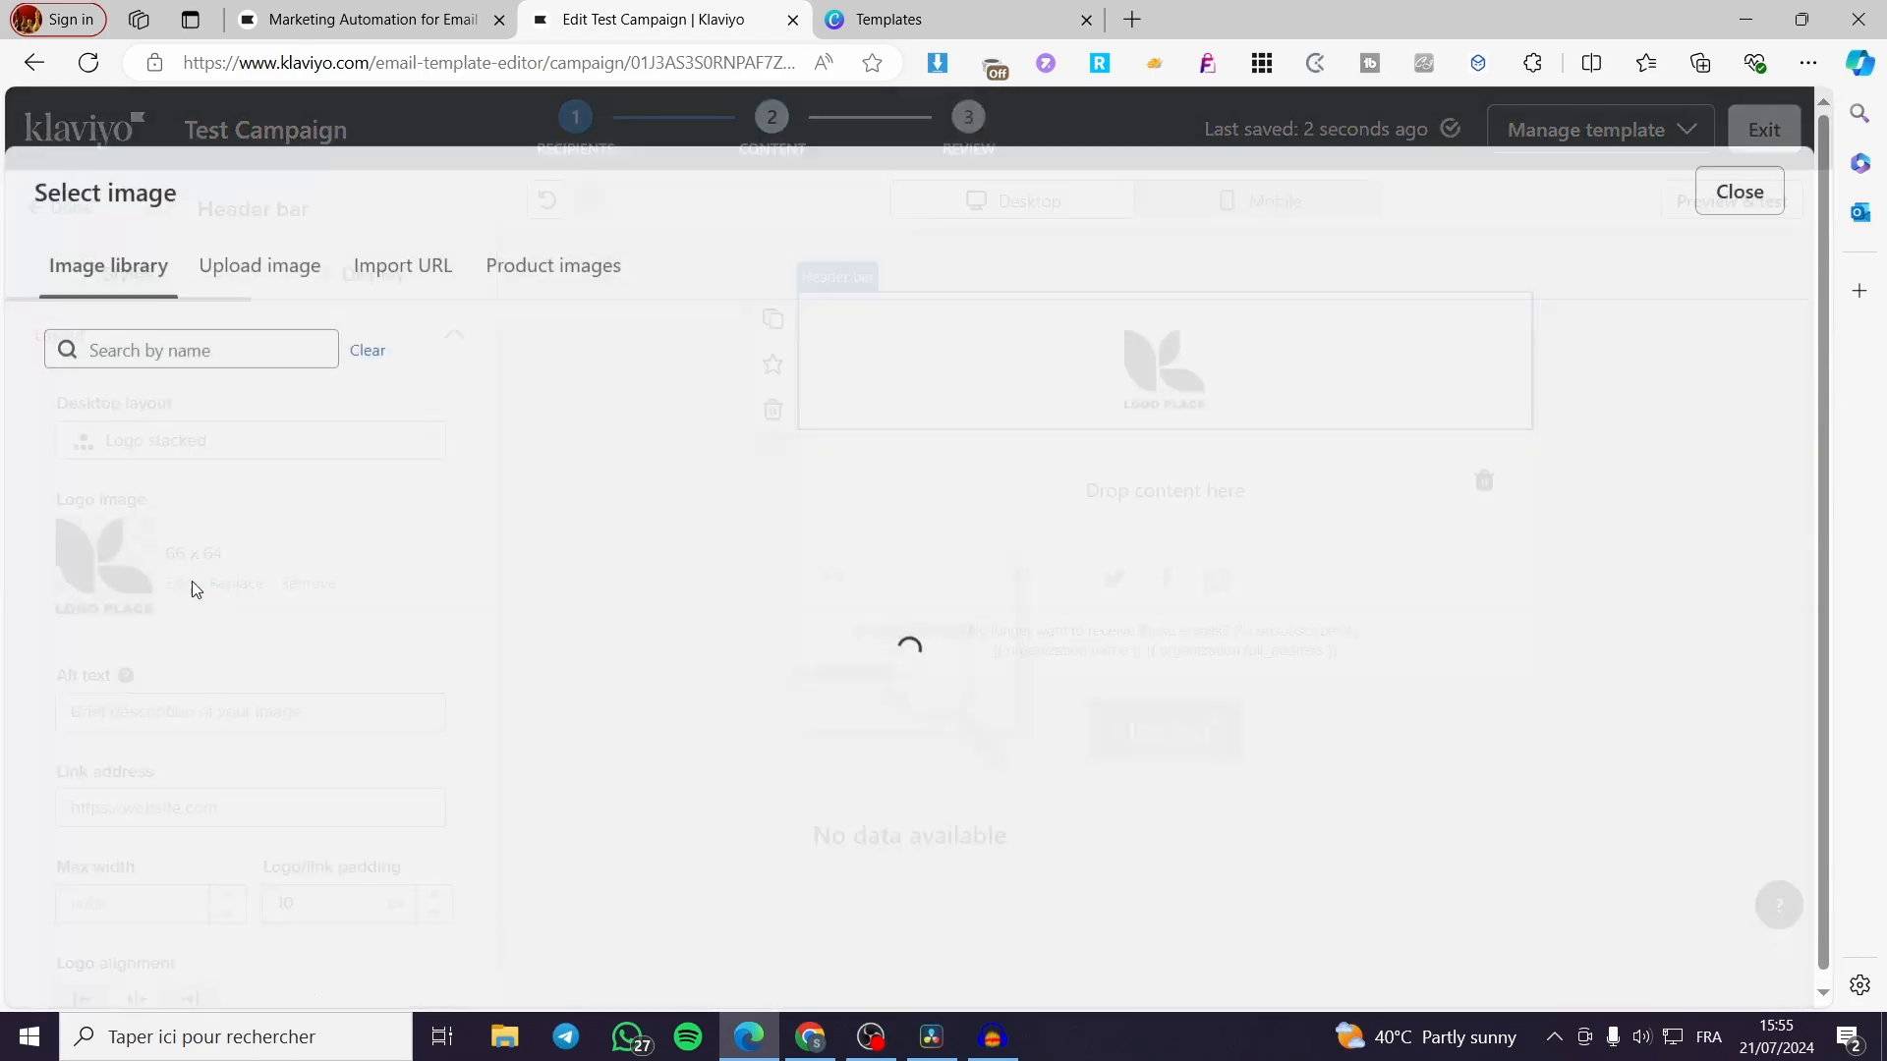
{"action": "left_click", "coordinate": [250, 262]}
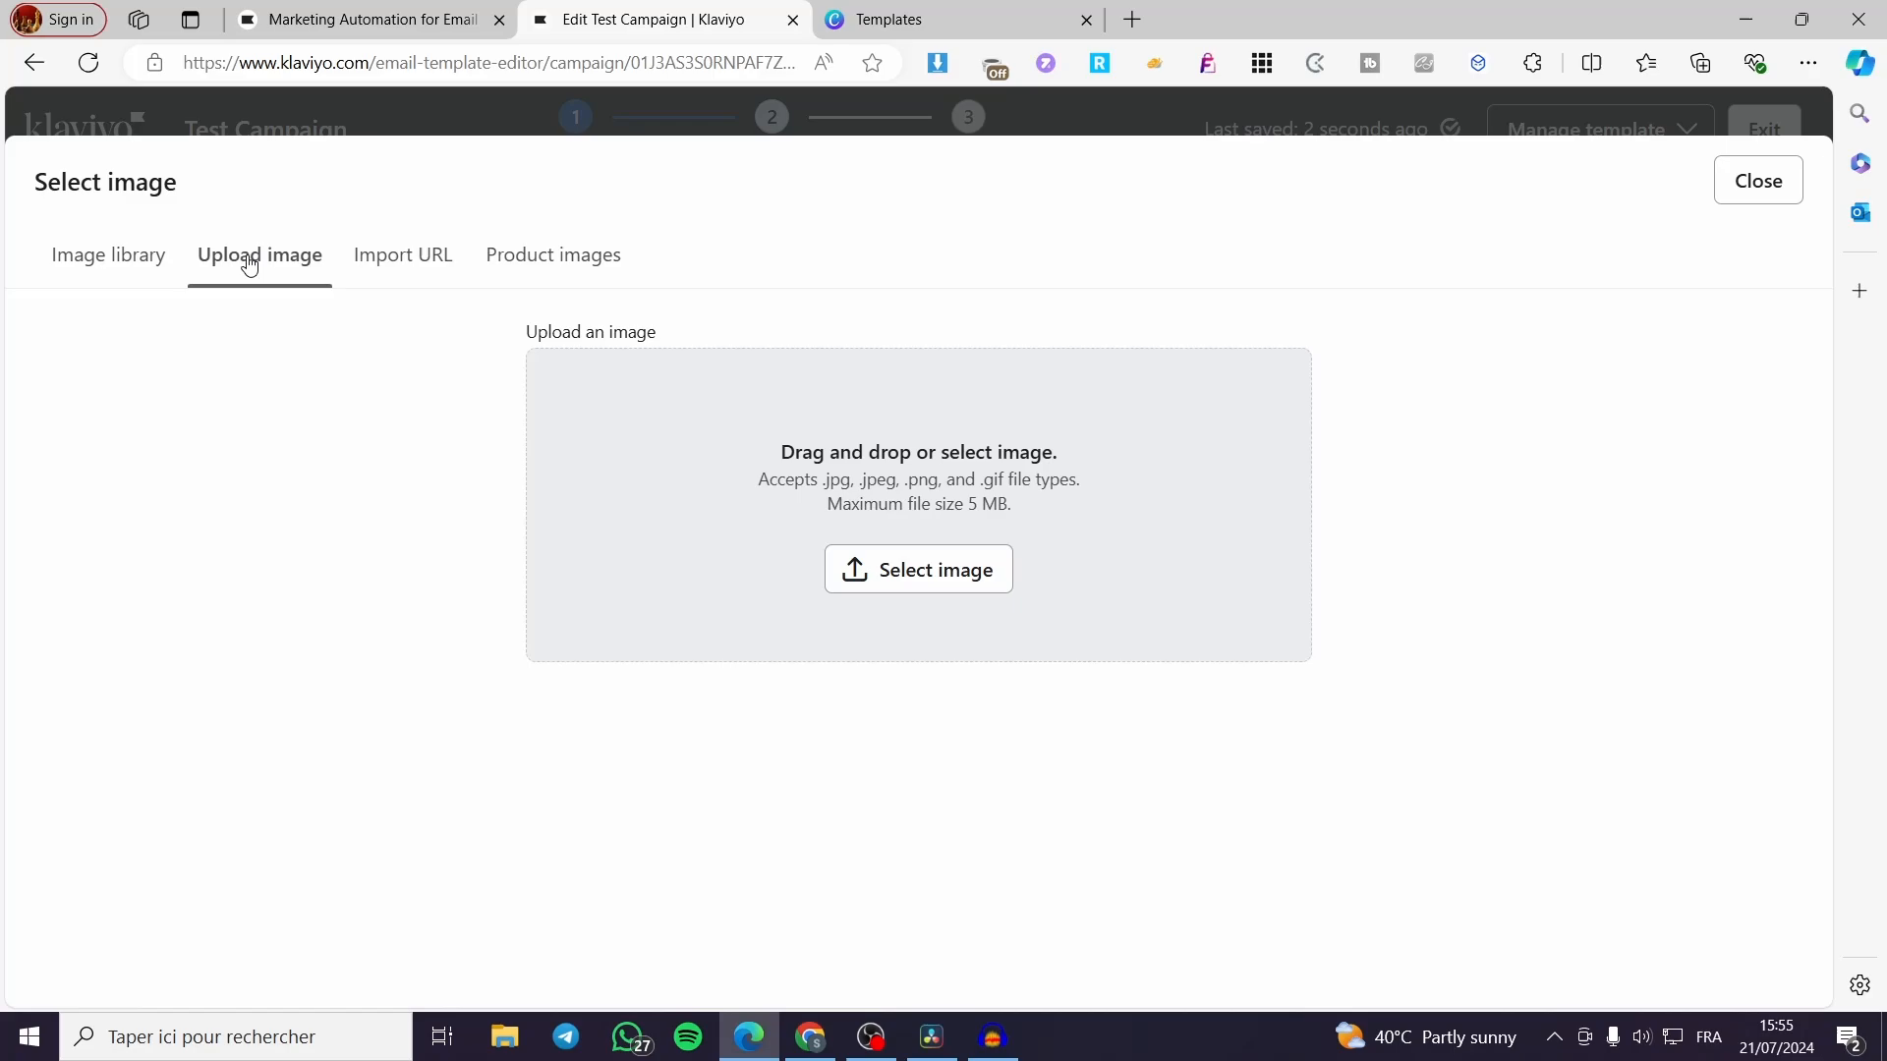
{"action": "left_click", "coordinate": [958, 565]}
{"action": "left_click", "coordinate": [550, 515]}
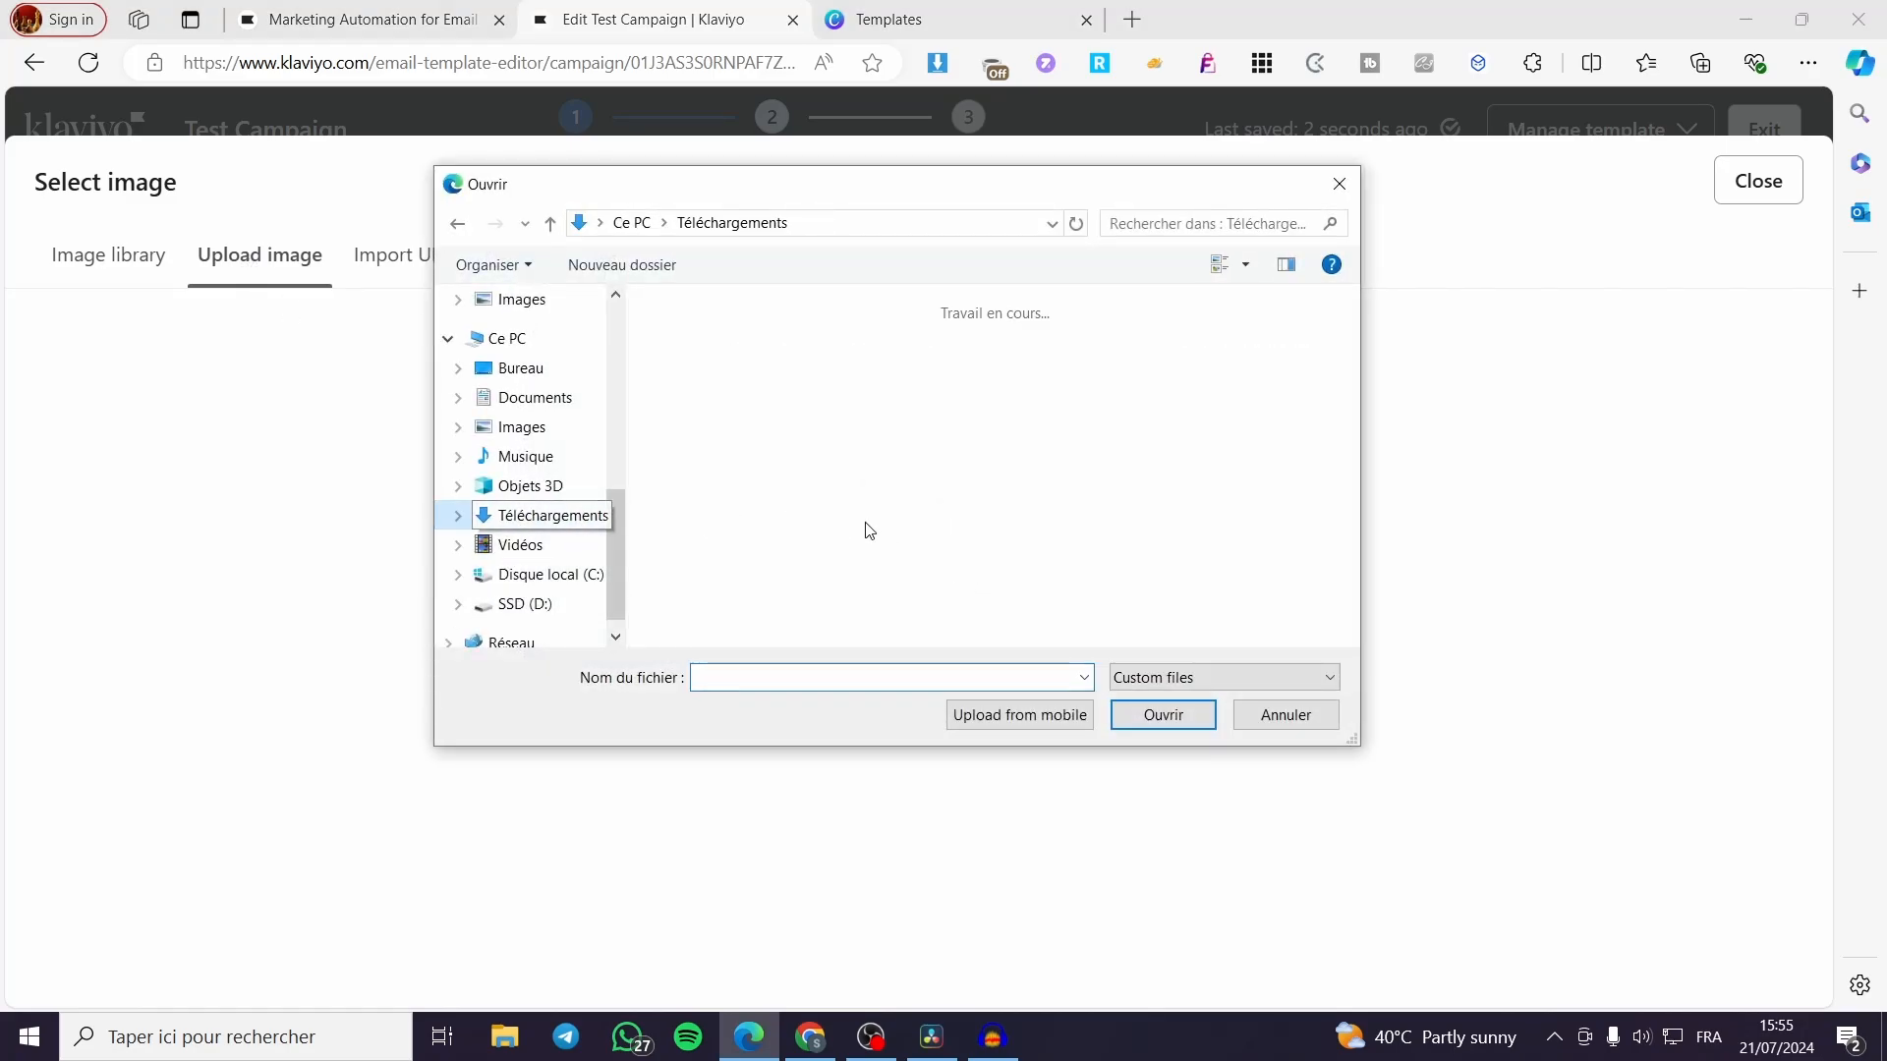
{"action": "scroll", "coordinate": [1081, 472], "scroll_direction": "down", "scroll_amount": 5}
{"action": "scroll", "coordinate": [1101, 363], "scroll_direction": "down", "scroll_amount": 5}
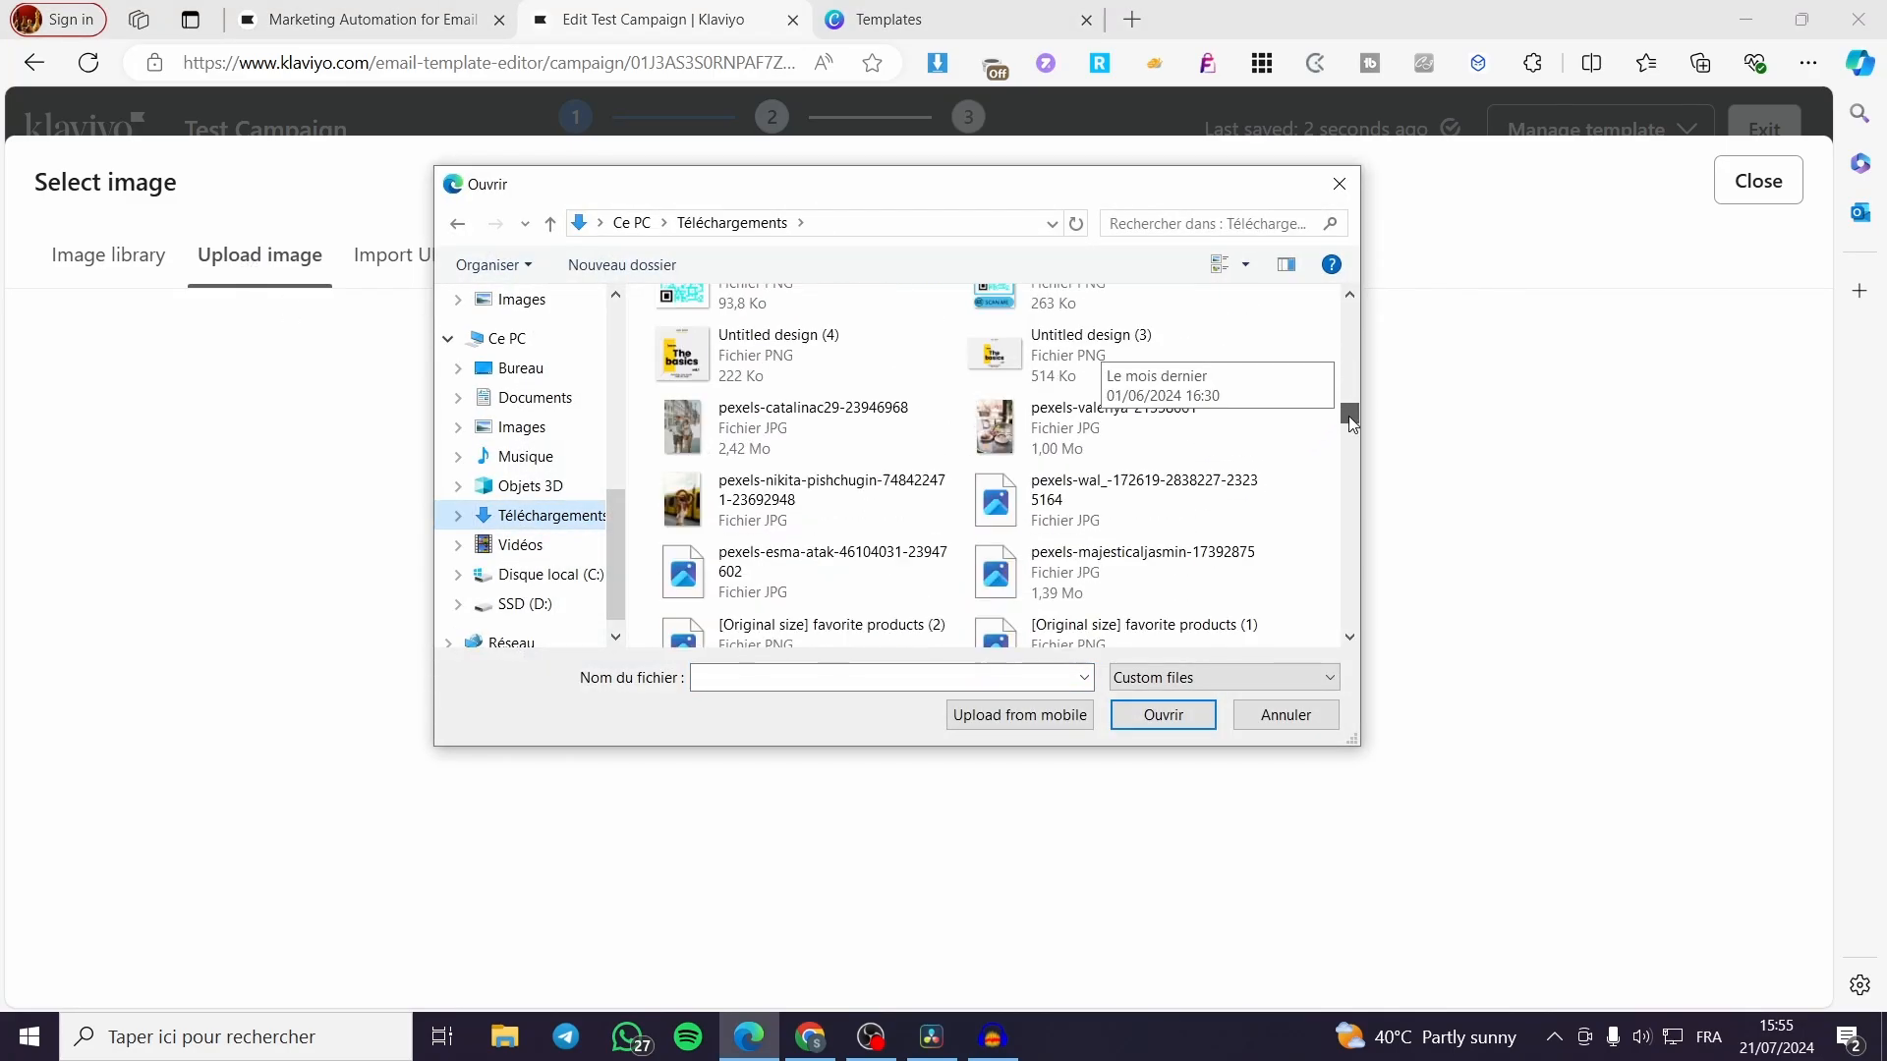
{"action": "scroll", "coordinate": [1228, 447], "scroll_direction": "up", "scroll_amount": 3}
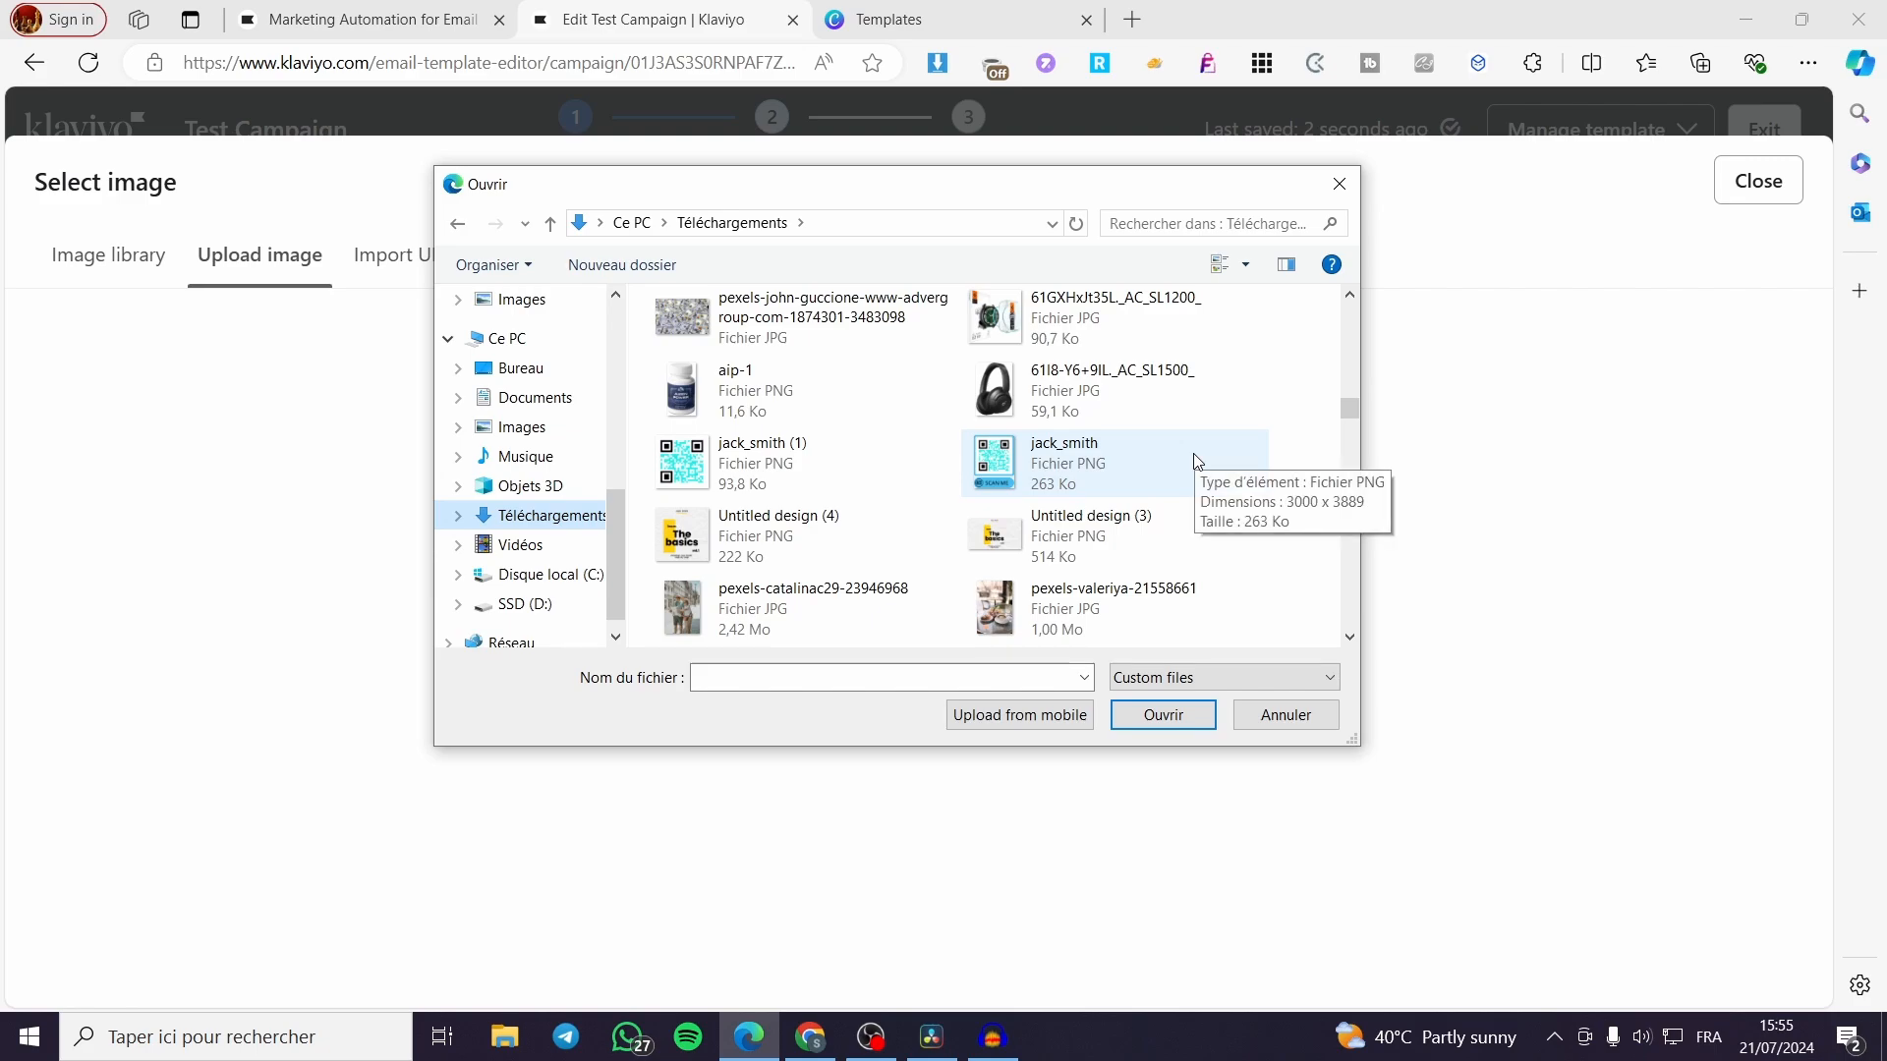
{"action": "scroll", "coordinate": [1195, 461], "scroll_direction": "down", "scroll_amount": 5}
{"action": "scroll", "coordinate": [1192, 462], "scroll_direction": "down", "scroll_amount": 5}
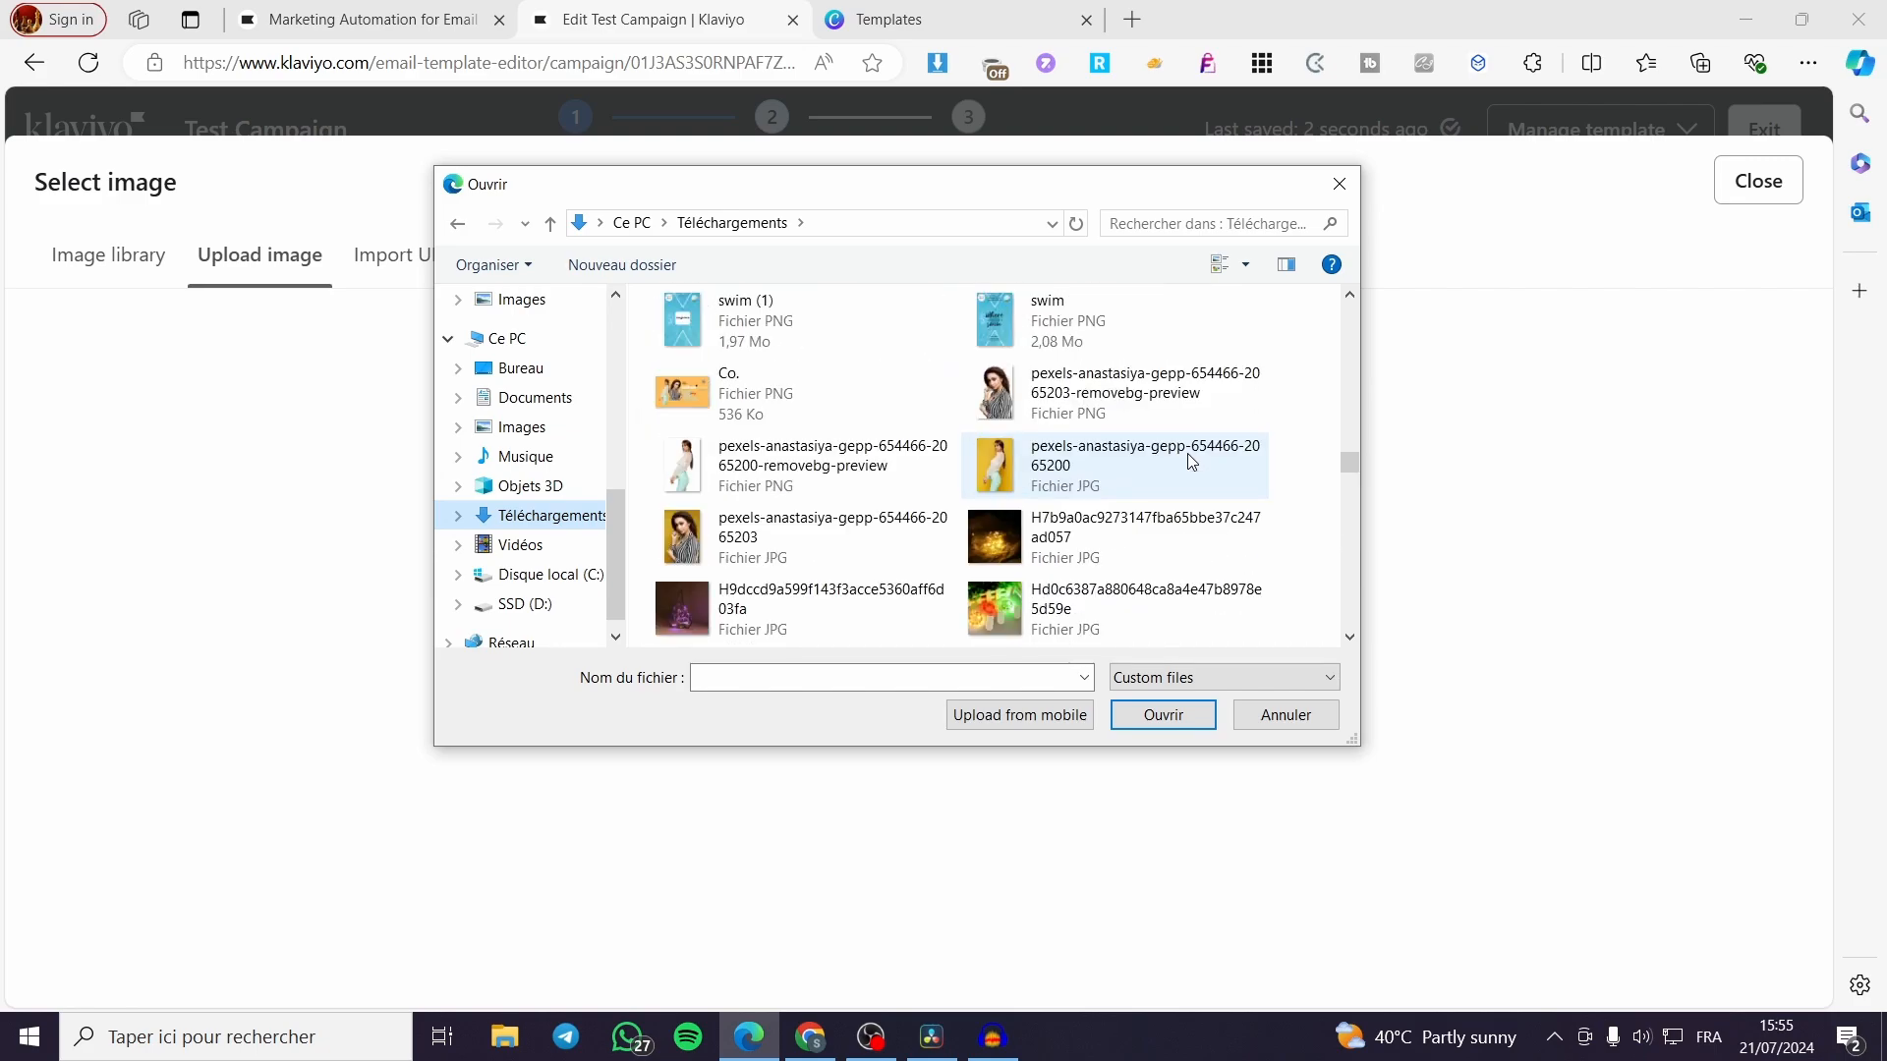
{"action": "scroll", "coordinate": [1192, 462], "scroll_direction": "up", "scroll_amount": 3}
{"action": "double_click", "coordinate": [1190, 462]}
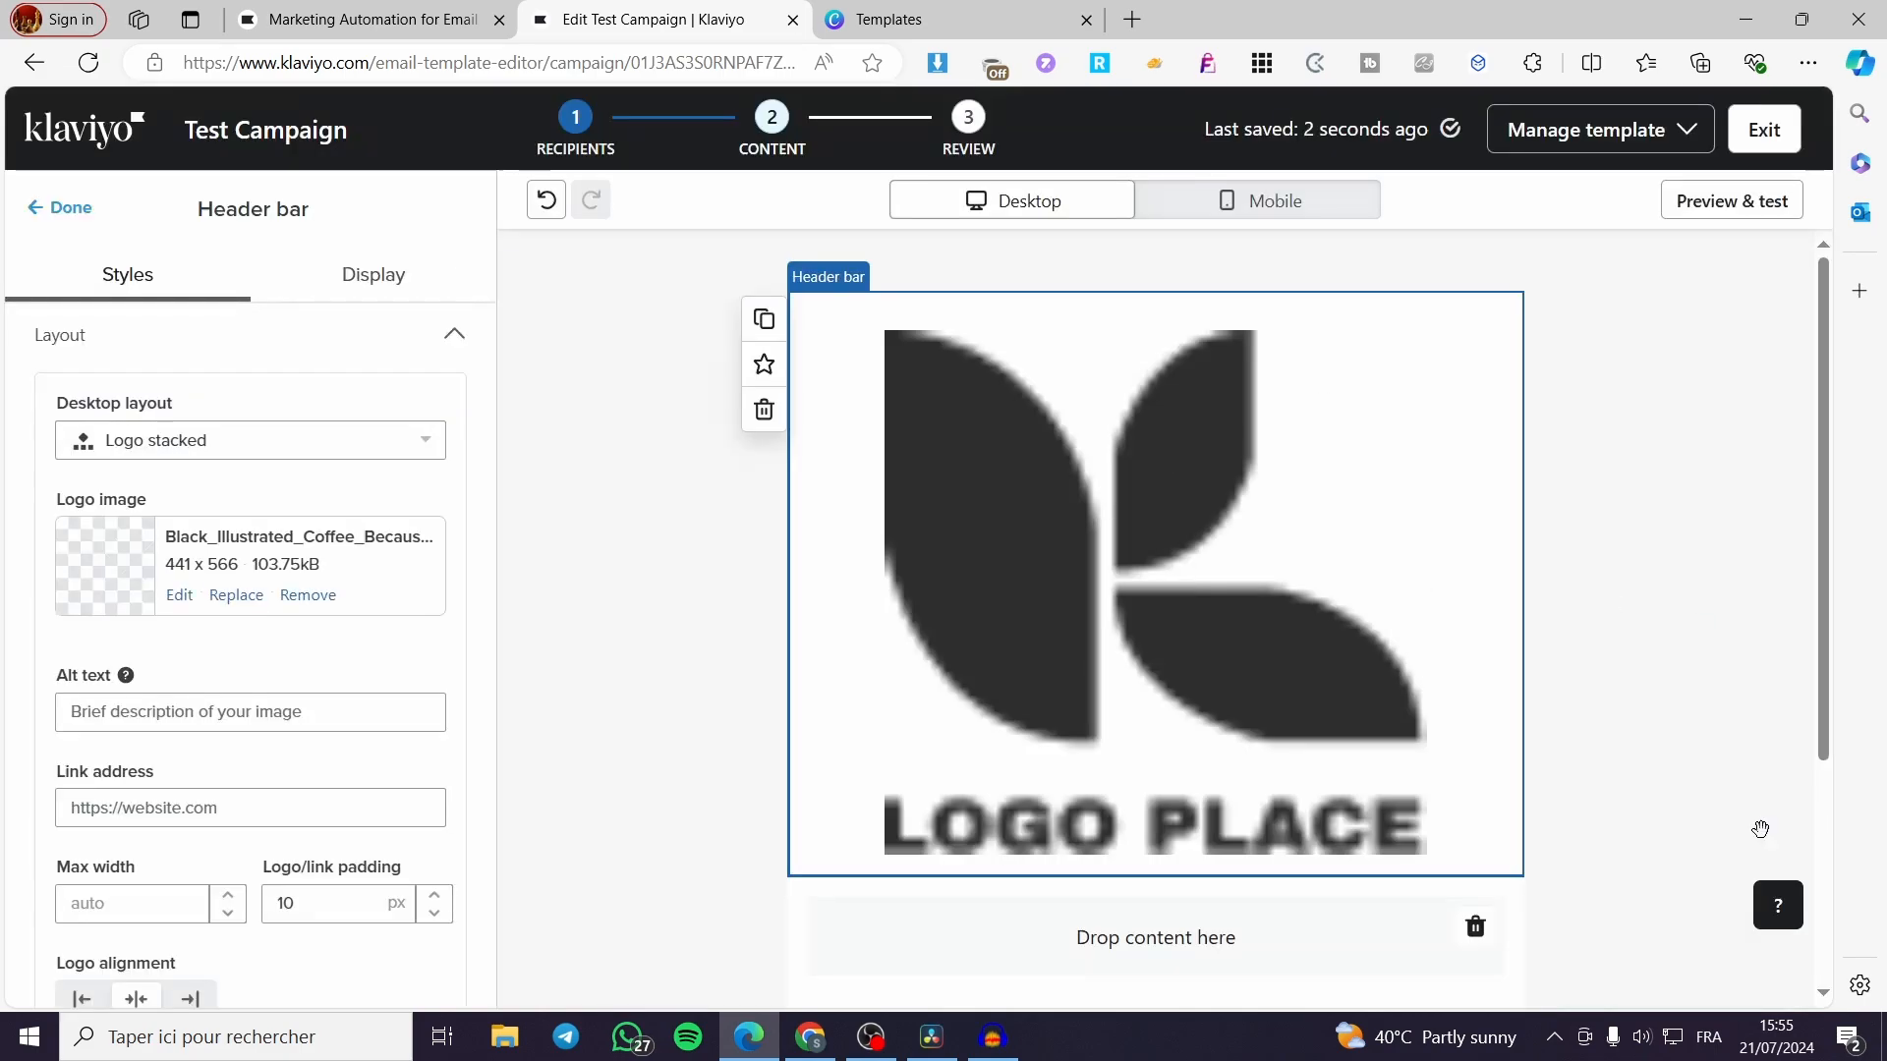
Set the header bar's desktop layout to Logo inline and open the logo in the image editor.
{"action": "scroll", "coordinate": [1477, 512], "scroll_direction": "down", "scroll_amount": 3}
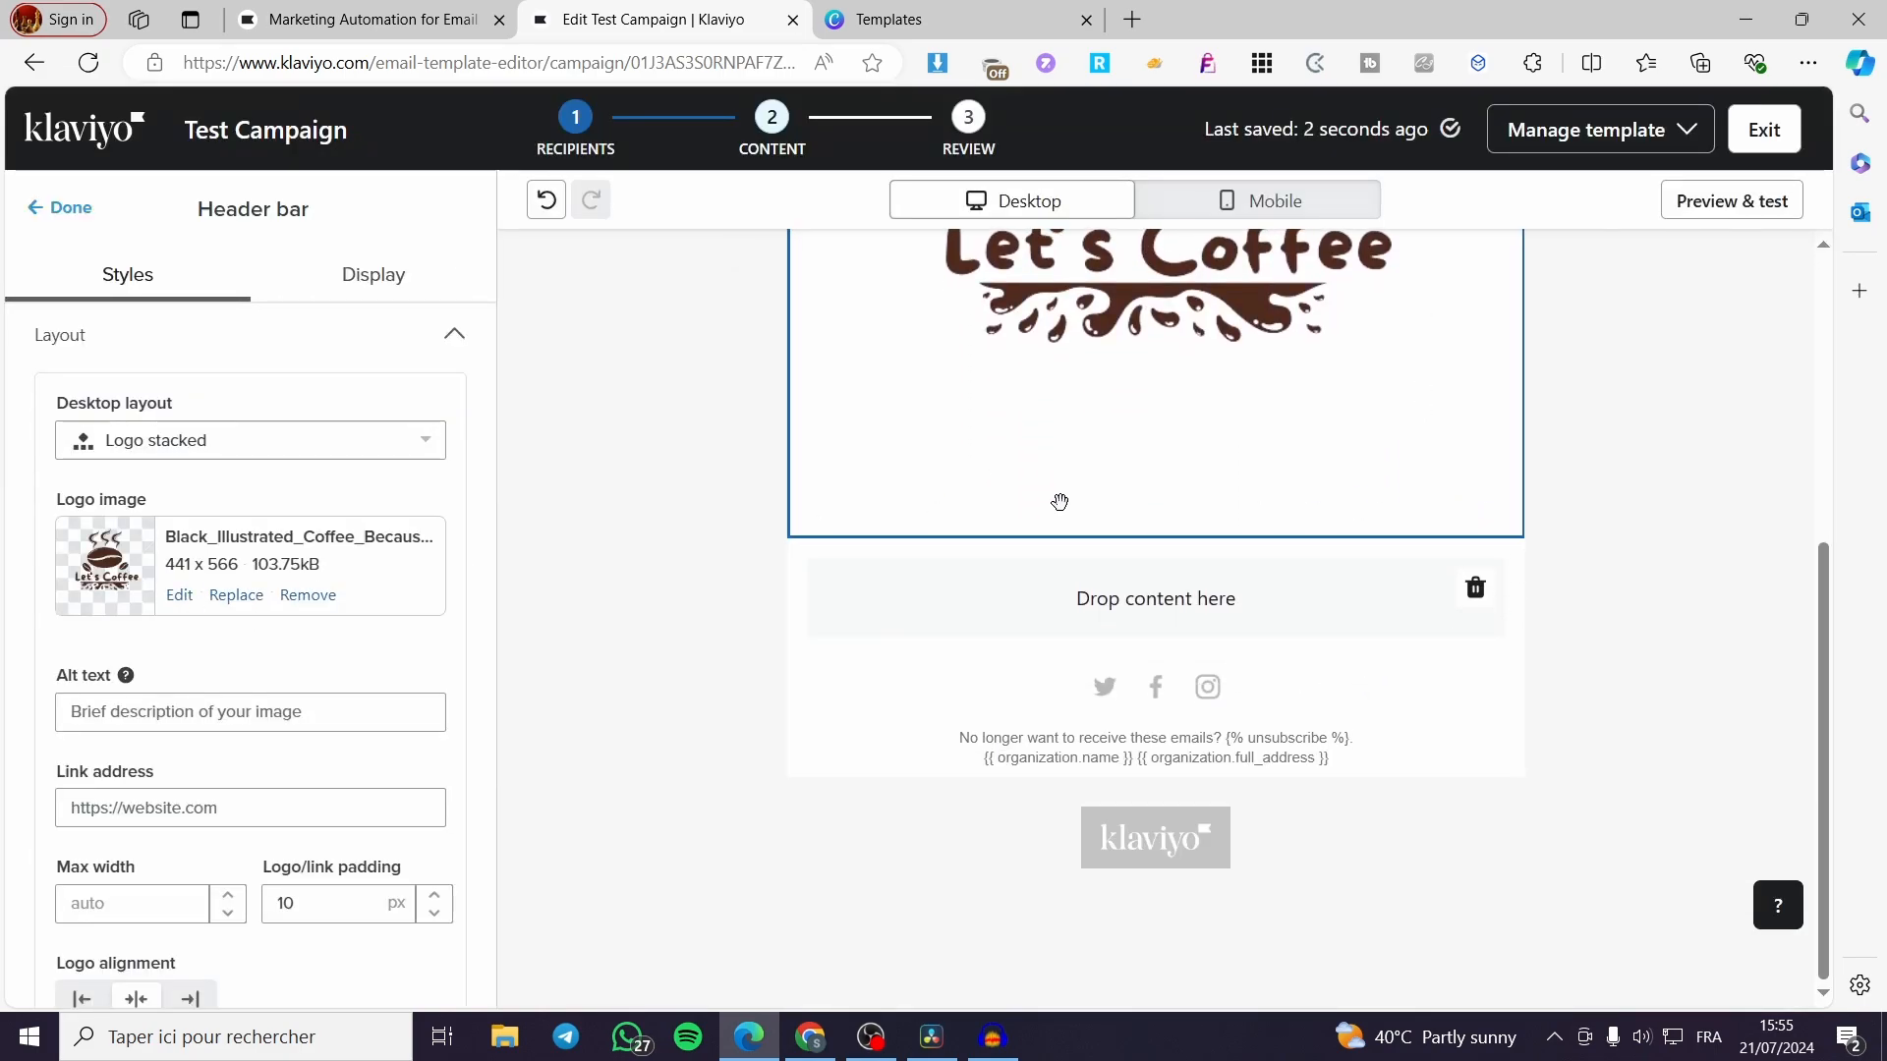
{"action": "left_click", "coordinate": [335, 452]}
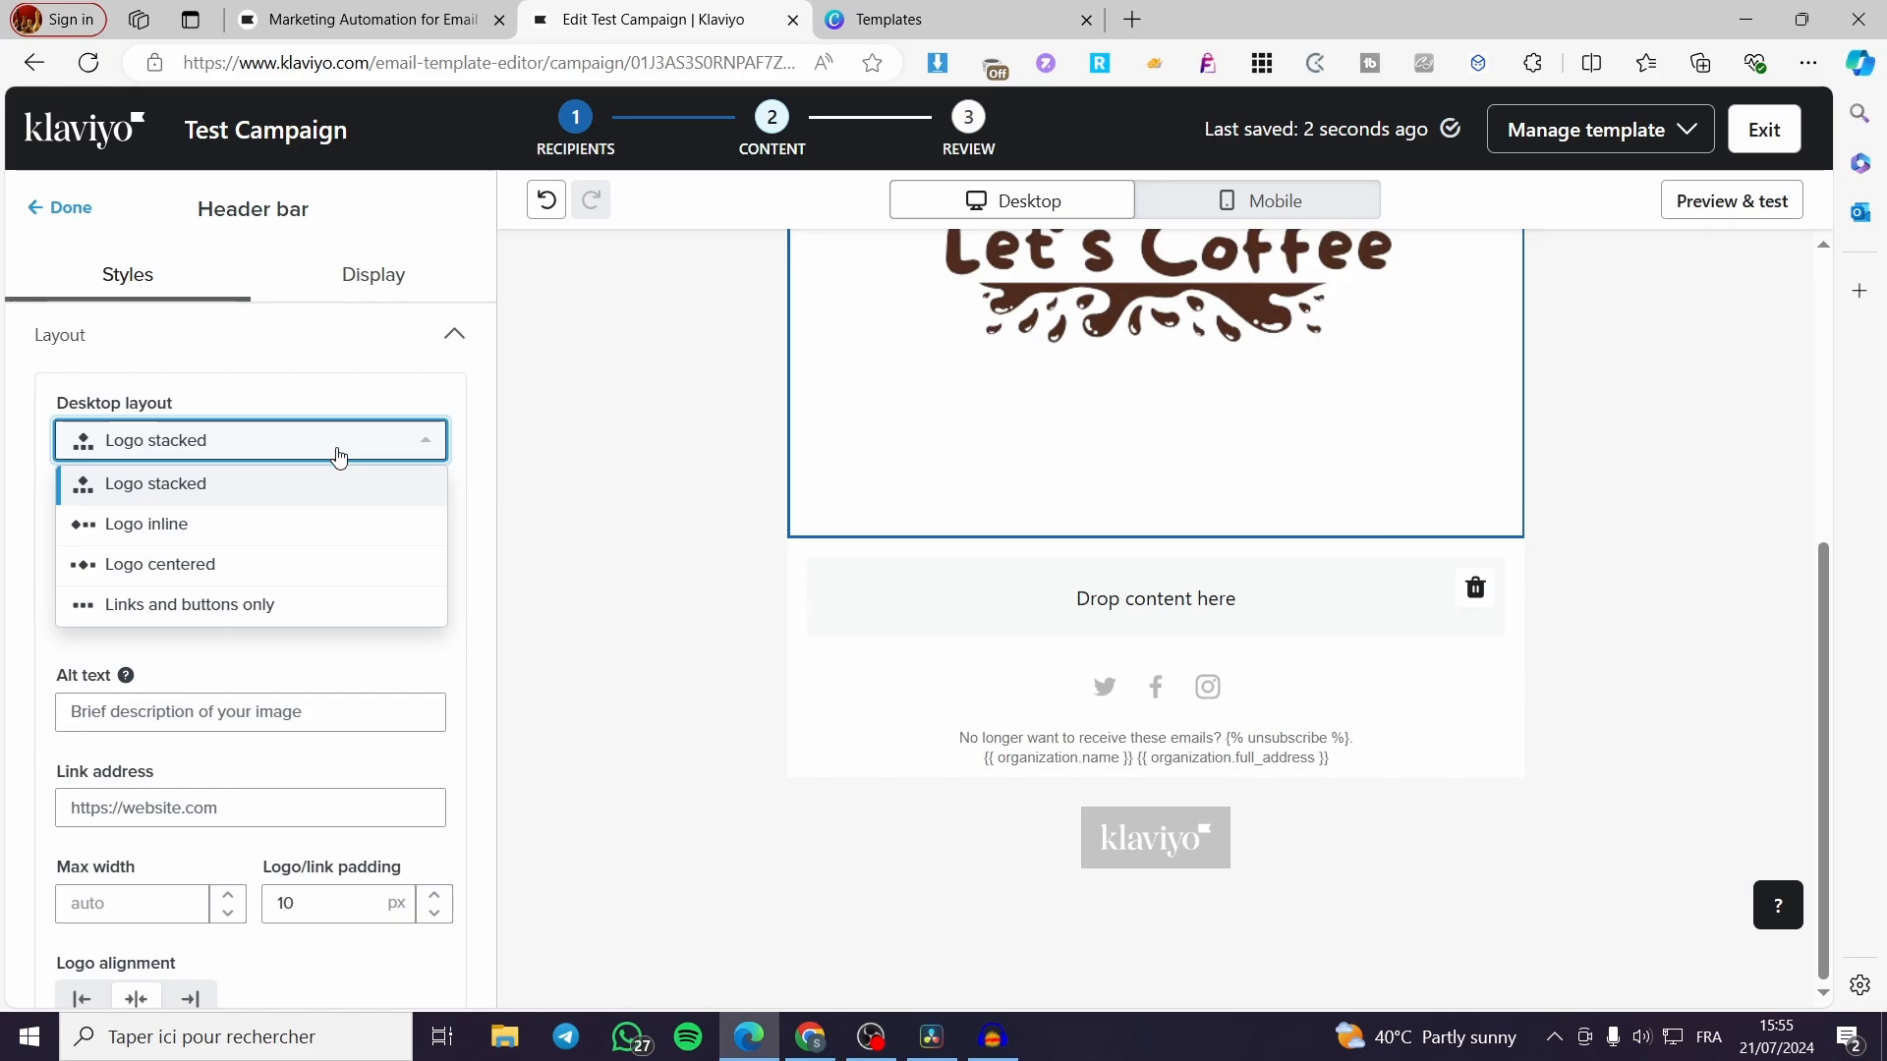
{"action": "left_click", "coordinate": [267, 523]}
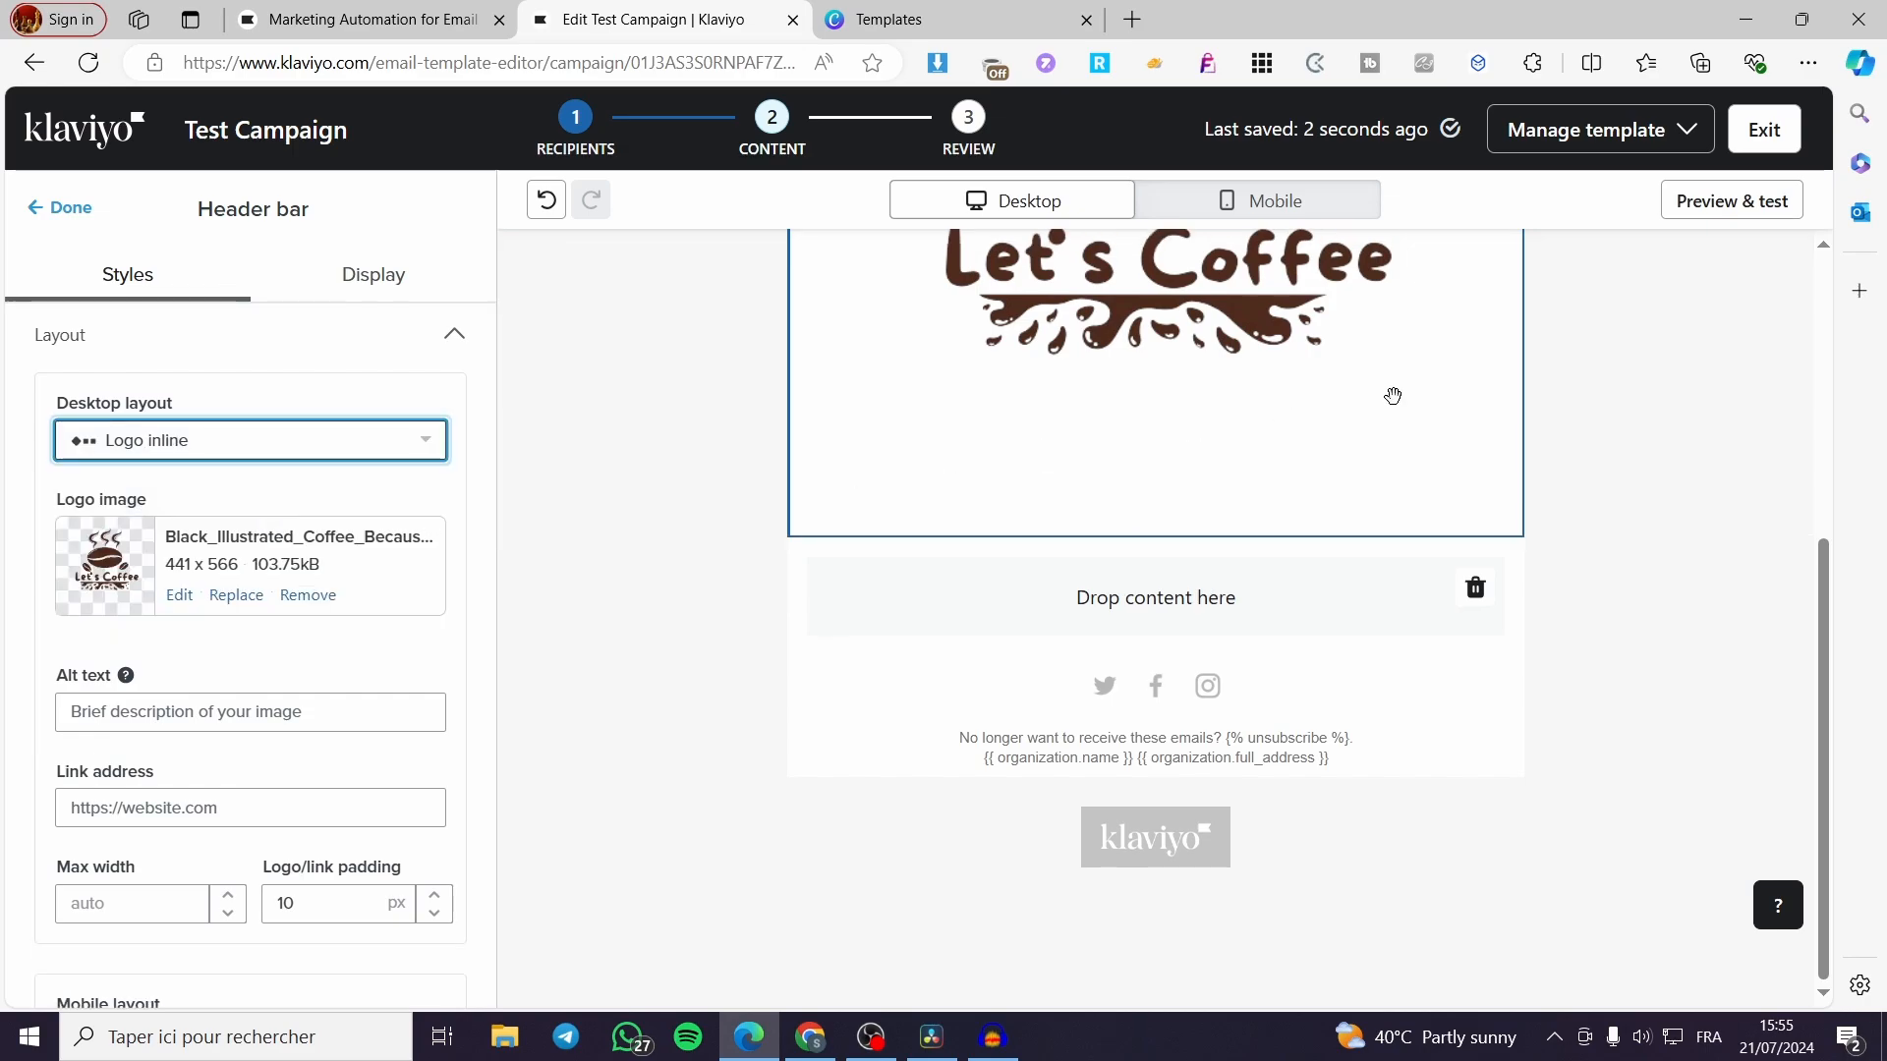
{"action": "left_click", "coordinate": [1315, 455]}
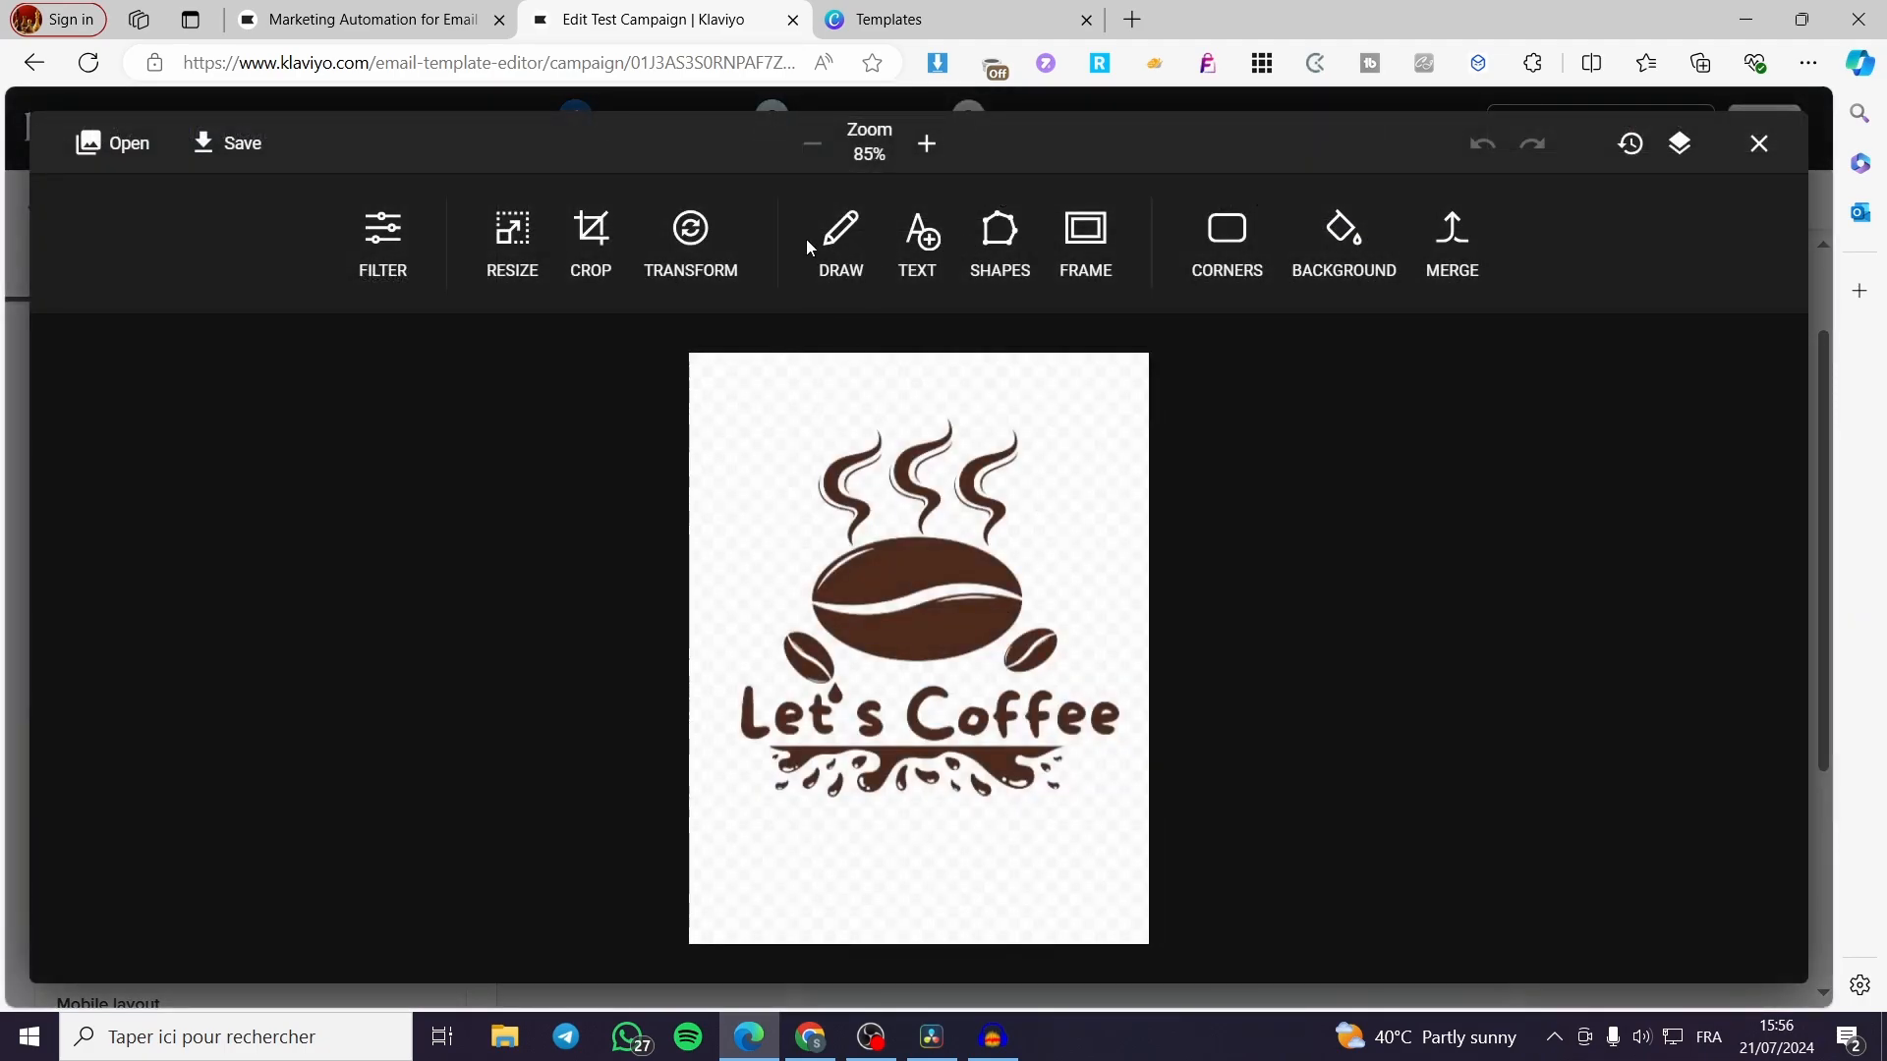
{"action": "left_click", "coordinate": [593, 244]}
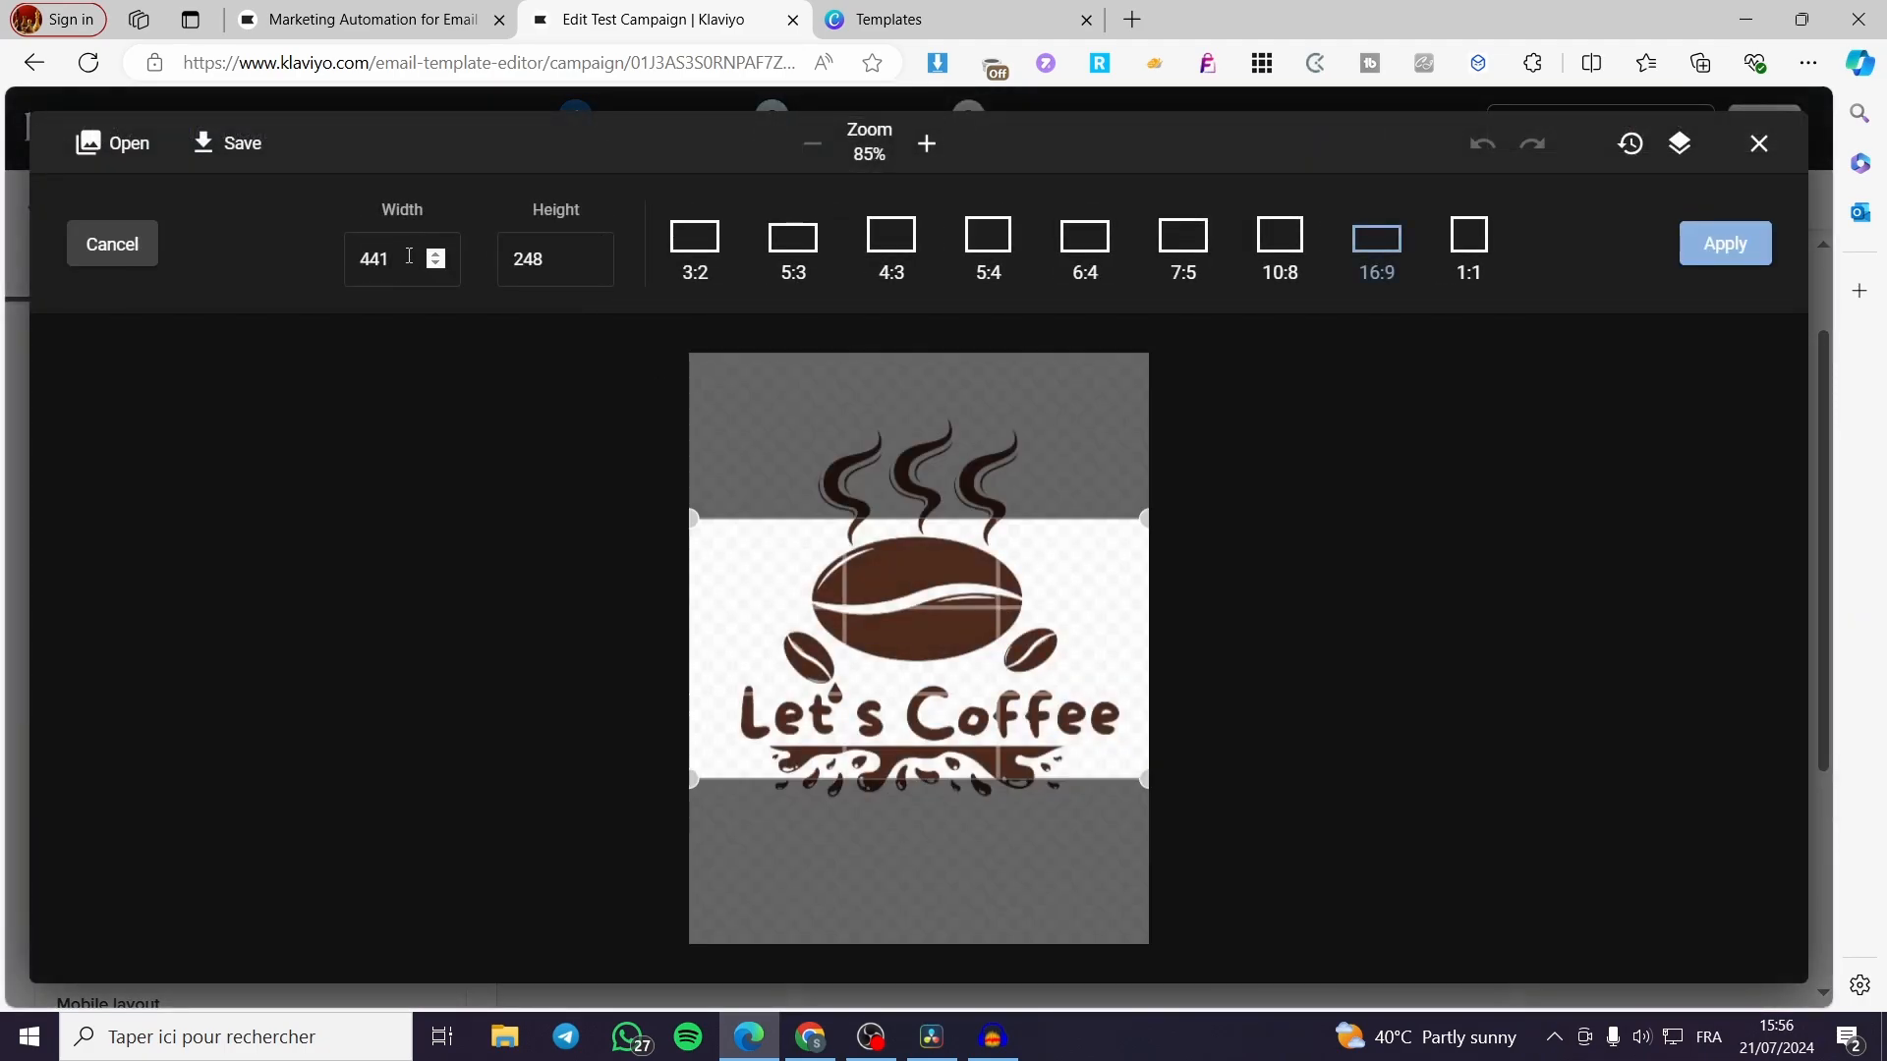
{"action": "left_click", "coordinate": [1486, 236]}
{"action": "left_click", "coordinate": [122, 257]}
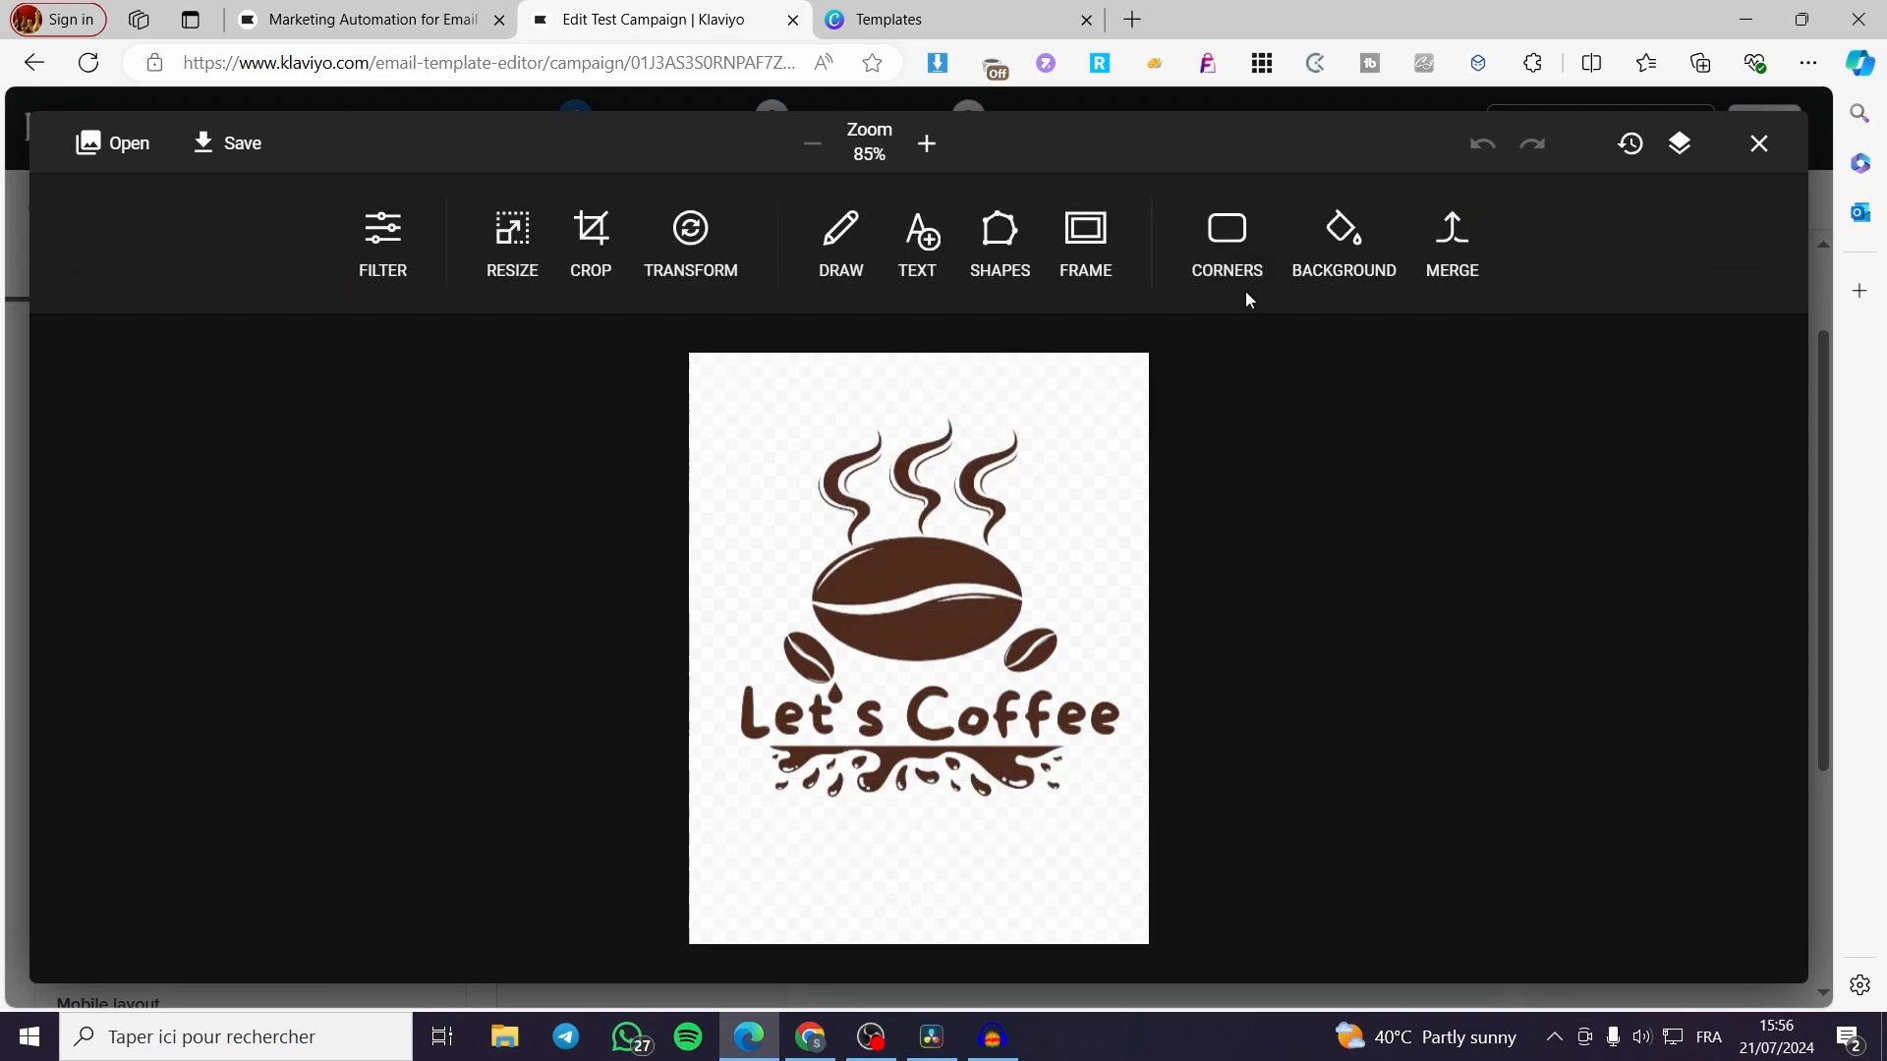
Resize the logo to 50 x 64 with its aspect ratio maintained, save the image, and finish editing the header bar.
{"action": "left_click", "coordinate": [531, 234]}
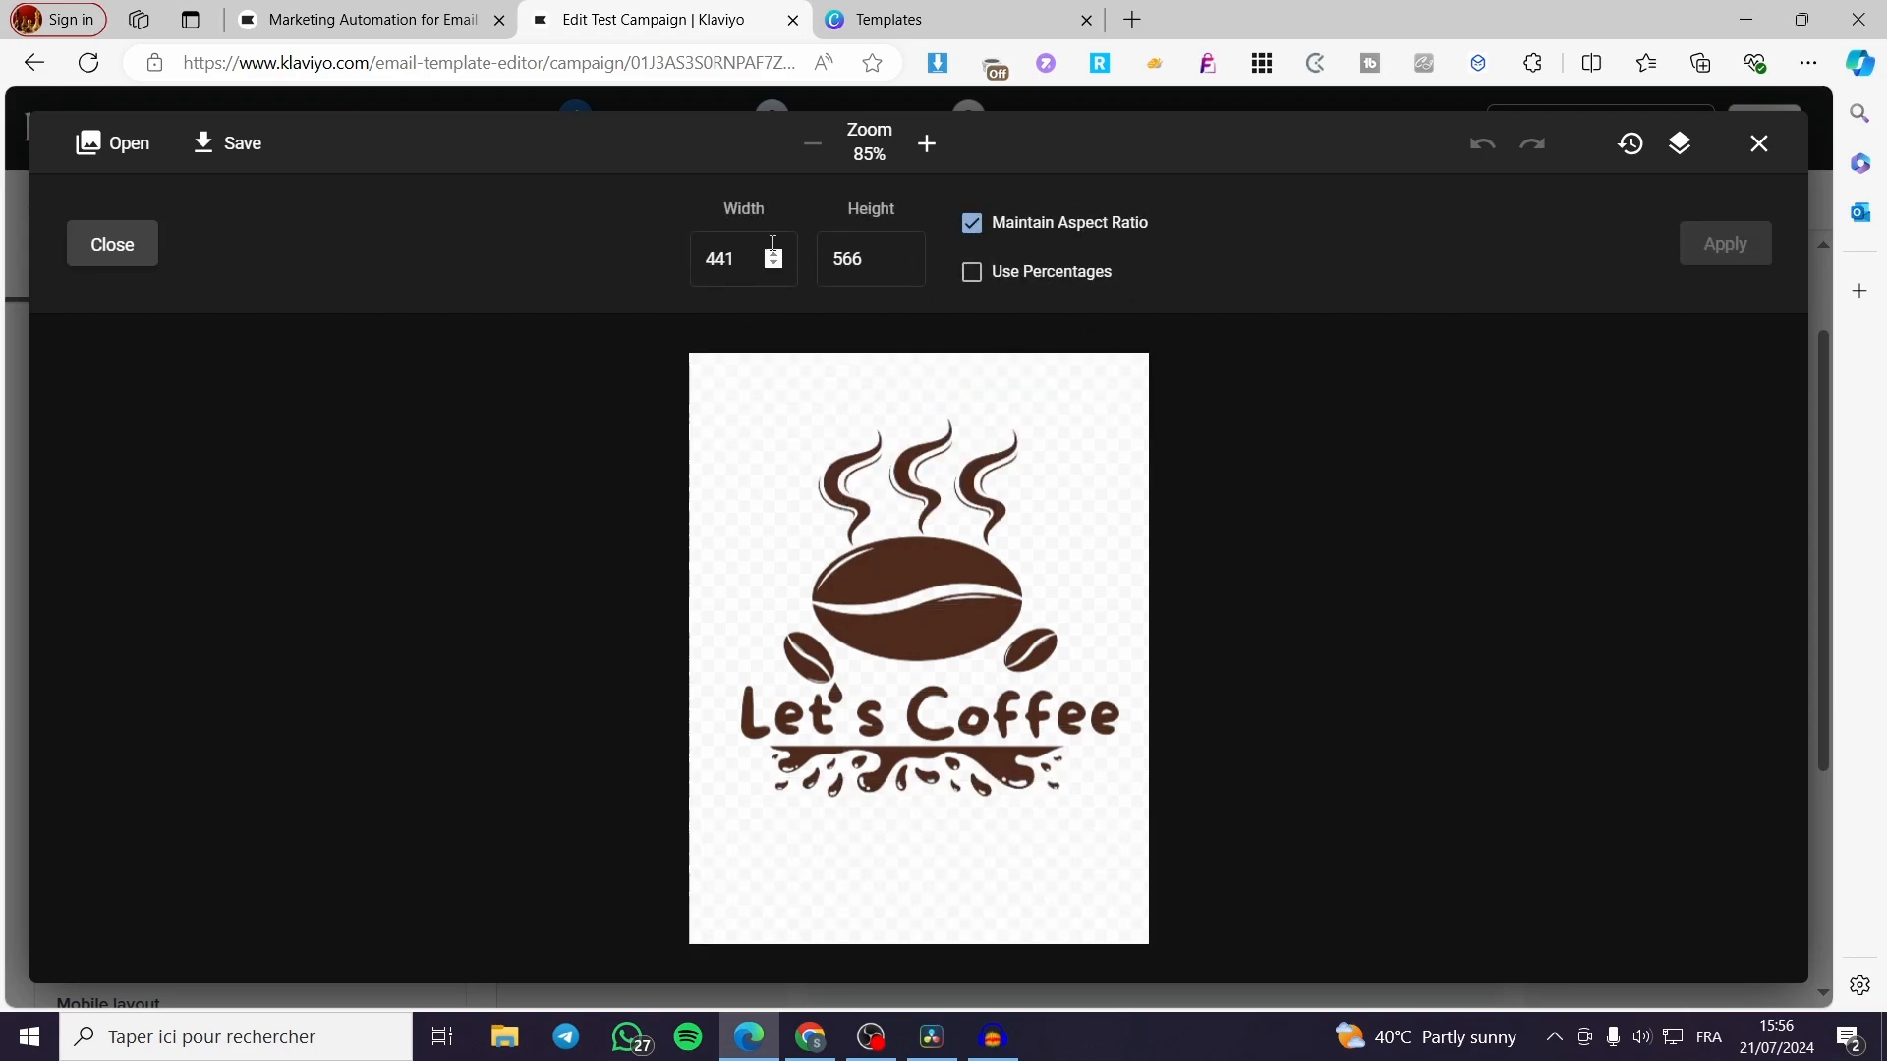
{"action": "left_click_drag", "start_coordinate": [737, 259], "coordinate": [634, 265]}
{"action": "key", "text": "BackSpace"}
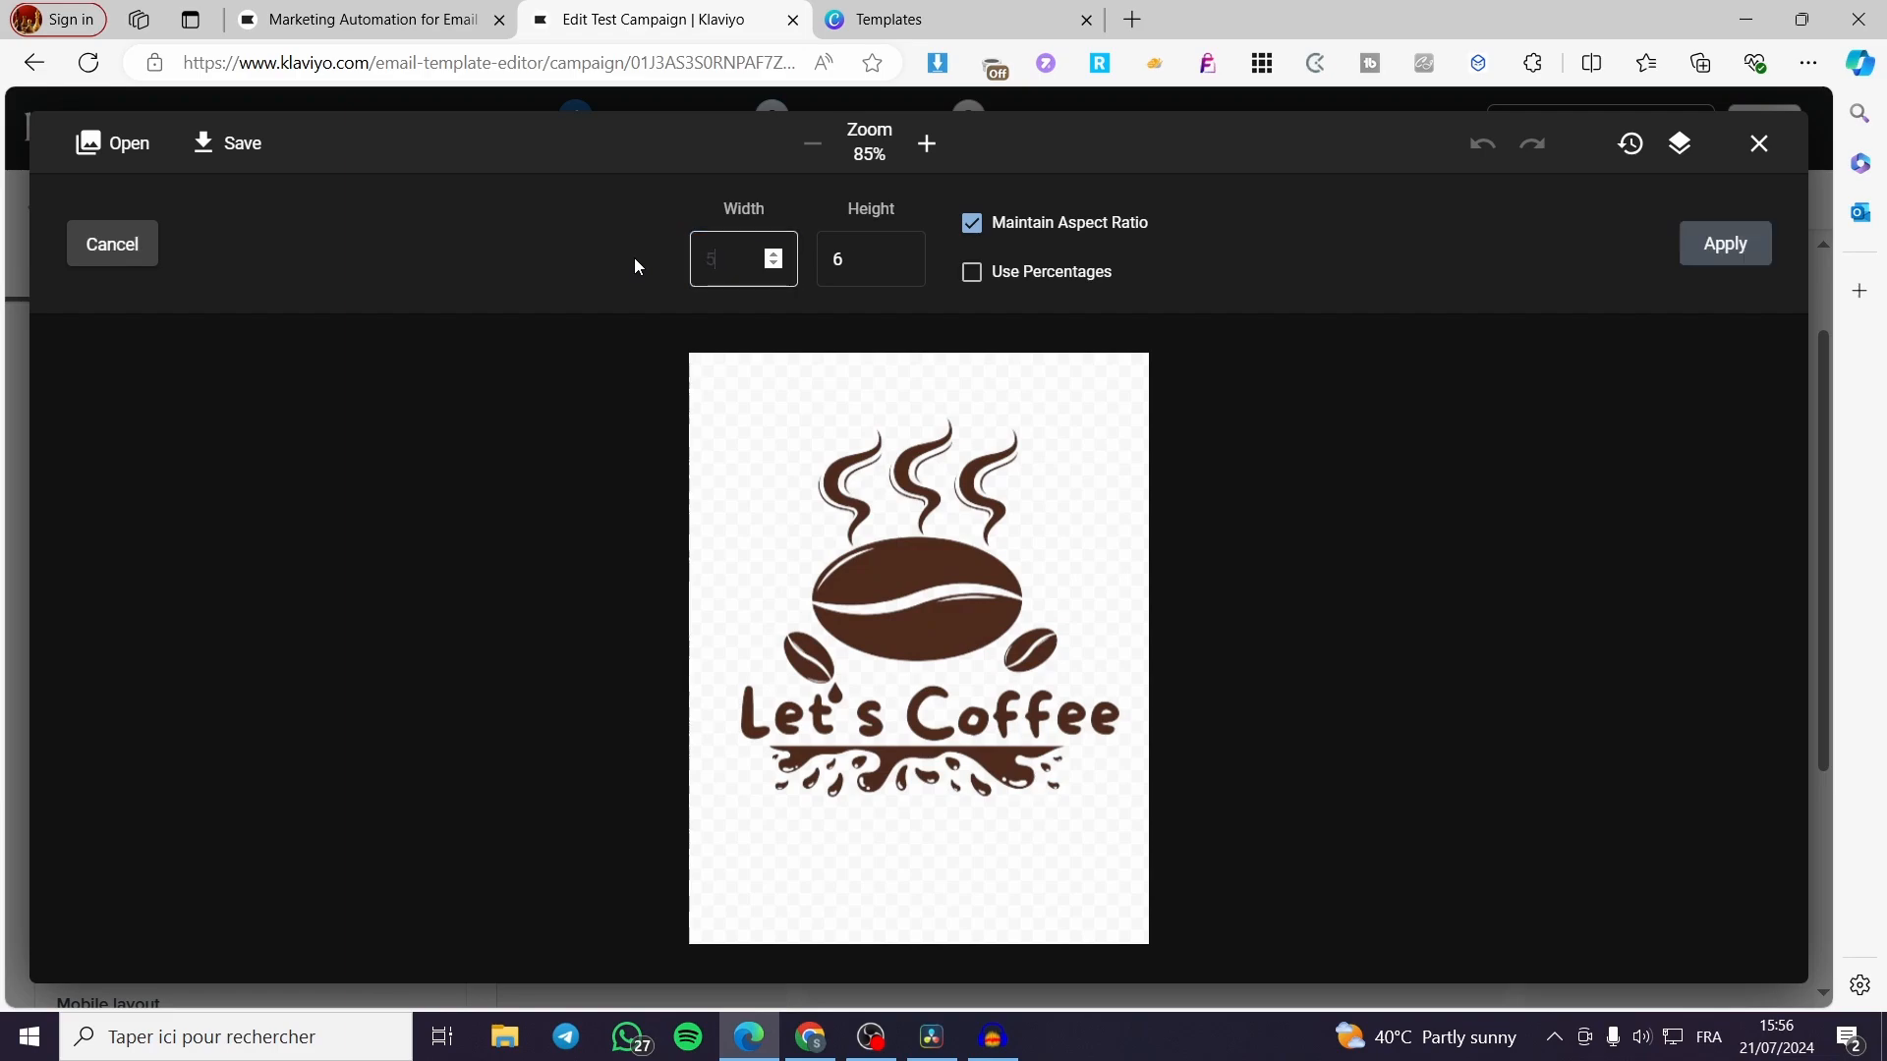
{"action": "type", "text": "50"}
{"action": "left_click", "coordinate": [860, 259]}
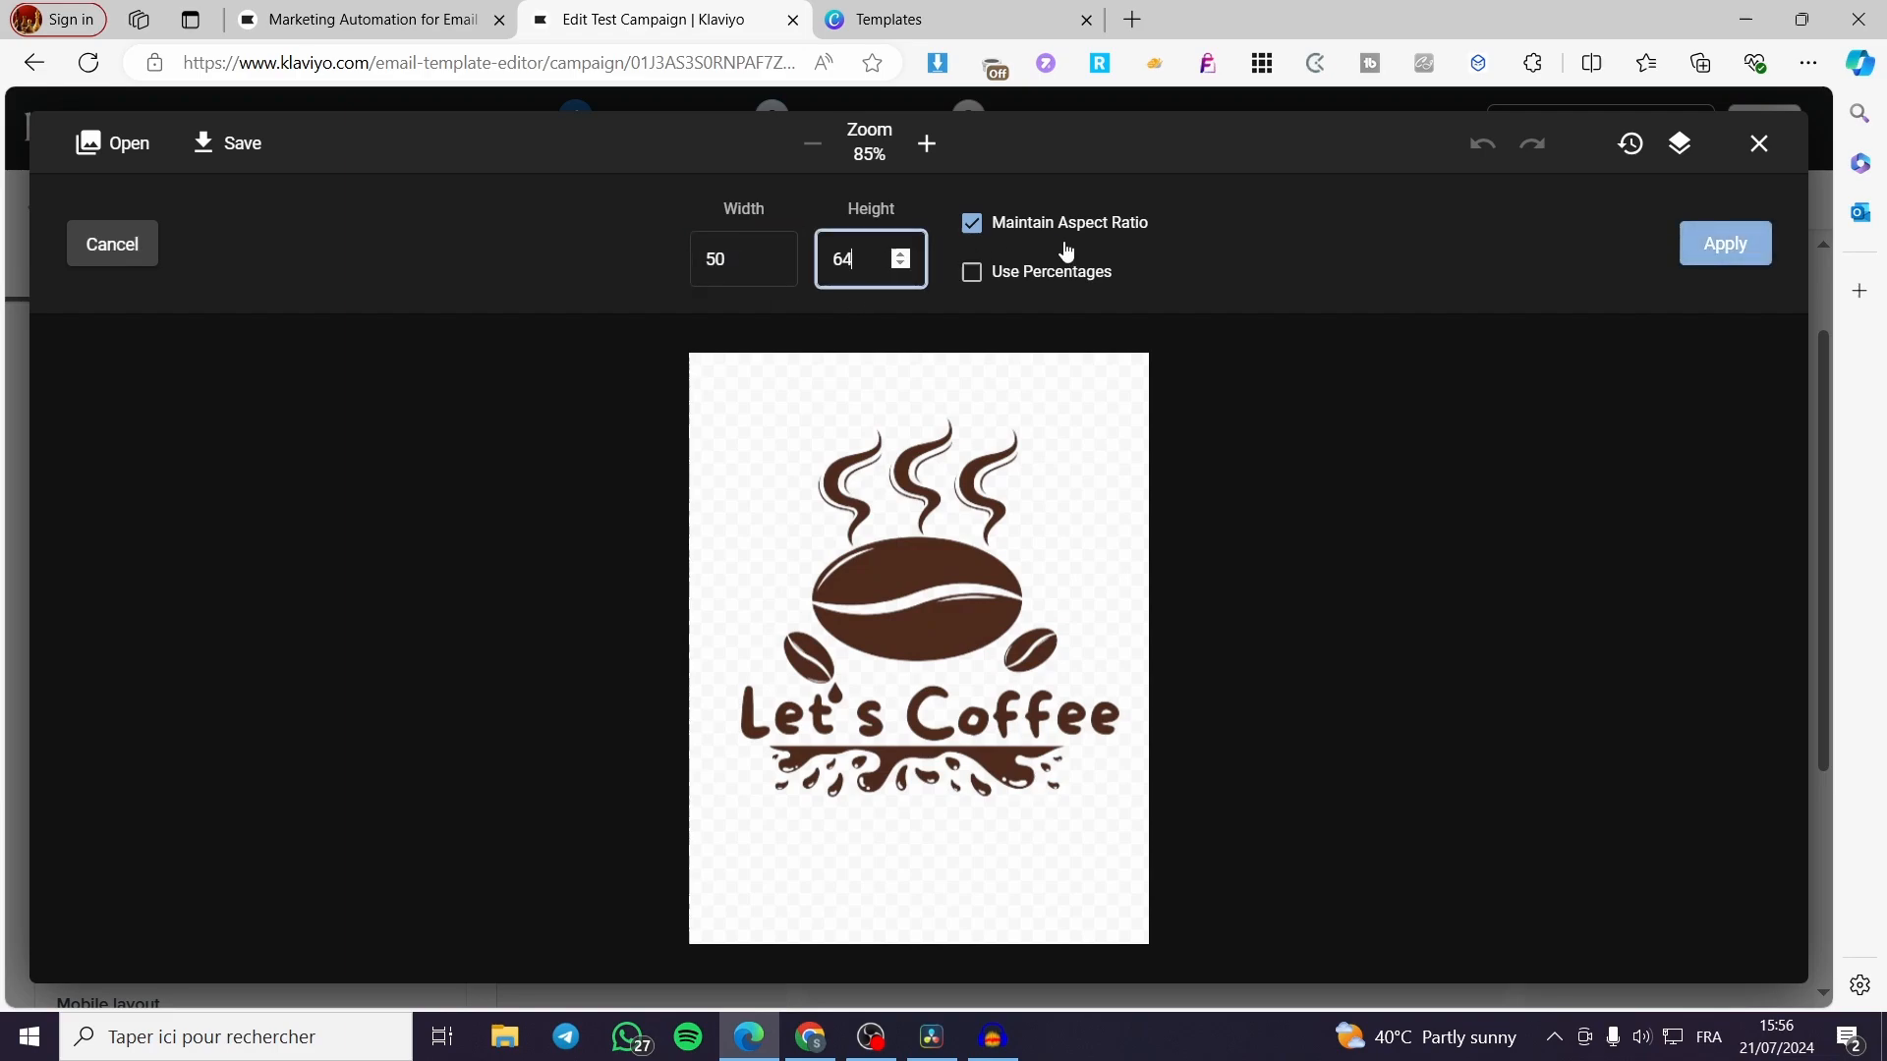
{"action": "left_click", "coordinate": [1709, 252]}
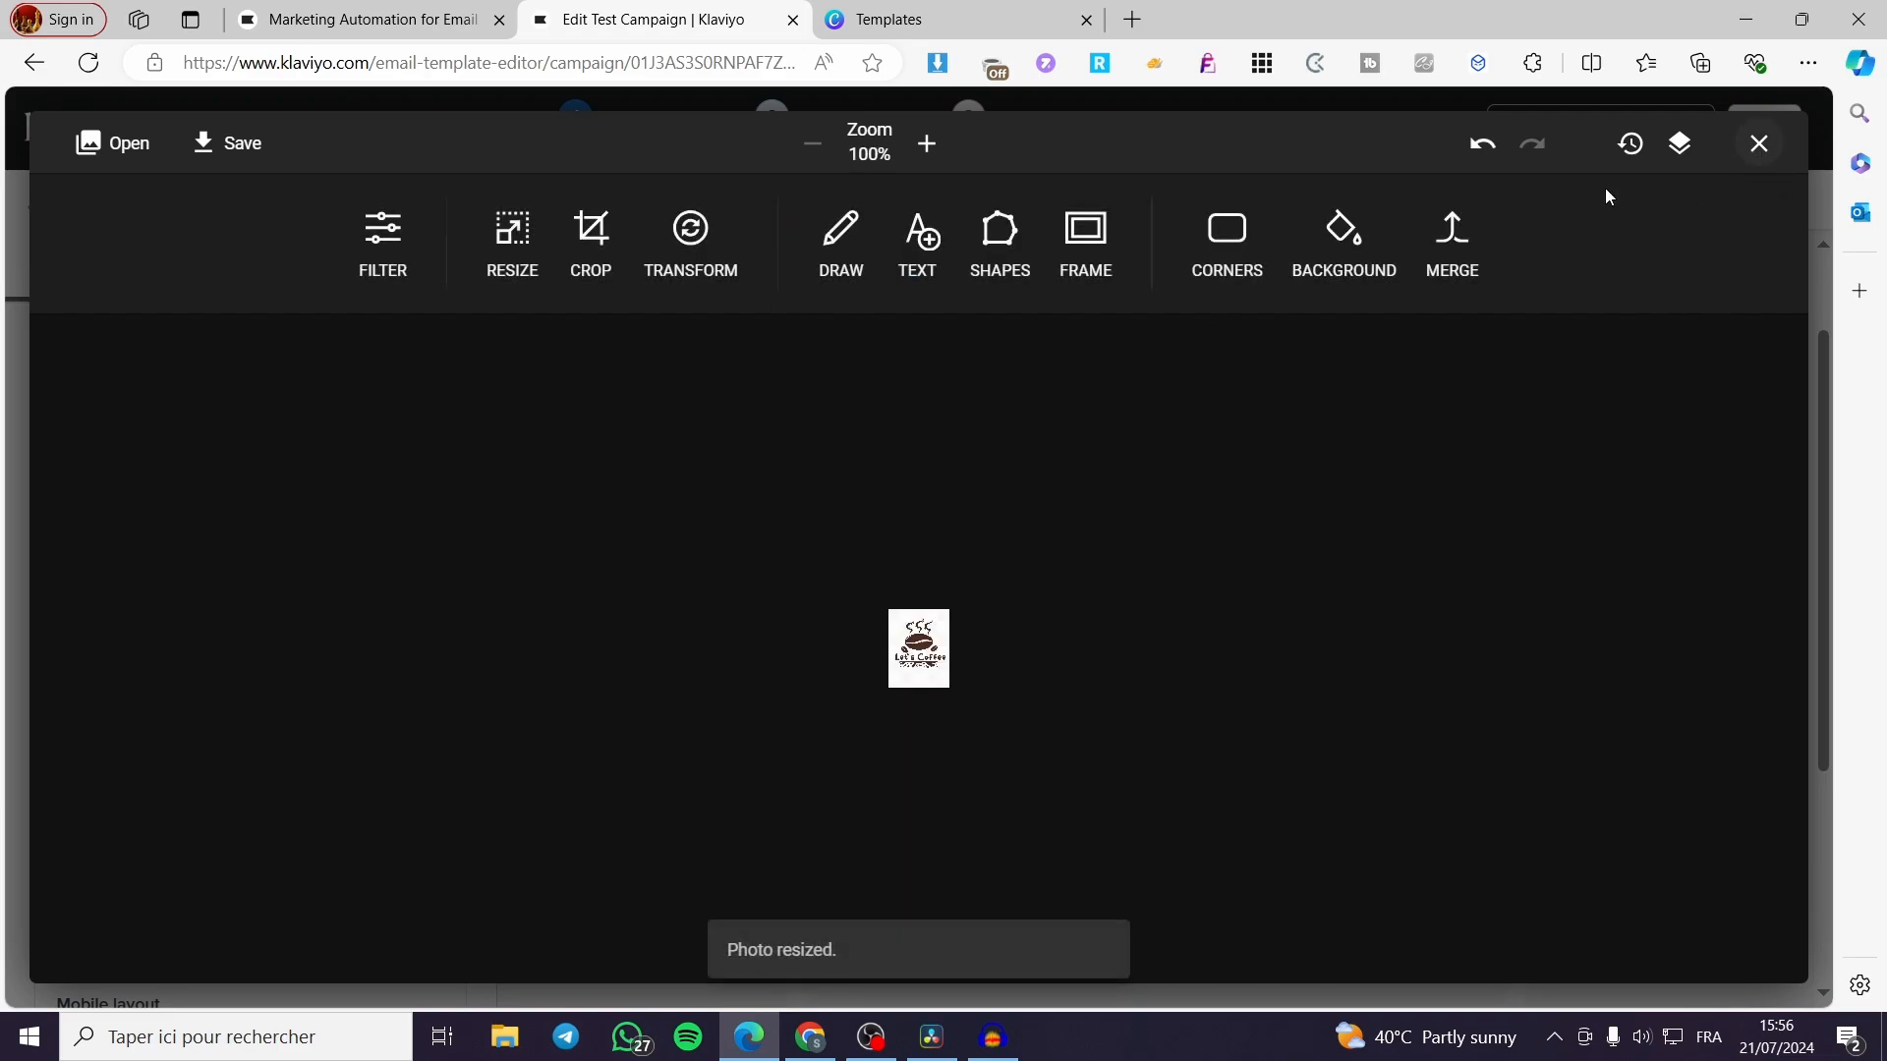
{"action": "left_click", "coordinate": [257, 149]}
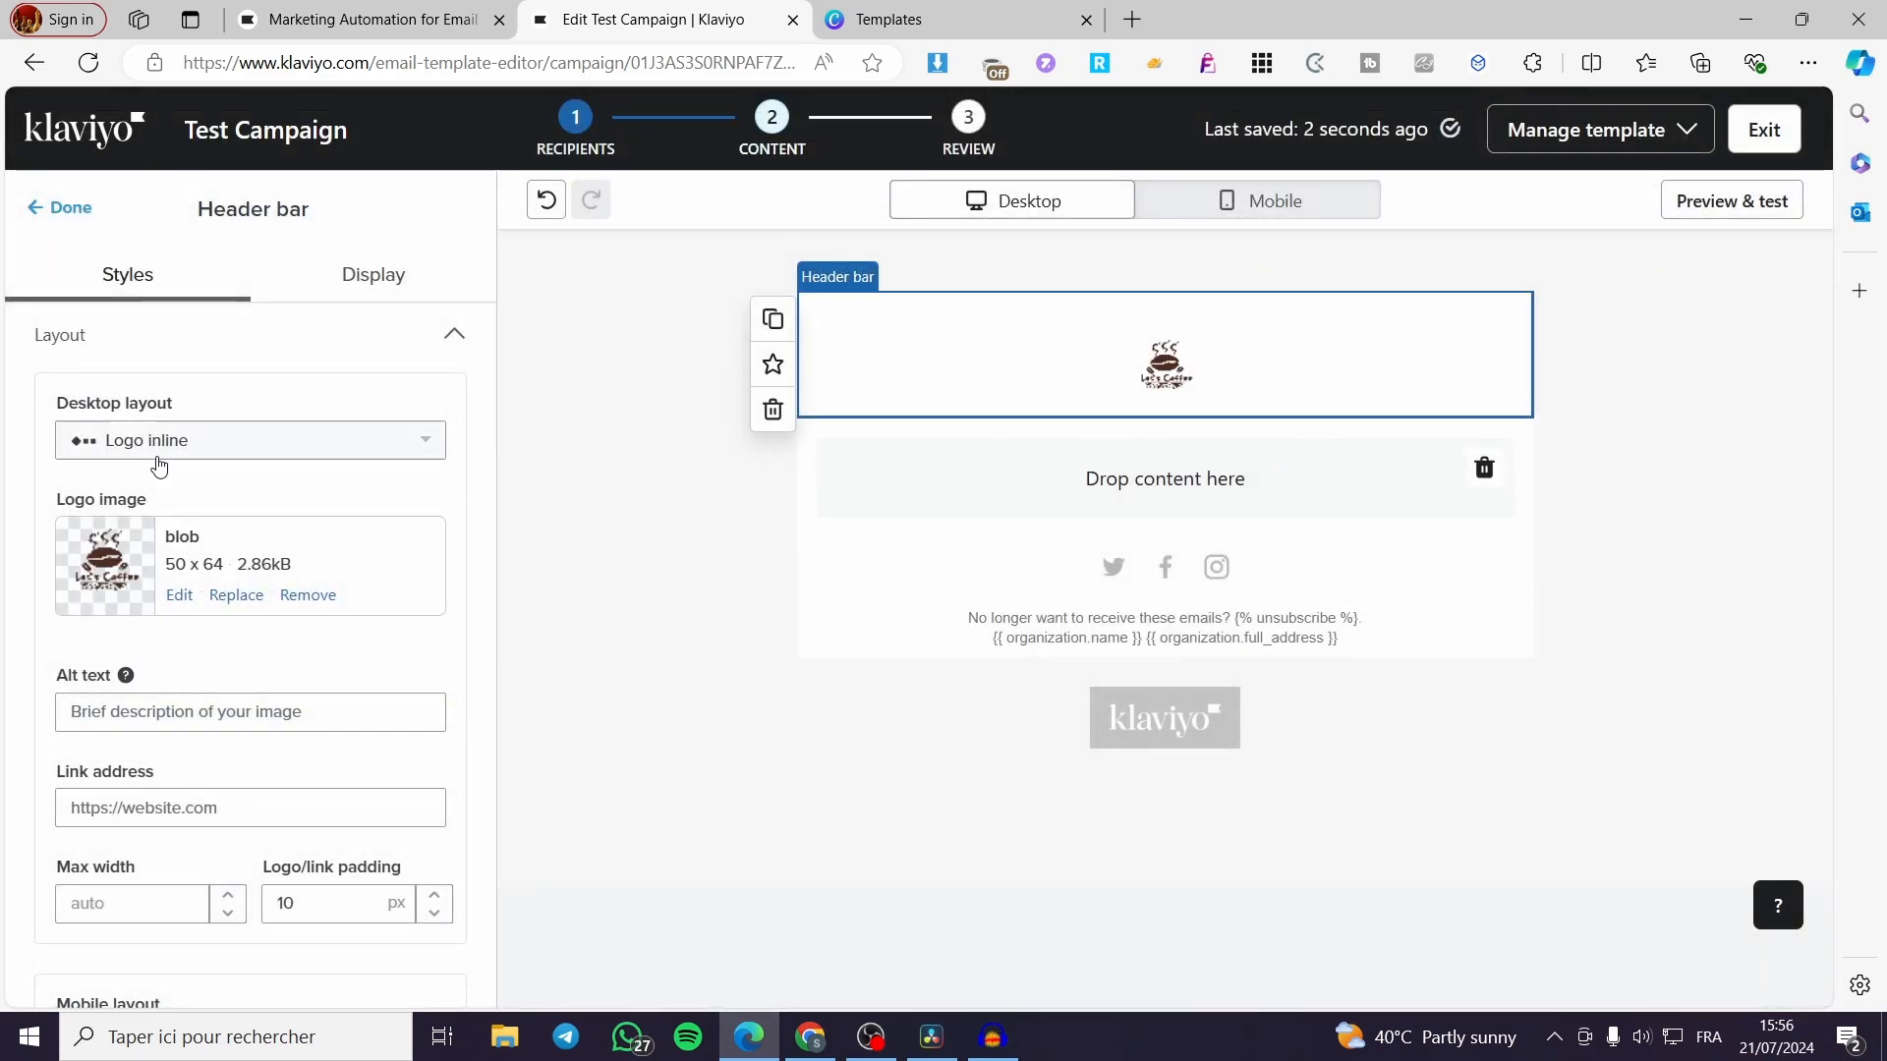
{"action": "scroll", "coordinate": [210, 547], "scroll_direction": "down", "scroll_amount": 3}
{"action": "scroll", "coordinate": [284, 560], "scroll_direction": "up", "scroll_amount": 3}
{"action": "left_click", "coordinate": [66, 208]}
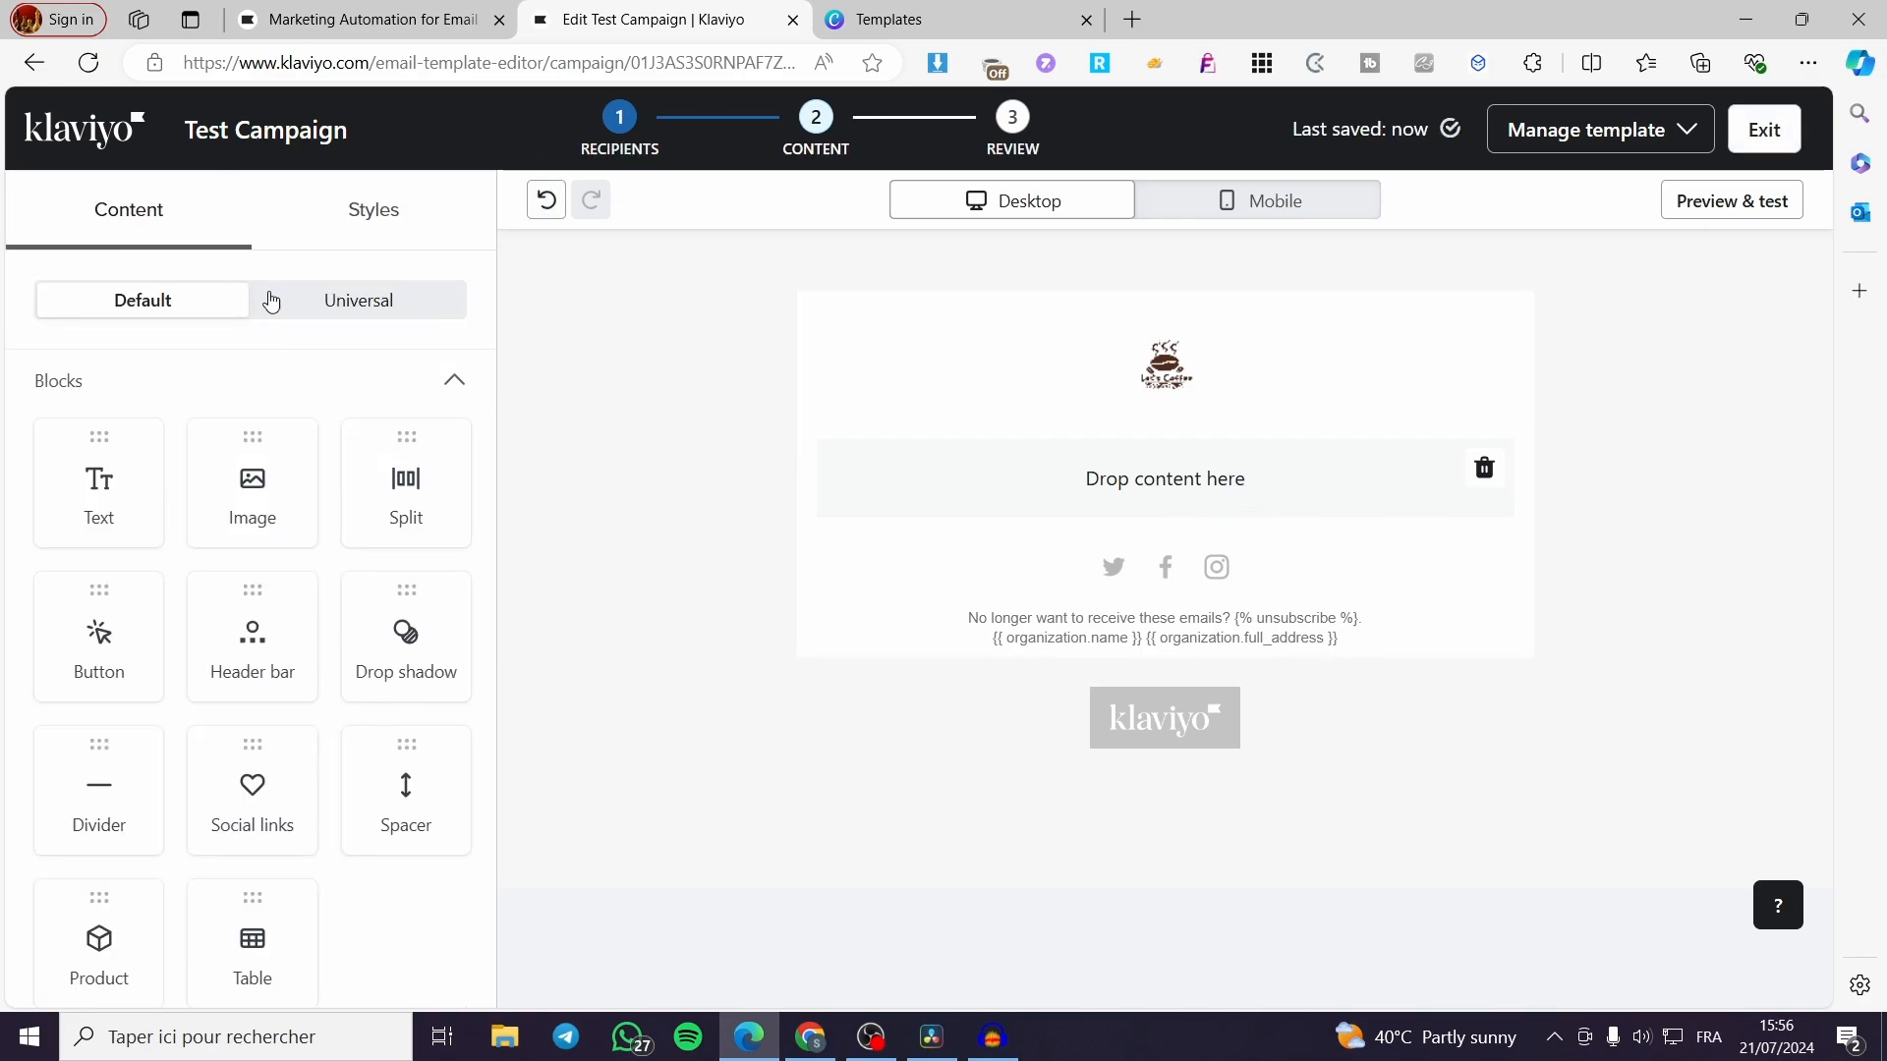
Add a Product block to the empty content area between the header logo and the social links.
{"action": "left_click", "coordinate": [389, 218]}
{"action": "left_click", "coordinate": [163, 226]}
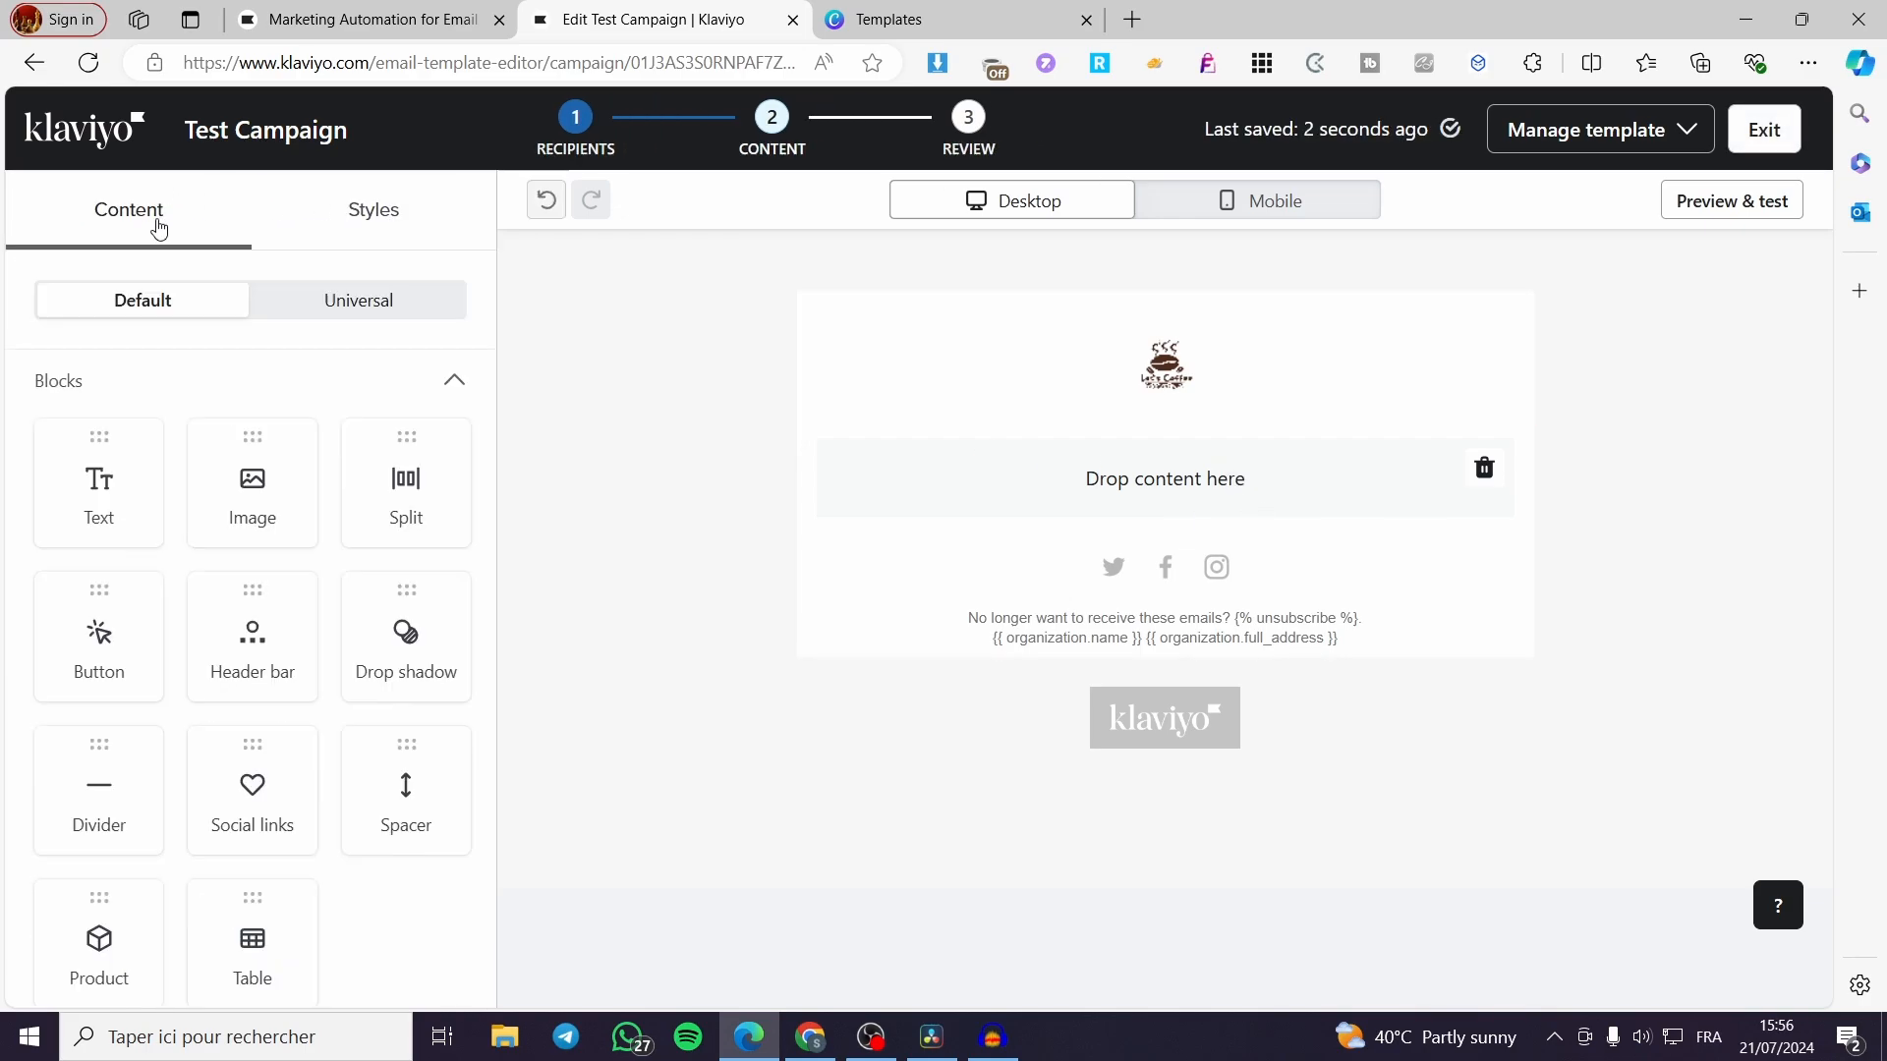
{"action": "scroll", "coordinate": [196, 491], "scroll_direction": "down", "scroll_amount": 2}
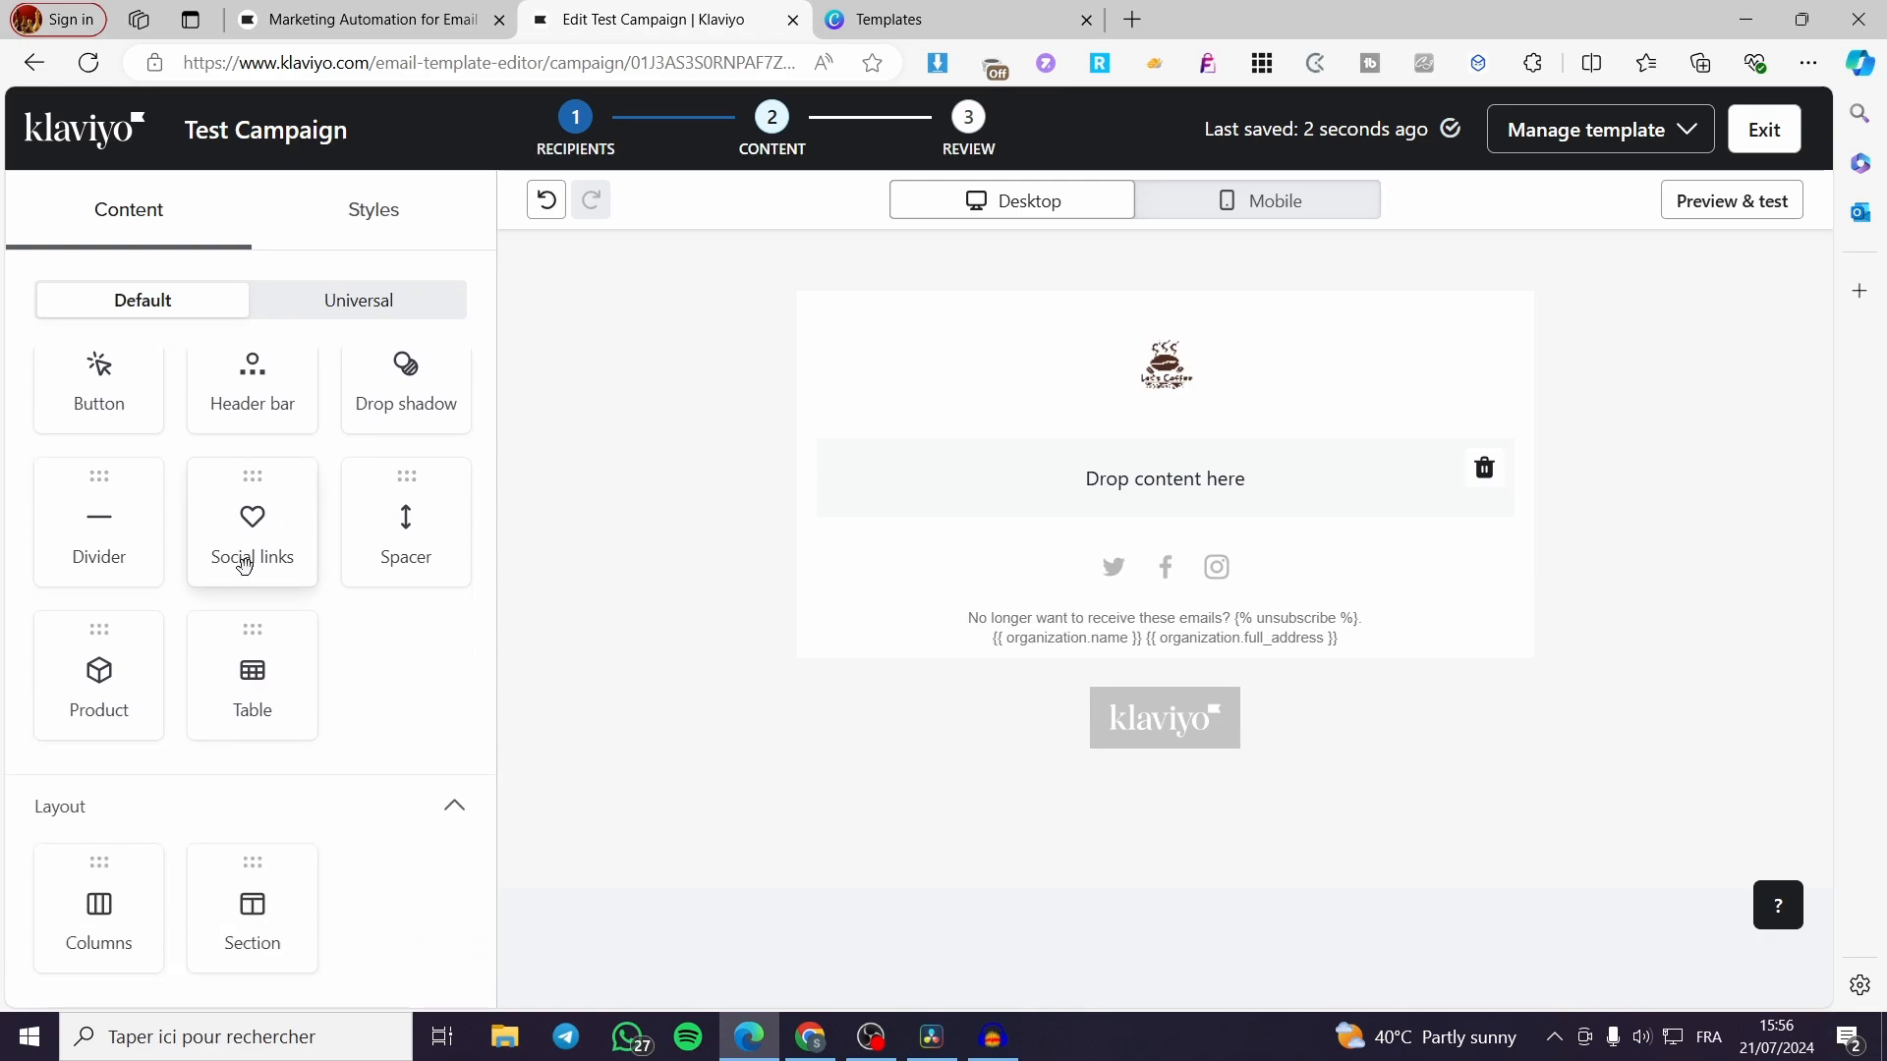
{"action": "scroll", "coordinate": [93, 747], "scroll_direction": "up", "scroll_amount": 2}
{"action": "scroll", "coordinate": [88, 700], "scroll_direction": "up", "scroll_amount": 1}
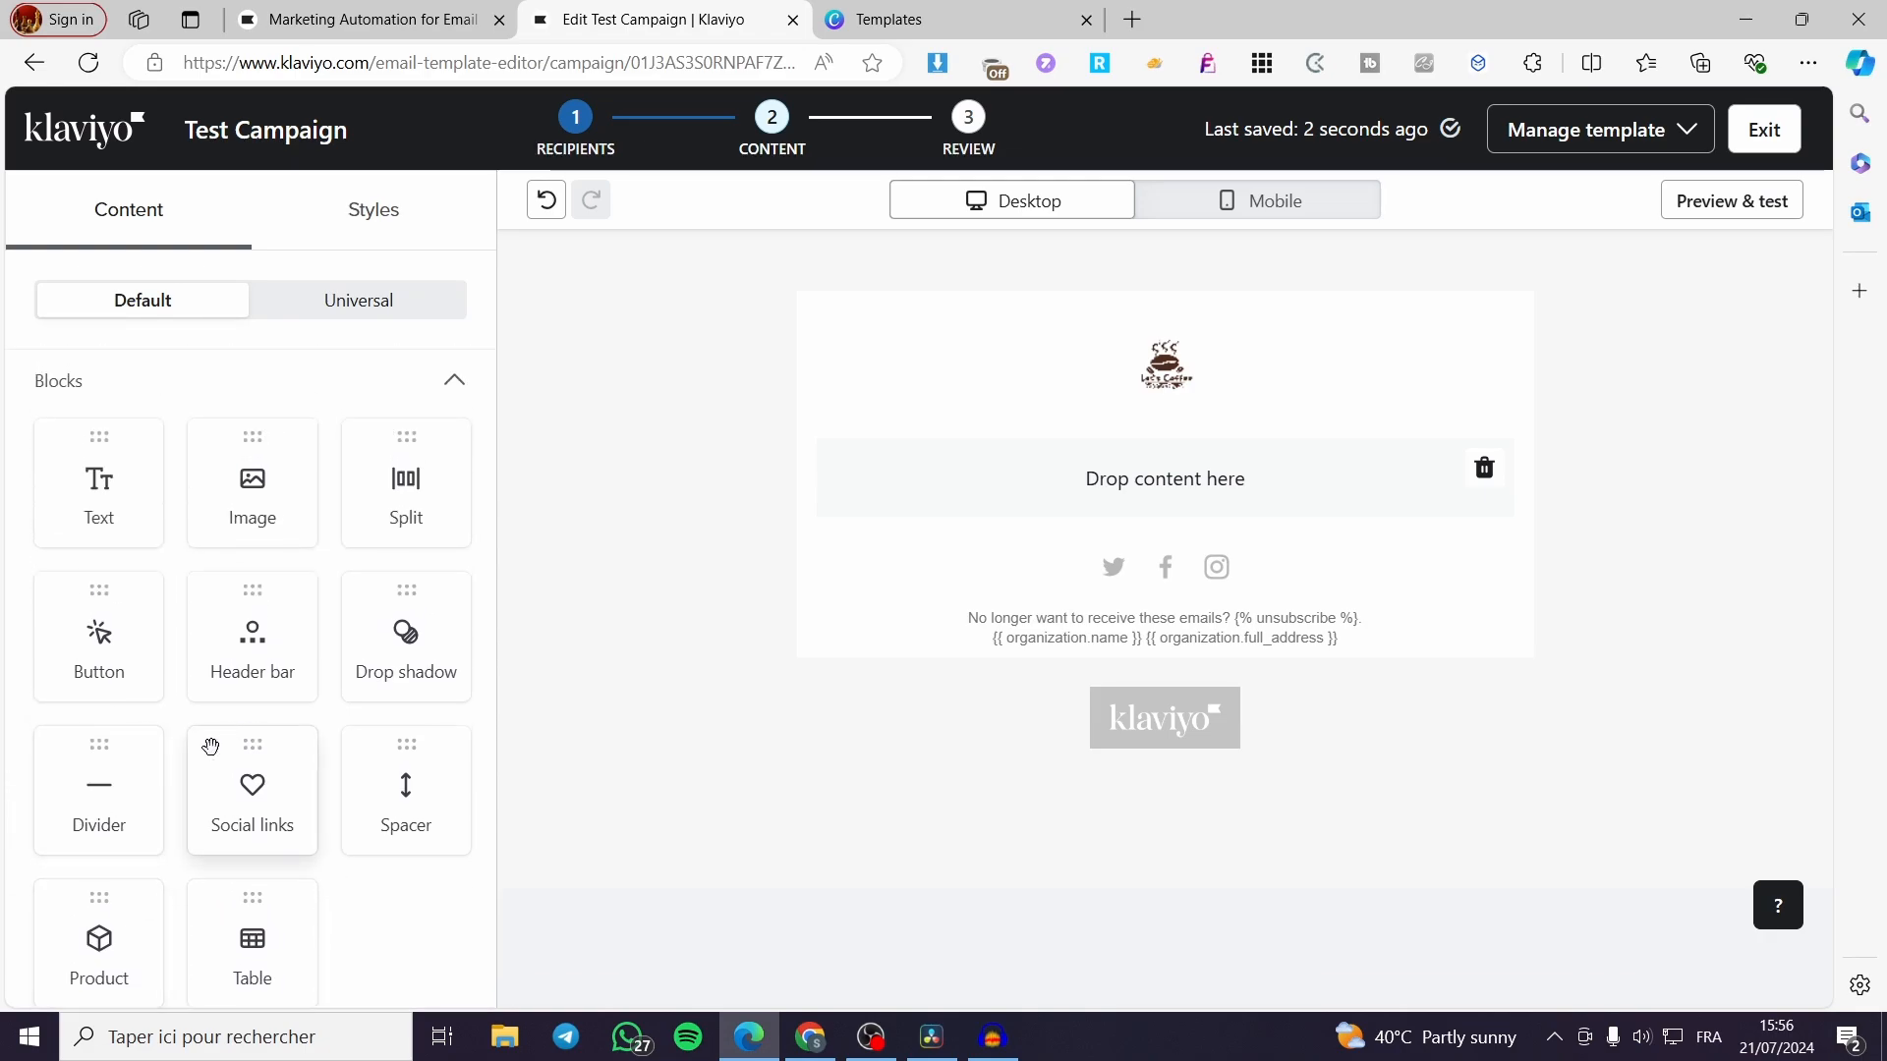
{"action": "scroll", "coordinate": [202, 741], "scroll_direction": "down", "scroll_amount": 3}
{"action": "left_click_drag", "start_coordinate": [86, 694], "coordinate": [1056, 492]}
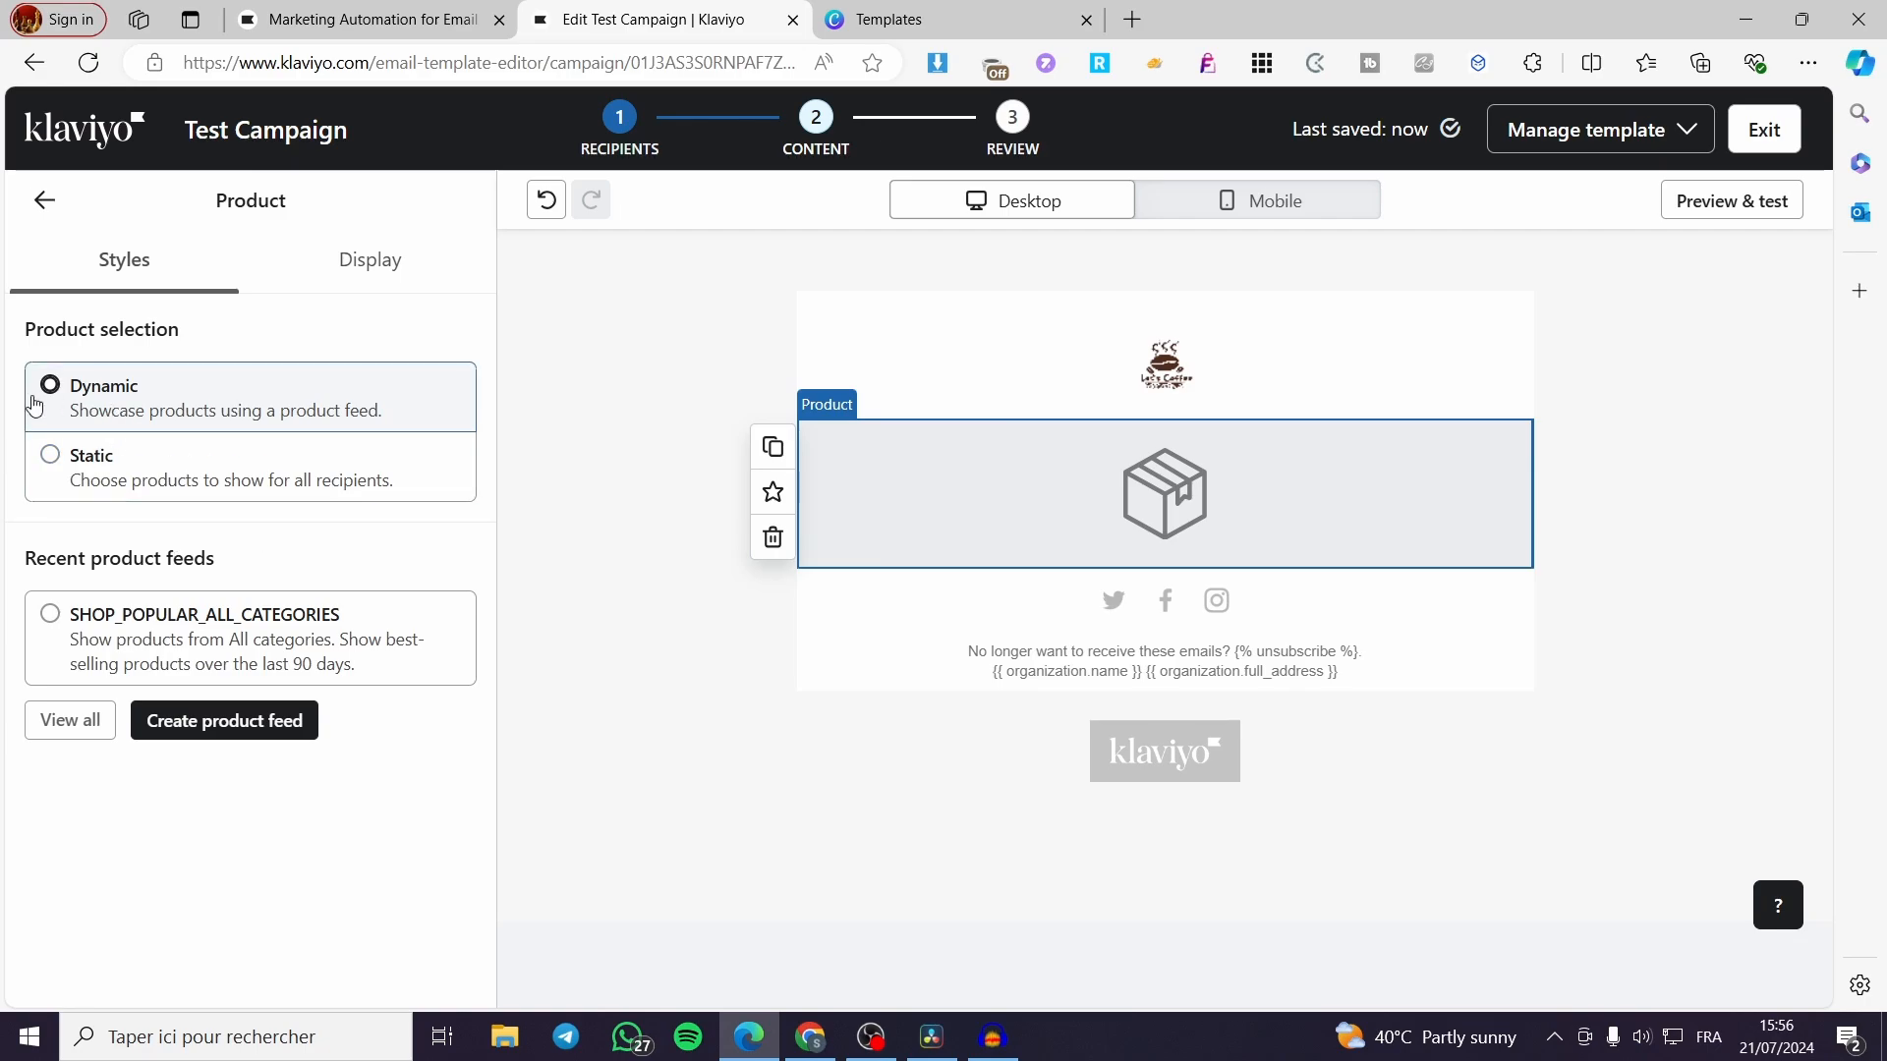
Delete the Product block between the header logo and the social links.
{"action": "left_click", "coordinate": [772, 537]}
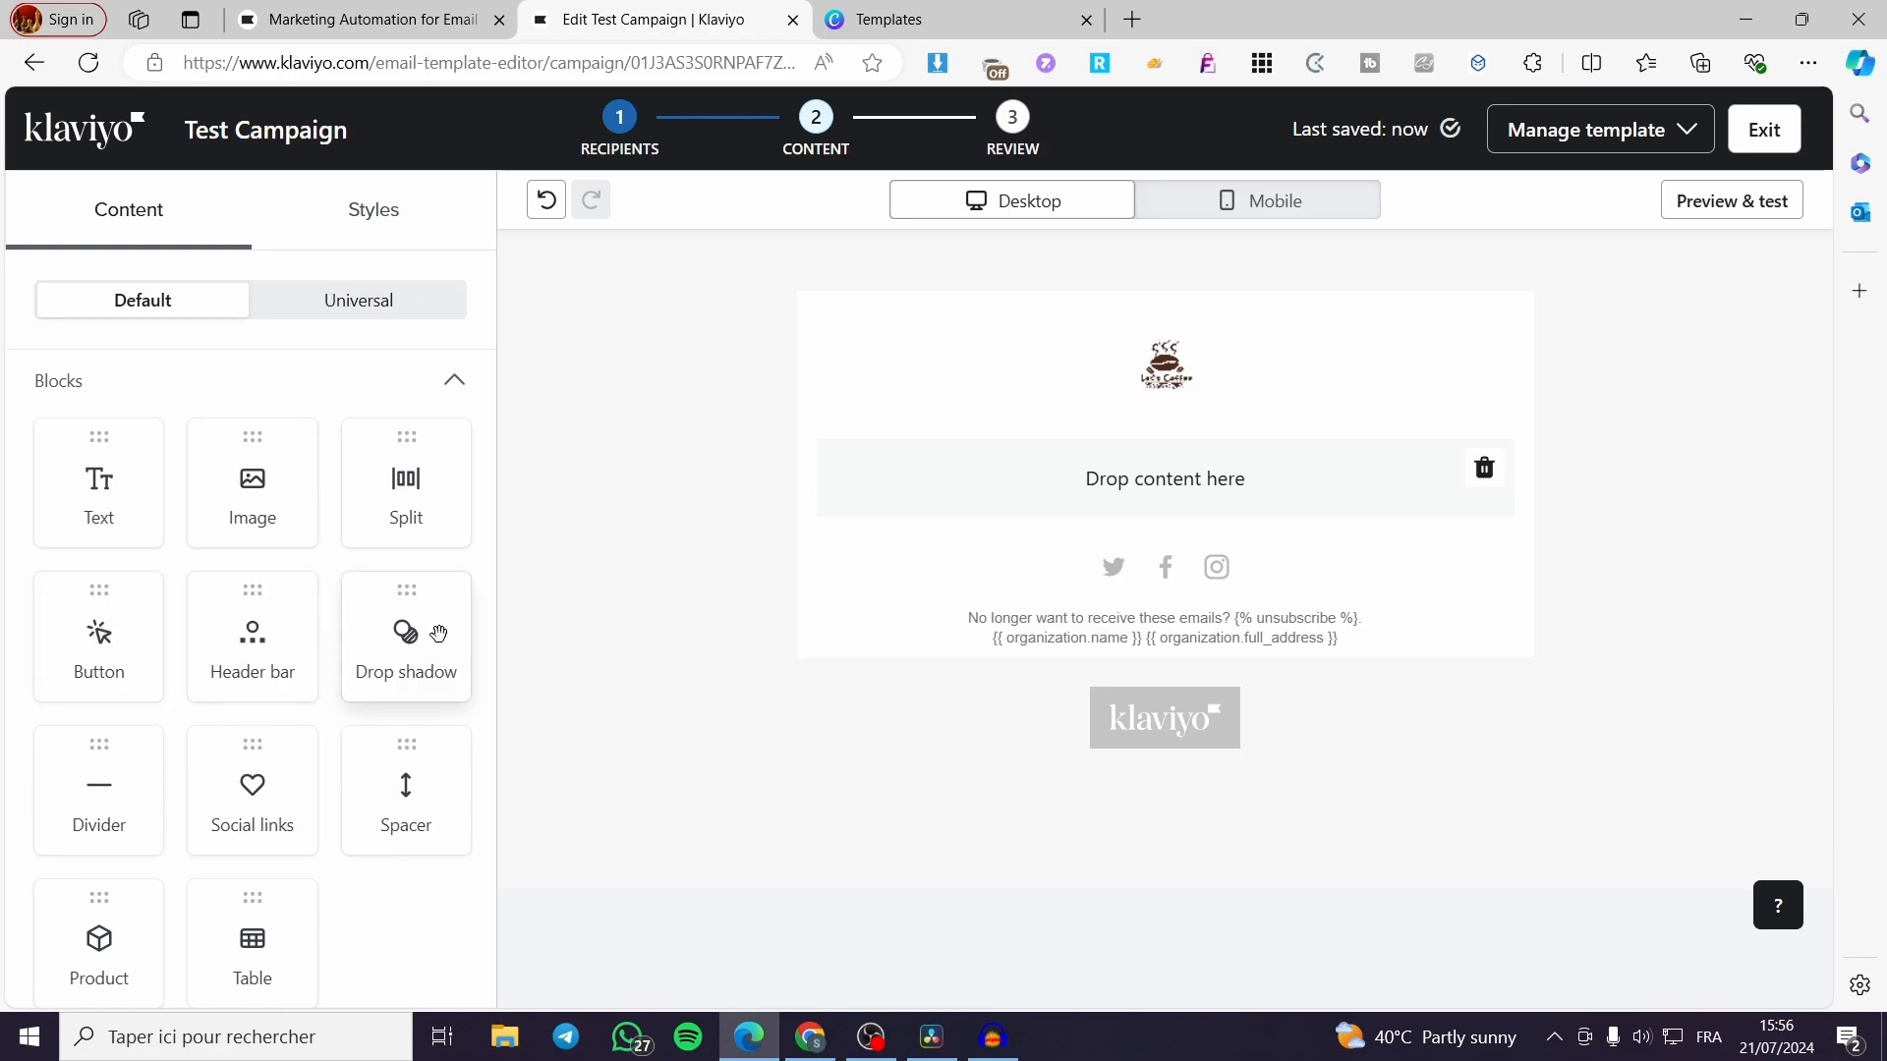
{"action": "scroll", "coordinate": [403, 766], "scroll_direction": "down", "scroll_amount": 2}
{"action": "left_click_drag", "start_coordinate": [253, 555], "coordinate": [1193, 589]}
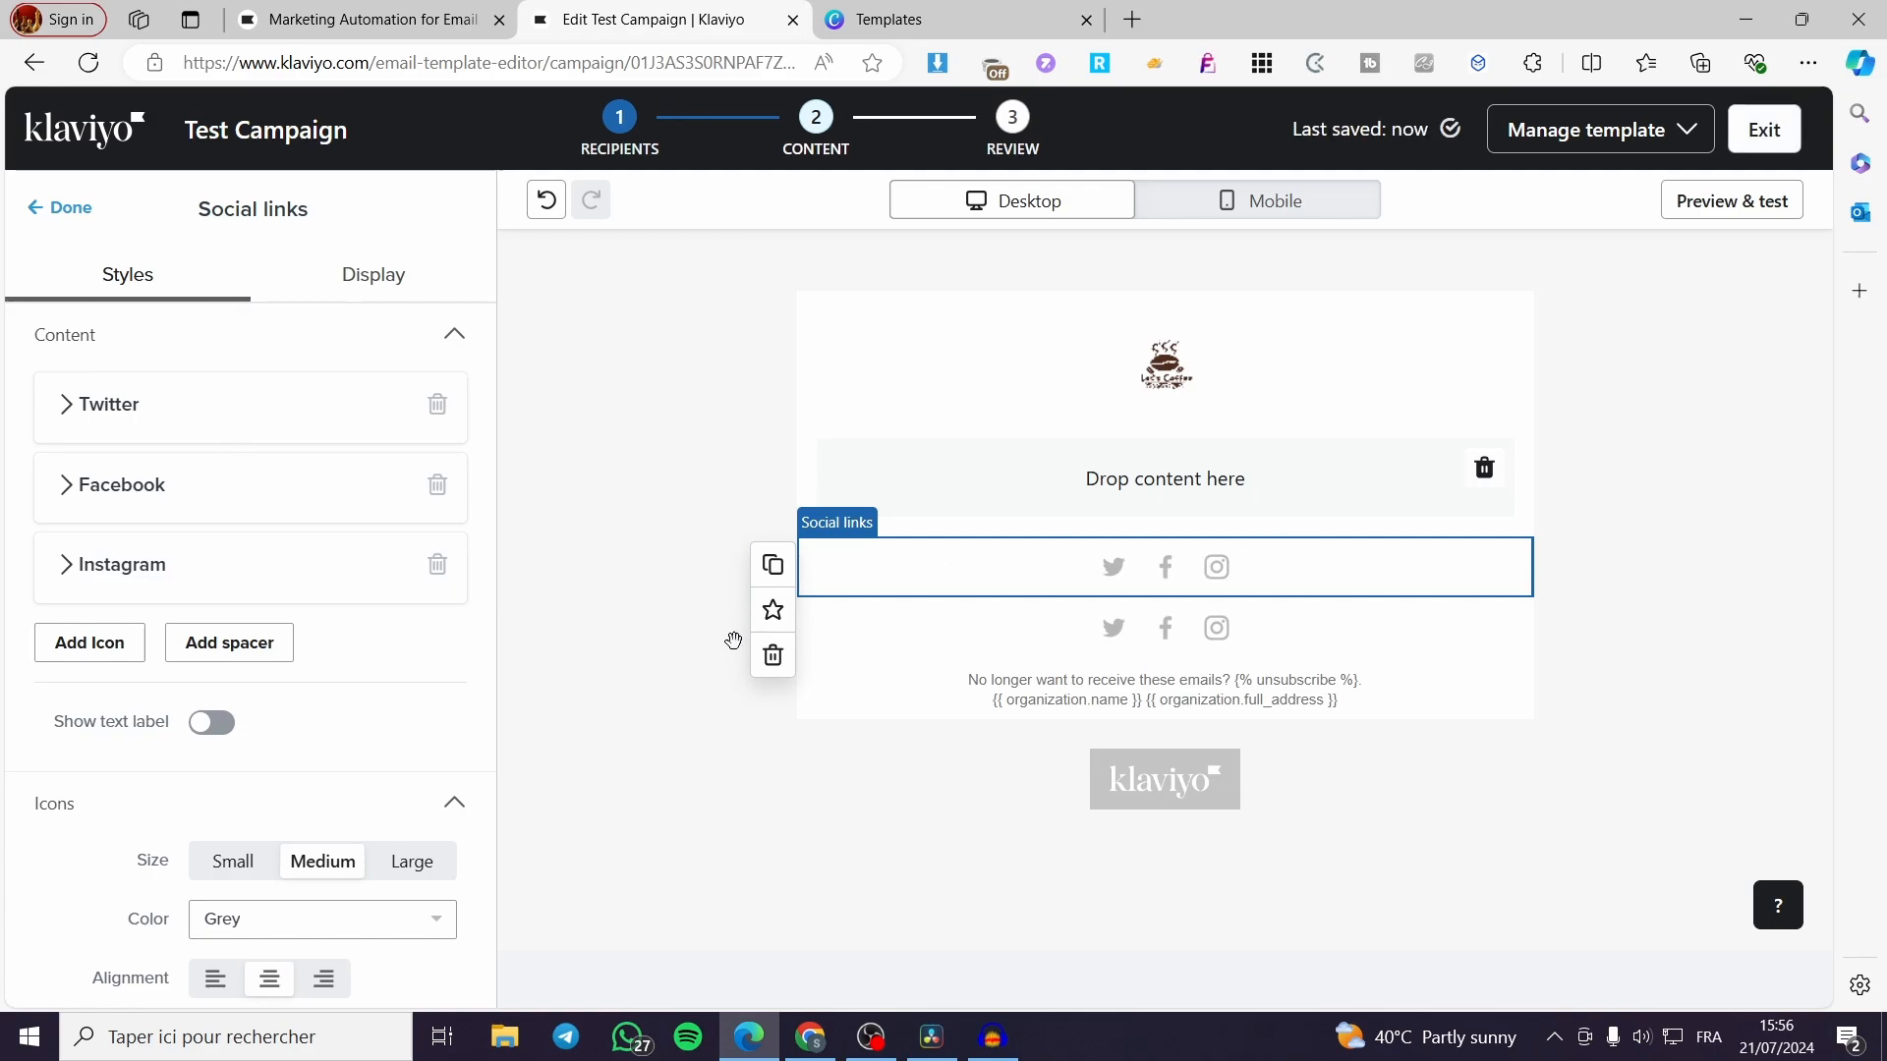
{"action": "left_click", "coordinate": [773, 656]}
{"action": "scroll", "coordinate": [295, 824], "scroll_direction": "down", "scroll_amount": 2}
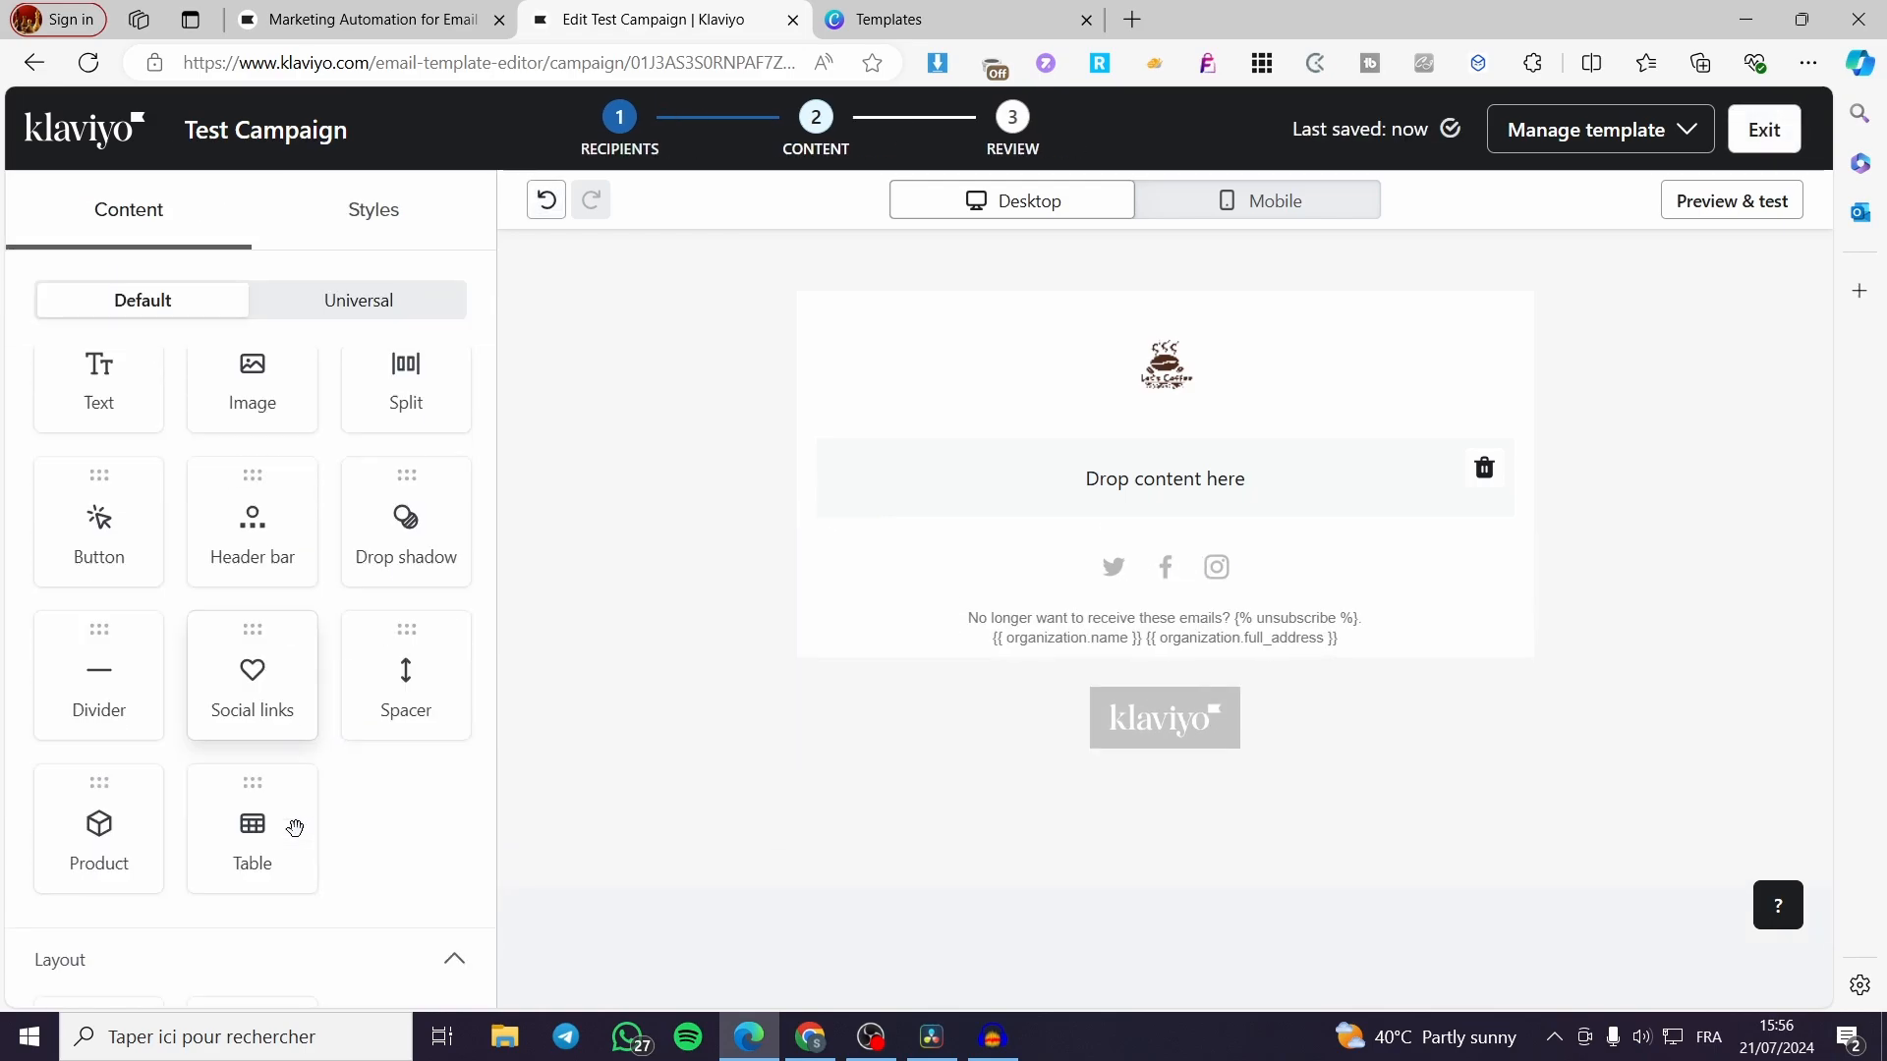
{"action": "scroll", "coordinate": [240, 804], "scroll_direction": "down", "scroll_amount": 1}
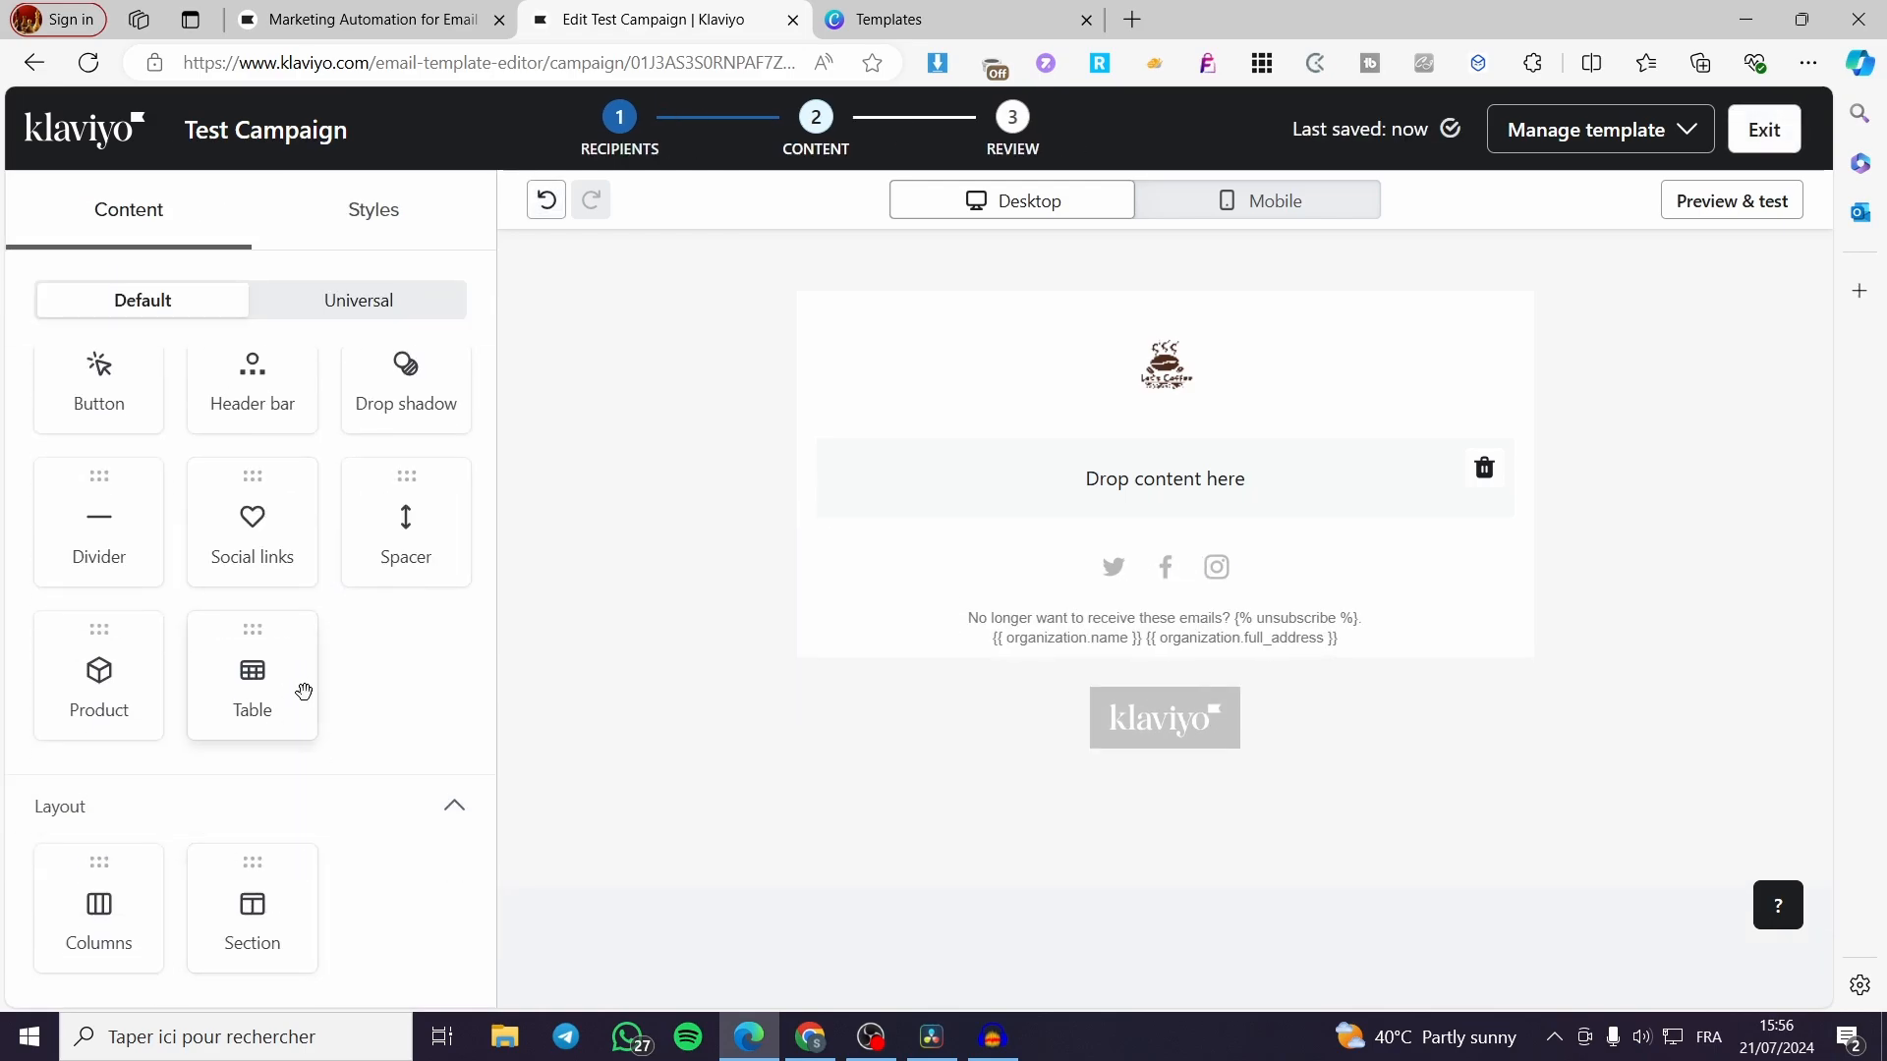
{"action": "scroll", "coordinate": [305, 693], "scroll_direction": "up", "scroll_amount": 3}
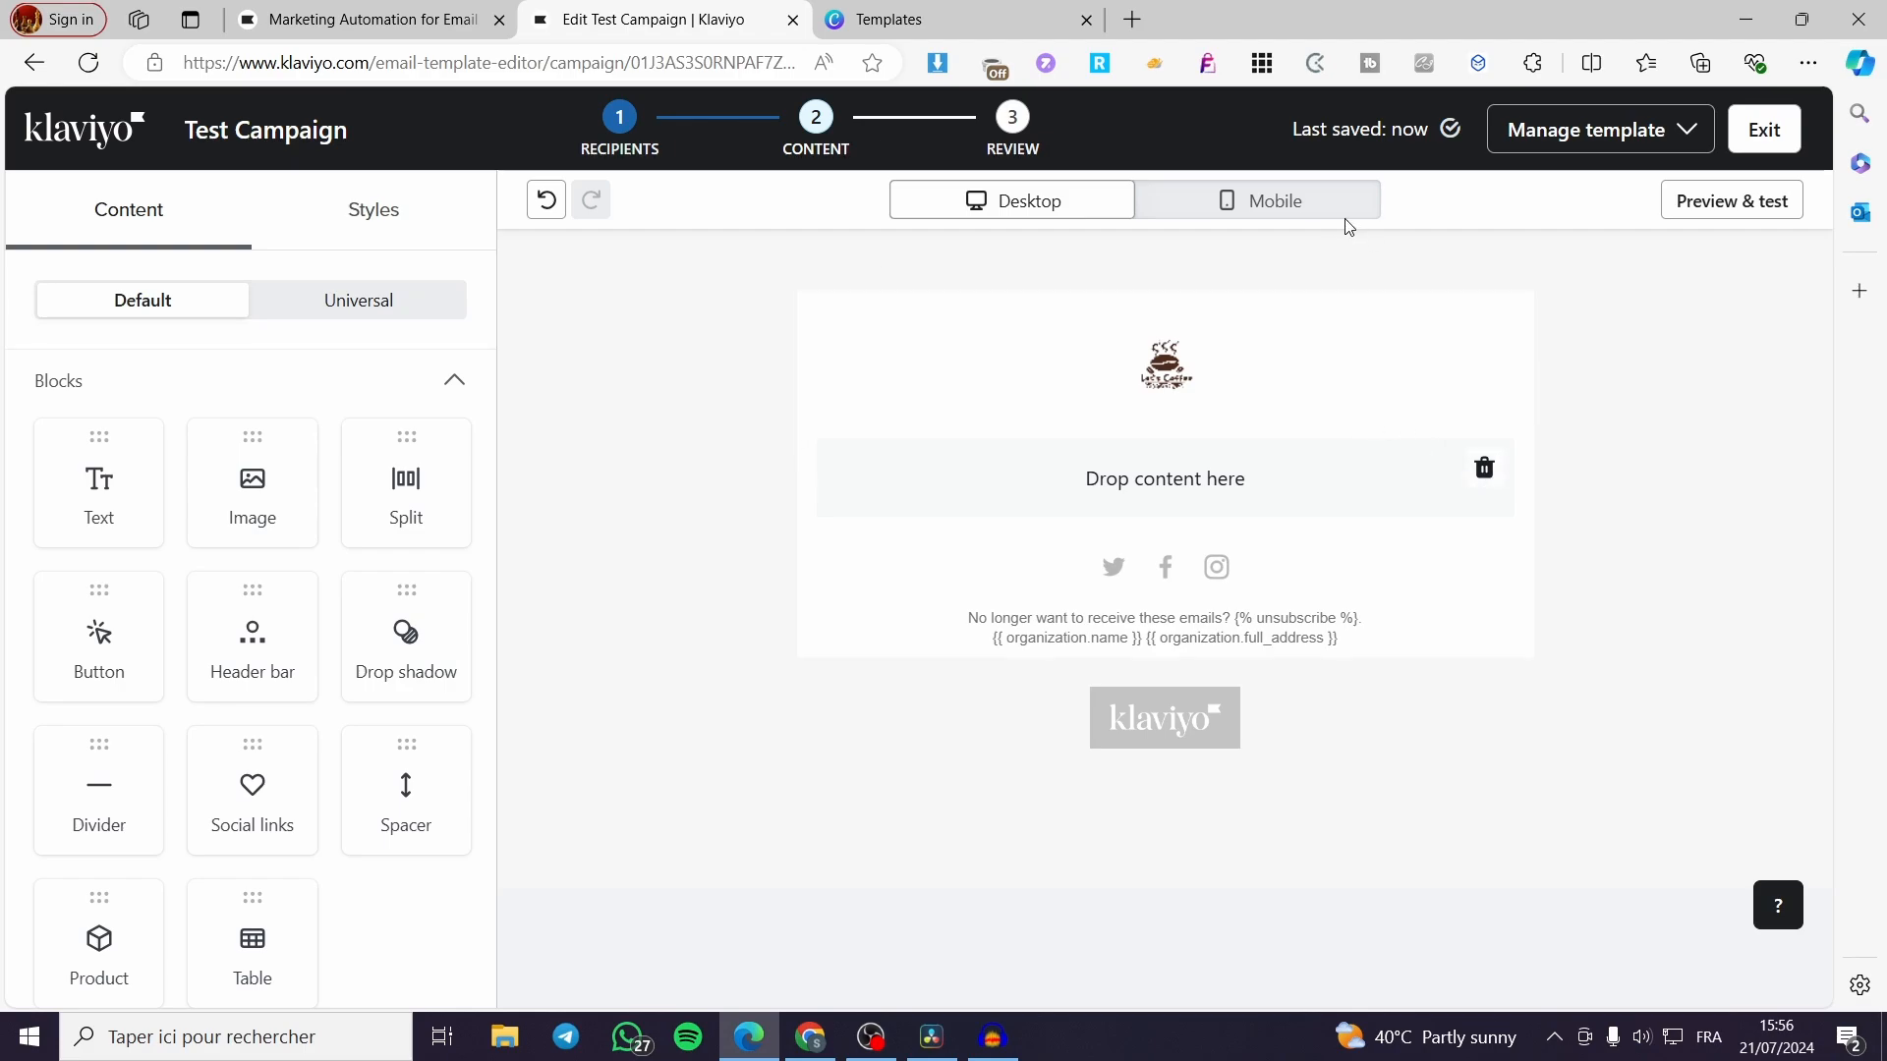
Switch to Canva, browse the newsletter templates, and open the Blue and Yellow Minimalist Business Company Newsletter template for customizing.
{"action": "left_click", "coordinate": [941, 18]}
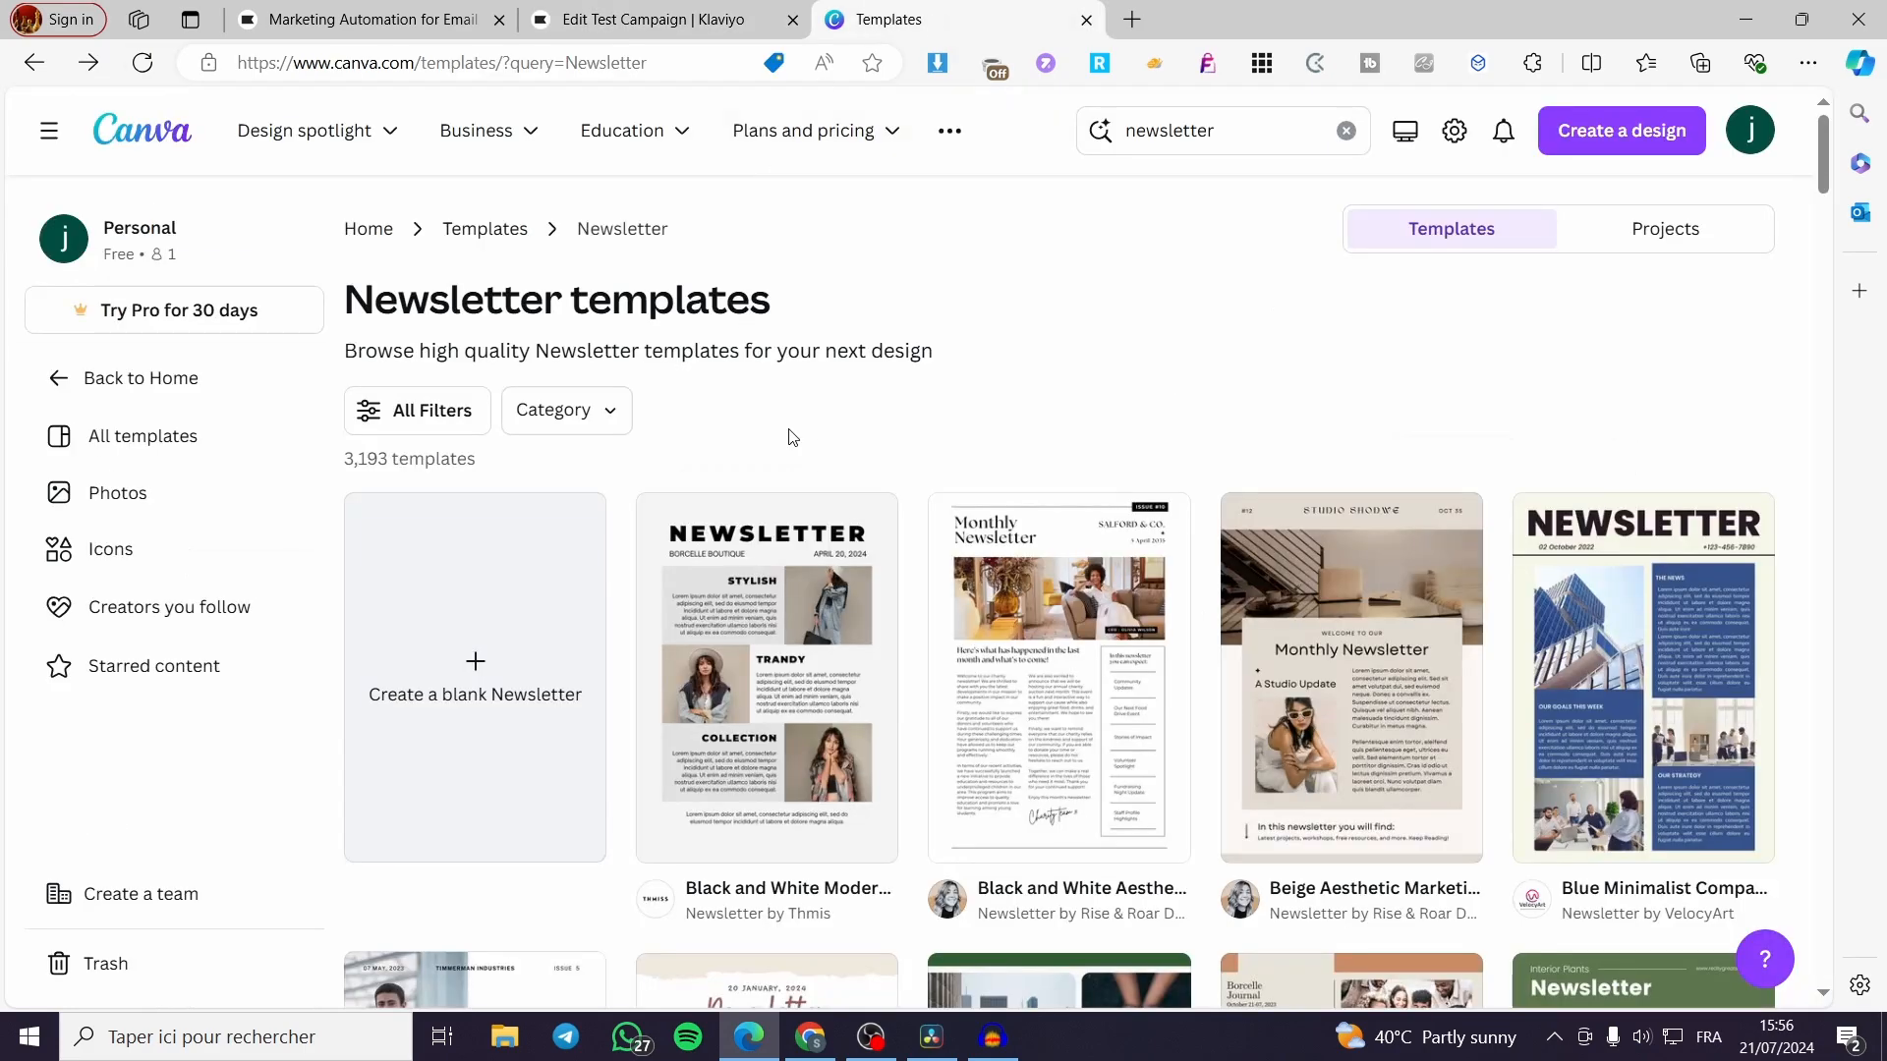
{"action": "scroll", "coordinate": [1376, 541], "scroll_direction": "down", "scroll_amount": 5}
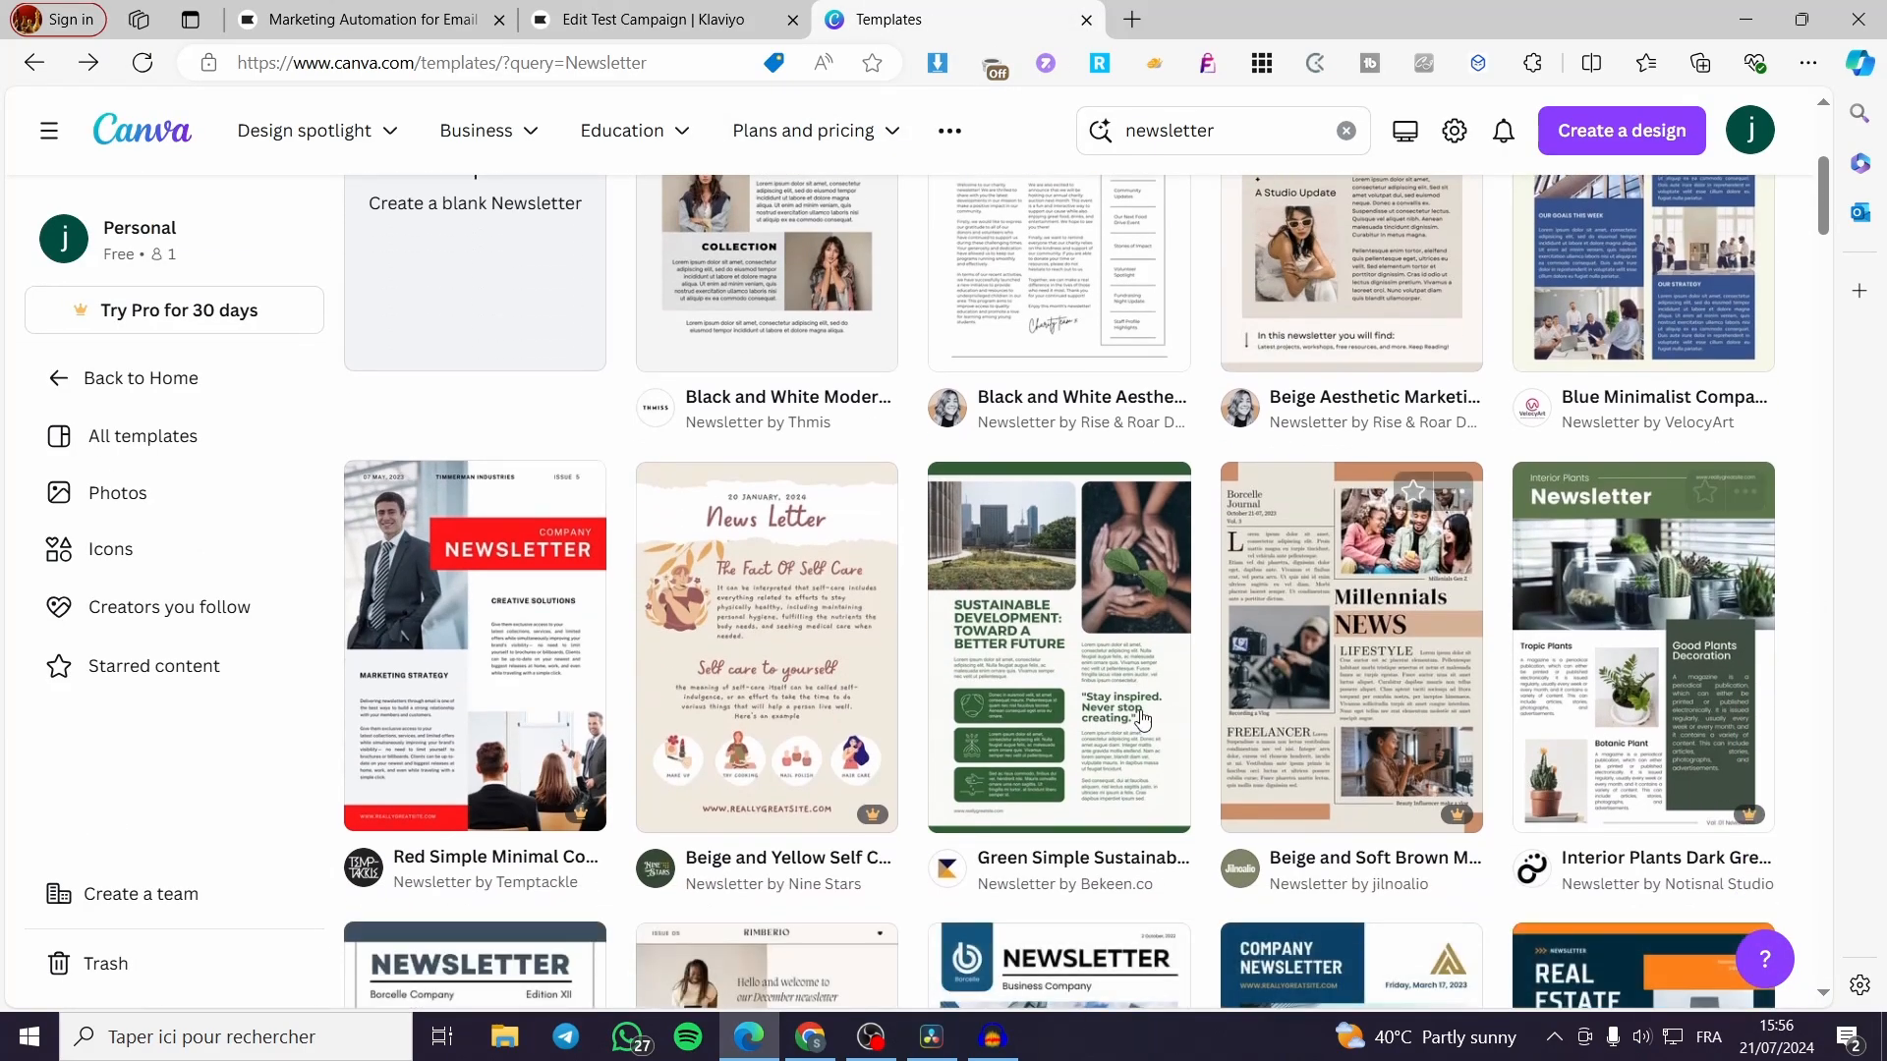
{"action": "scroll", "coordinate": [372, 567], "scroll_direction": "up", "scroll_amount": 2}
{"action": "scroll", "coordinate": [1288, 408], "scroll_direction": "up", "scroll_amount": 3}
{"action": "scroll", "coordinate": [1289, 407], "scroll_direction": "down", "scroll_amount": 1}
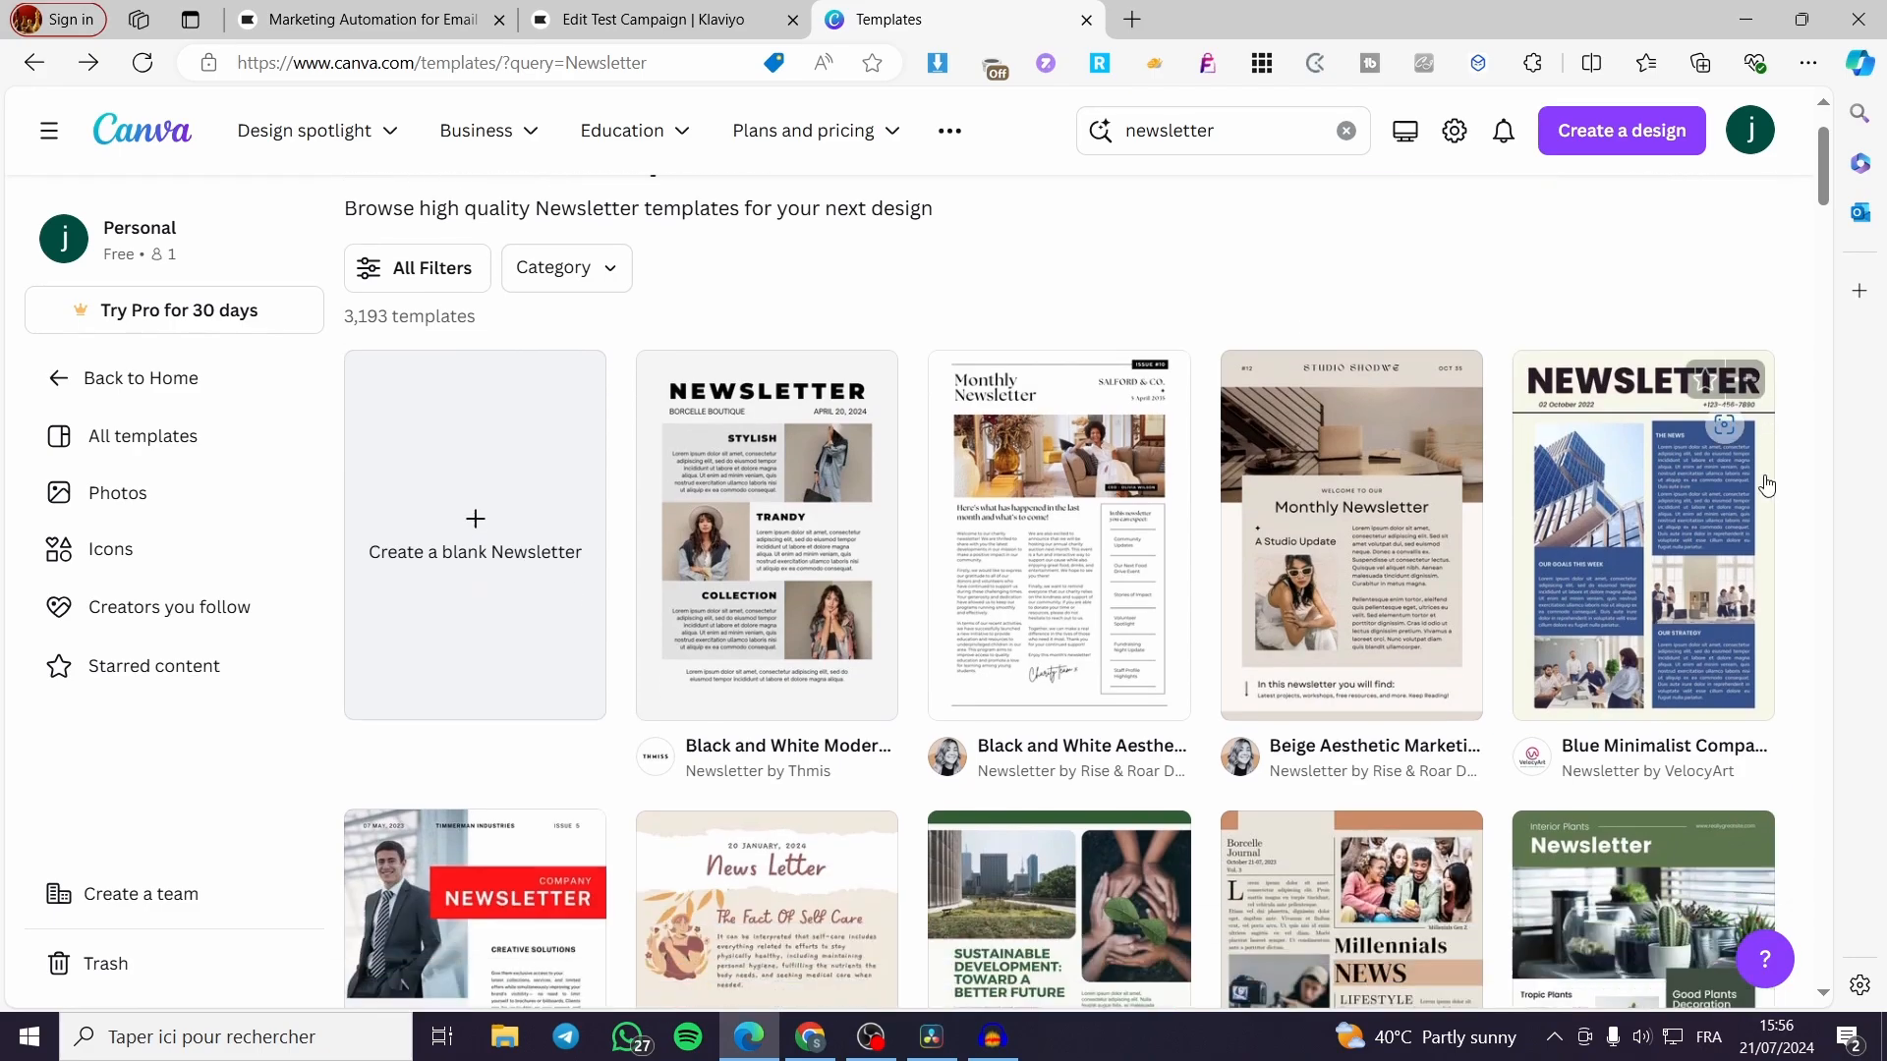
{"action": "scroll", "coordinate": [804, 485], "scroll_direction": "up", "scroll_amount": 1}
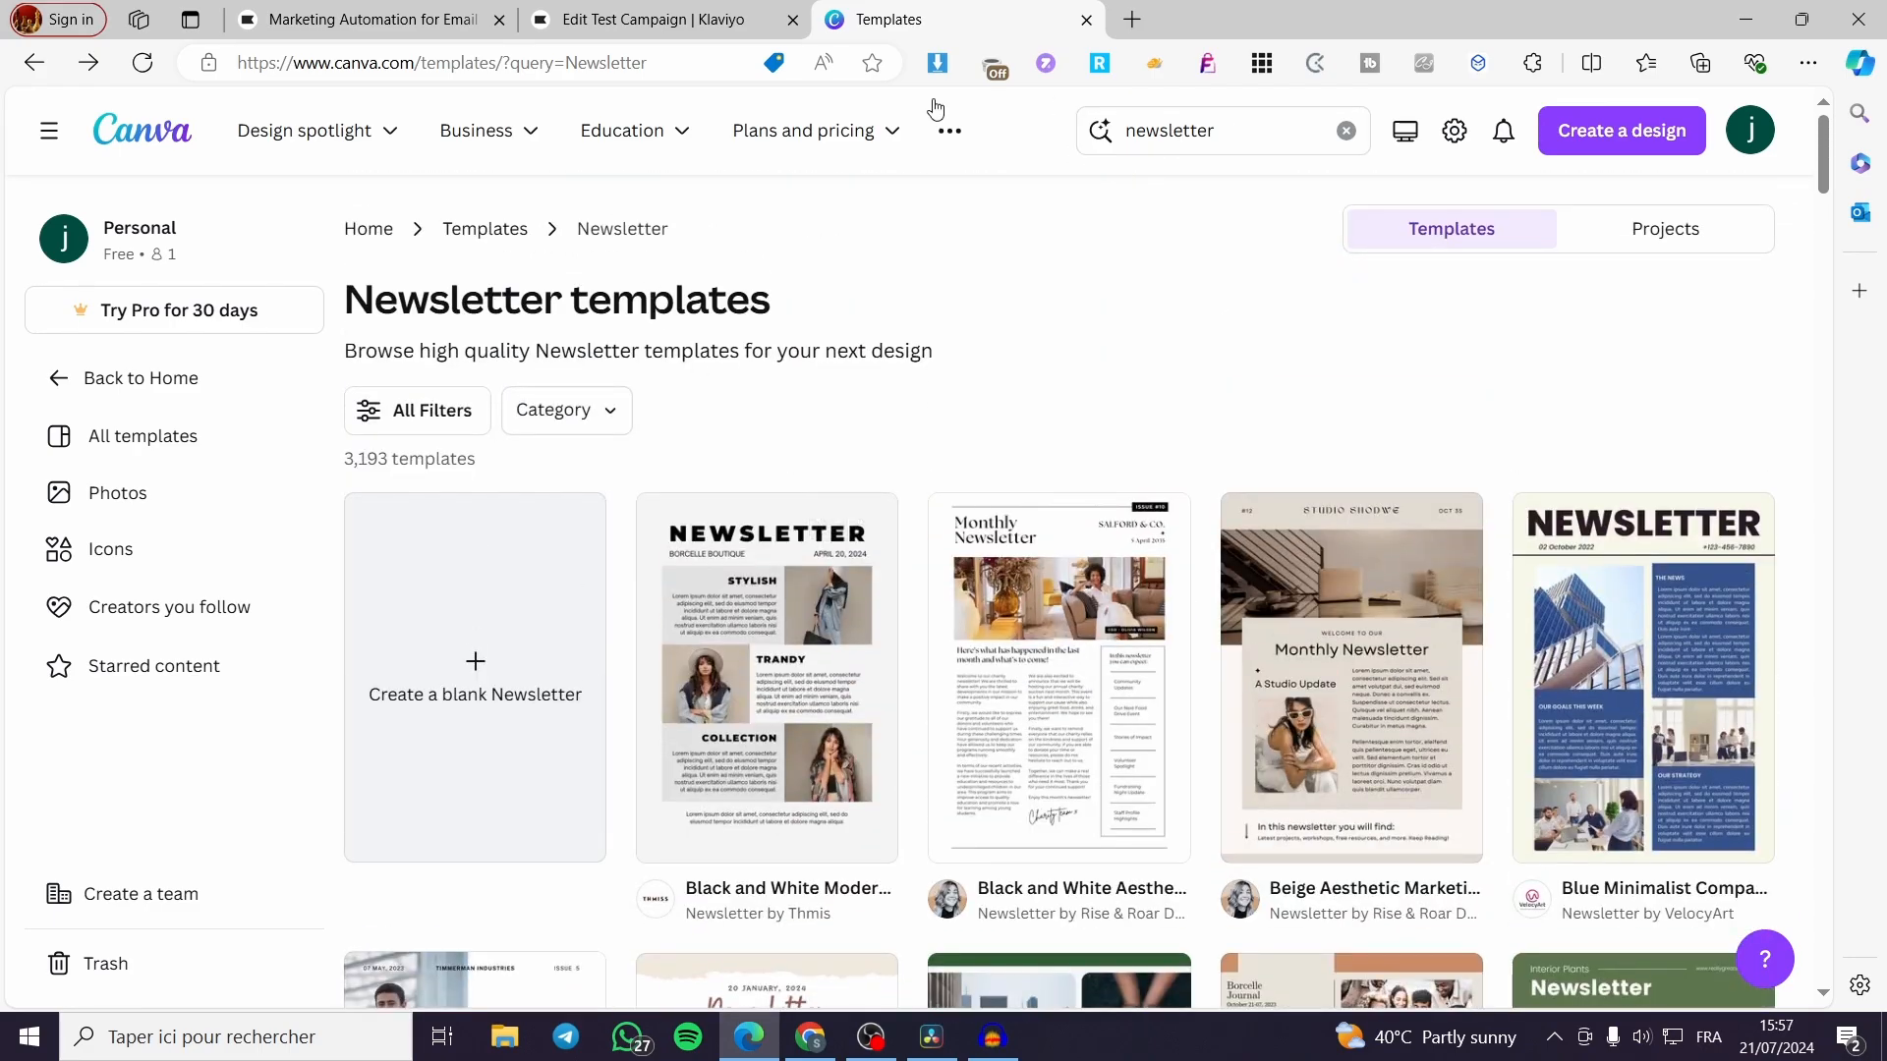
{"action": "scroll", "coordinate": [1308, 630], "scroll_direction": "down", "scroll_amount": 10}
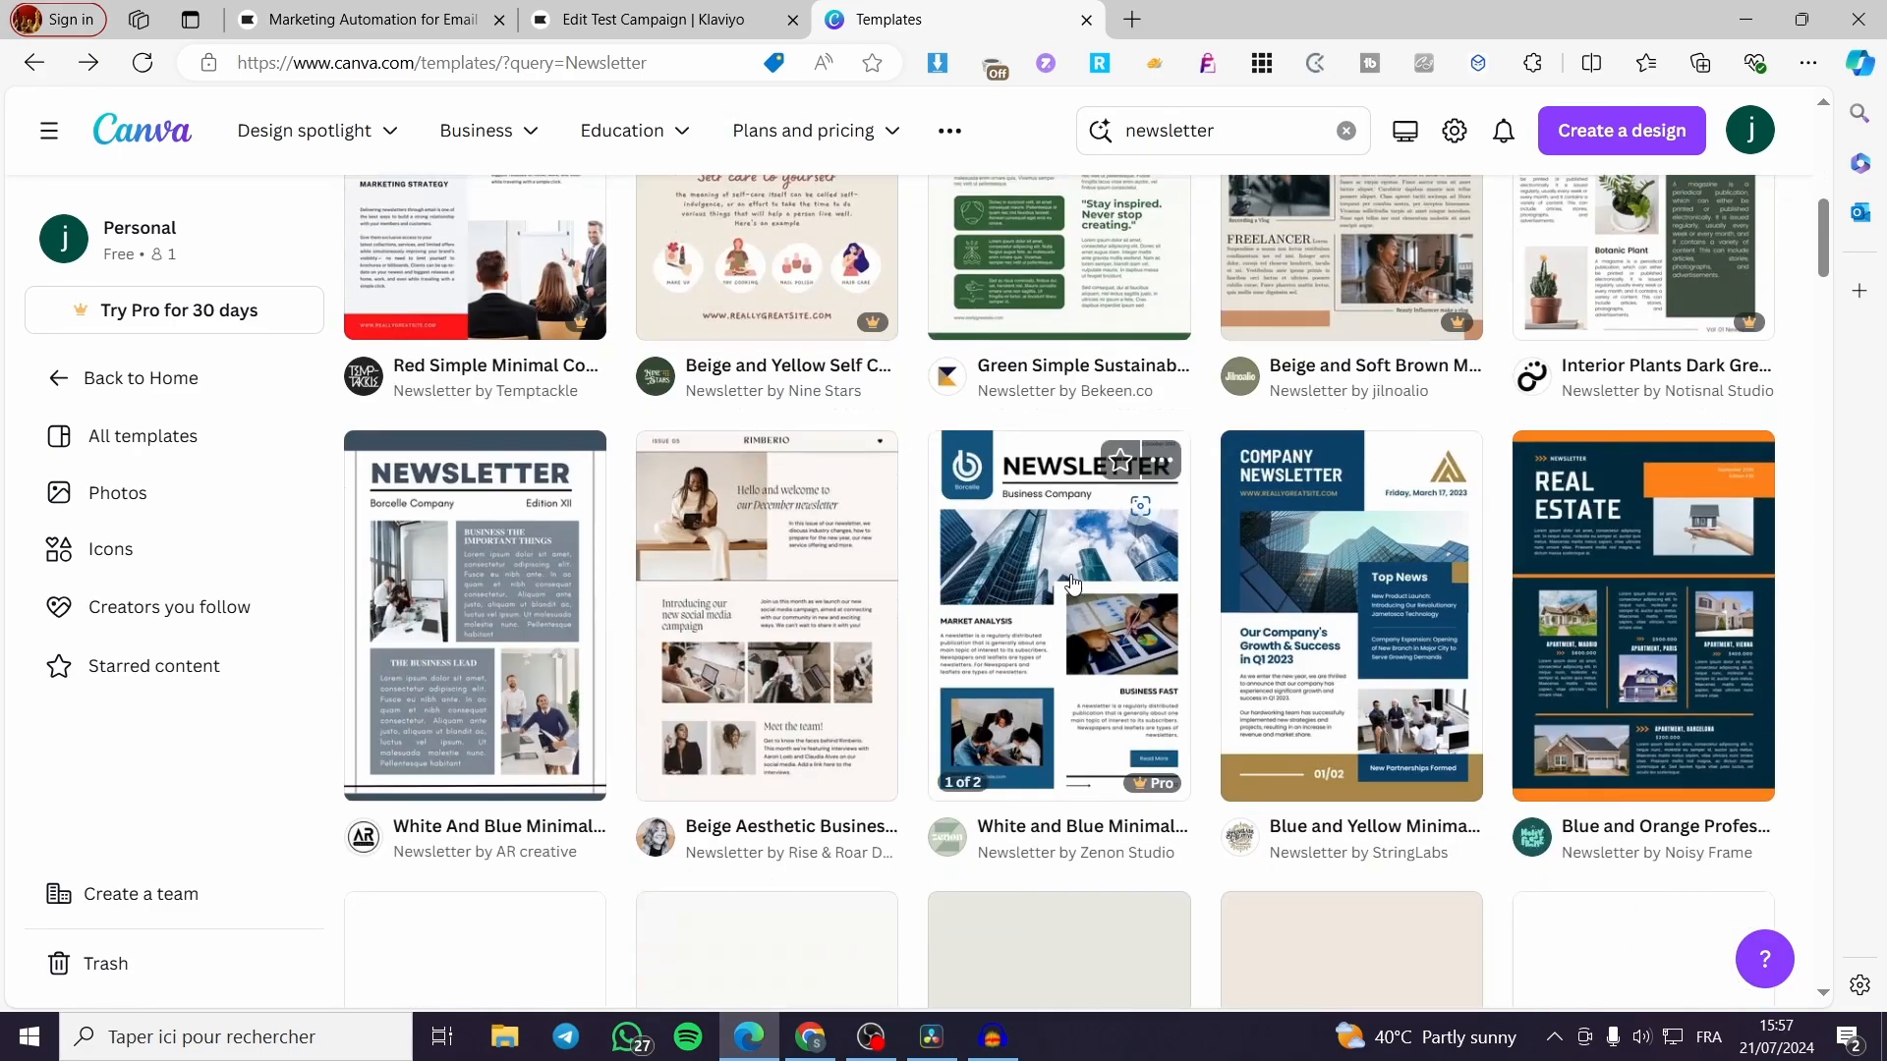
{"action": "left_click", "coordinate": [1308, 630]}
{"action": "left_click", "coordinate": [1444, 408]}
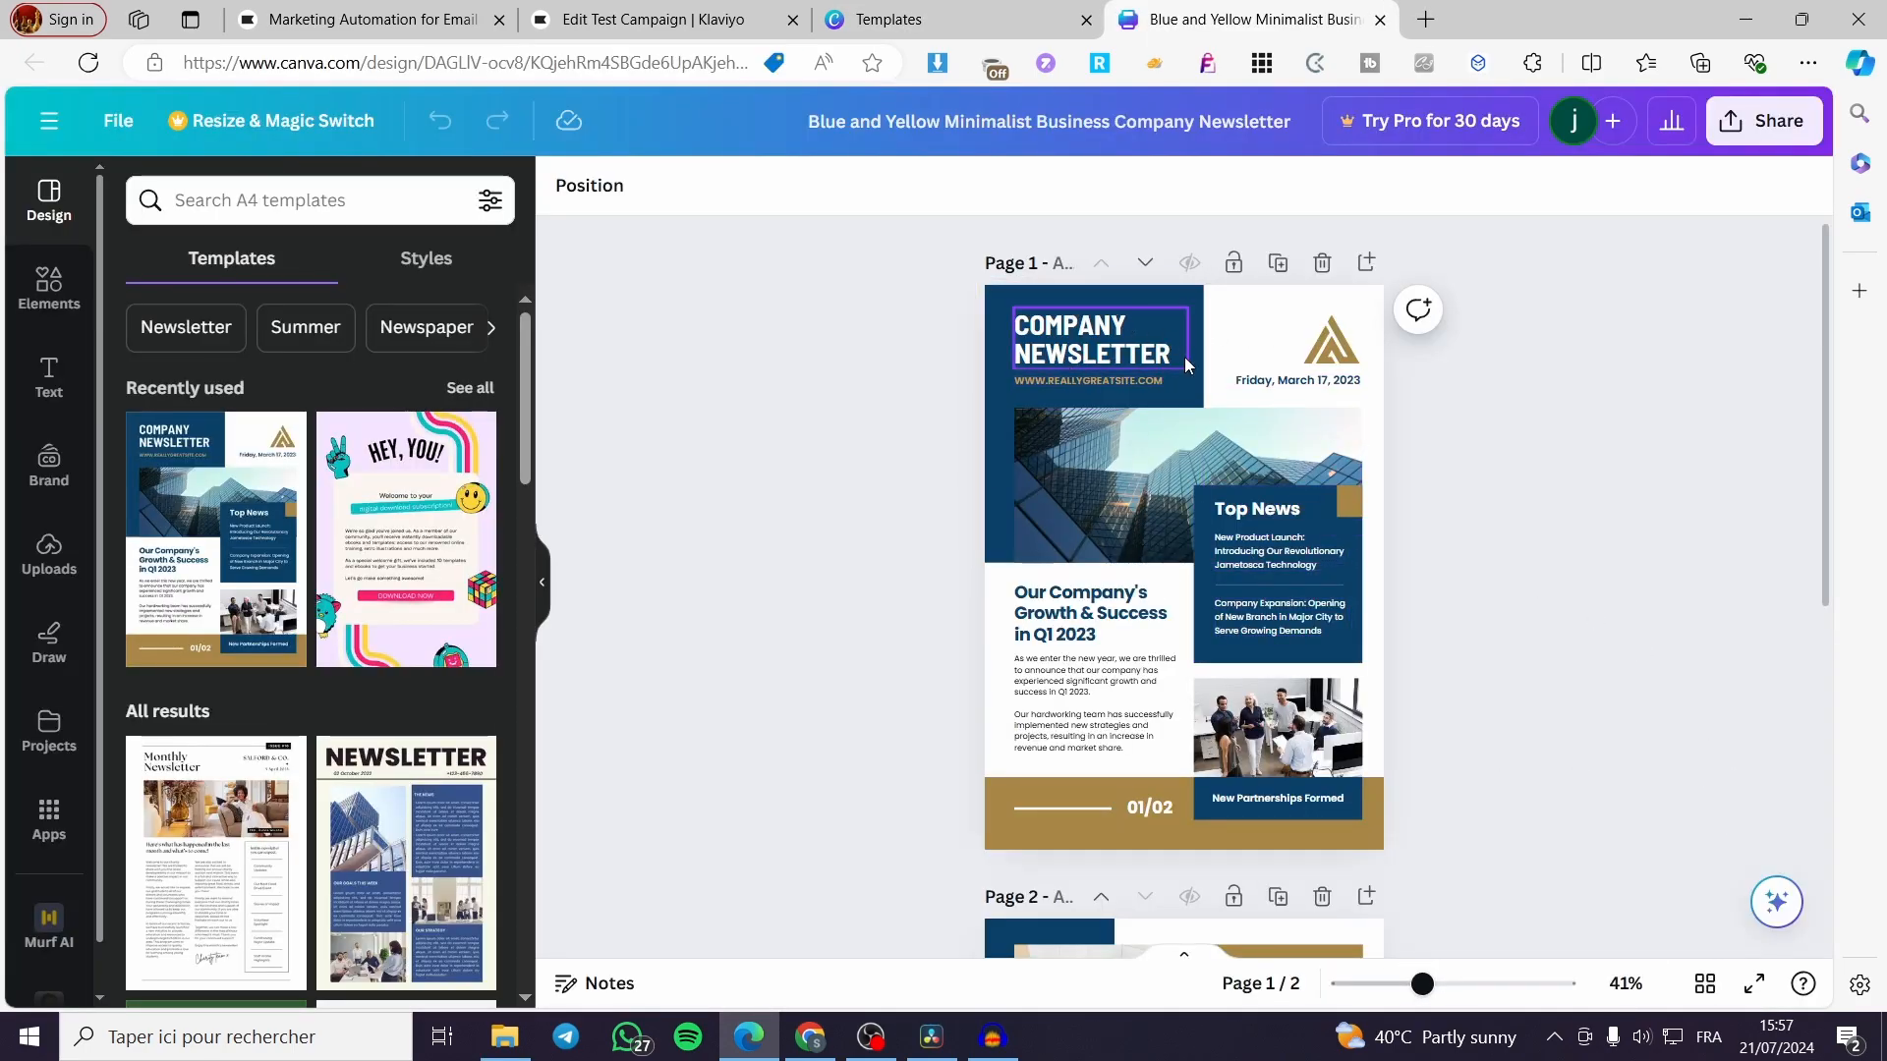
Shorten the page 1 heading to "NEWSLETTER" and remove the website line and the triangular logo.
{"action": "left_click", "coordinate": [1111, 346]}
{"action": "left_click", "coordinate": [1139, 327]}
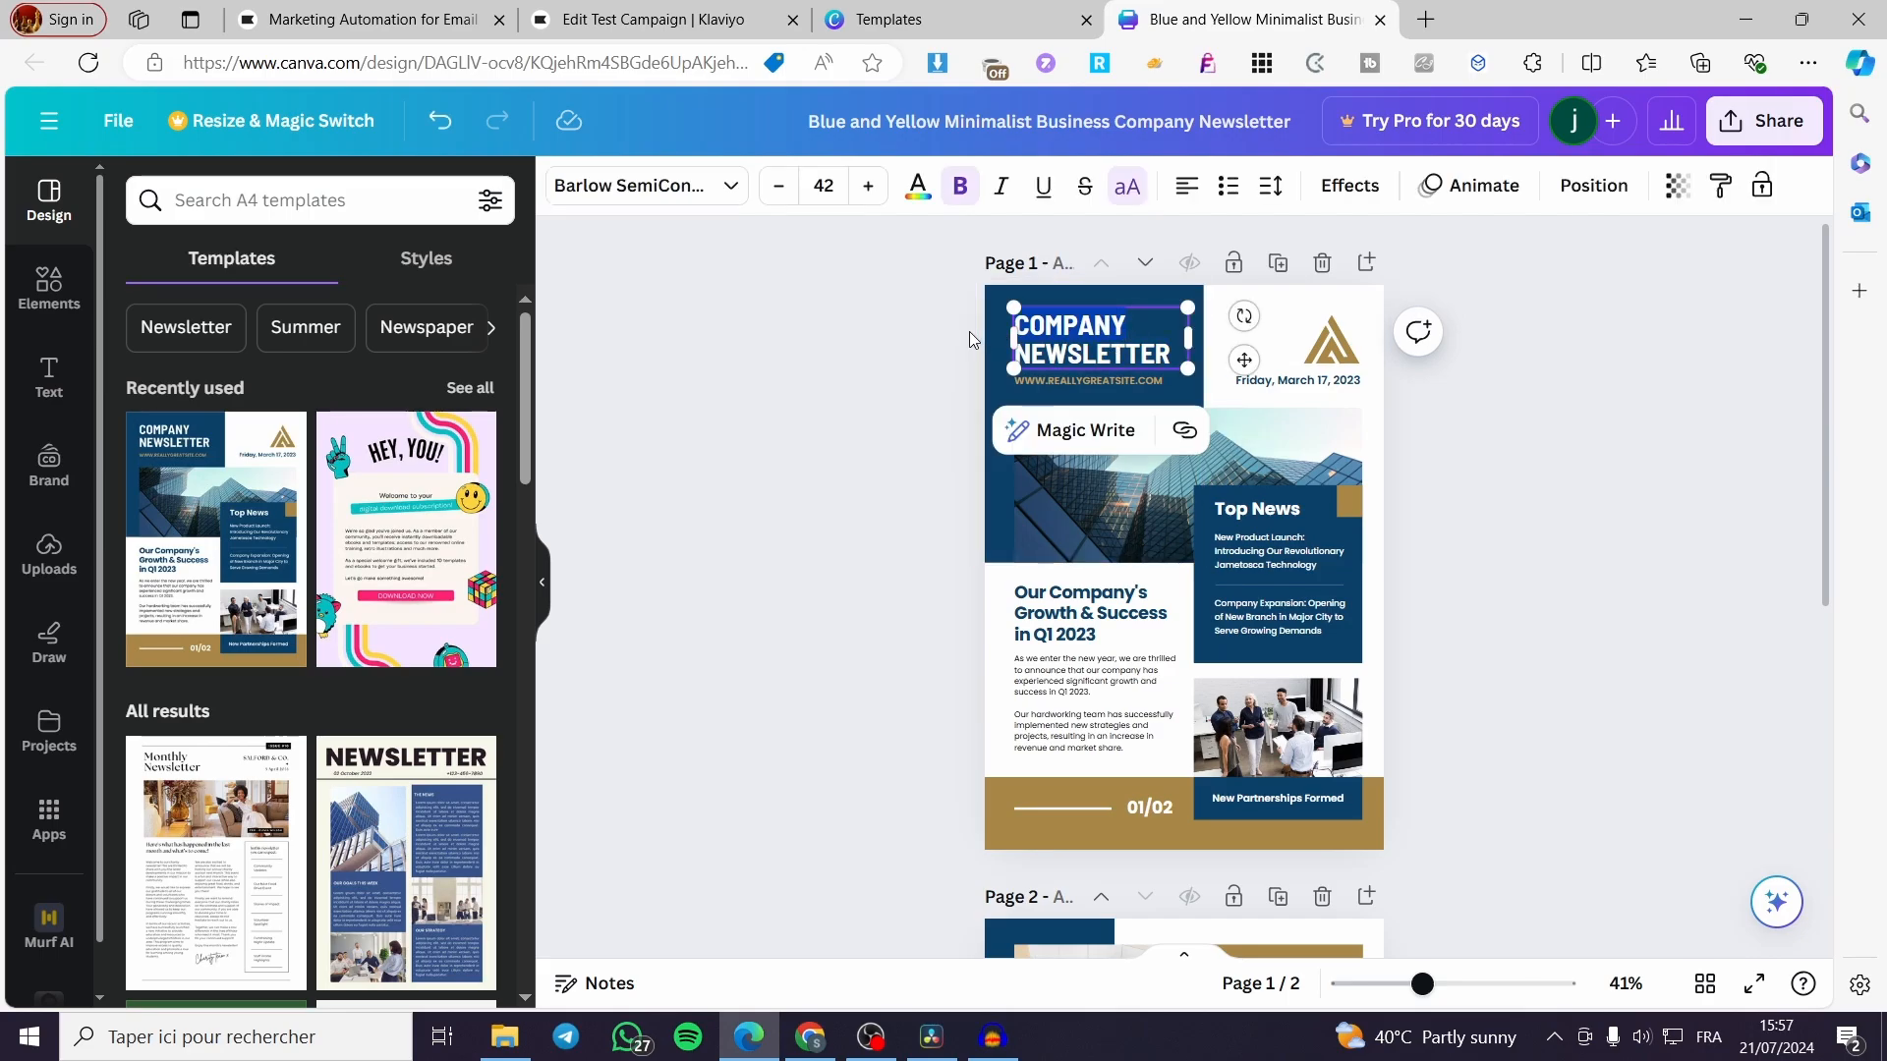
{"action": "key", "text": "BackSpace"}
{"action": "left_click", "coordinate": [1287, 396]}
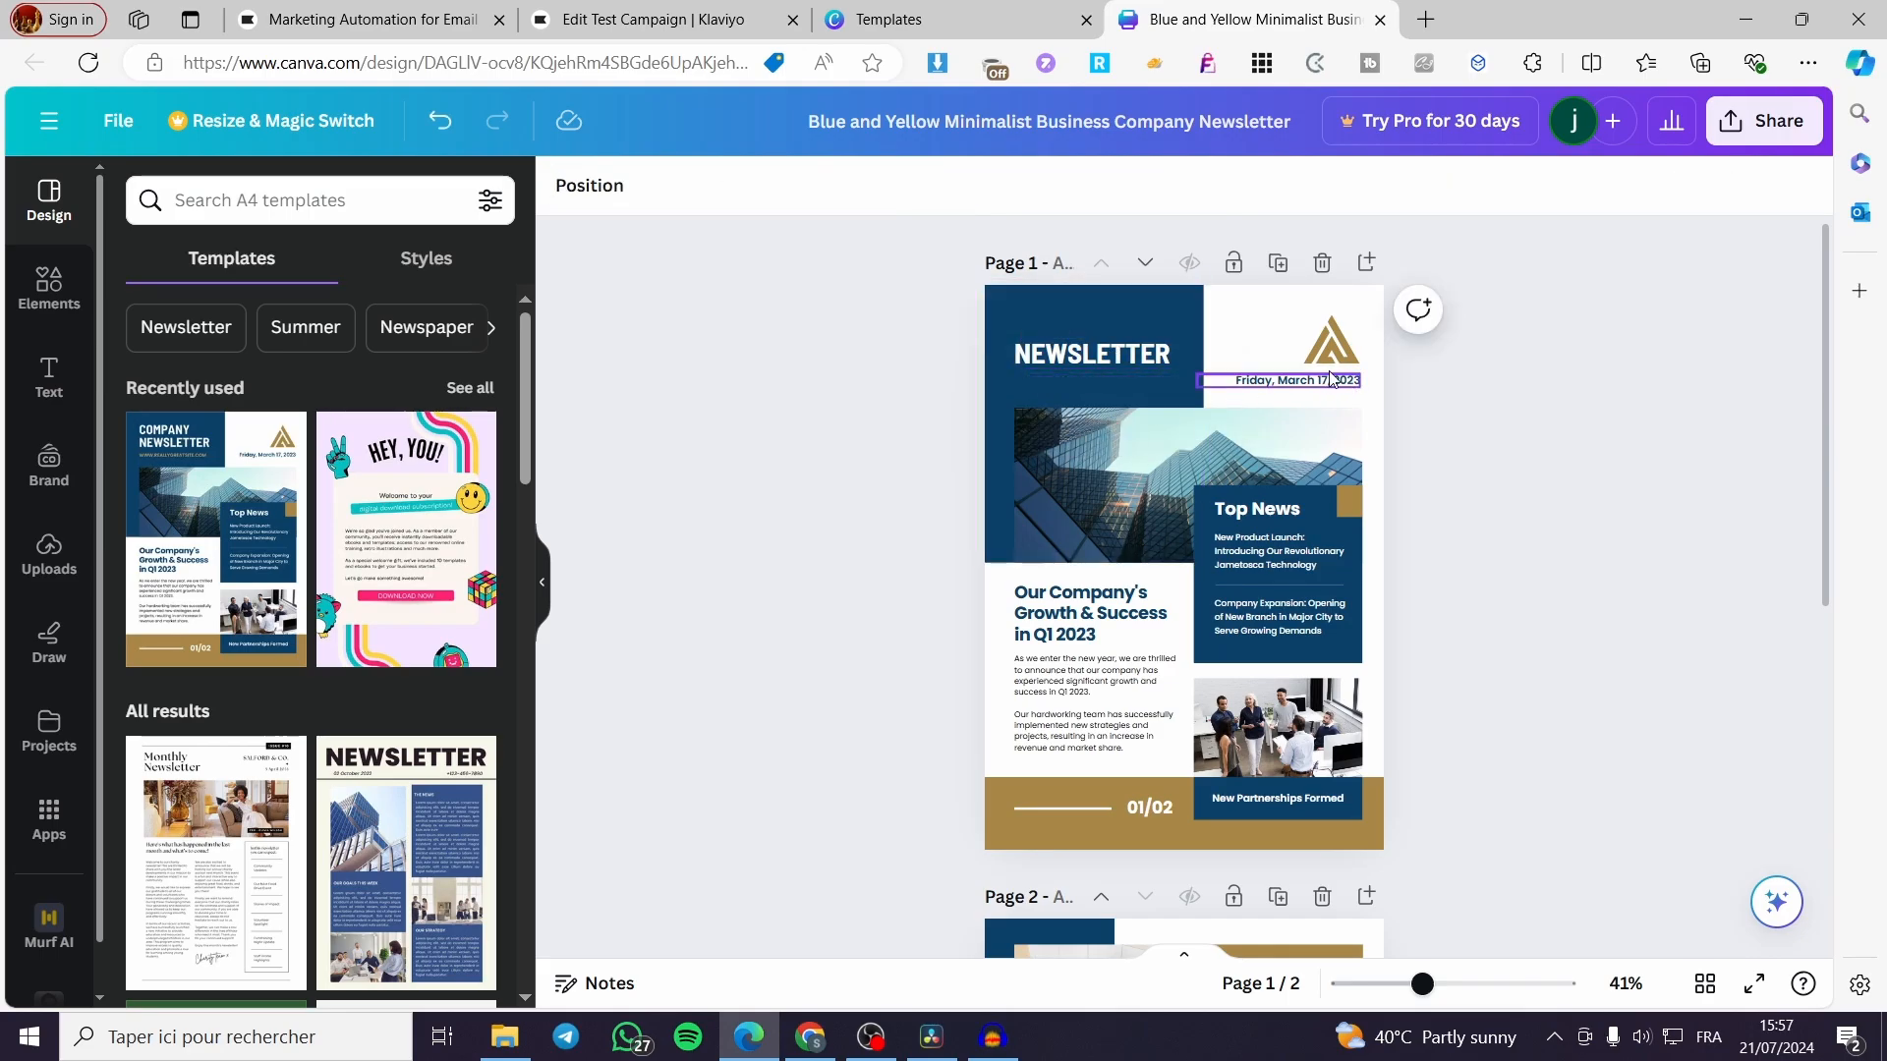
{"action": "left_click", "coordinate": [1332, 385]}
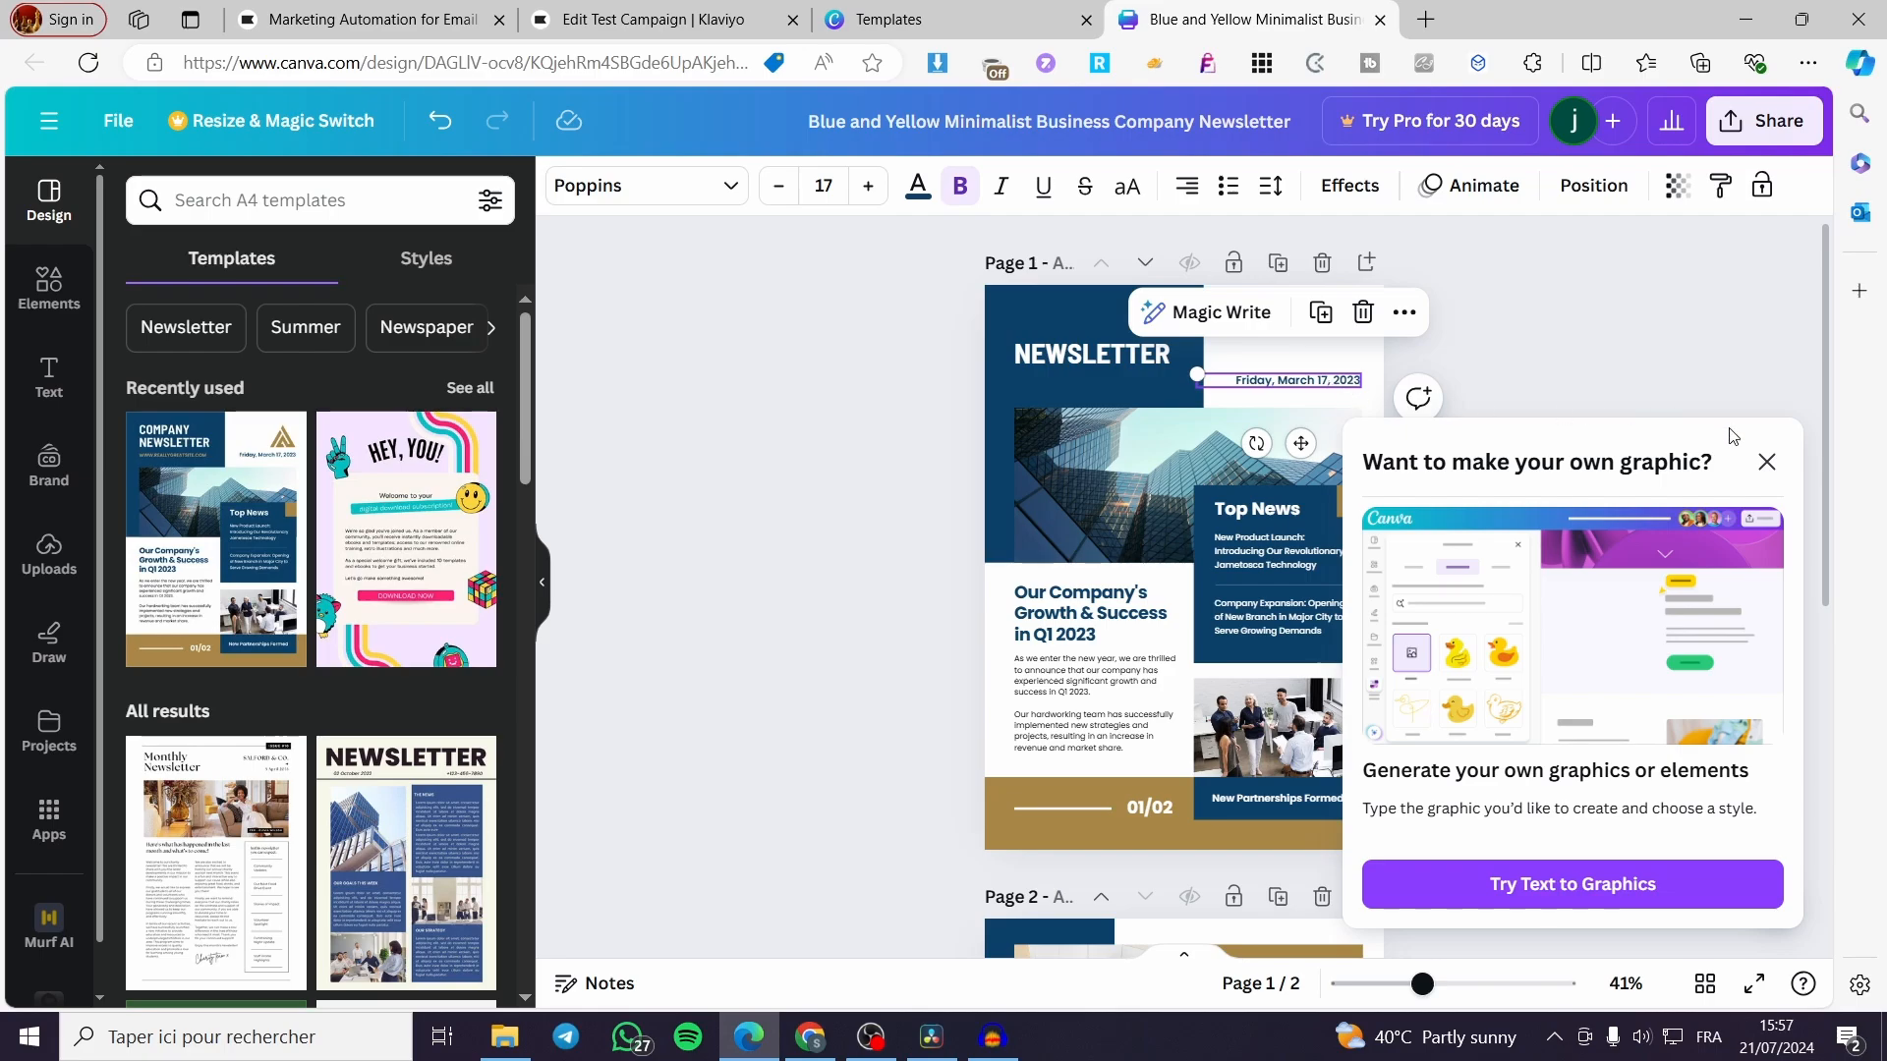
{"action": "left_click", "coordinate": [1766, 462]}
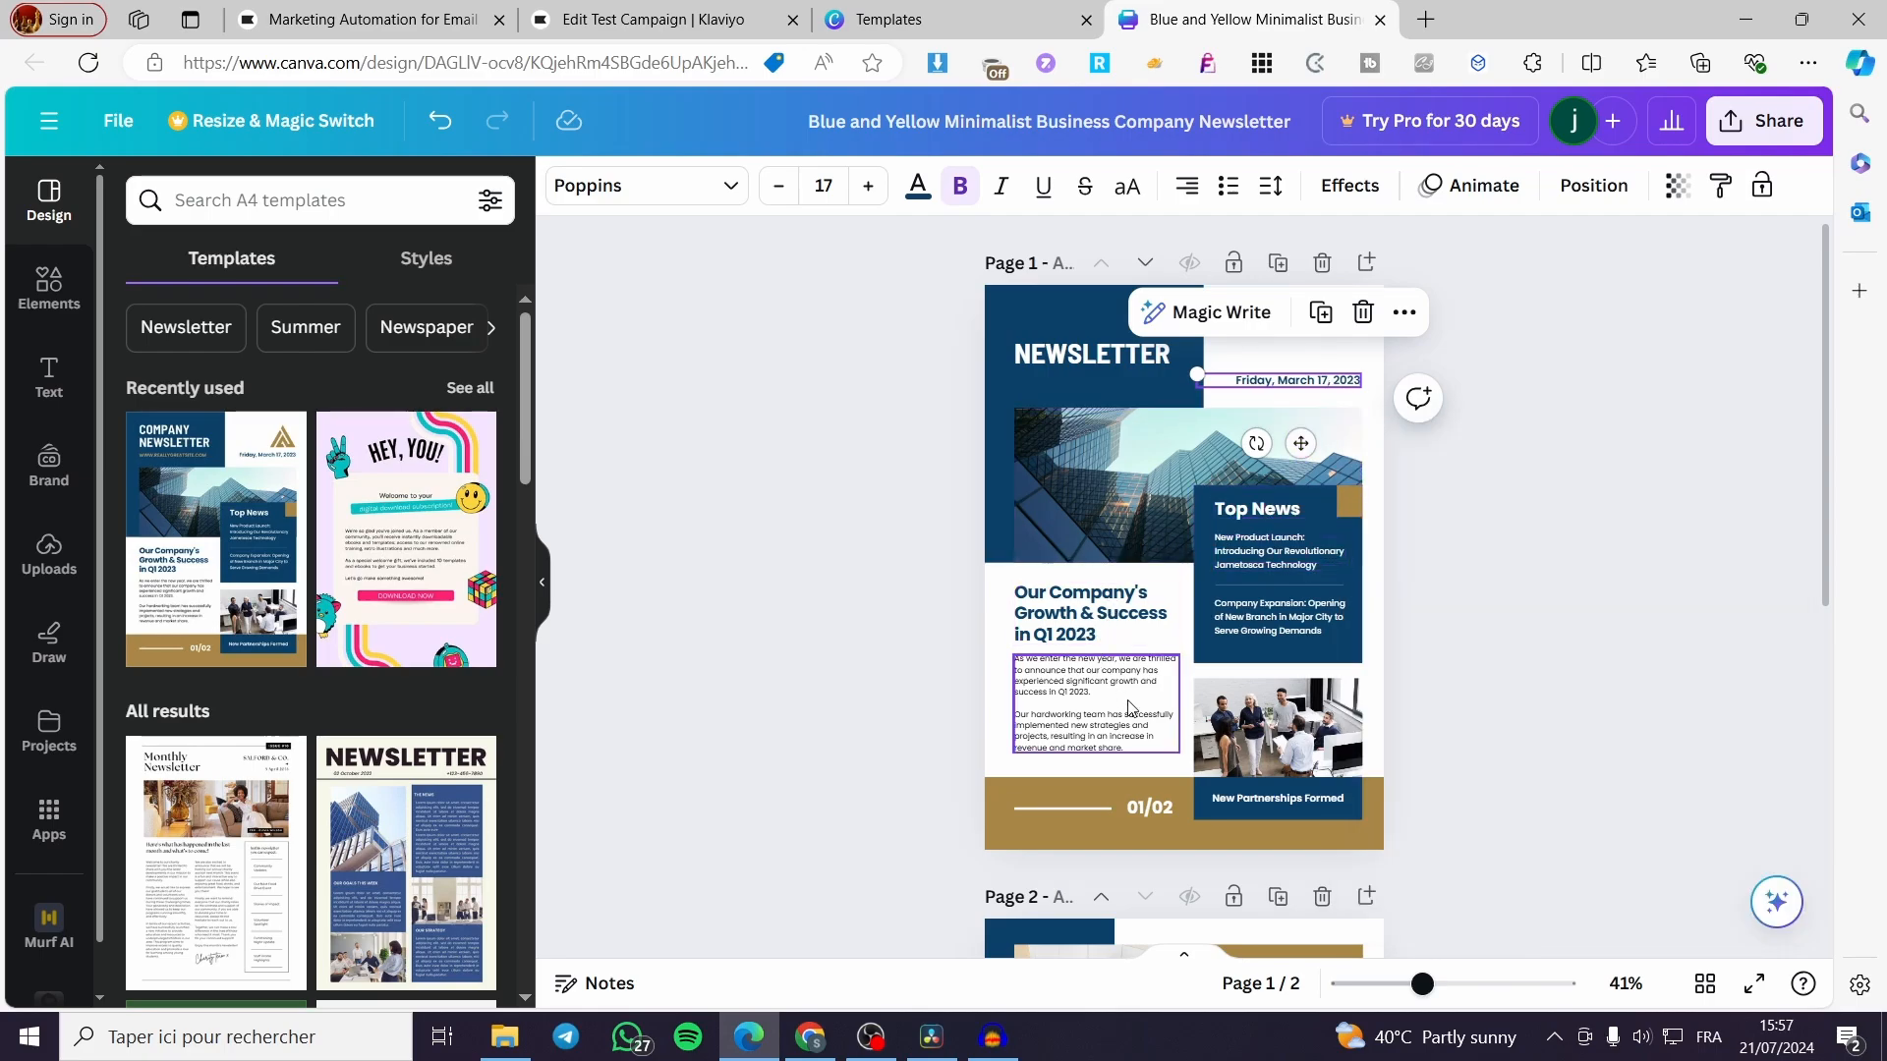
Delete the "01/02" page number from the gold footer and remove the design's second page.
{"action": "left_click", "coordinate": [1147, 809]}
{"action": "key", "text": "Delete"}
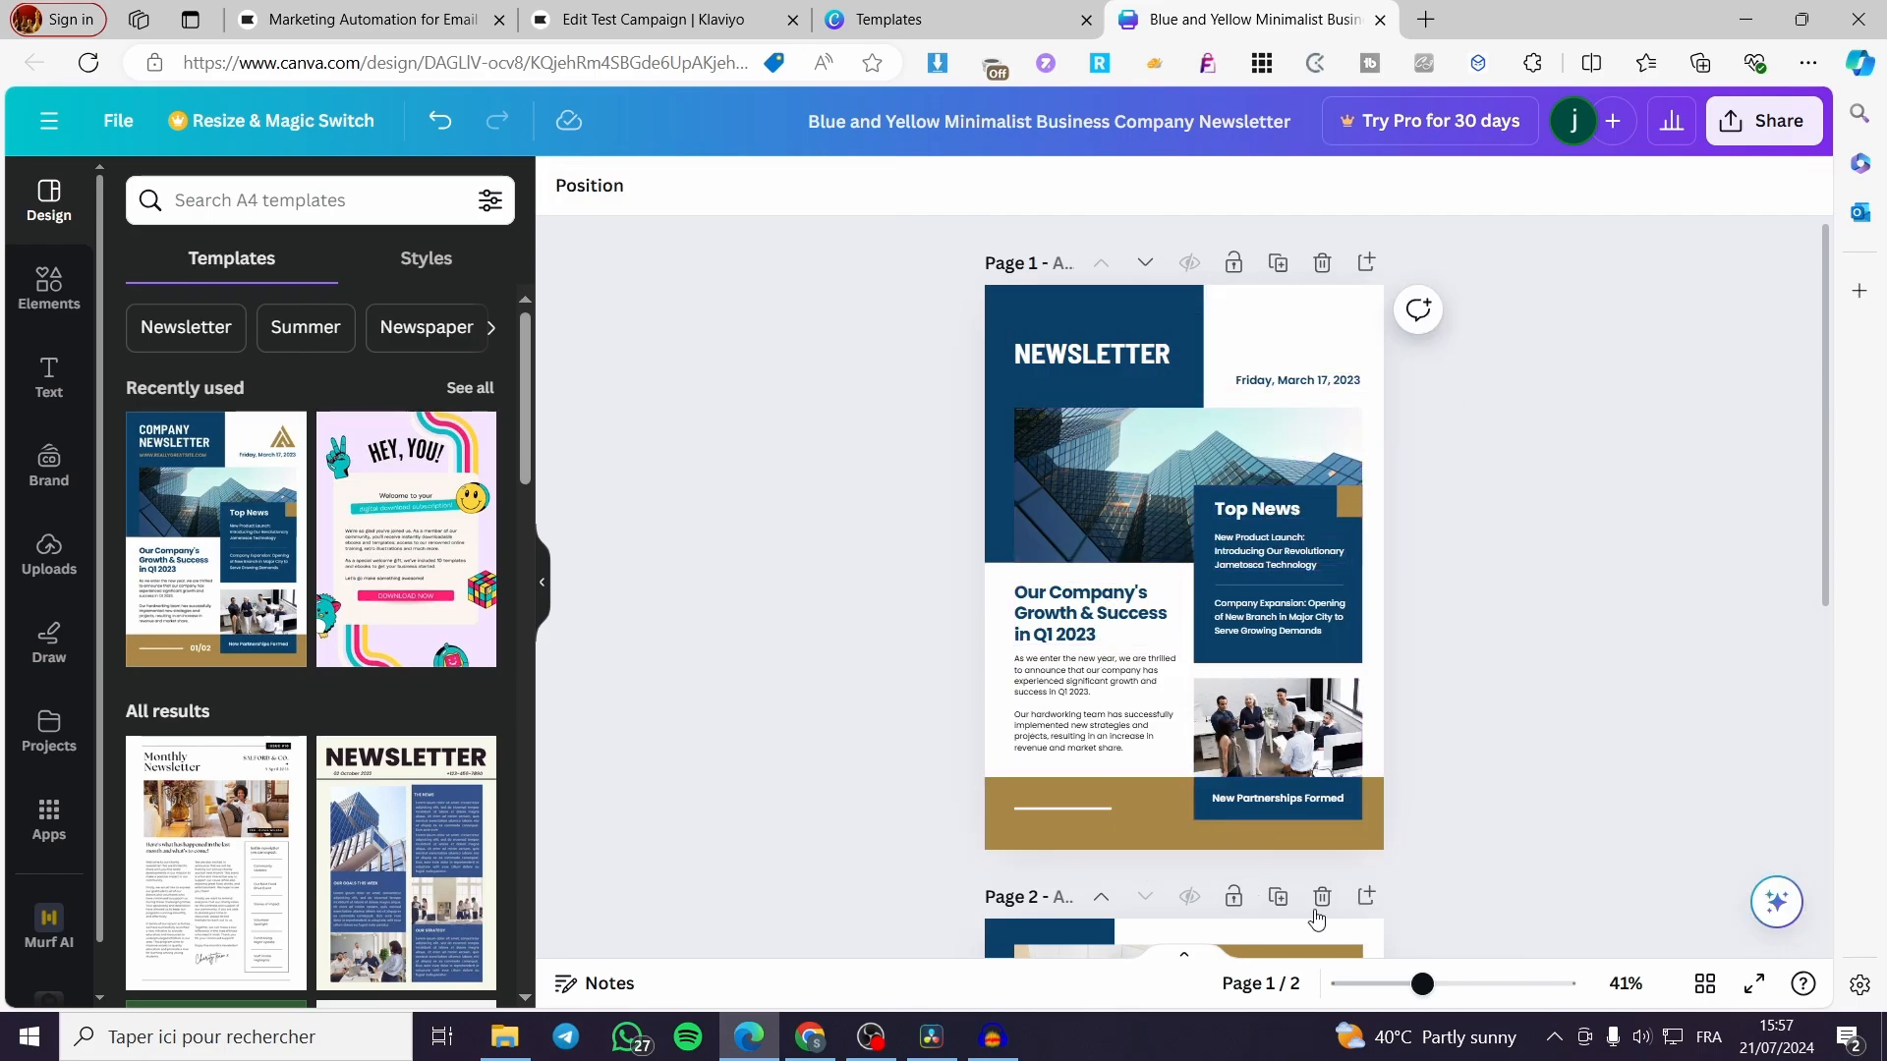
{"action": "left_click", "coordinate": [1316, 912]}
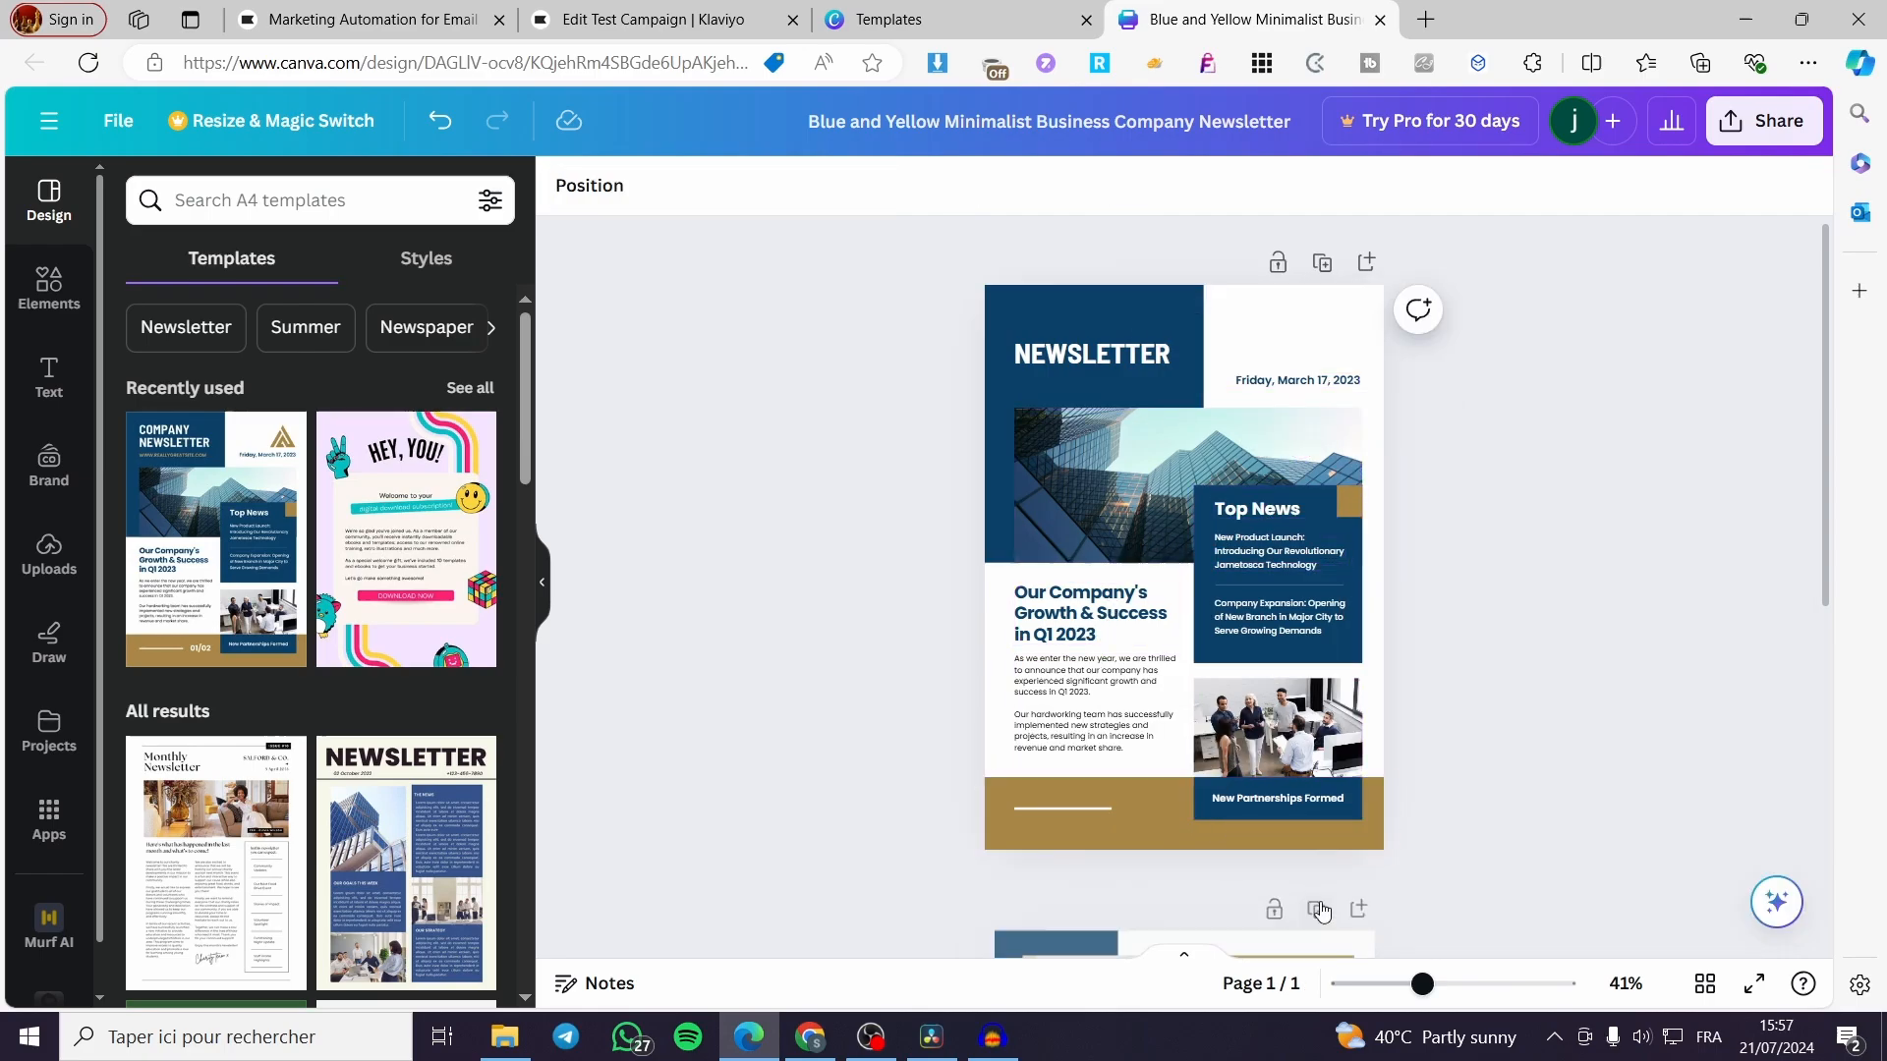
{"action": "left_click", "coordinate": [1324, 796]}
{"action": "key", "text": "Delete"}
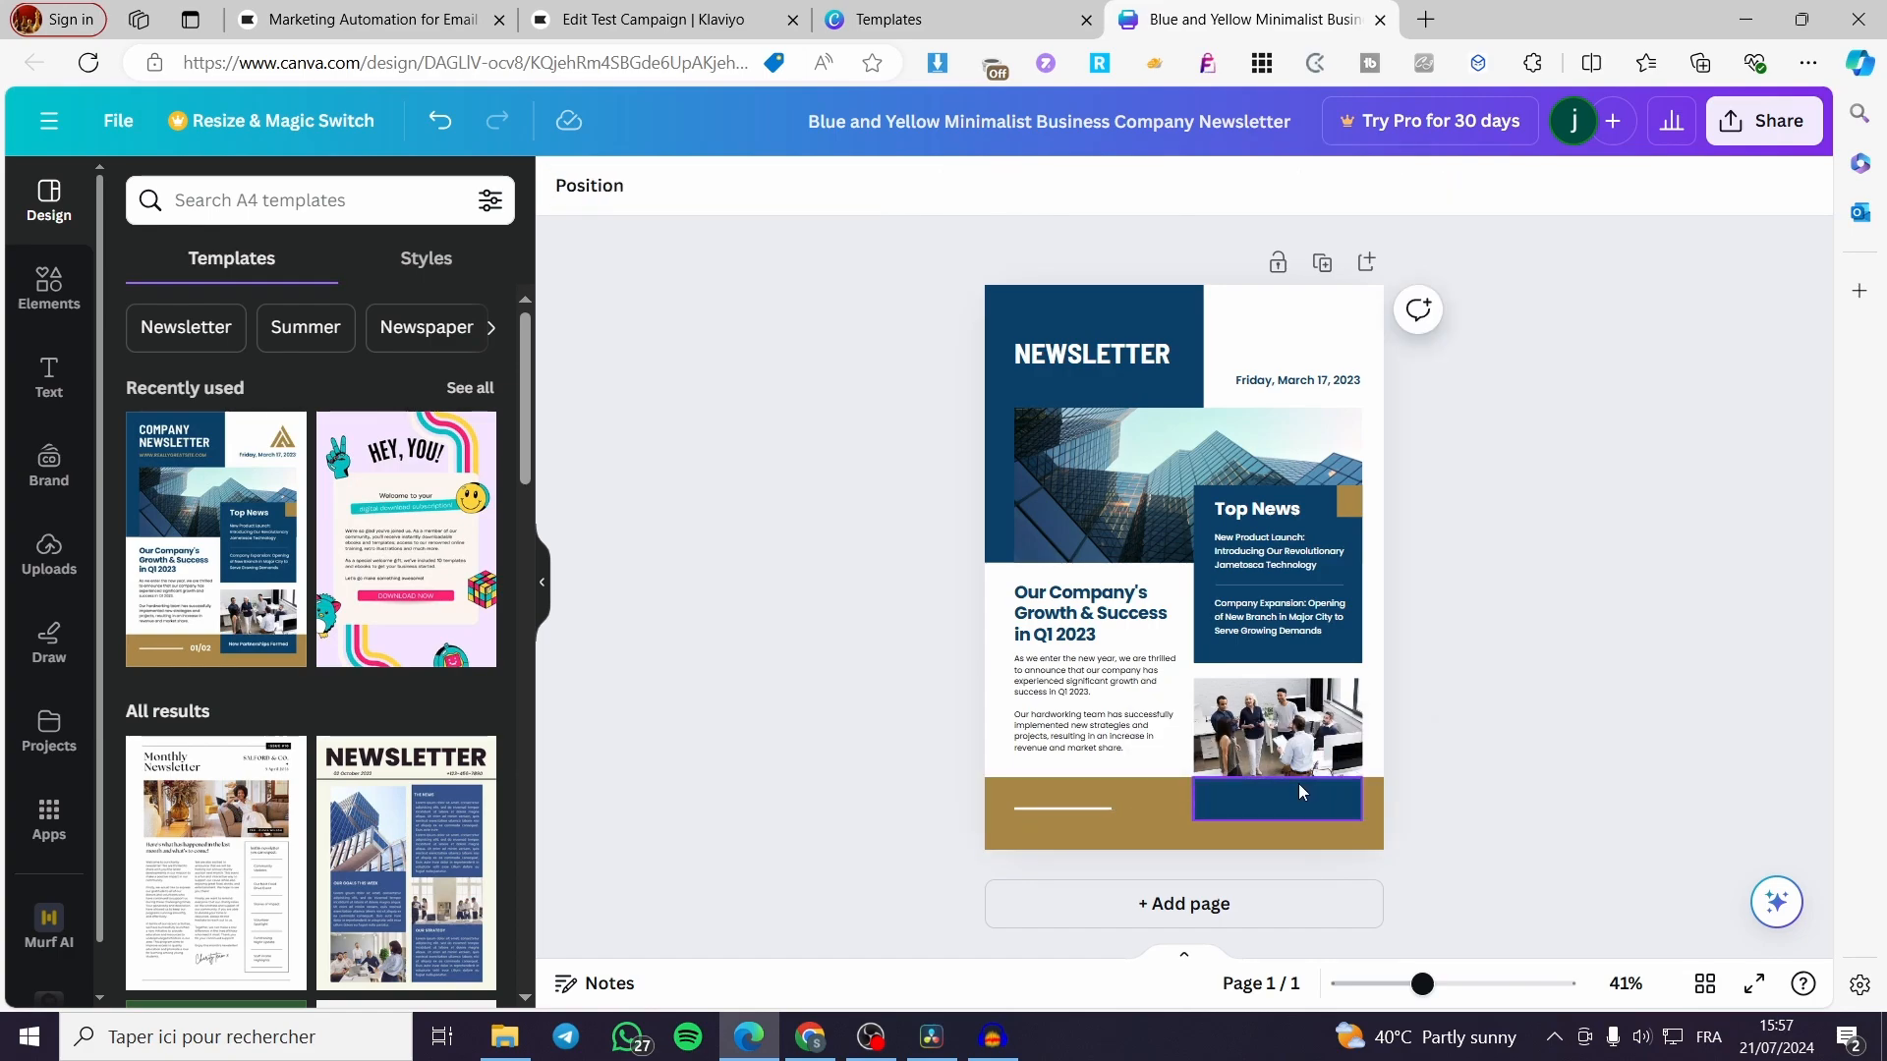
{"action": "key", "text": "ctrl+z"}
Delete the team meeting photo and the building photo while keeping their picture frames.
{"action": "left_click", "coordinate": [1278, 732]}
{"action": "left_click", "coordinate": [1278, 617]}
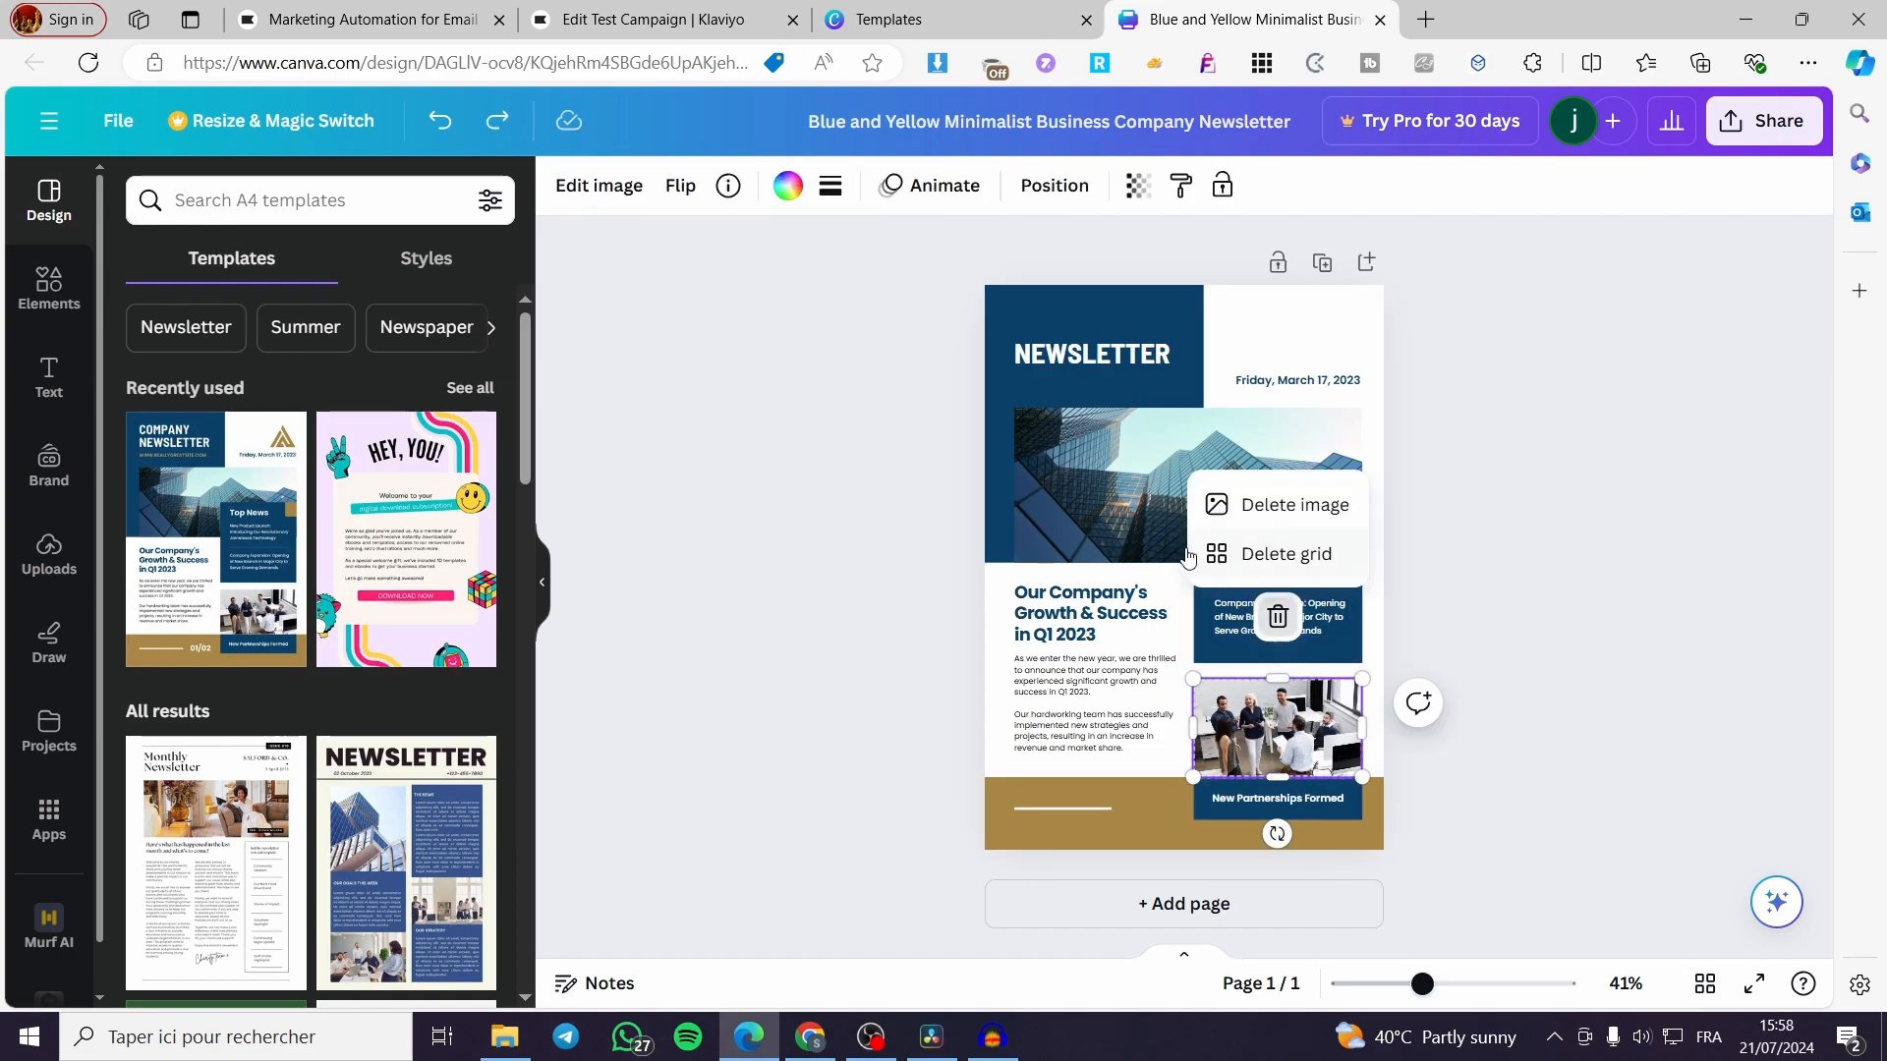
{"action": "left_click", "coordinate": [1284, 504]}
{"action": "left_click", "coordinate": [1194, 488]}
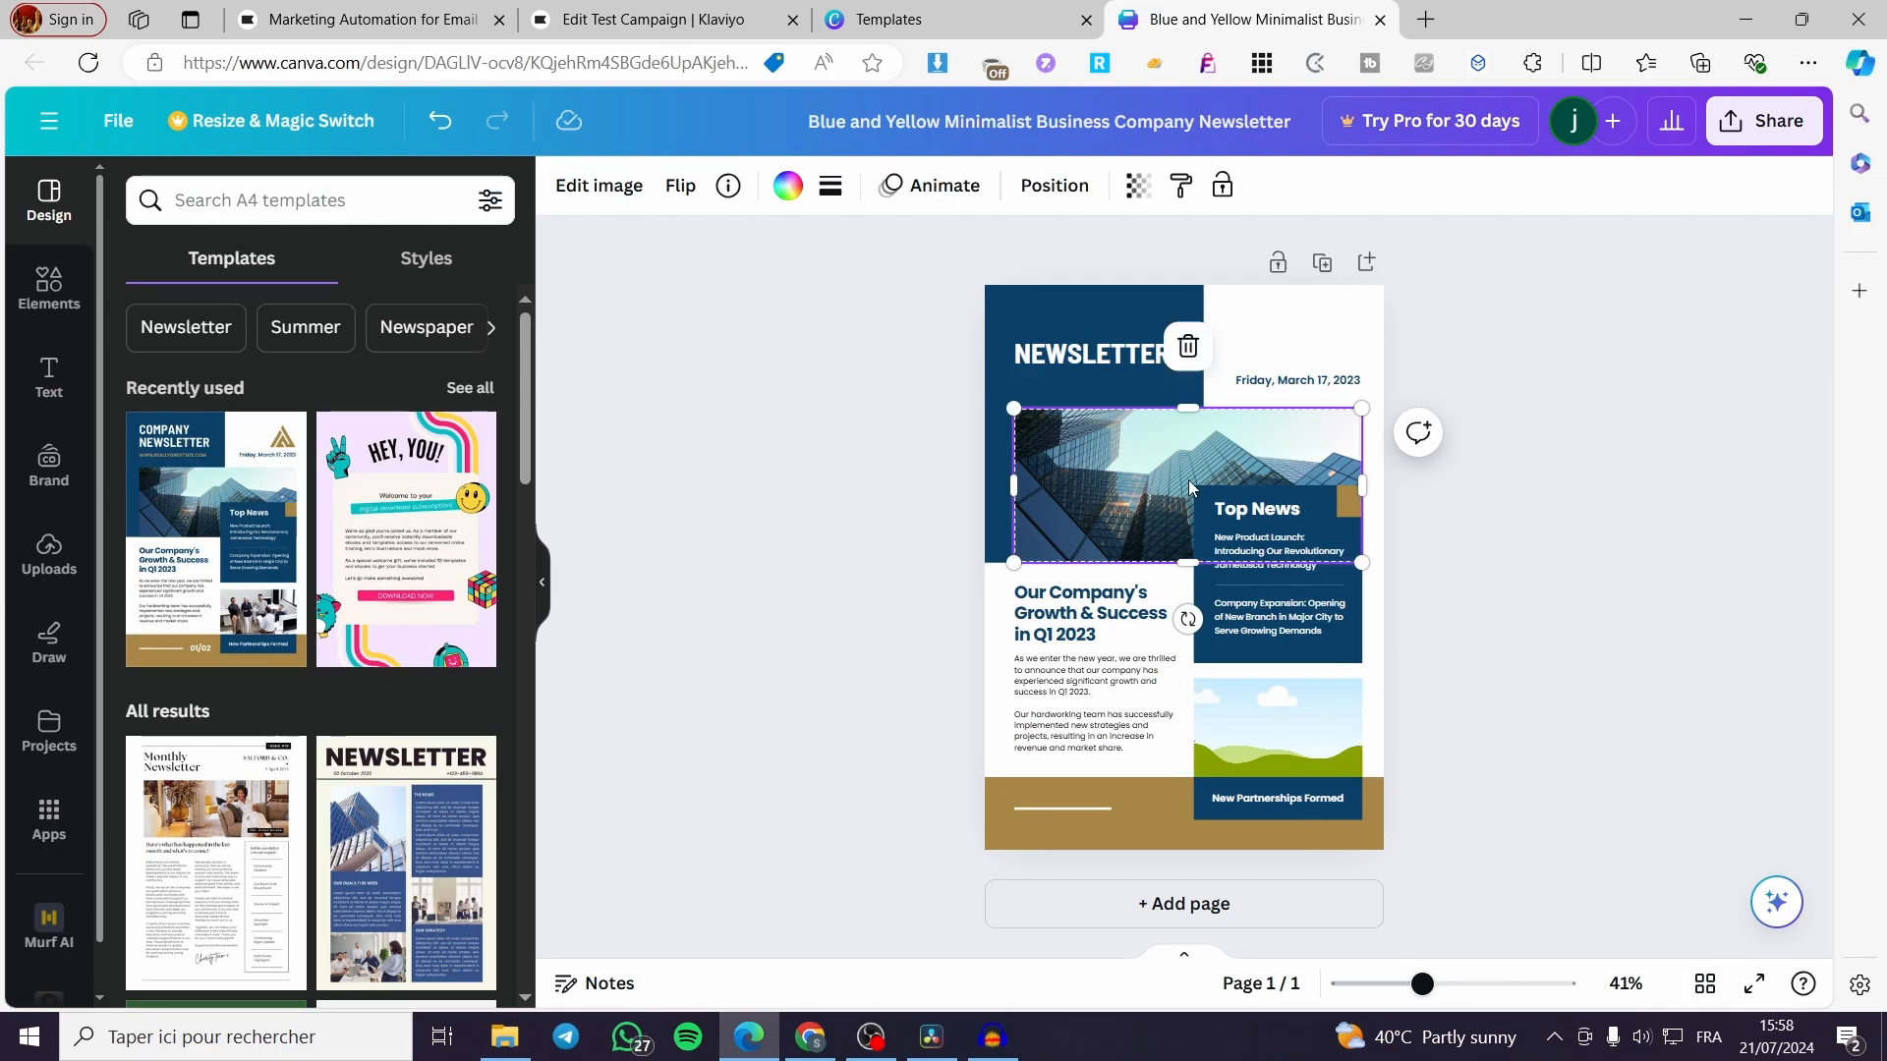
{"action": "key", "text": "Delete"}
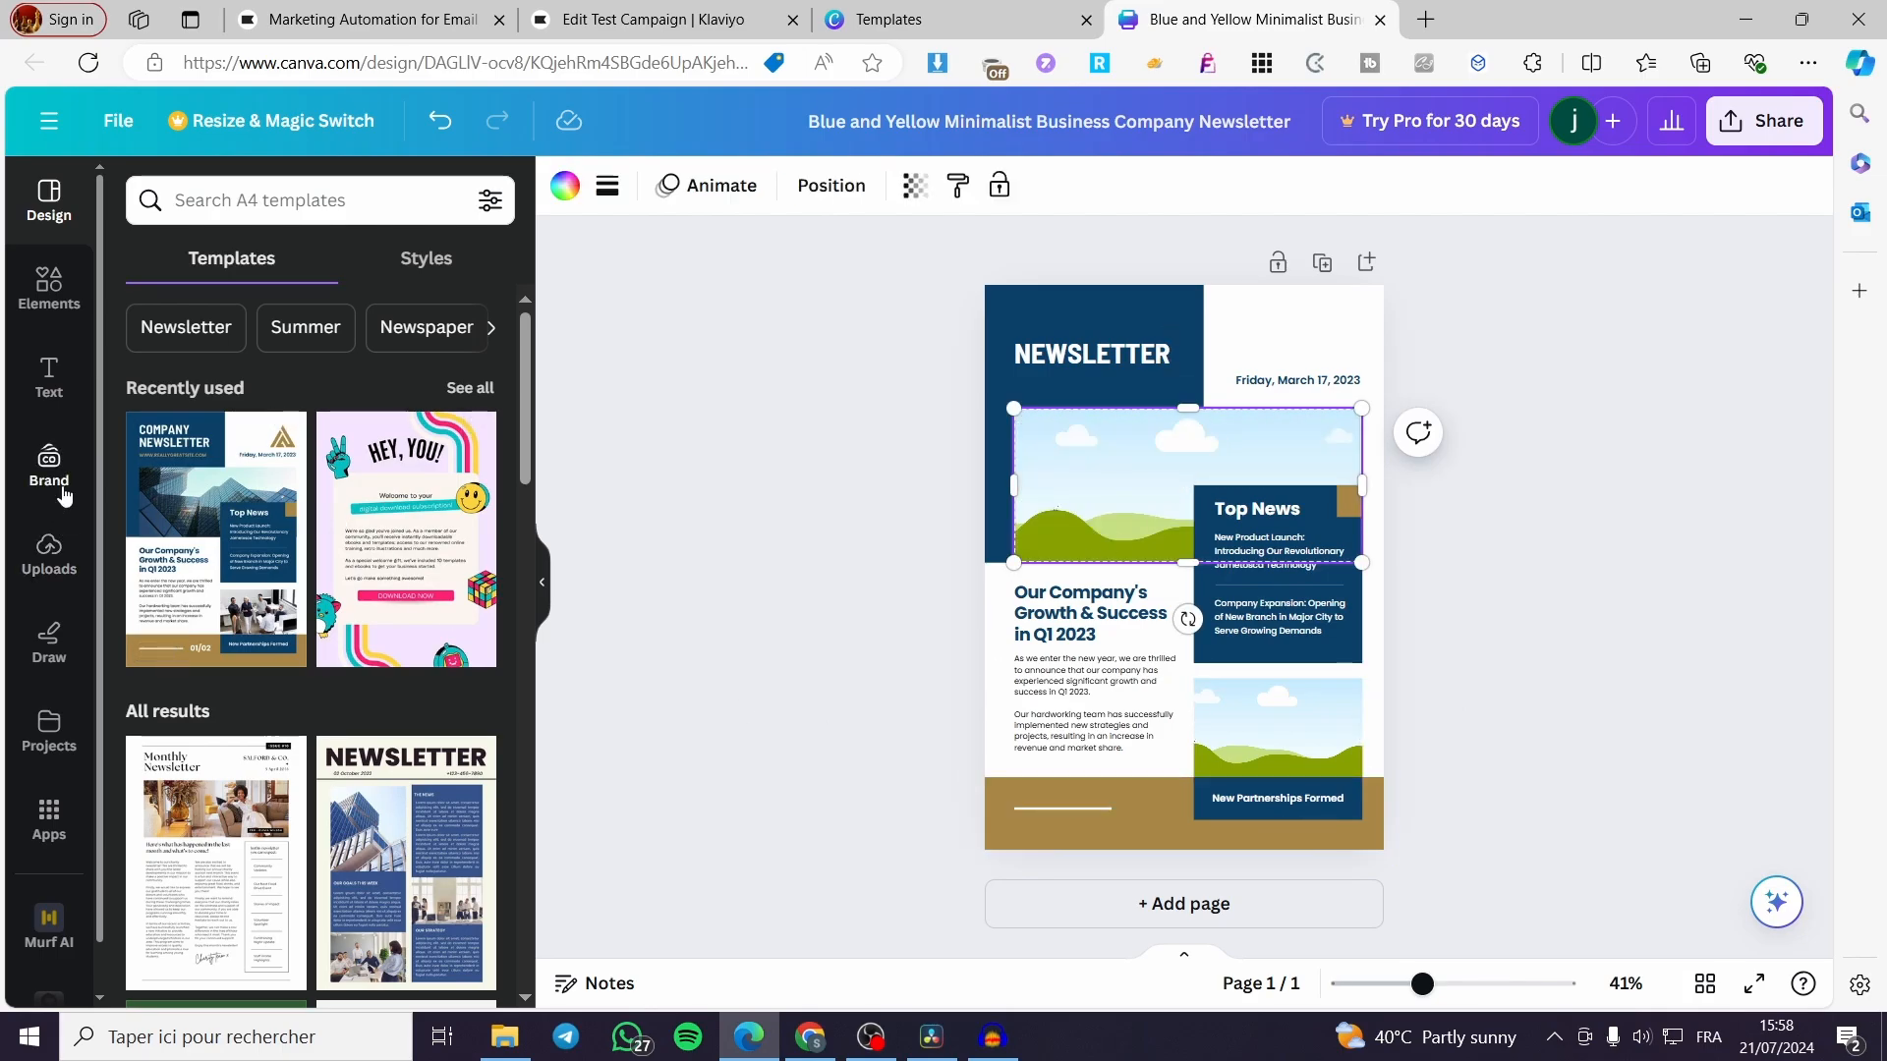
Fill the large frame with the uploaded grey stone mat photo and the small frame with the black mat photo.
{"action": "left_click", "coordinate": [54, 552]}
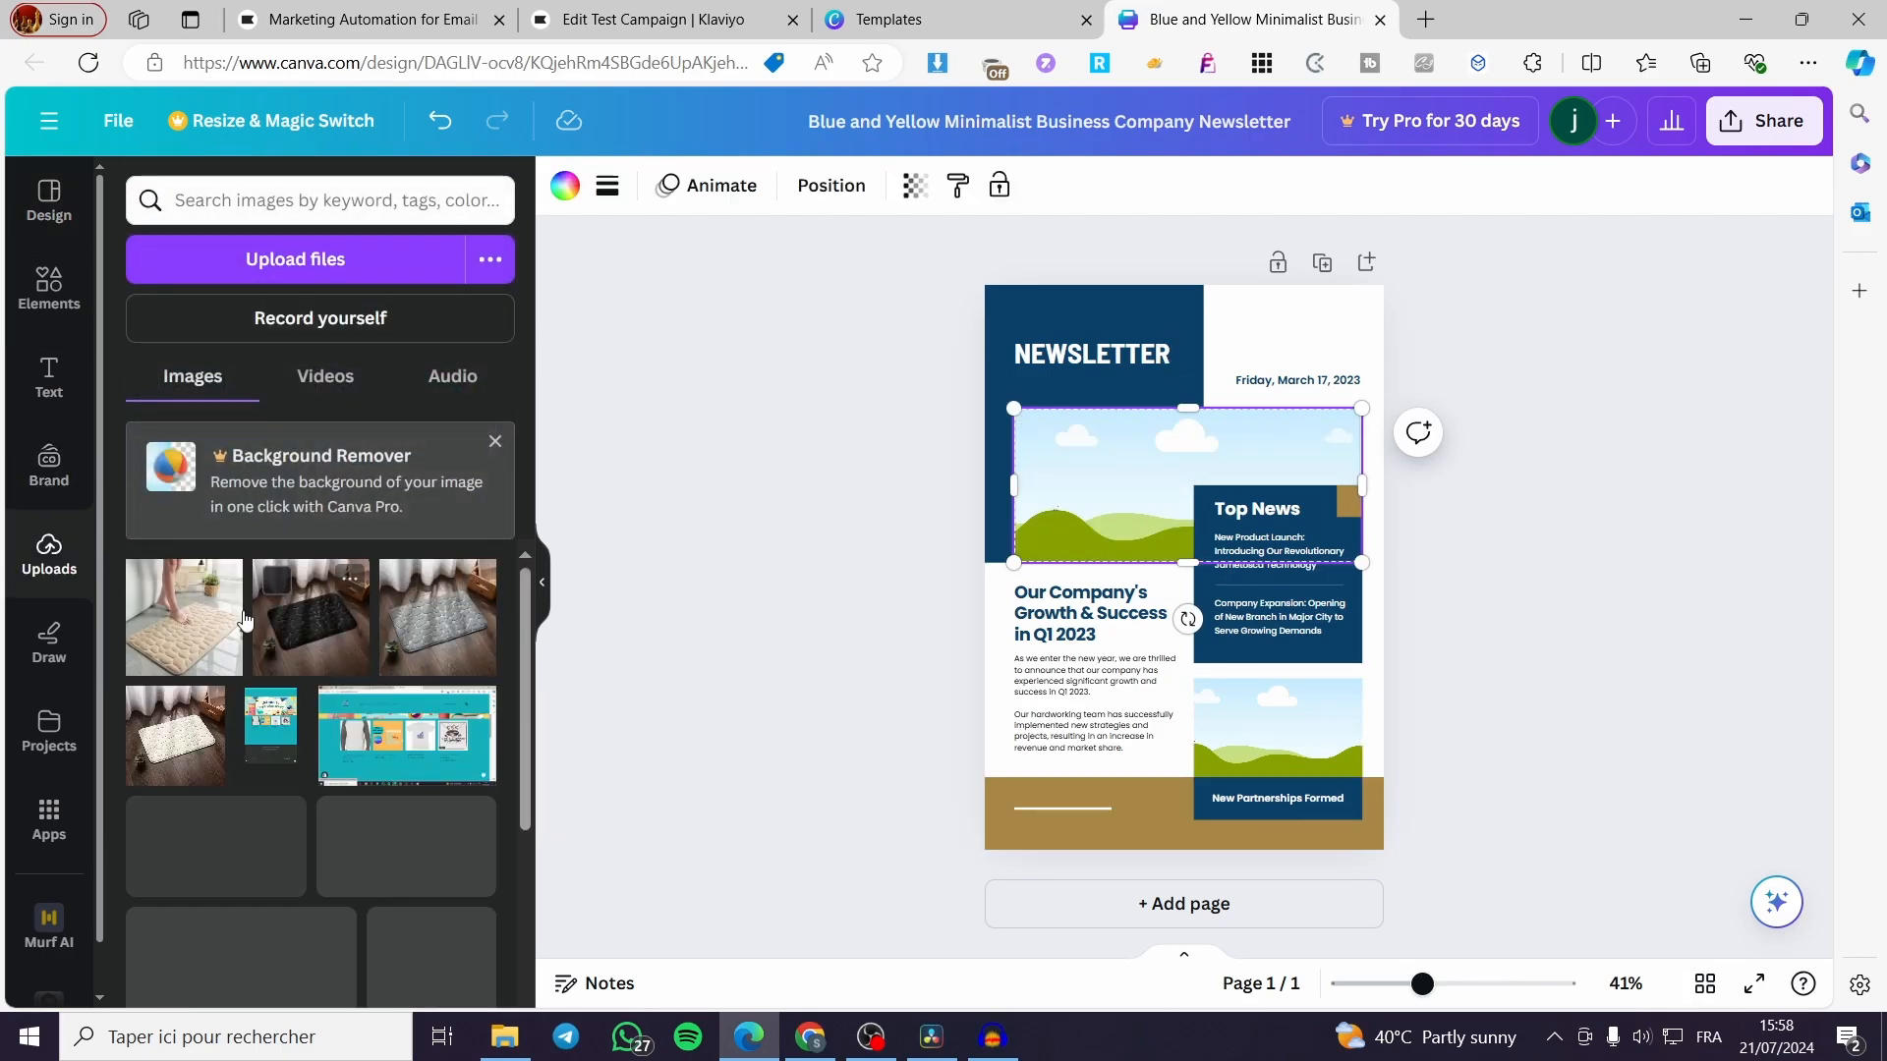
{"action": "left_click", "coordinate": [433, 631]}
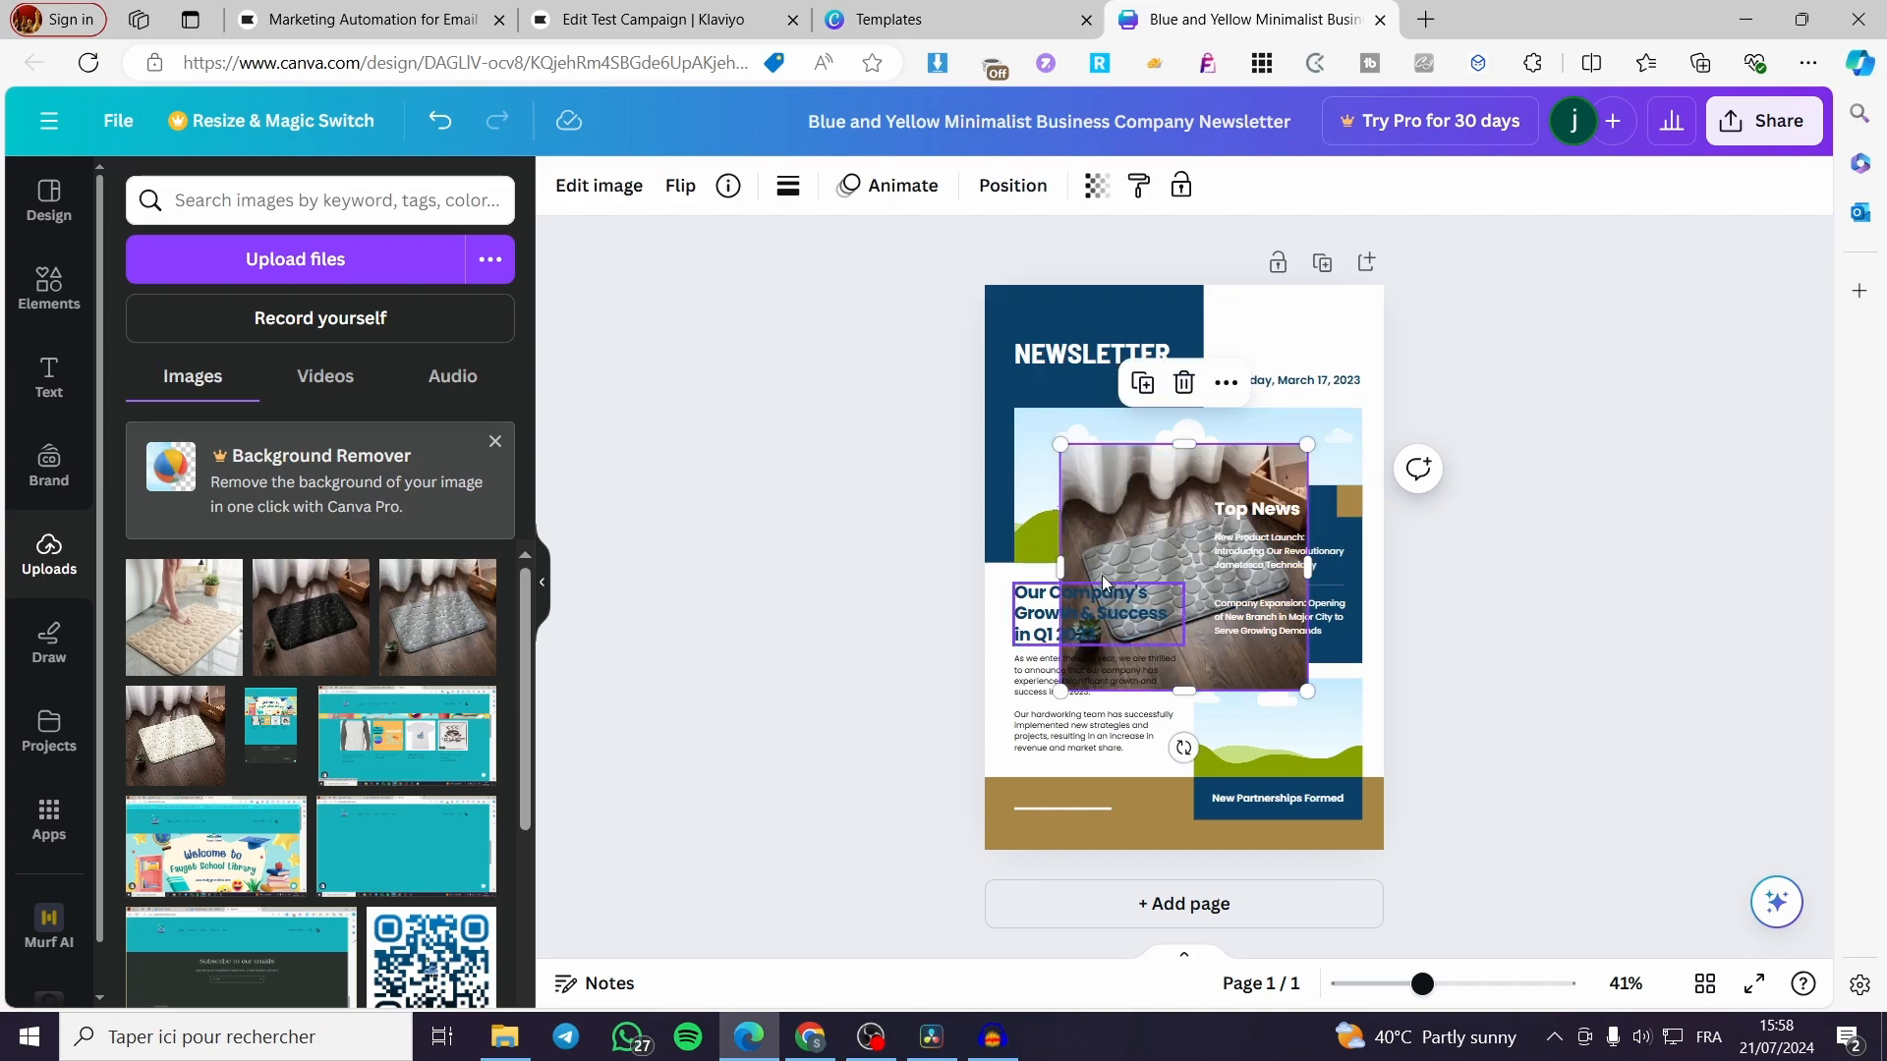
{"action": "left_click_drag", "start_coordinate": [299, 642], "coordinate": [1252, 747]}
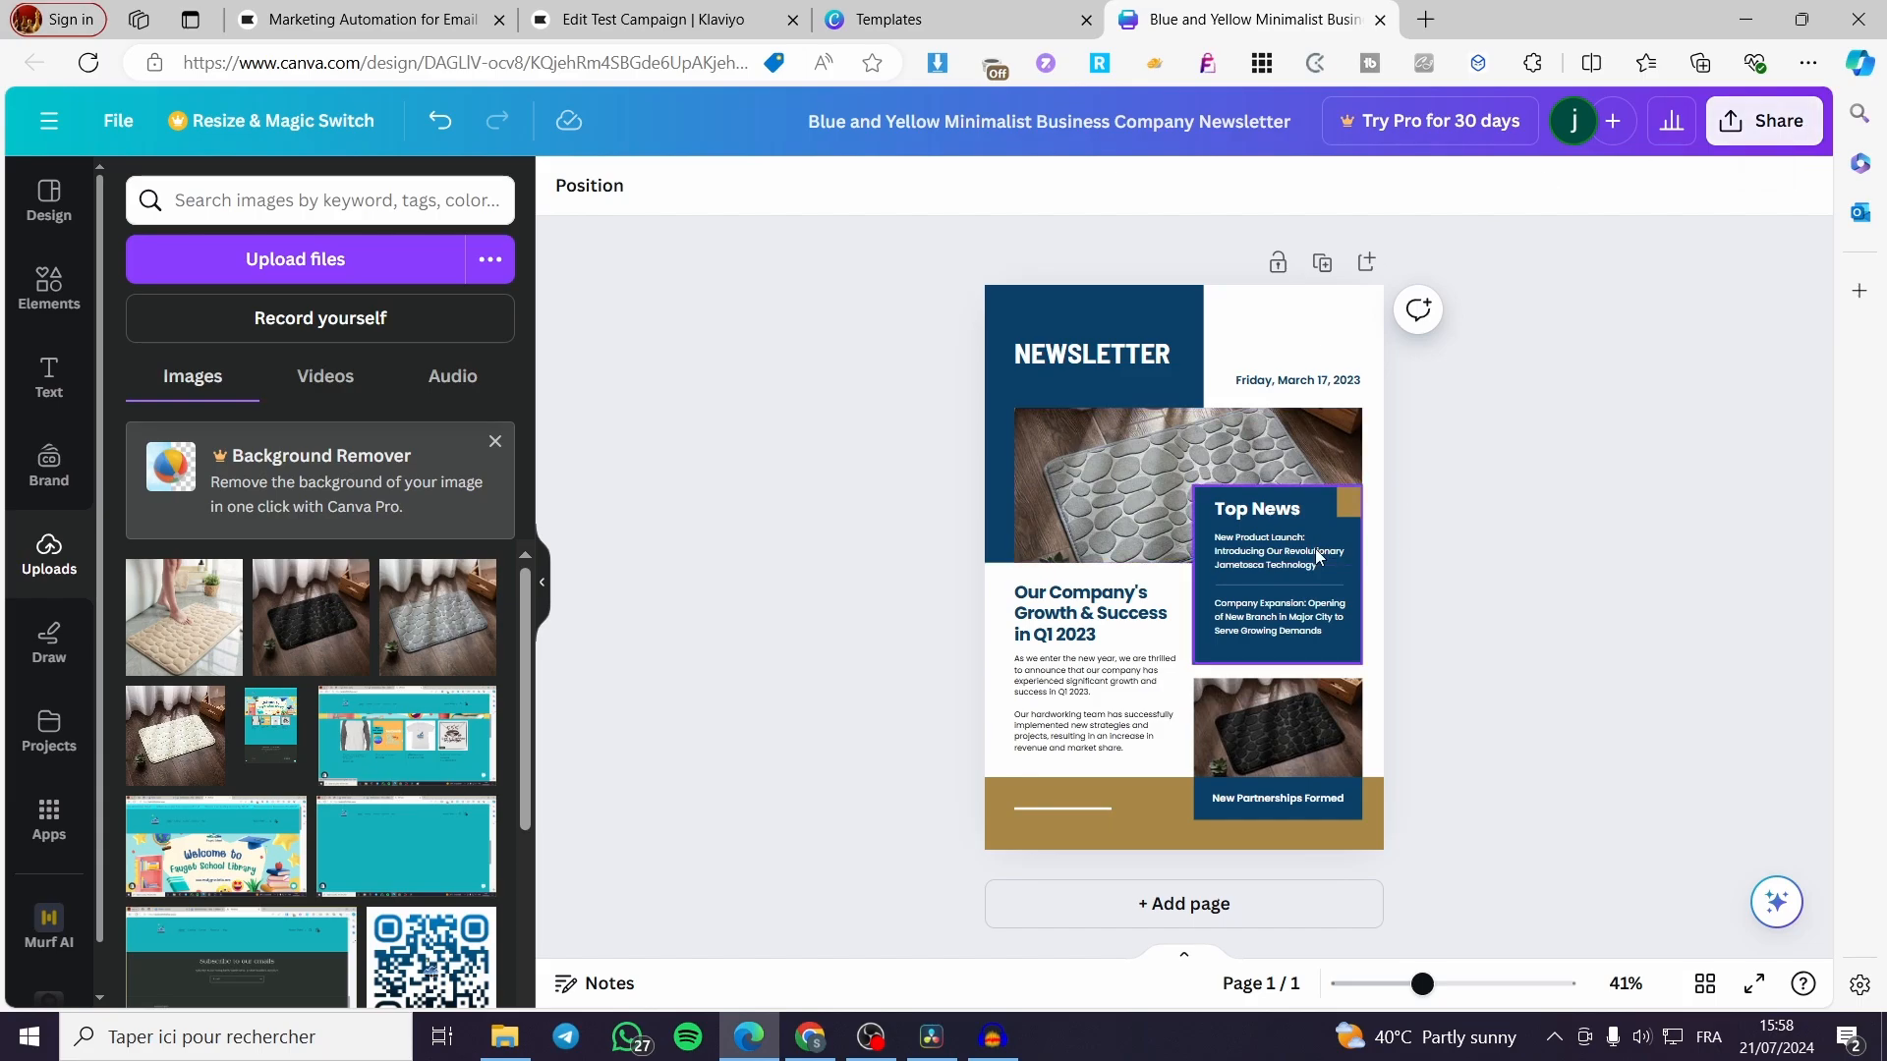
Download the newsletter design as a PNG file.
{"action": "left_click", "coordinate": [1779, 123]}
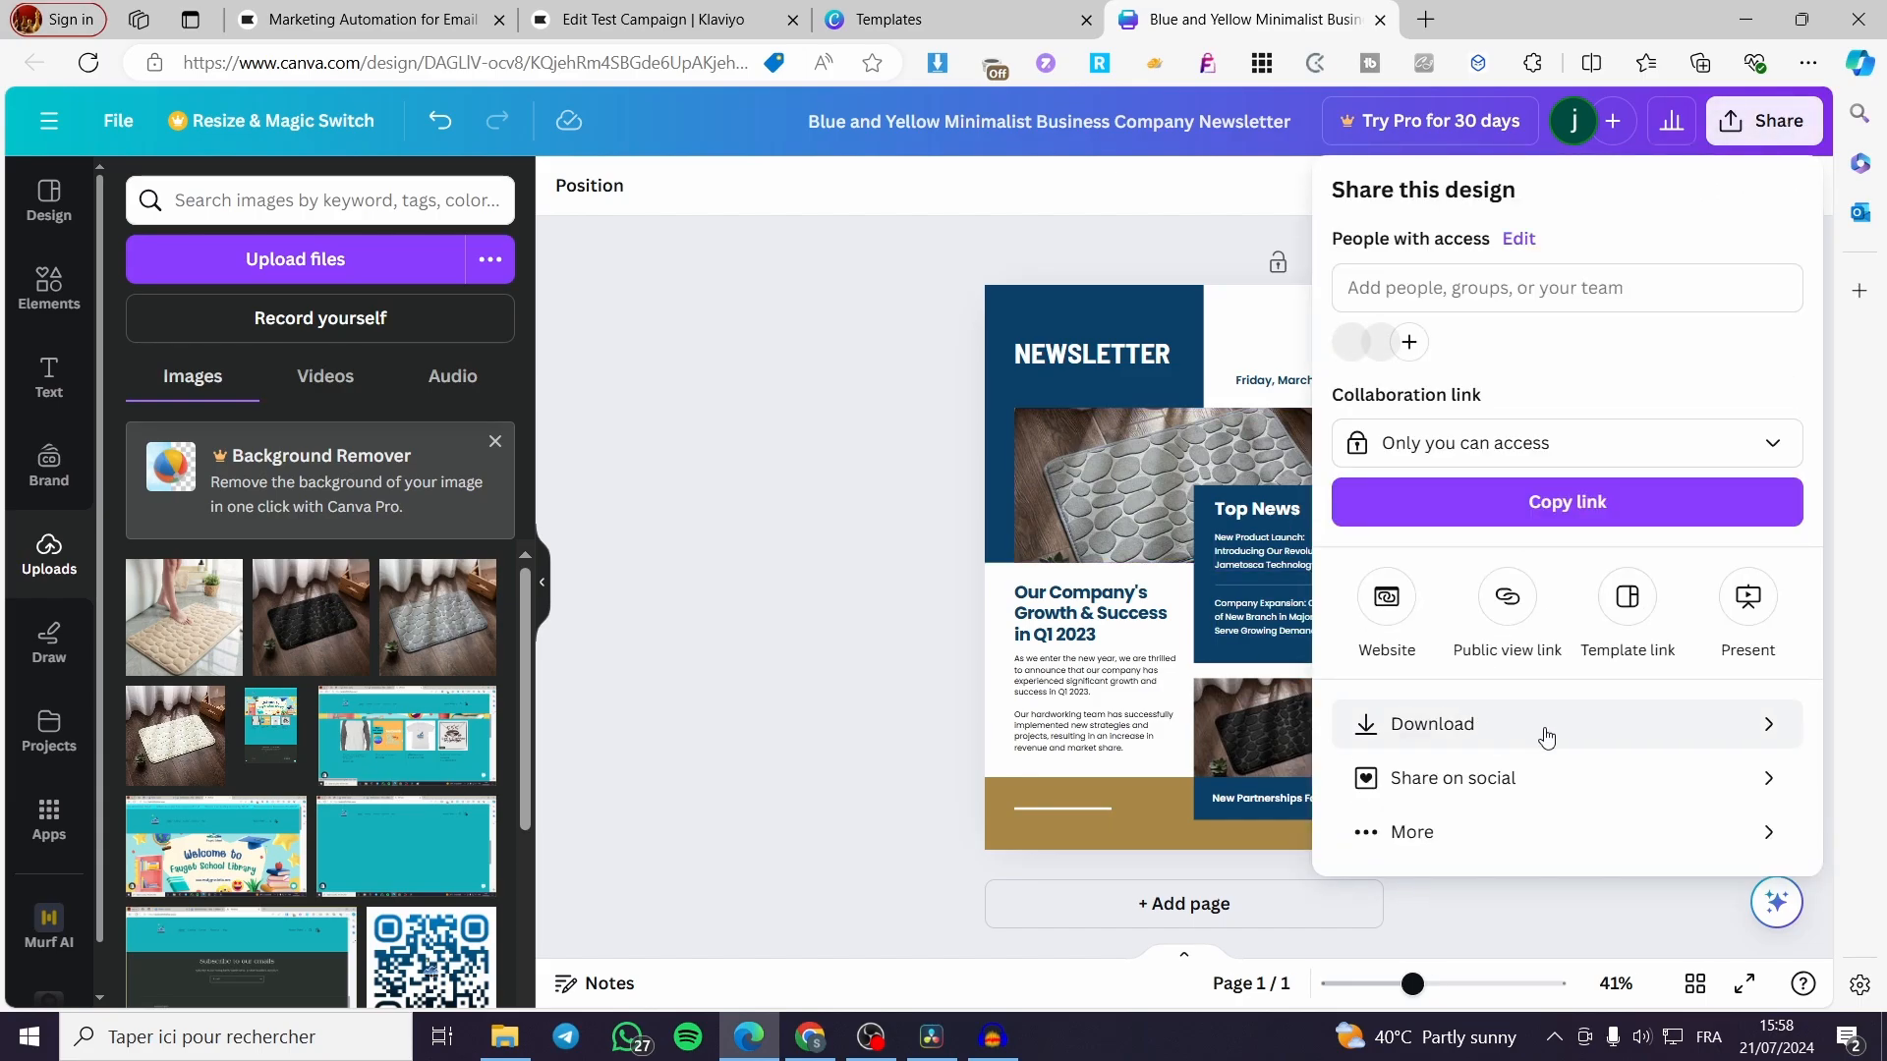
{"action": "left_click", "coordinate": [1546, 737]}
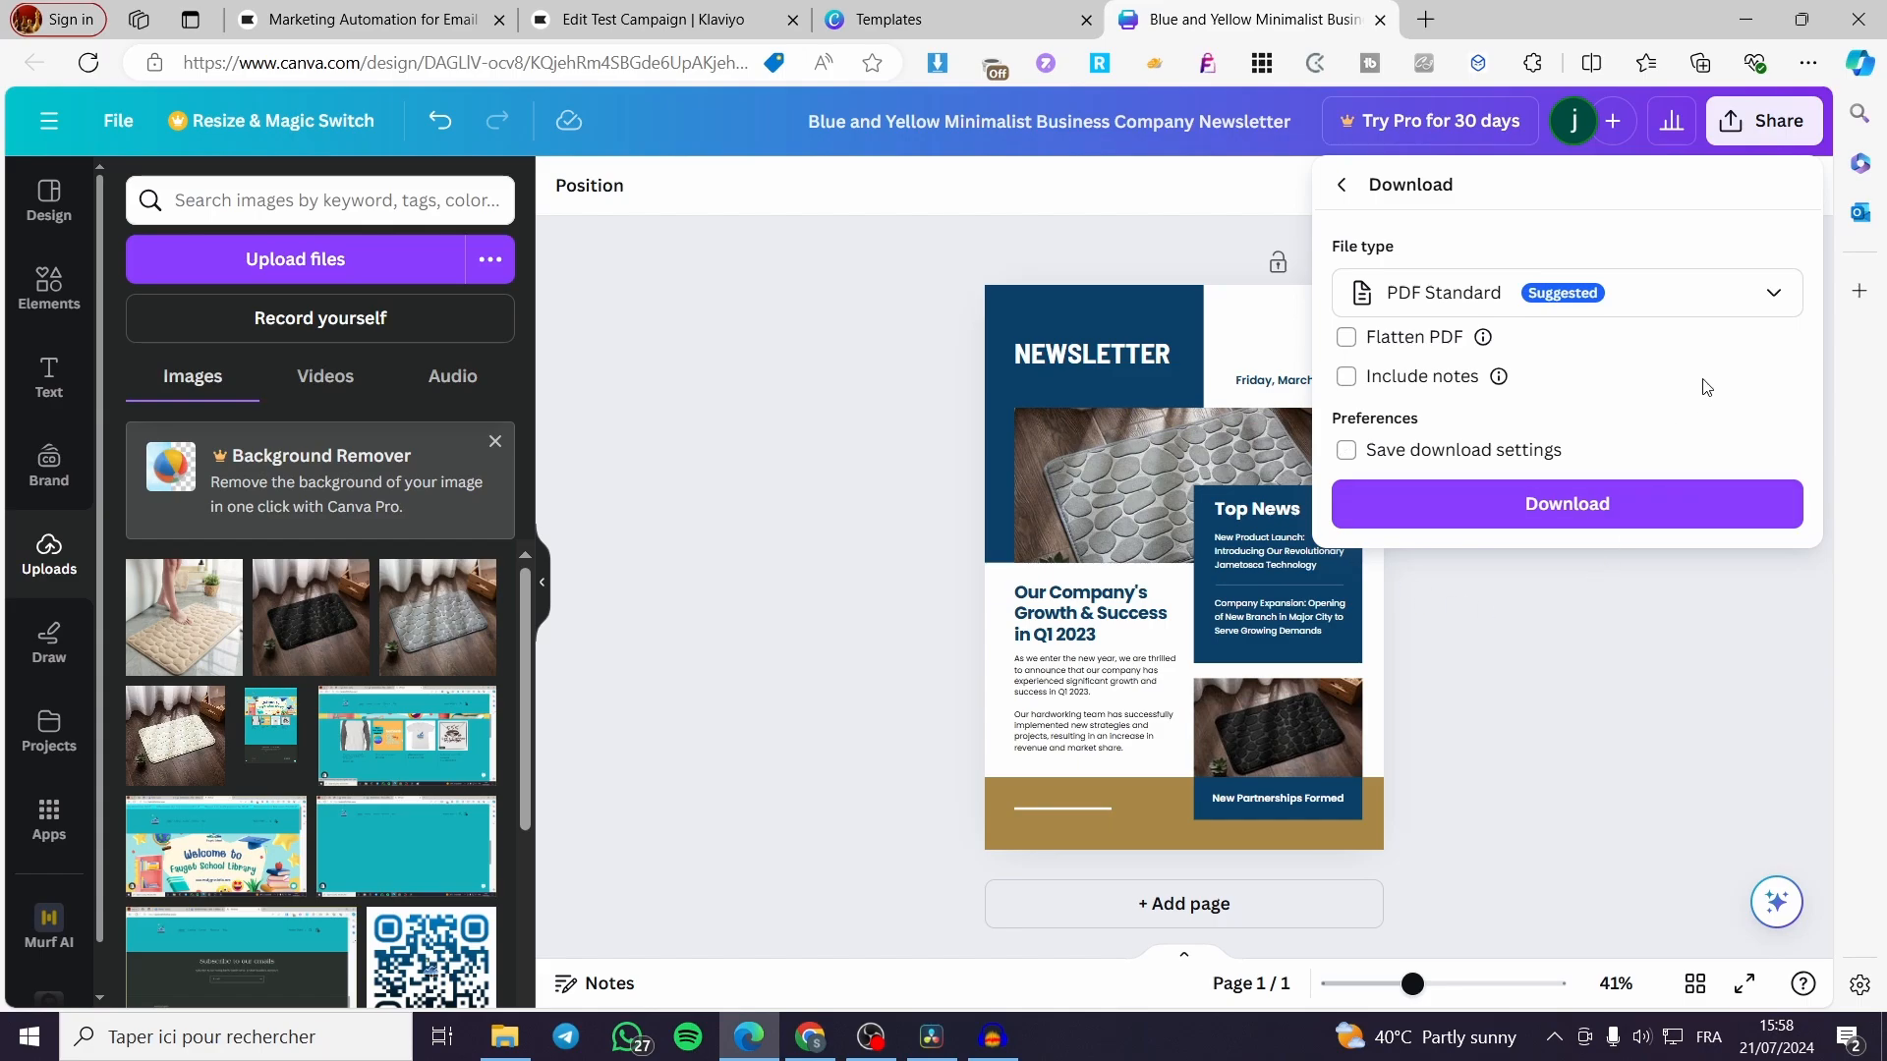
{"action": "left_click", "coordinate": [1773, 293]}
{"action": "left_click", "coordinate": [1550, 444]}
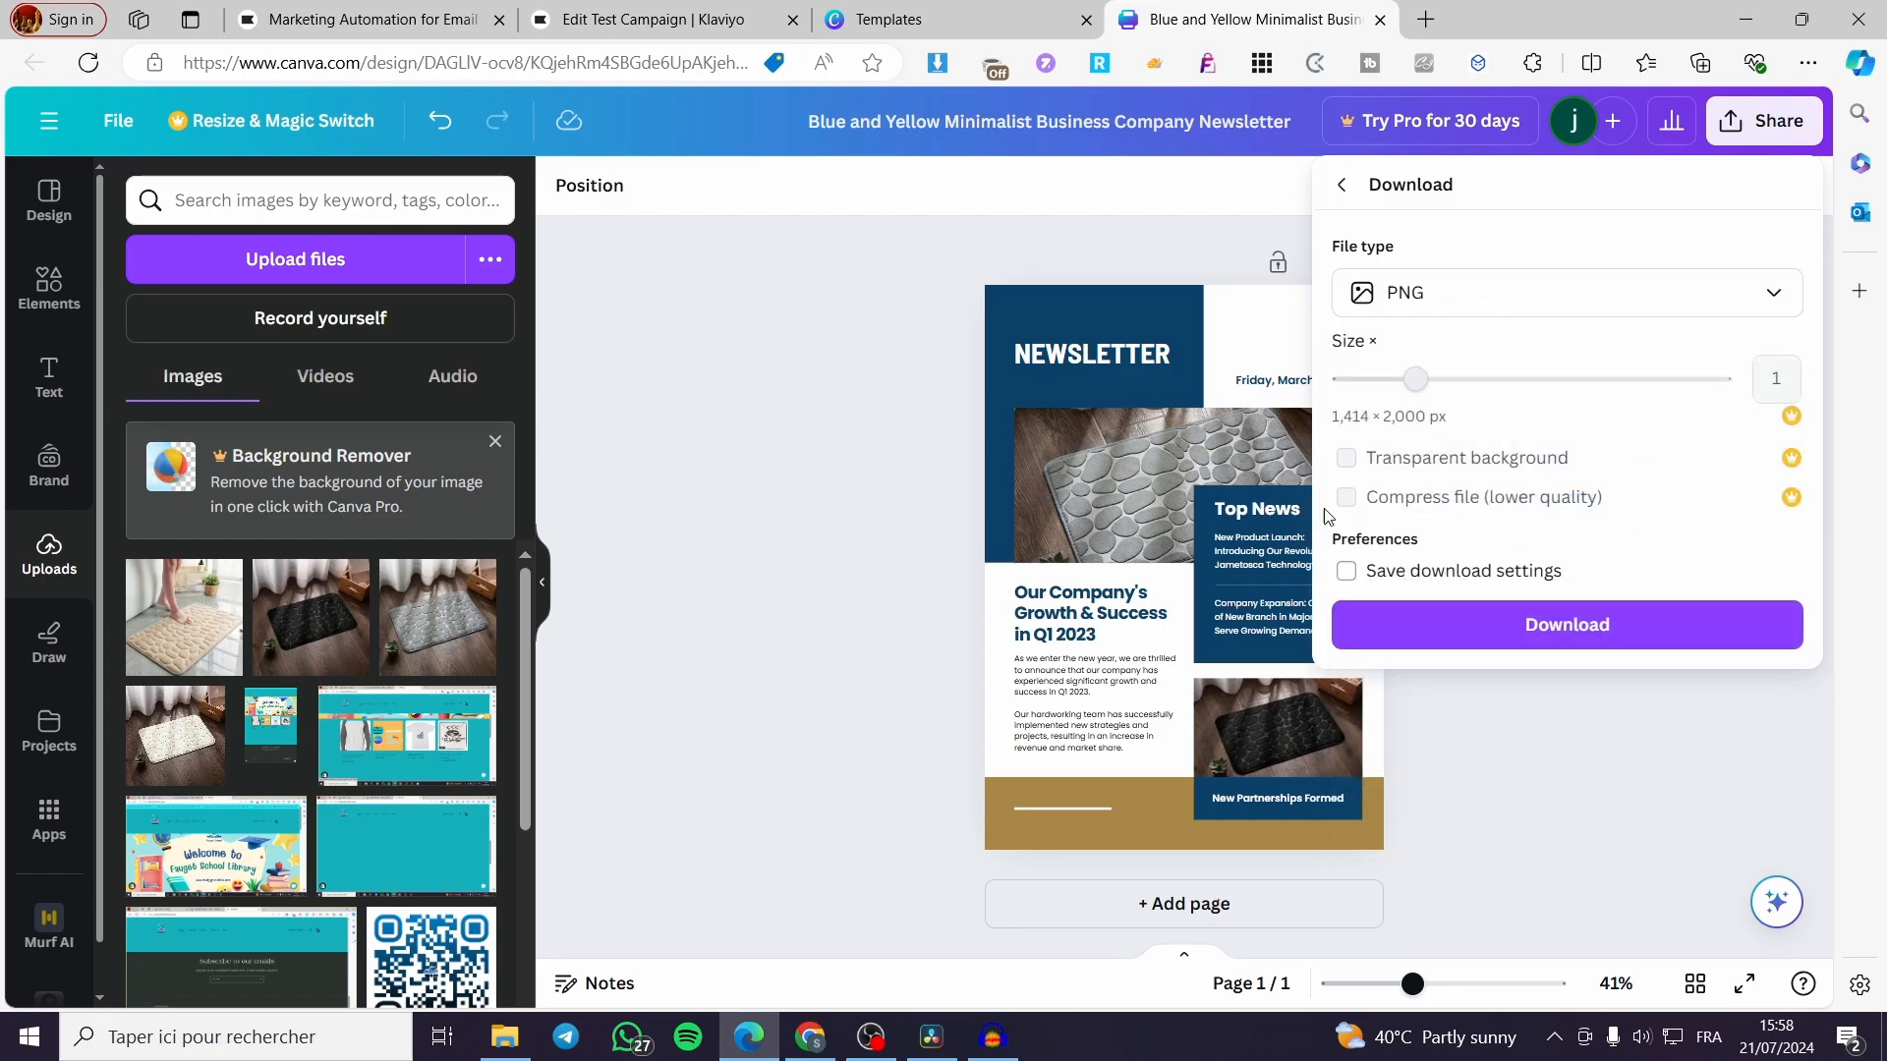
{"action": "left_click", "coordinate": [1578, 625]}
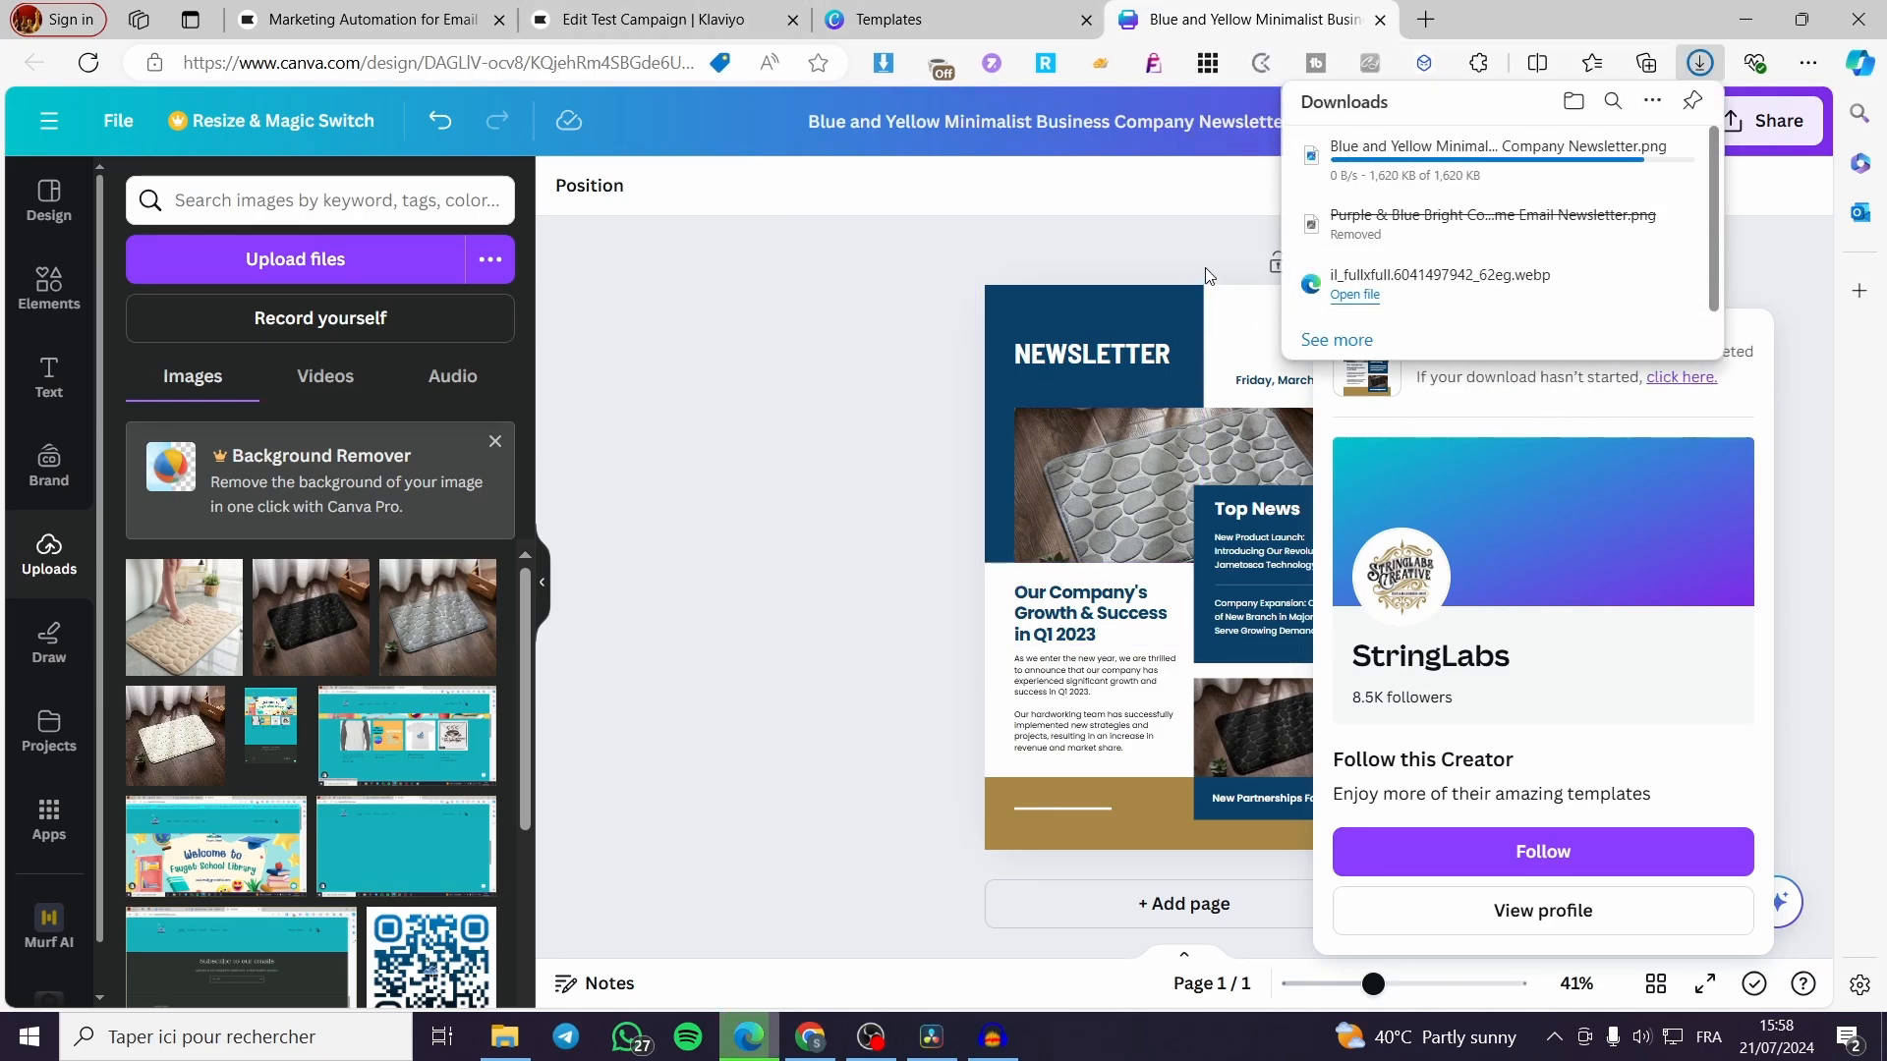
Check the downloaded newsletter file after returning to the Klaviyo Test Campaign, and add an Image block directly above the social links.
{"action": "left_click", "coordinate": [674, 18]}
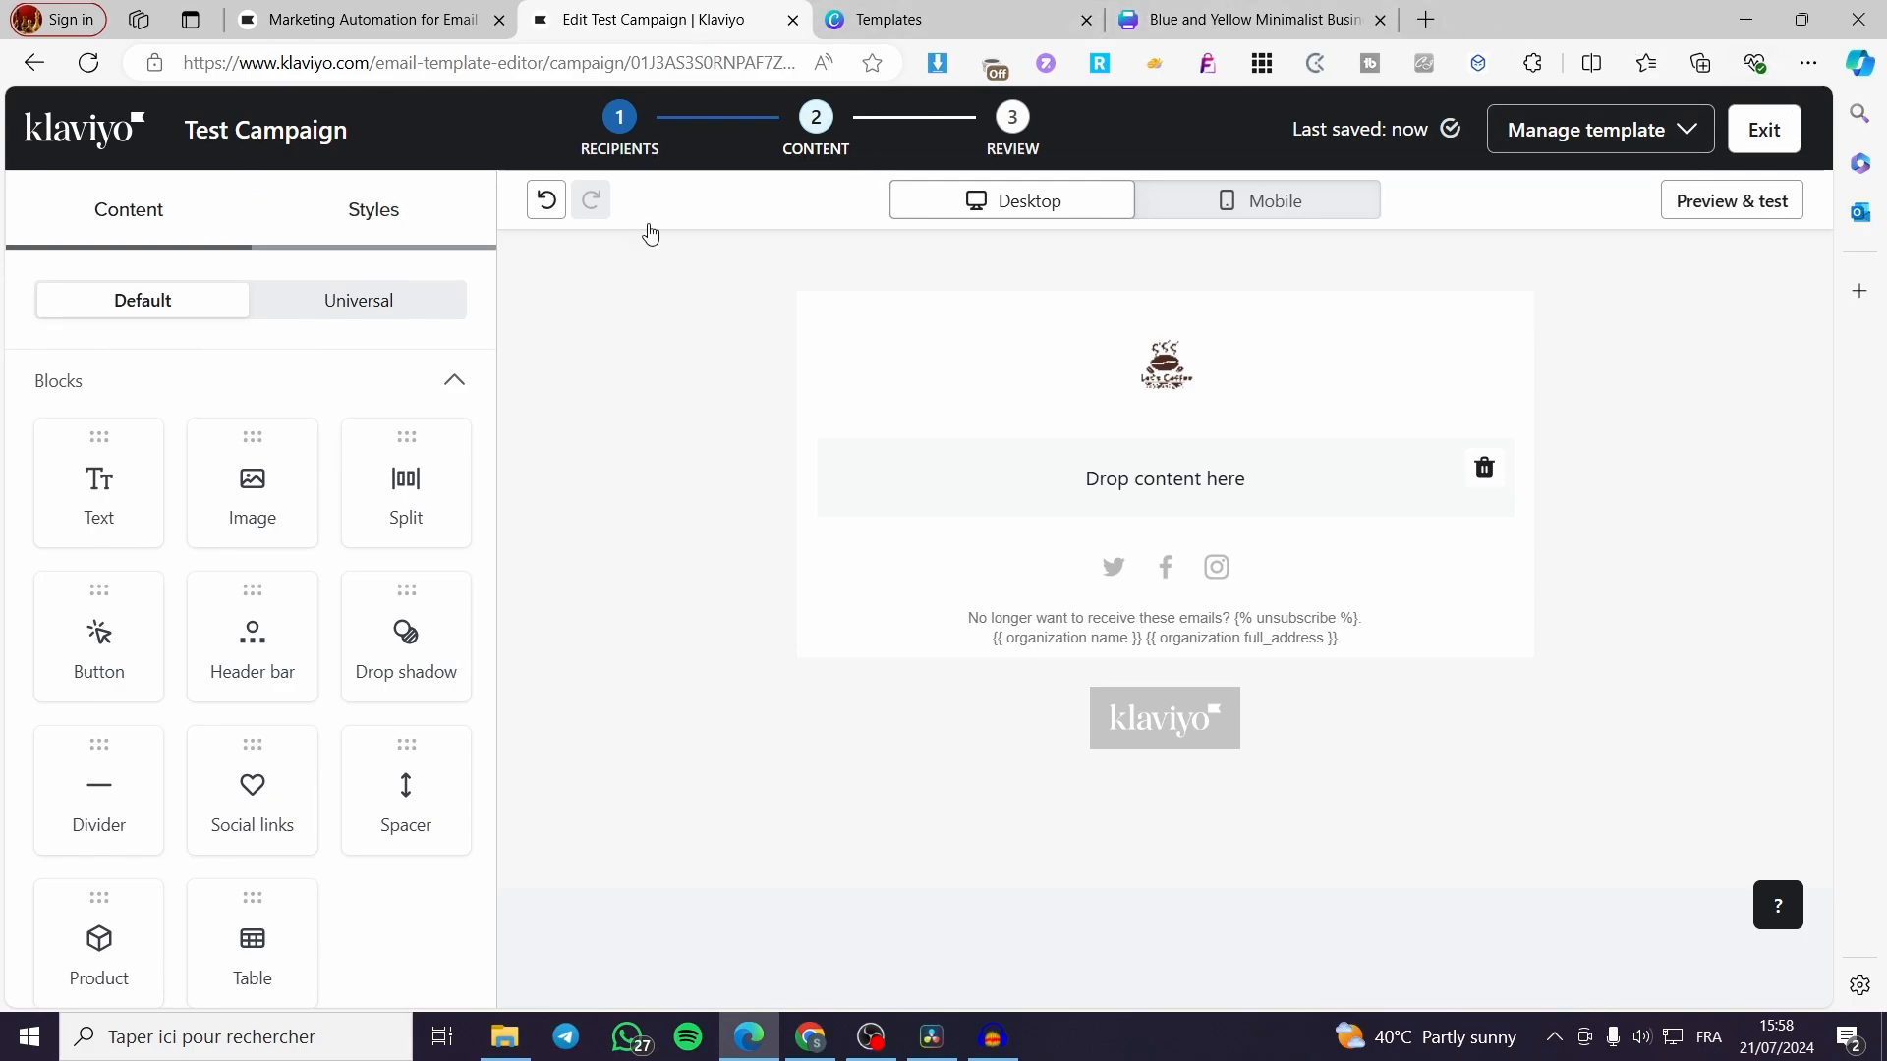
{"action": "left_click", "coordinate": [1808, 63]}
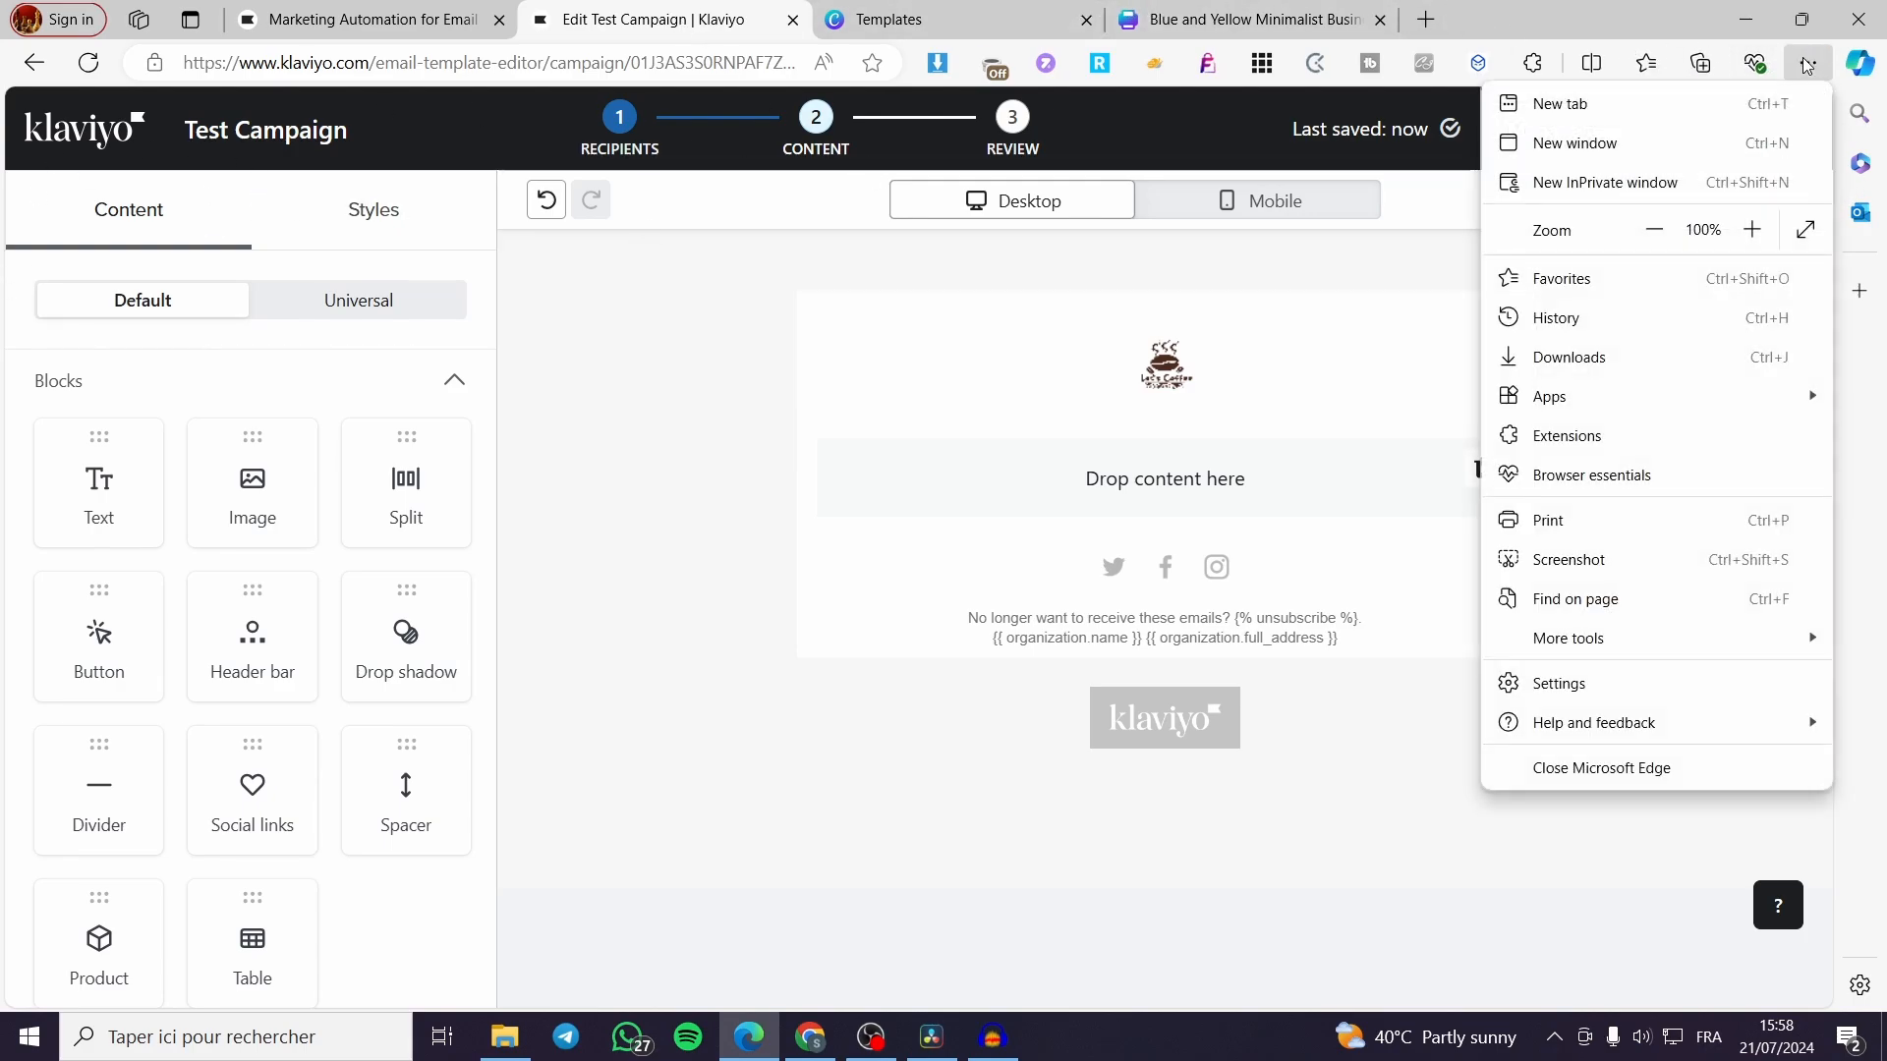
{"action": "left_click", "coordinate": [1678, 359]}
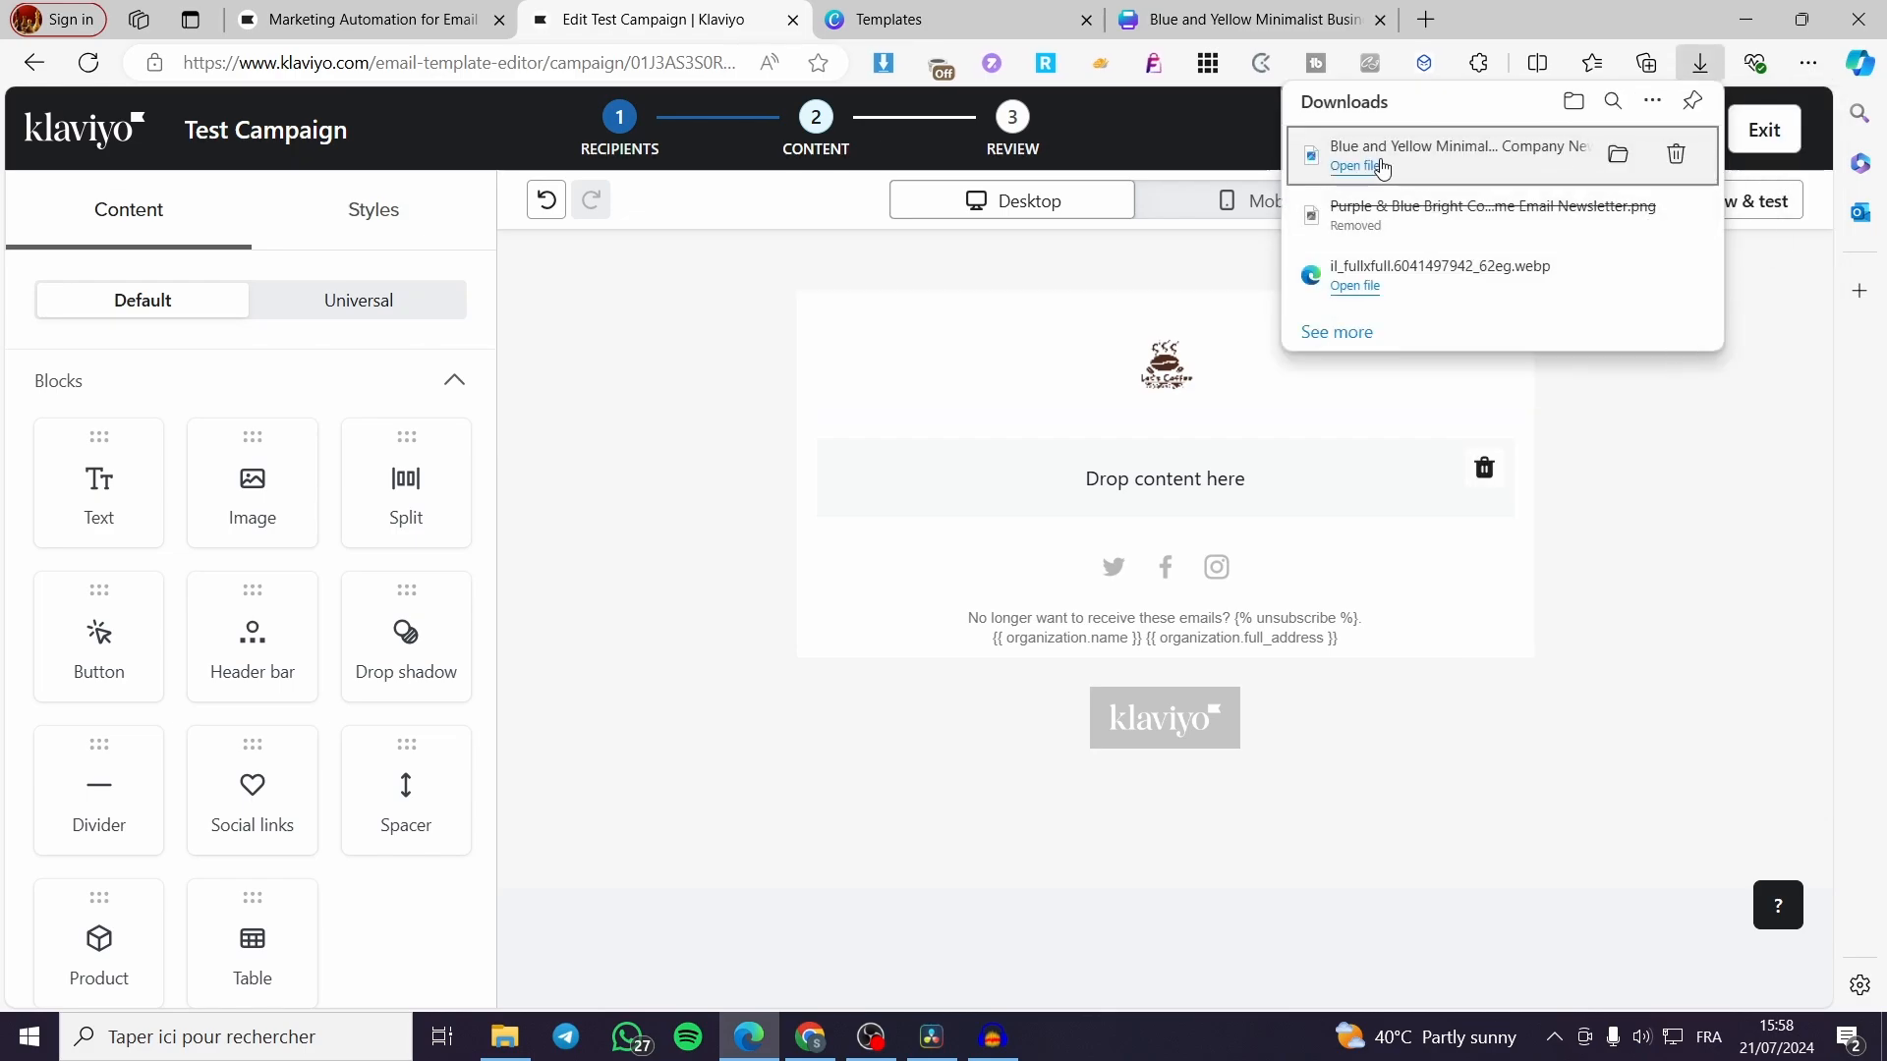
{"action": "left_click_drag", "start_coordinate": [253, 485], "coordinate": [1140, 560]}
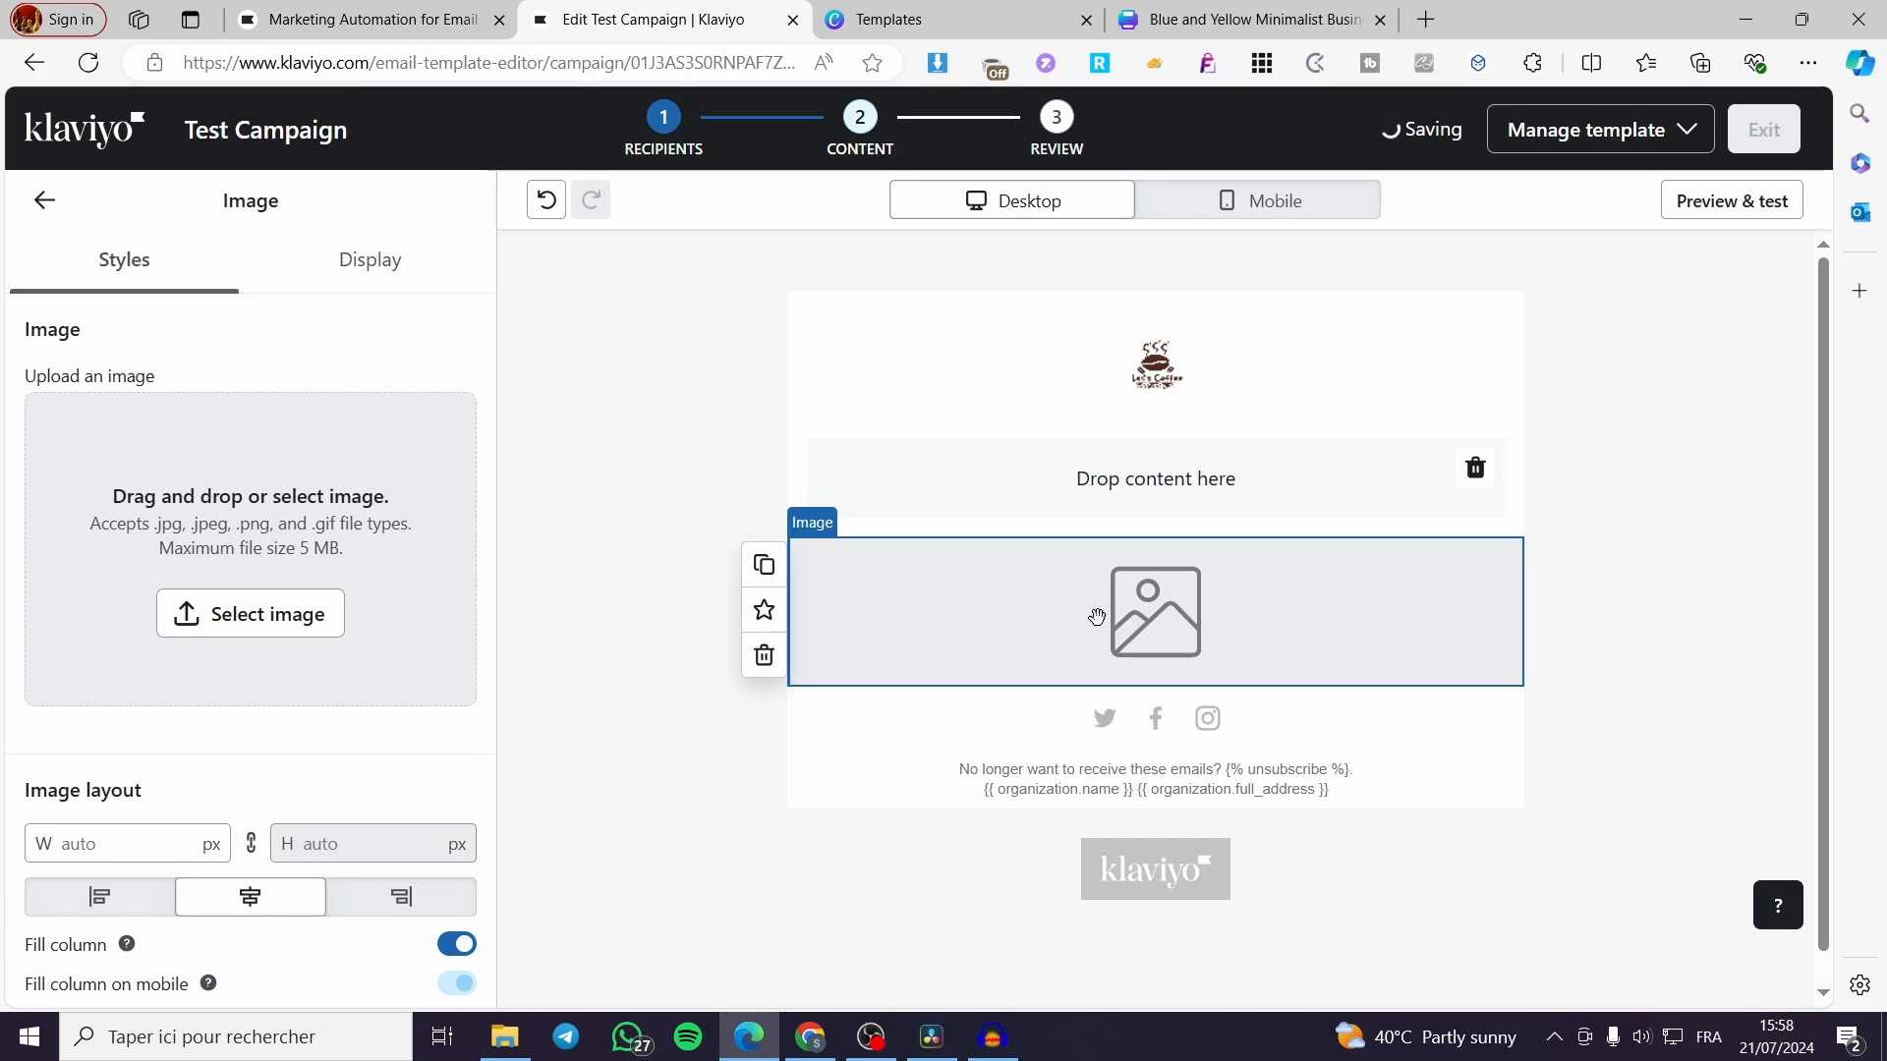
Upload the downloaded Canva newsletter PNG from the Downloads folder into the empty Image block.
{"action": "left_click", "coordinate": [278, 631]}
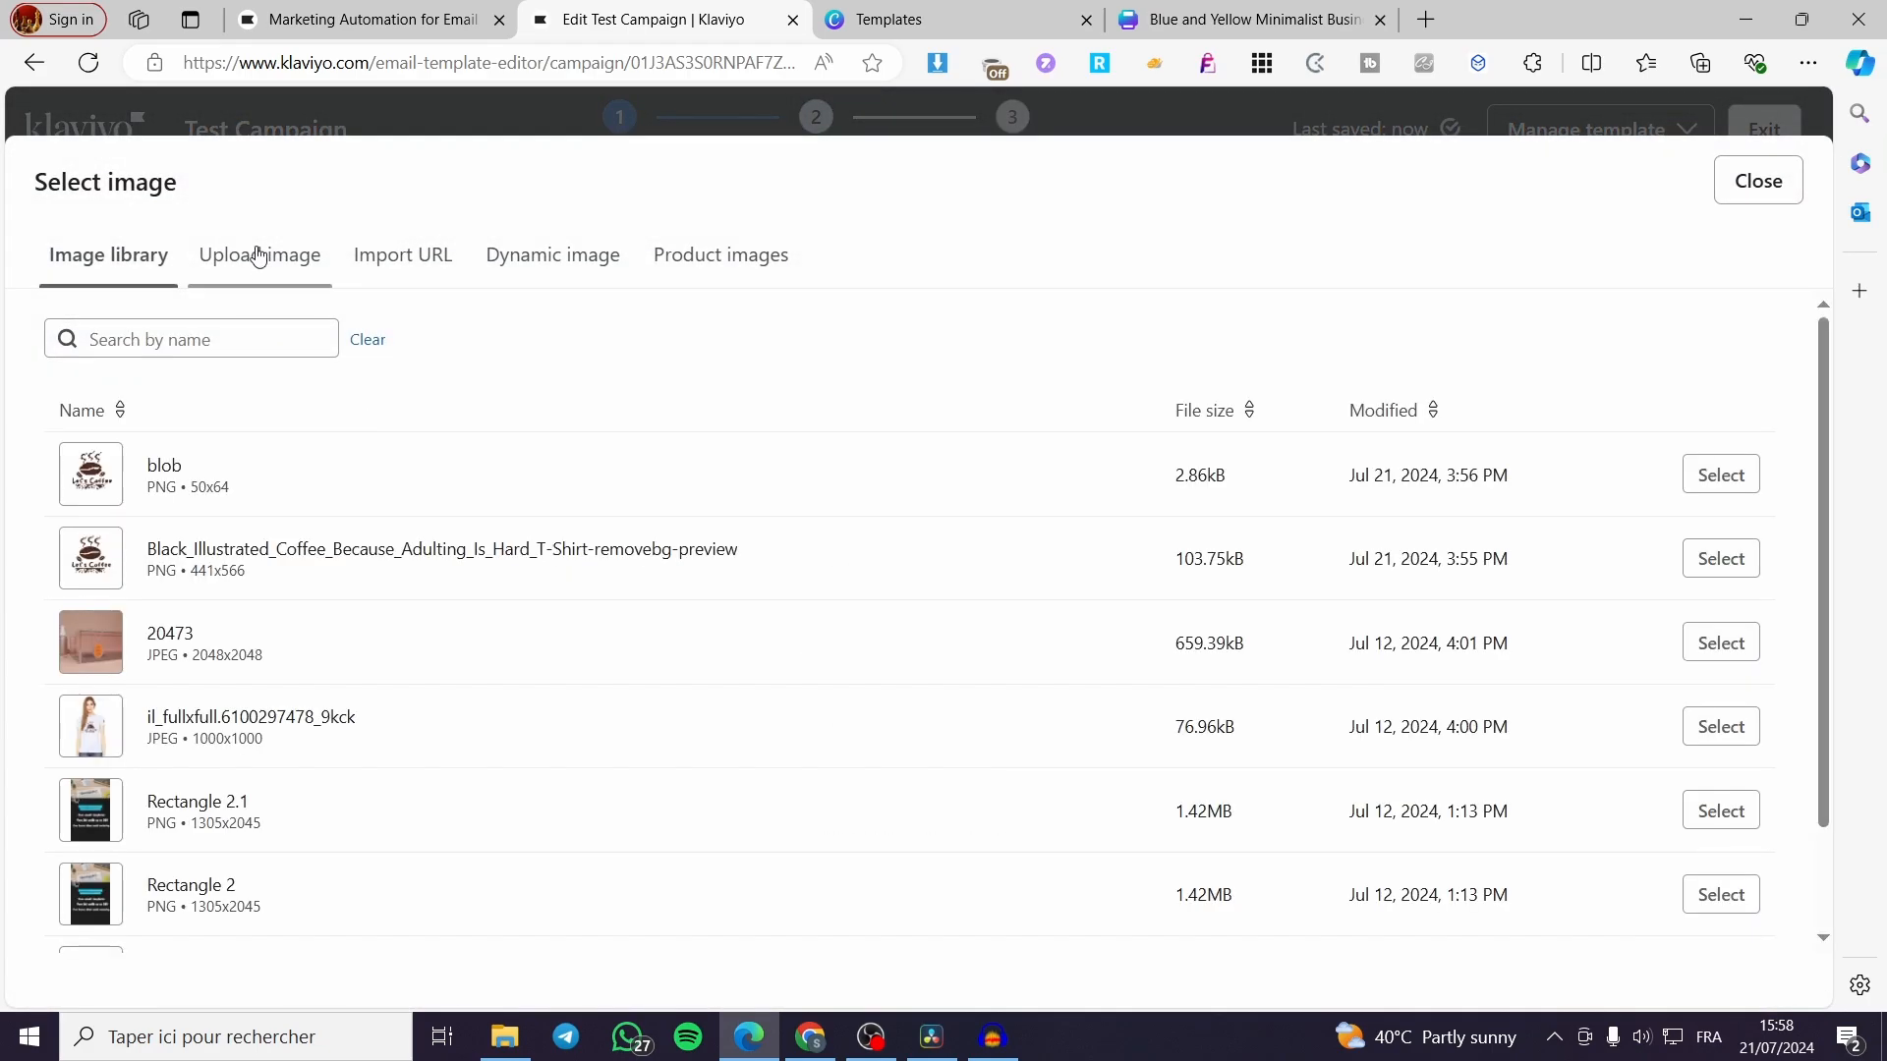
{"action": "left_click", "coordinate": [257, 256]}
{"action": "left_click", "coordinate": [969, 568]}
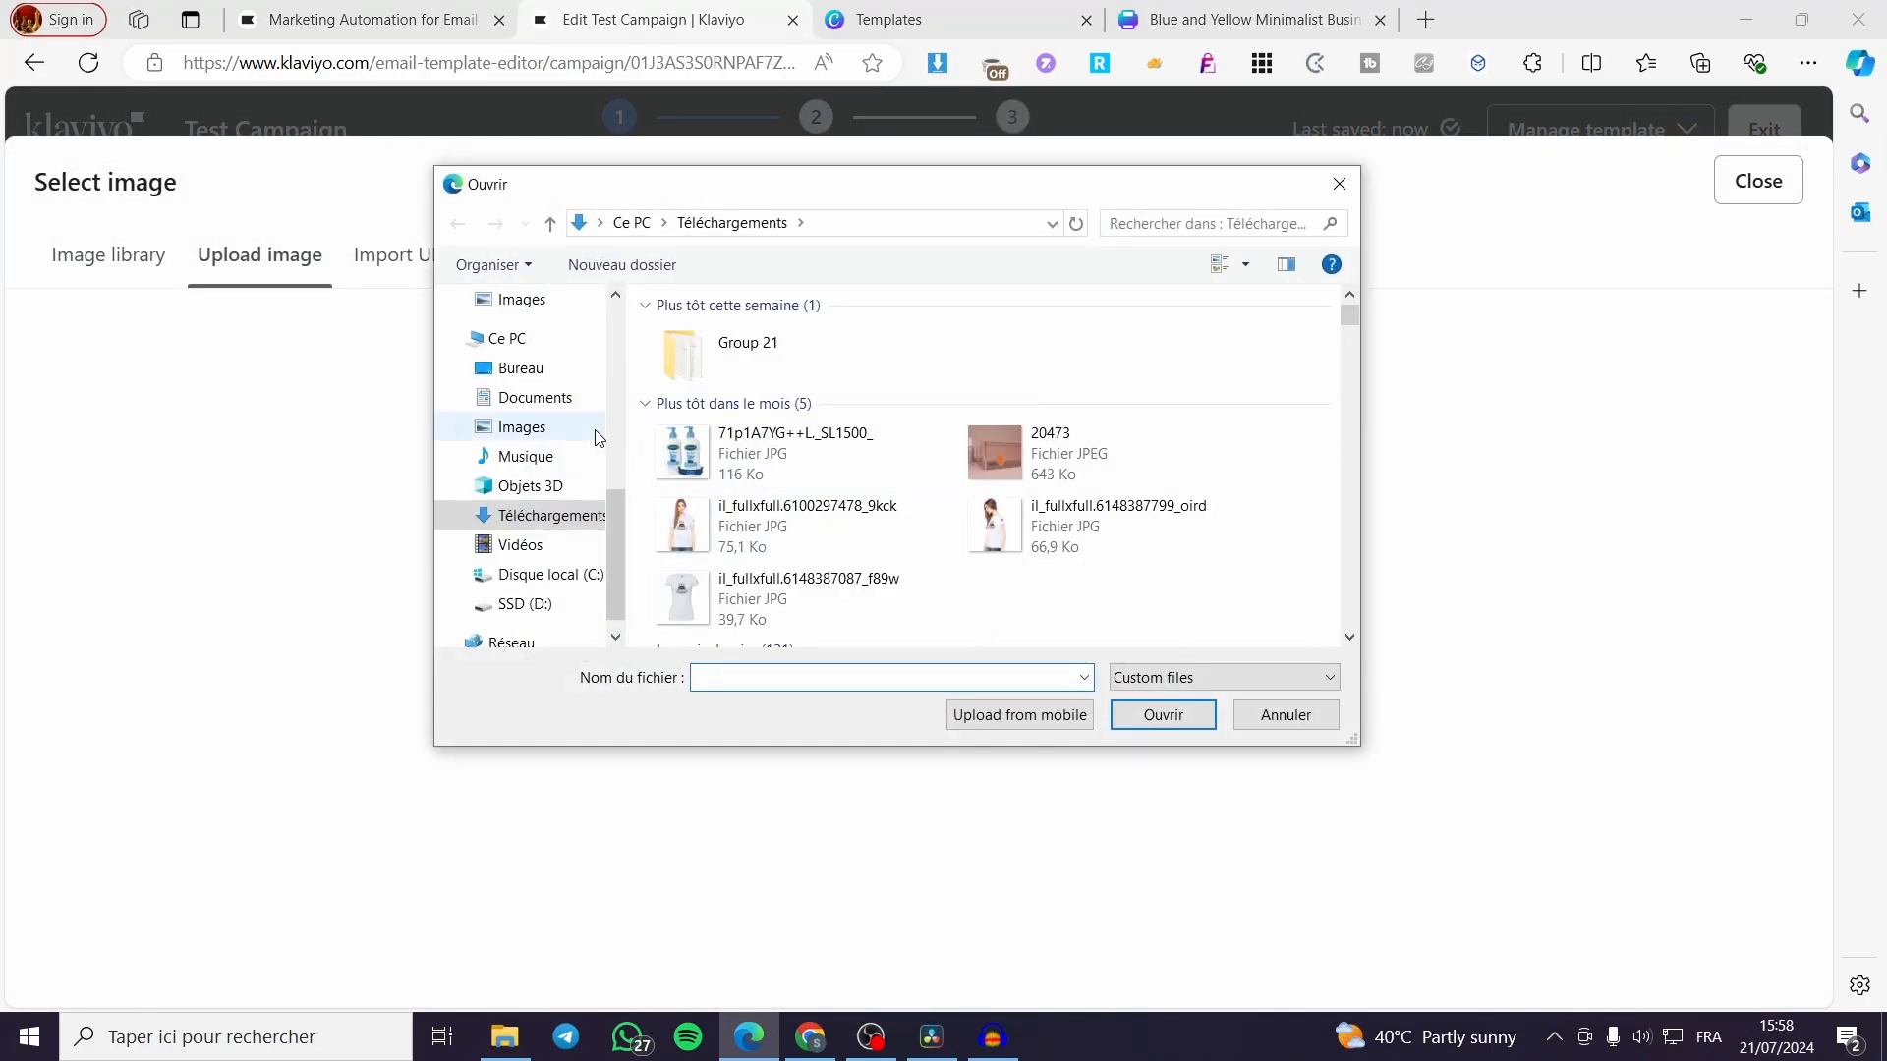
{"action": "scroll", "coordinate": [543, 393], "scroll_direction": "up", "scroll_amount": 5}
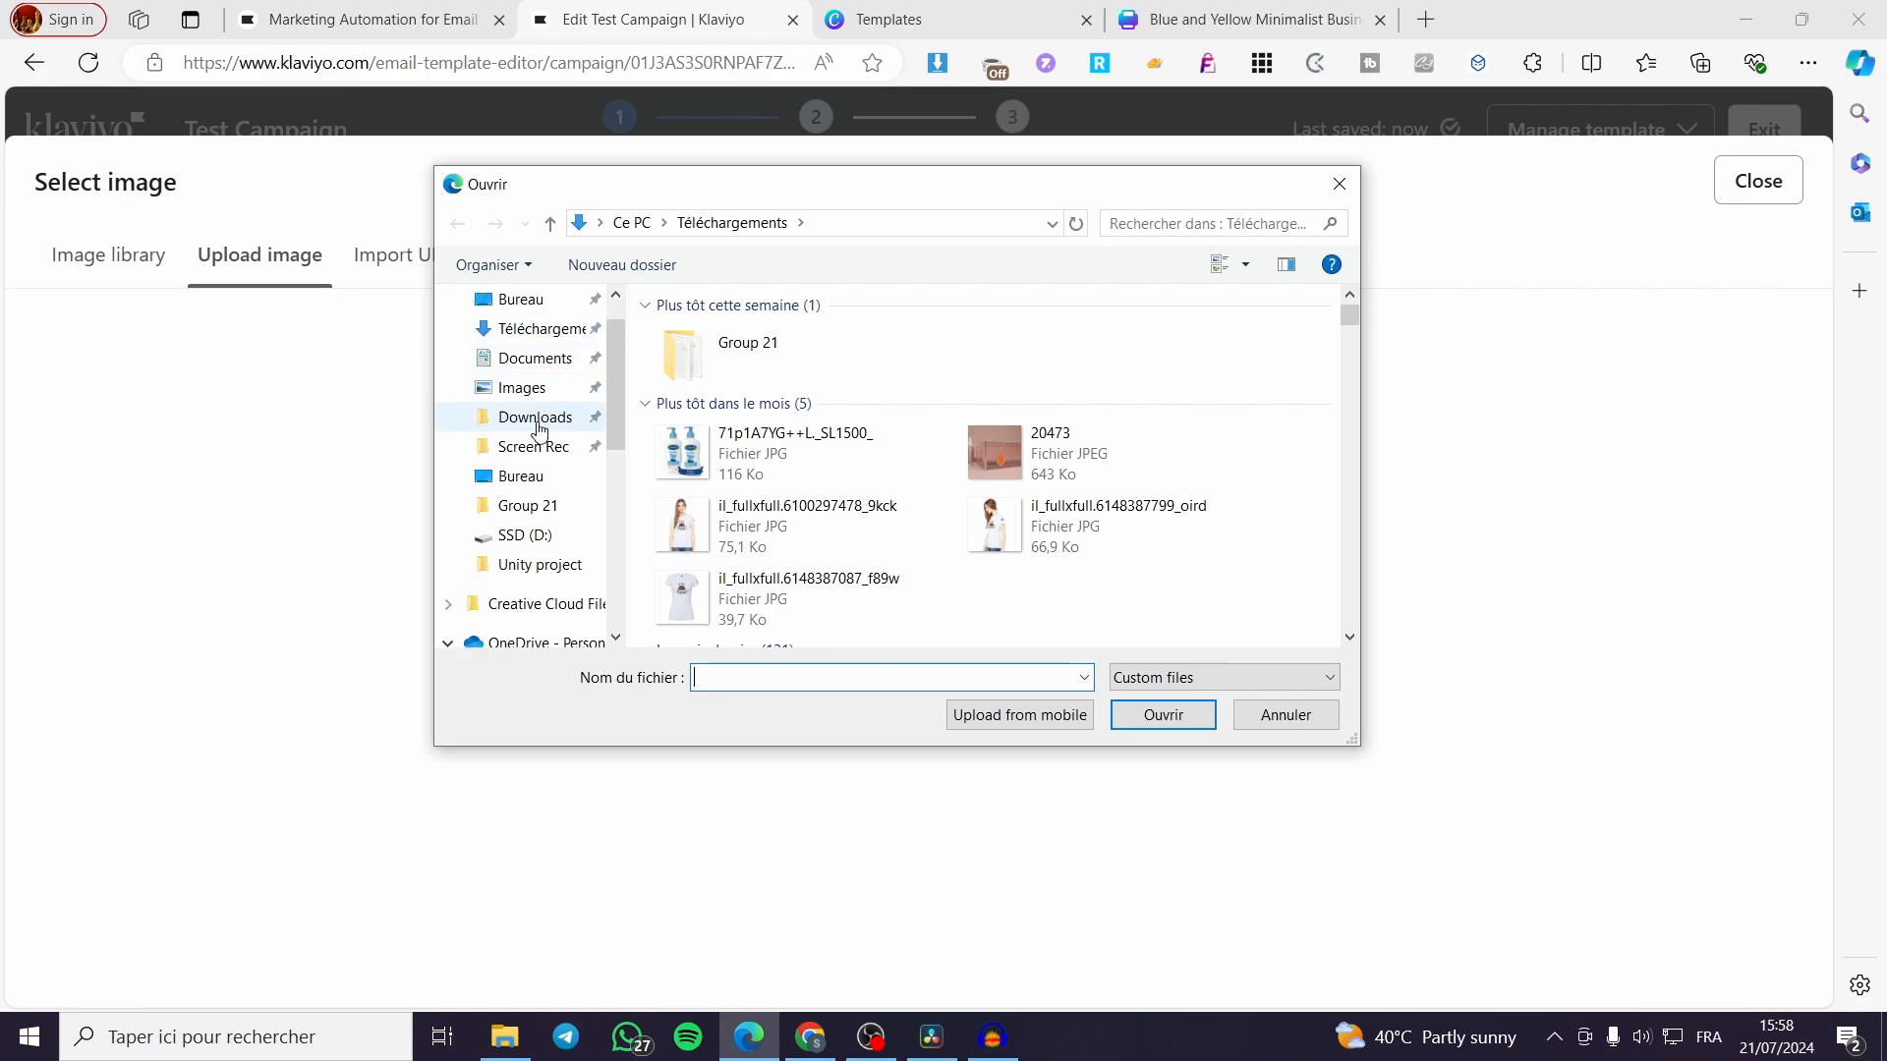
{"action": "left_click", "coordinate": [539, 431]}
{"action": "double_click", "coordinate": [694, 385]}
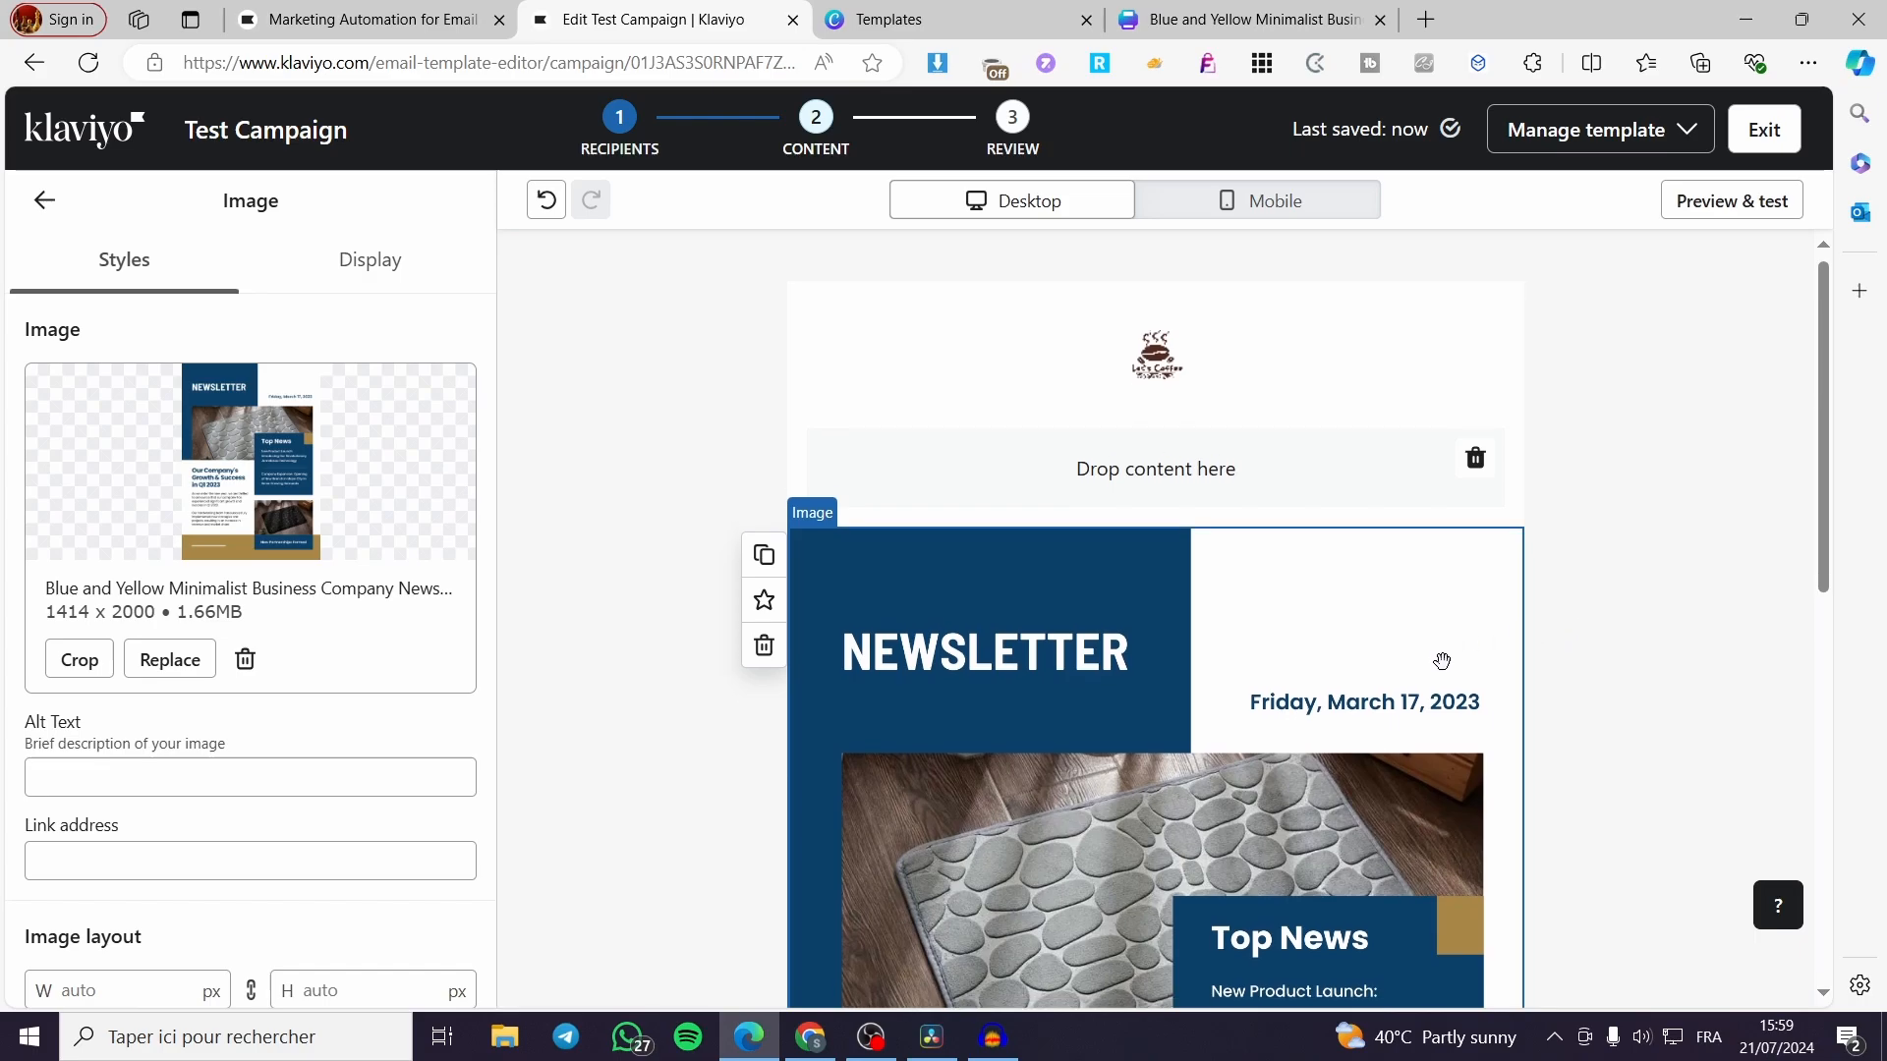
Delete the empty content placeholder between the logo and the newsletter image, and return to the content blocks.
{"action": "scroll", "coordinate": [1440, 661], "scroll_direction": "down", "scroll_amount": 7}
{"action": "scroll", "coordinate": [1310, 688], "scroll_direction": "up", "scroll_amount": 6}
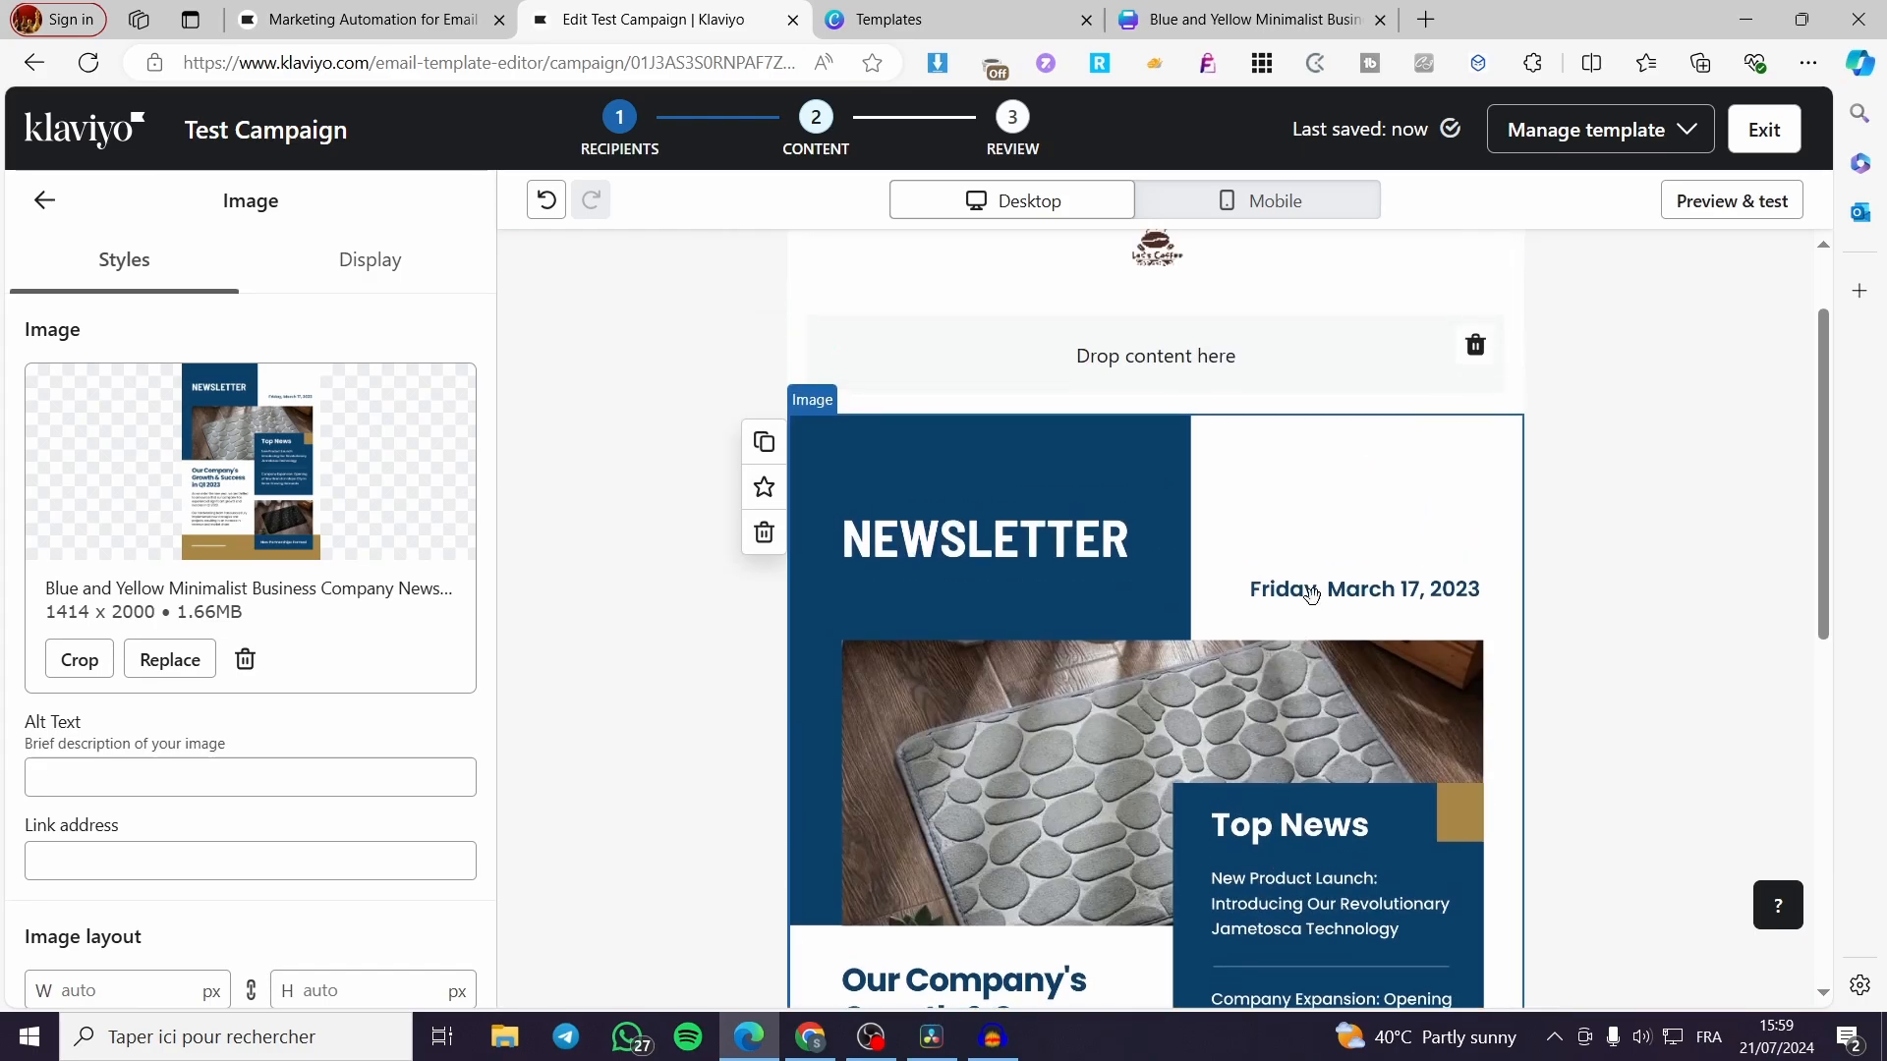
{"action": "left_click", "coordinate": [1475, 346]}
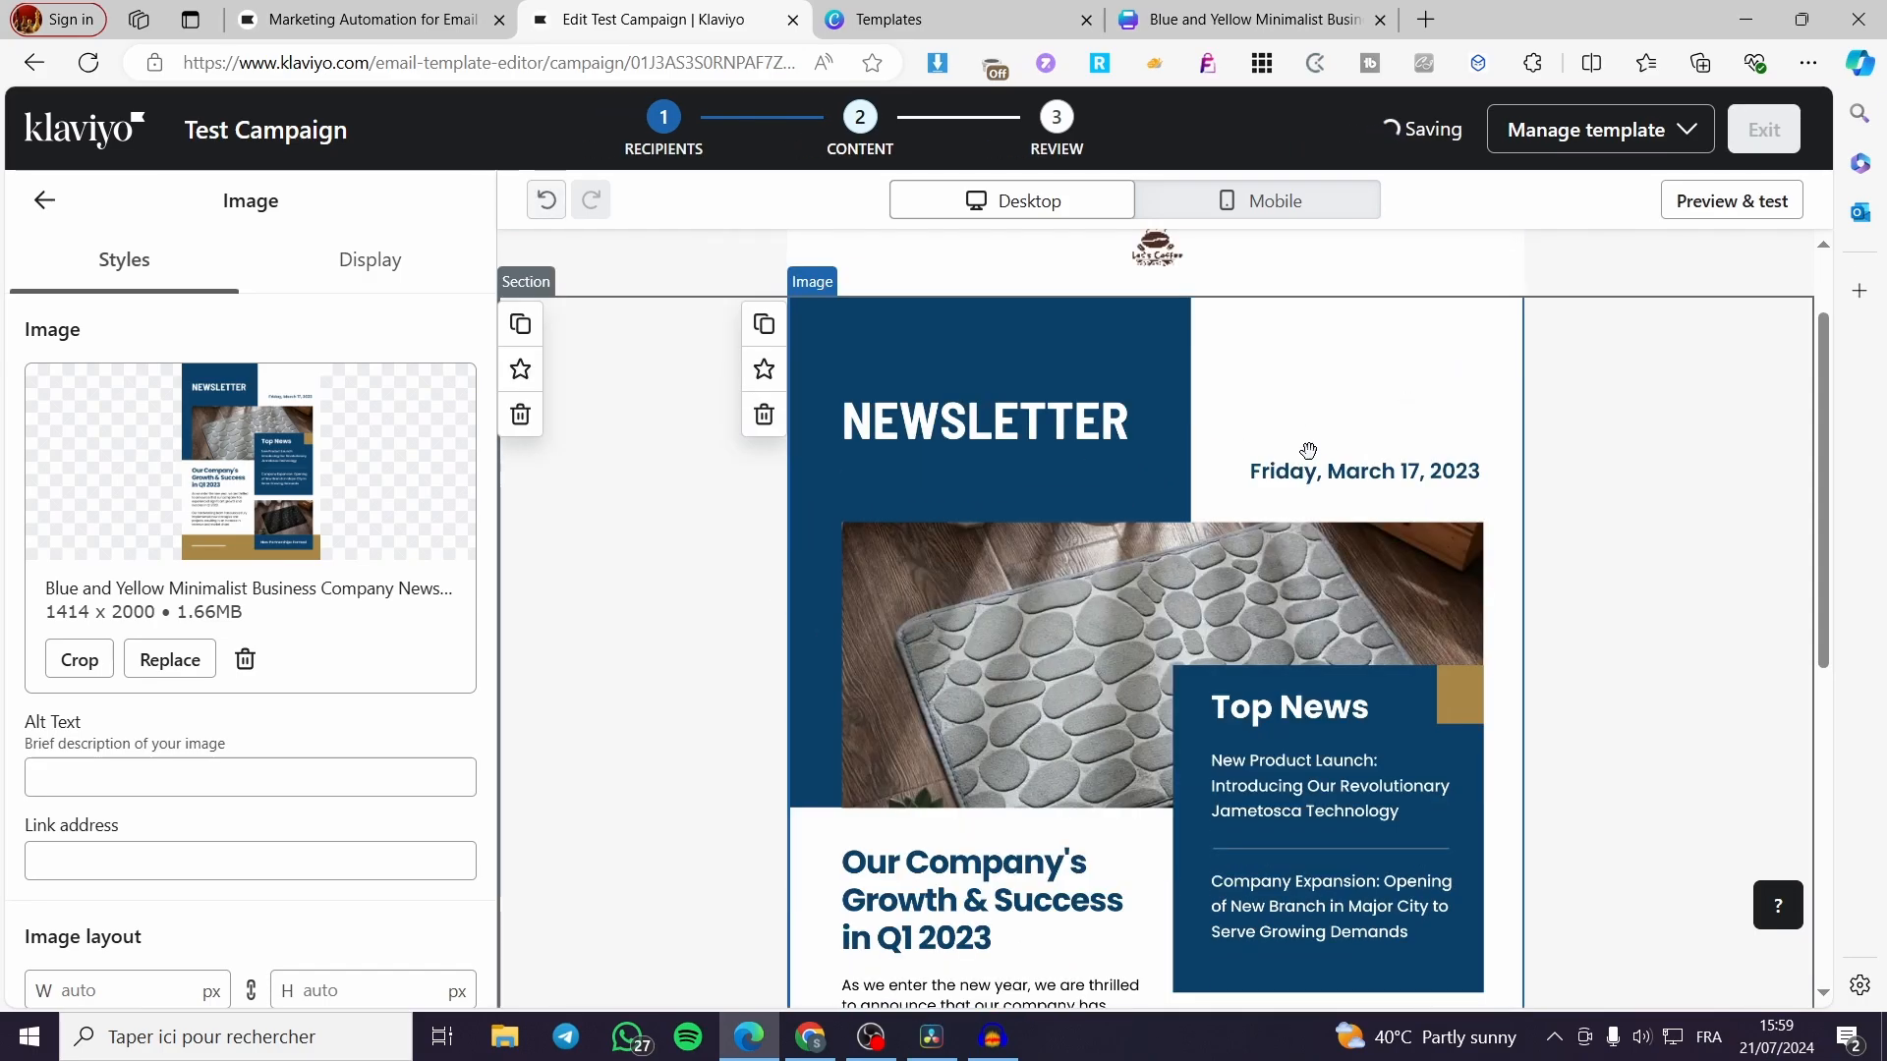
{"action": "scroll", "coordinate": [1572, 657], "scroll_direction": "down", "scroll_amount": 3}
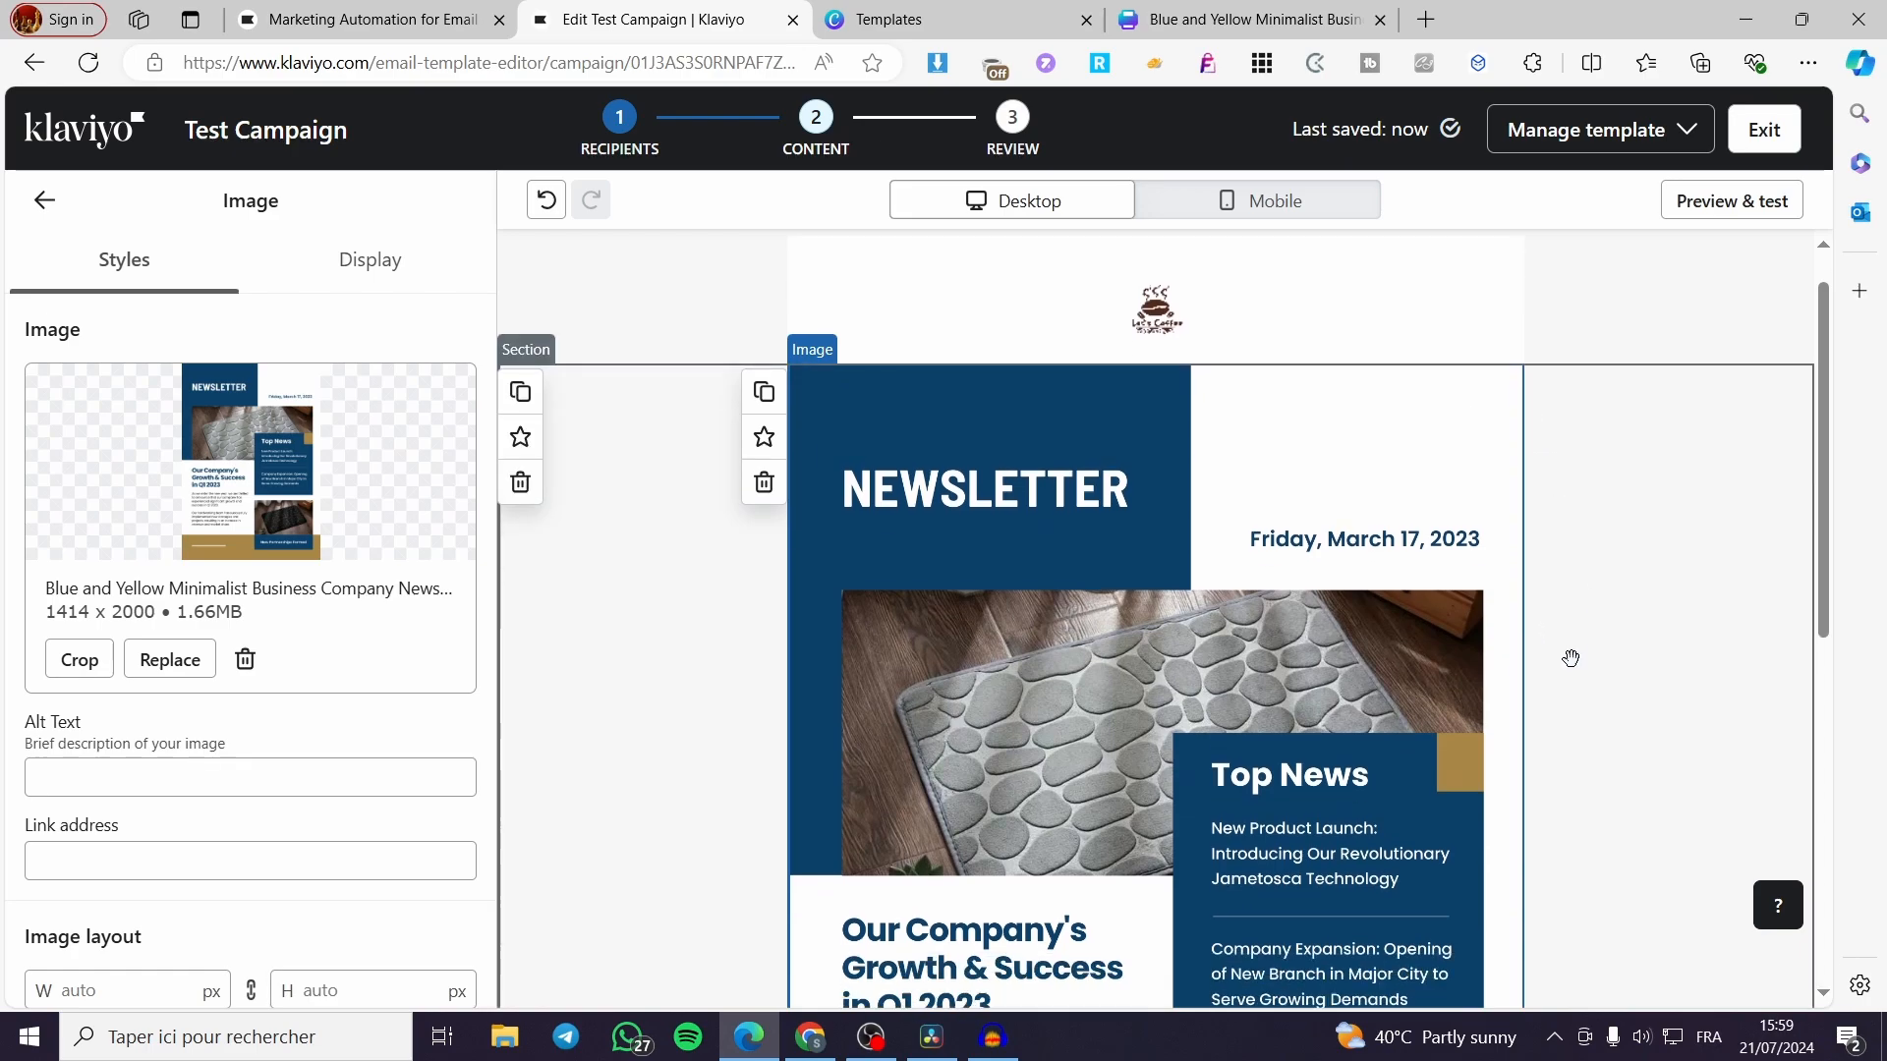
{"action": "left_click", "coordinate": [46, 203]}
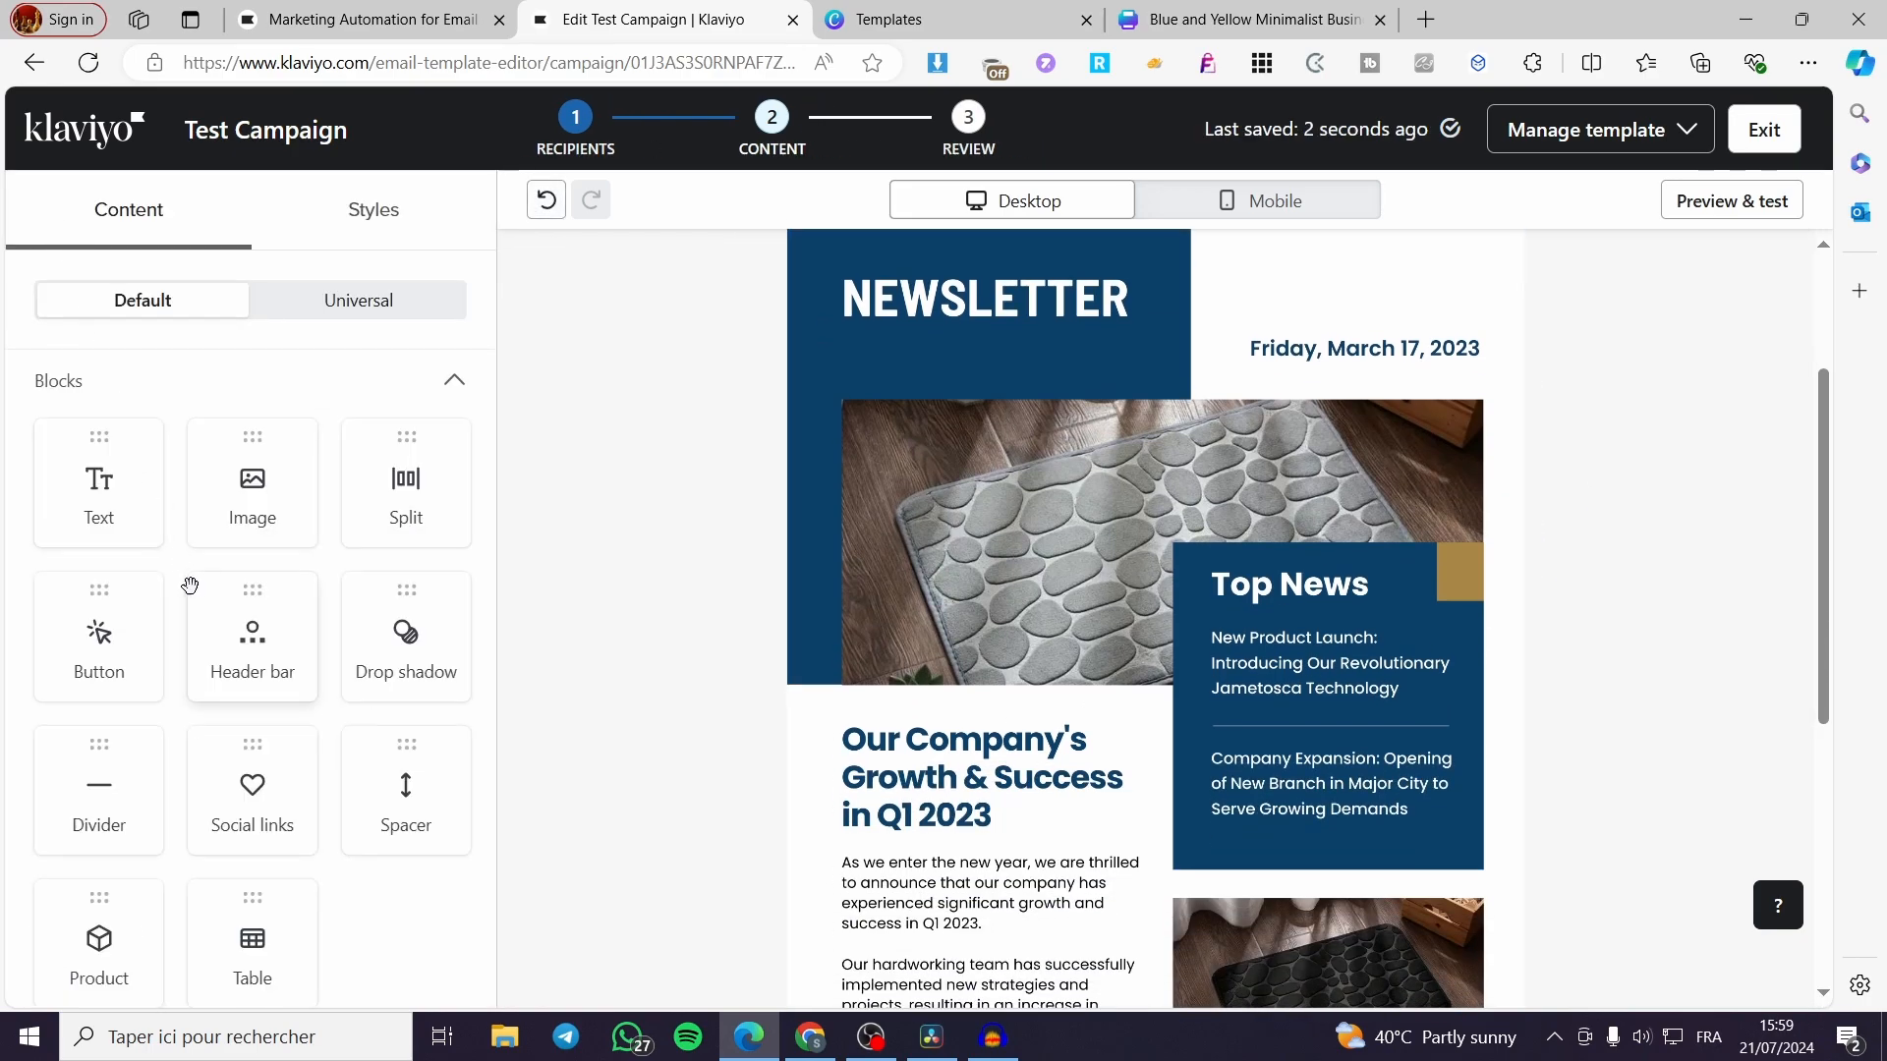
Copy the web address of the Blue and Yellow Minimalist Business Company Newsletter template page open in the Canva Templates tab.
{"action": "scroll", "coordinate": [197, 664], "scroll_direction": "down", "scroll_amount": 3}
{"action": "left_click", "coordinate": [1052, 704]}
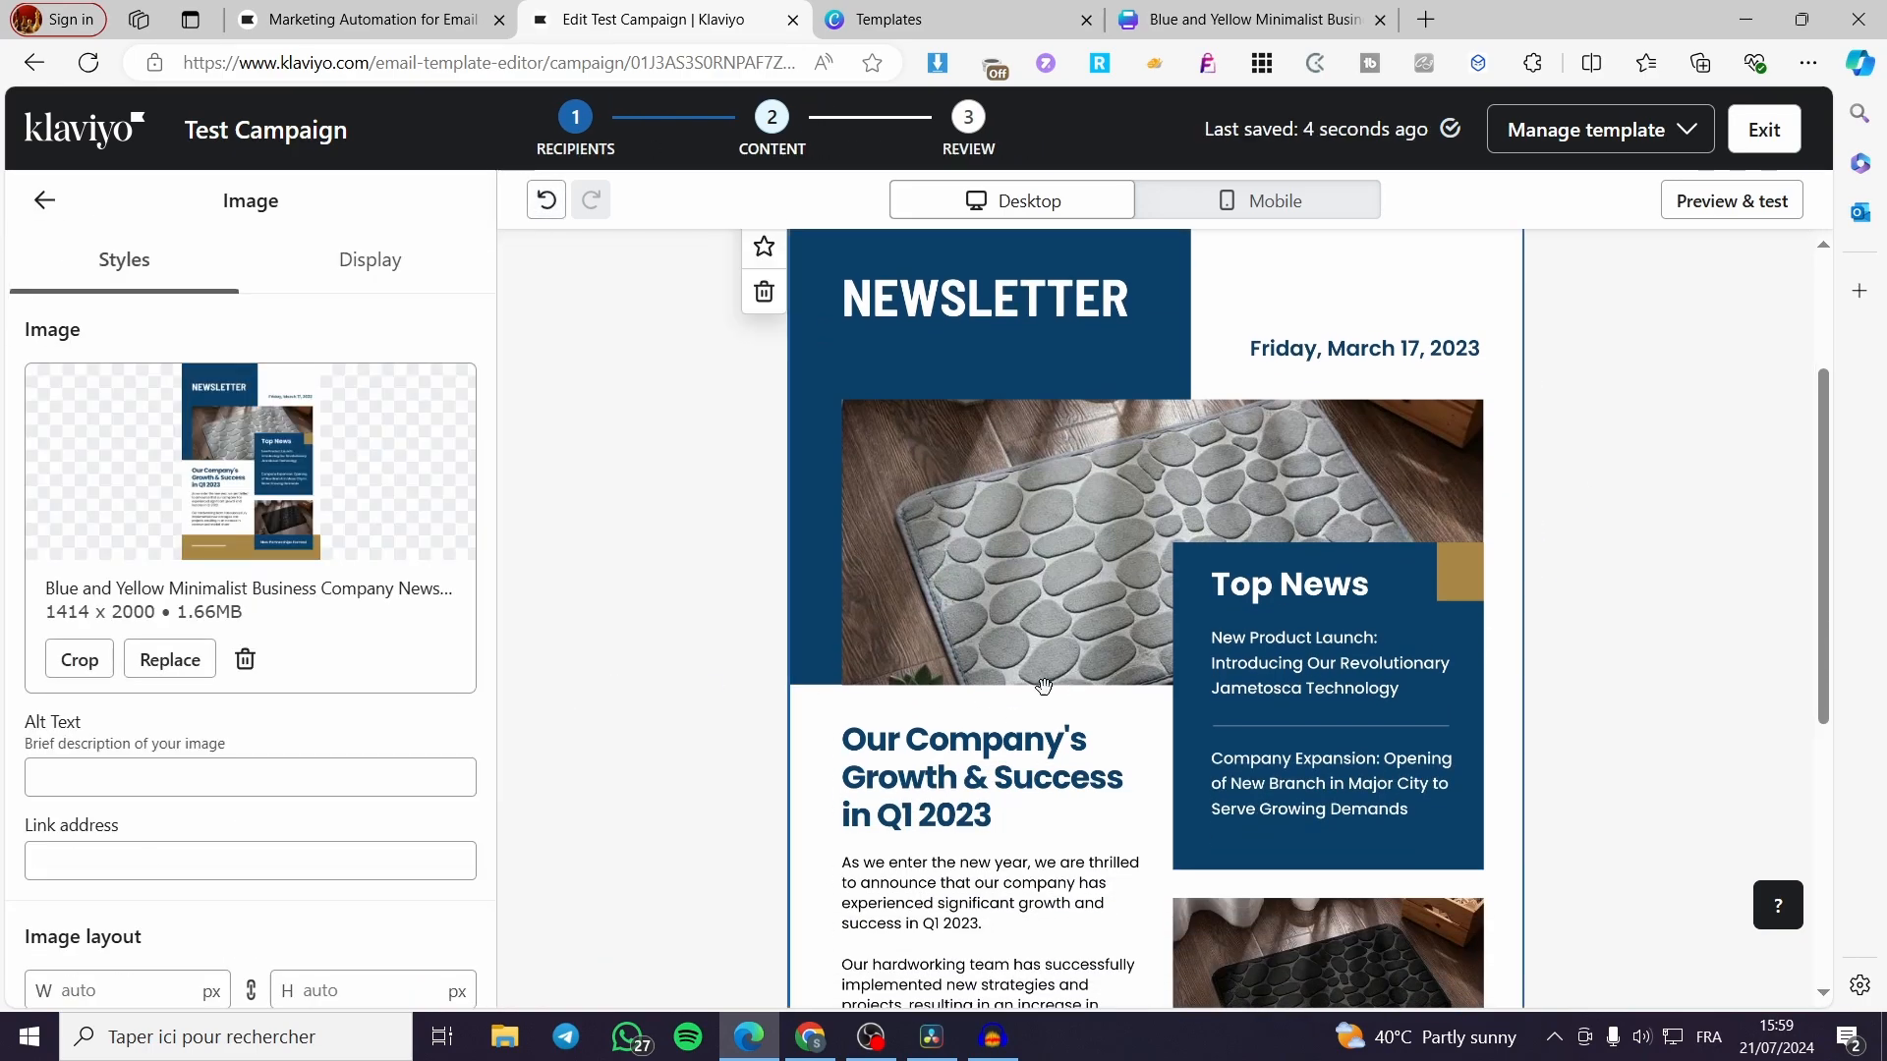
{"action": "scroll", "coordinate": [228, 774], "scroll_direction": "down", "scroll_amount": 1}
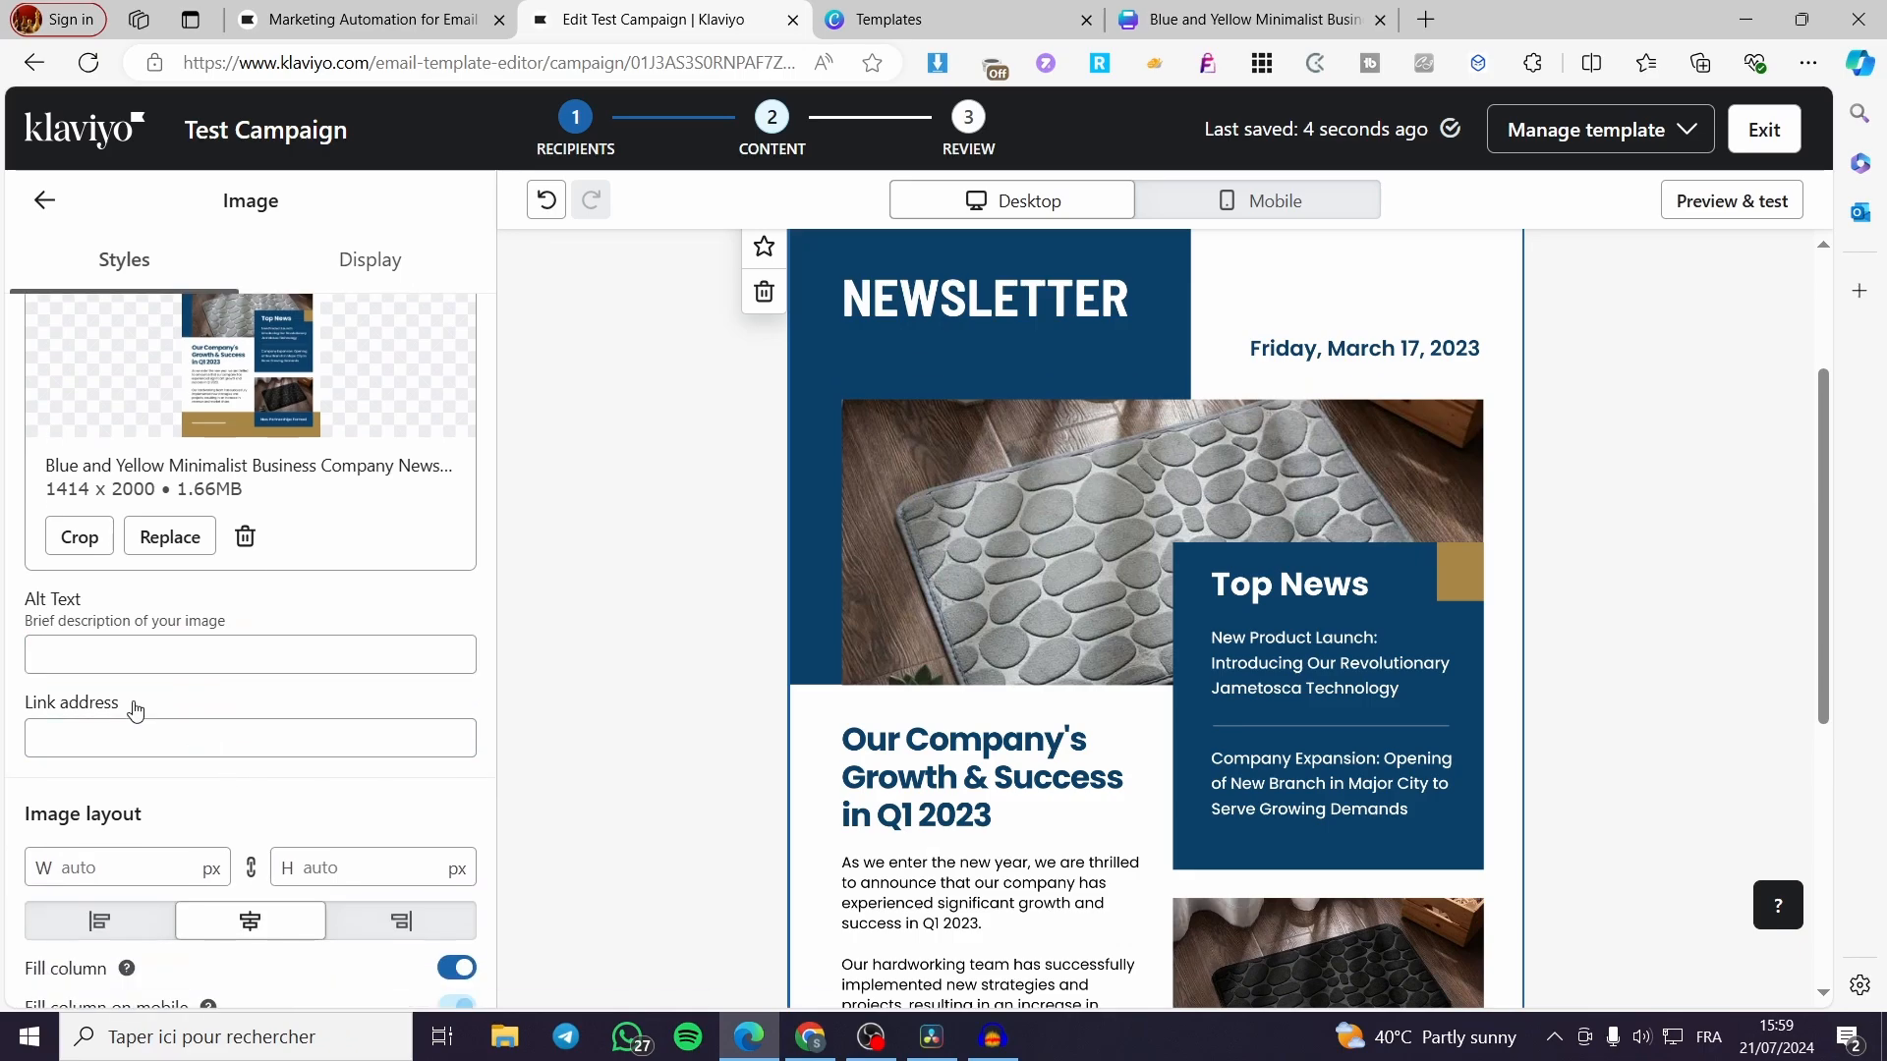
{"action": "left_click", "coordinate": [89, 746]}
{"action": "left_click", "coordinate": [1631, 521]}
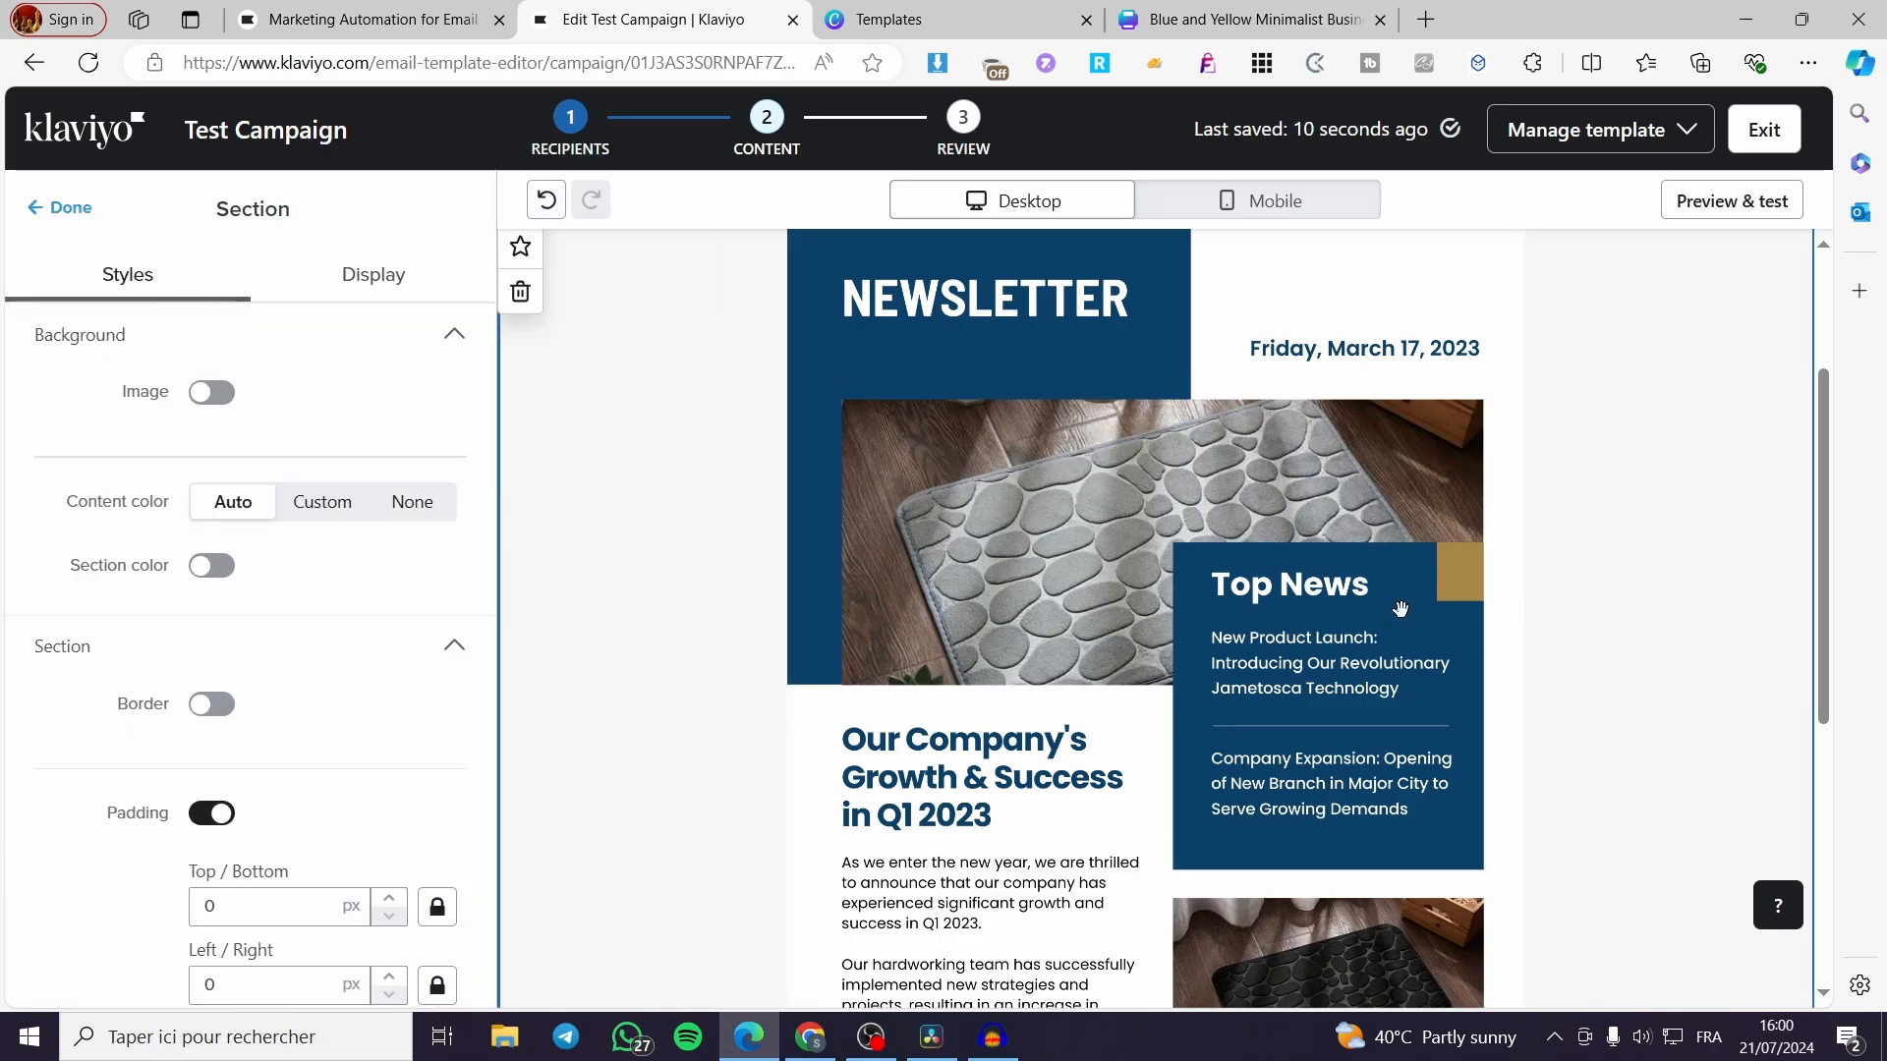
{"action": "left_click", "coordinate": [991, 17]}
{"action": "left_click", "coordinate": [543, 65]}
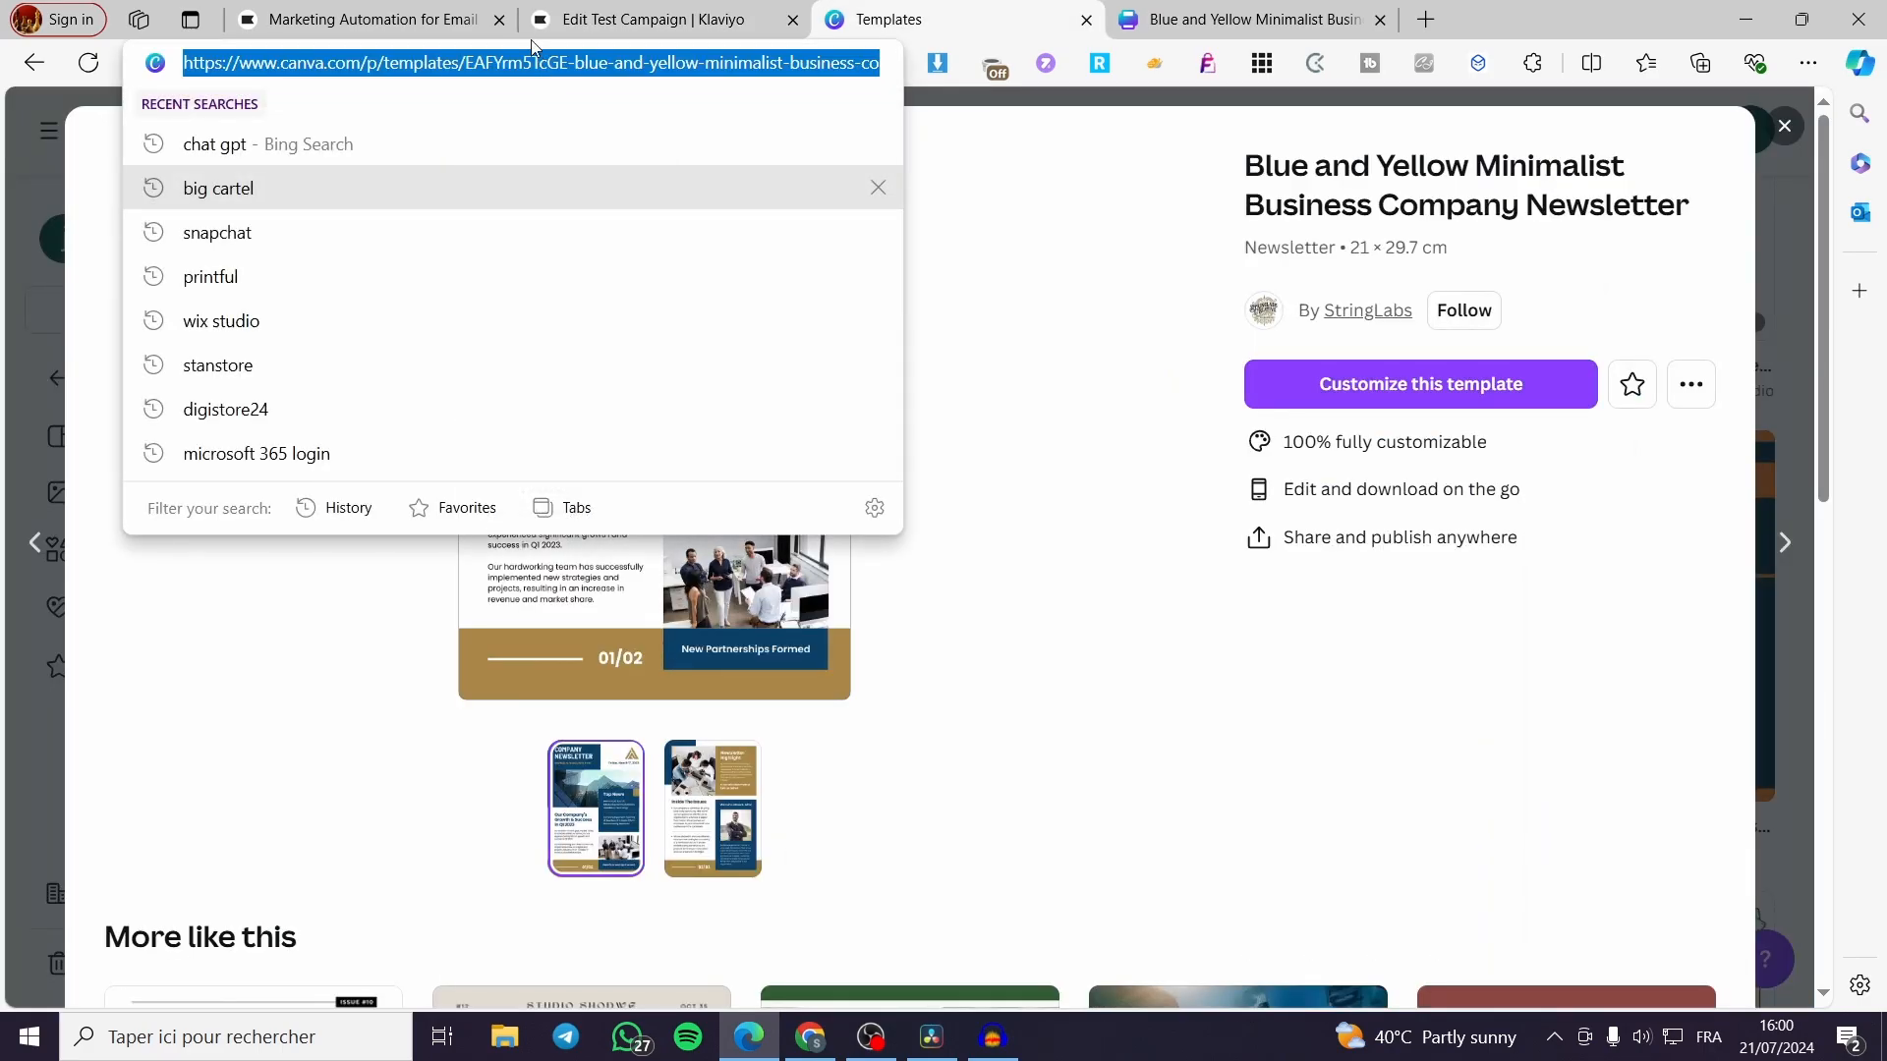
Set the newsletter image's link address in the Klaviyo Test Campaign to the copied Canva template URL.
{"action": "left_click", "coordinate": [539, 16]}
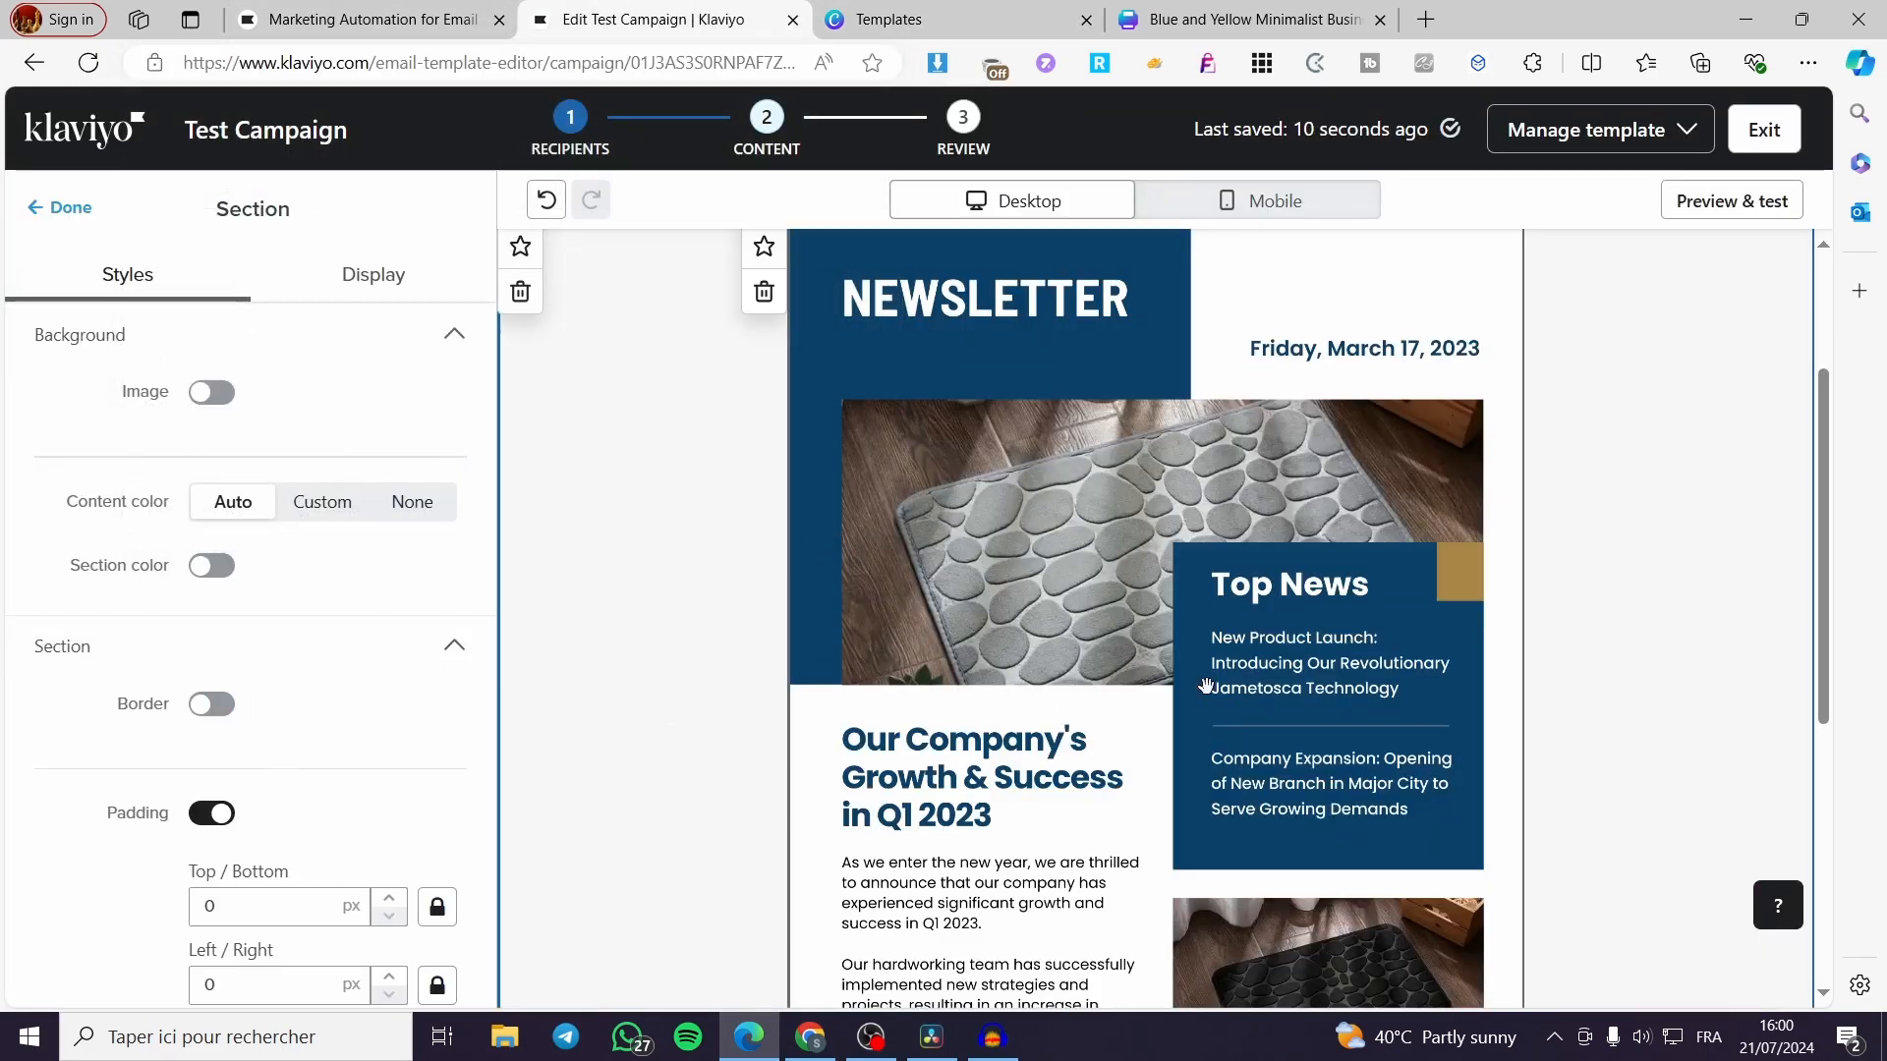
{"action": "left_click", "coordinate": [1169, 685]}
{"action": "left_click", "coordinate": [183, 851]}
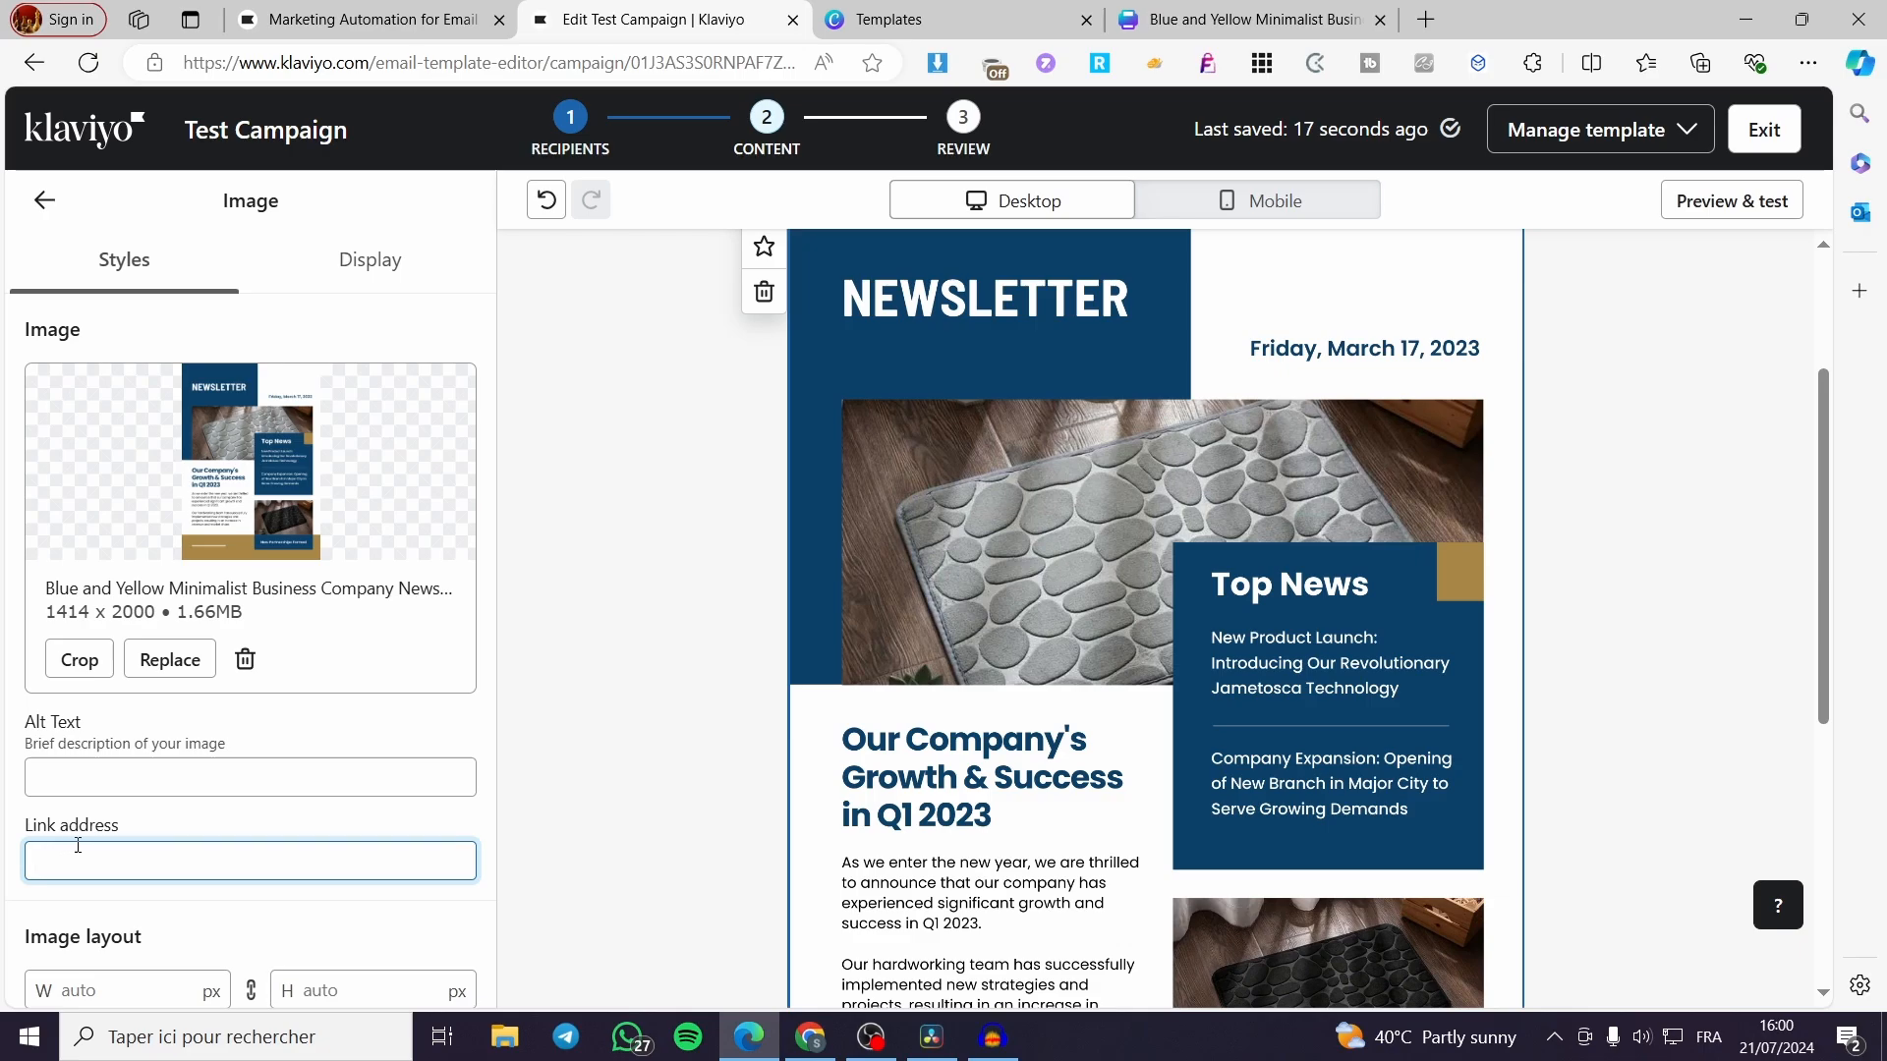
{"action": "type", "text": "https://www.canva.com/p/templates/EAFfrm5TcCE-blue-and-yellow-minimalist-business-company-newsletter/"}
{"action": "left_click", "coordinate": [666, 780]}
Review the newsletter image's layout, padding, background colour and border settings.
{"action": "scroll", "coordinate": [581, 787], "scroll_direction": "down", "scroll_amount": 5}
{"action": "scroll", "coordinate": [833, 768], "scroll_direction": "up", "scroll_amount": 4}
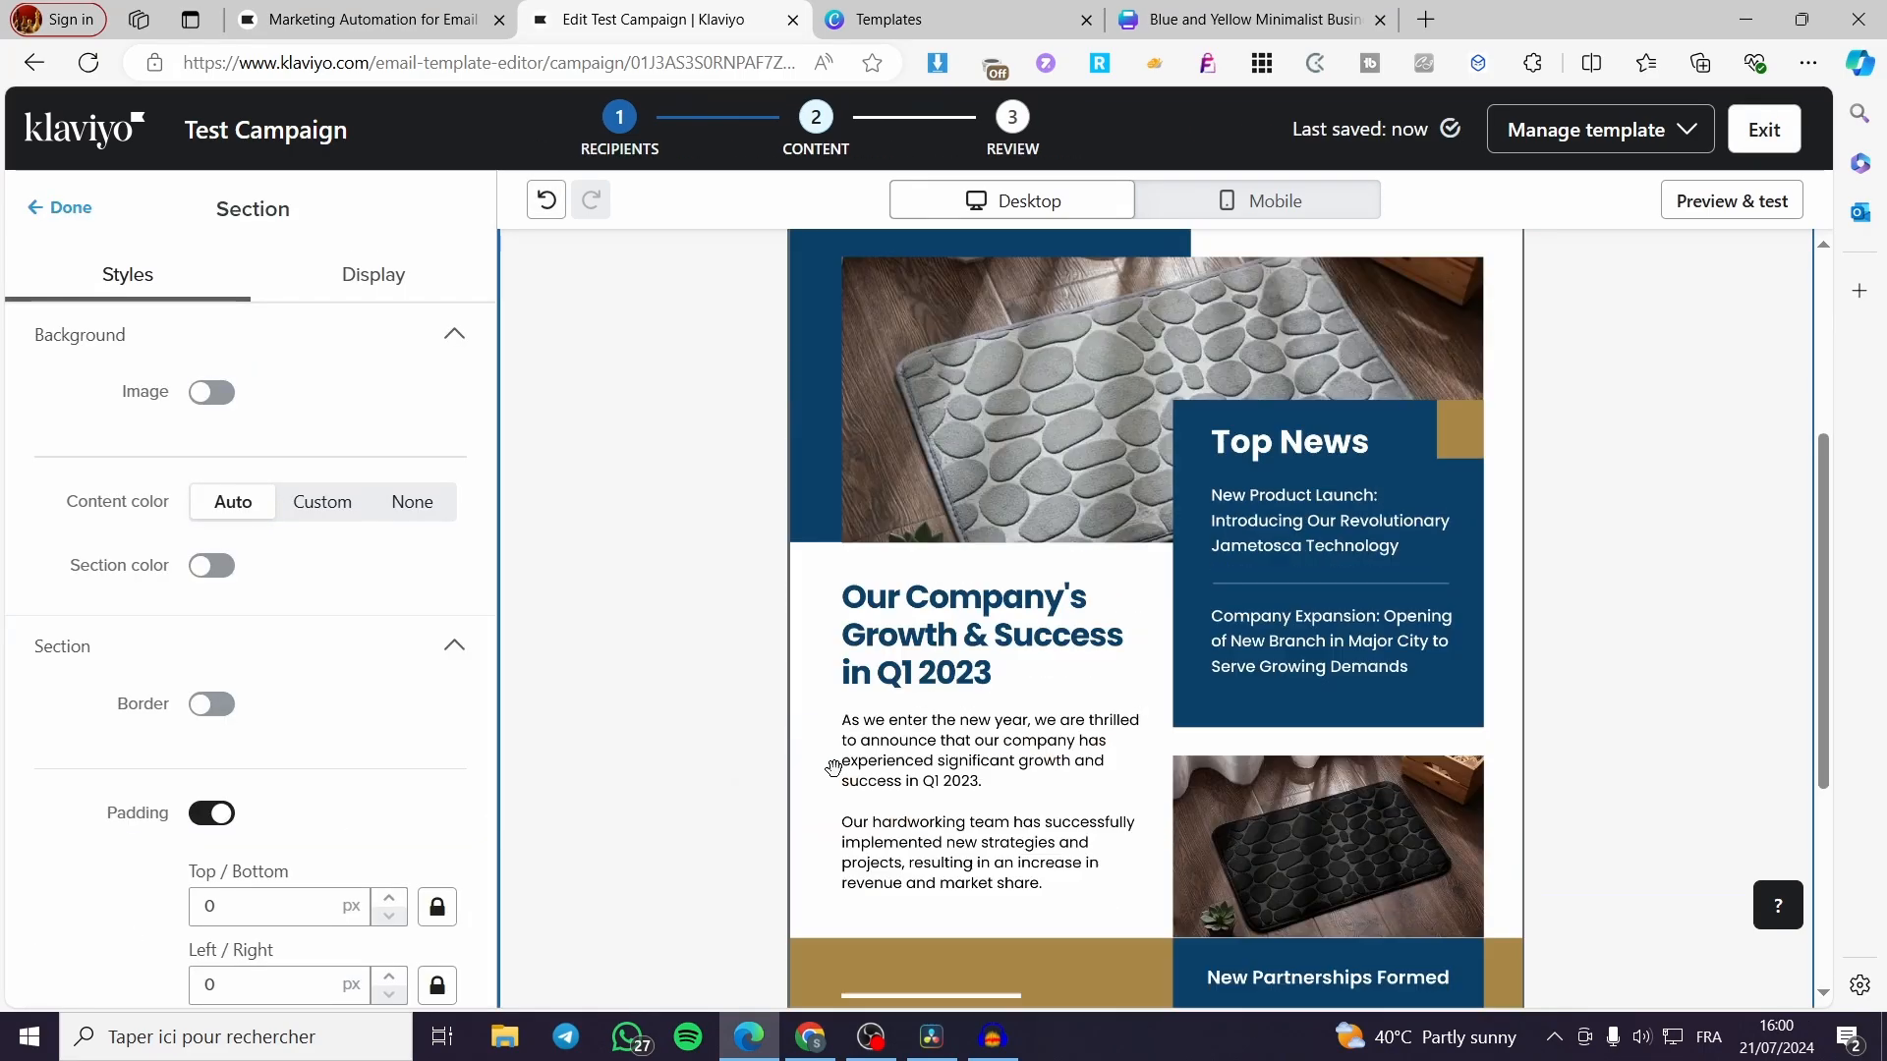
{"action": "scroll", "coordinate": [833, 769], "scroll_direction": "up", "scroll_amount": 4}
{"action": "left_click", "coordinate": [1174, 520]}
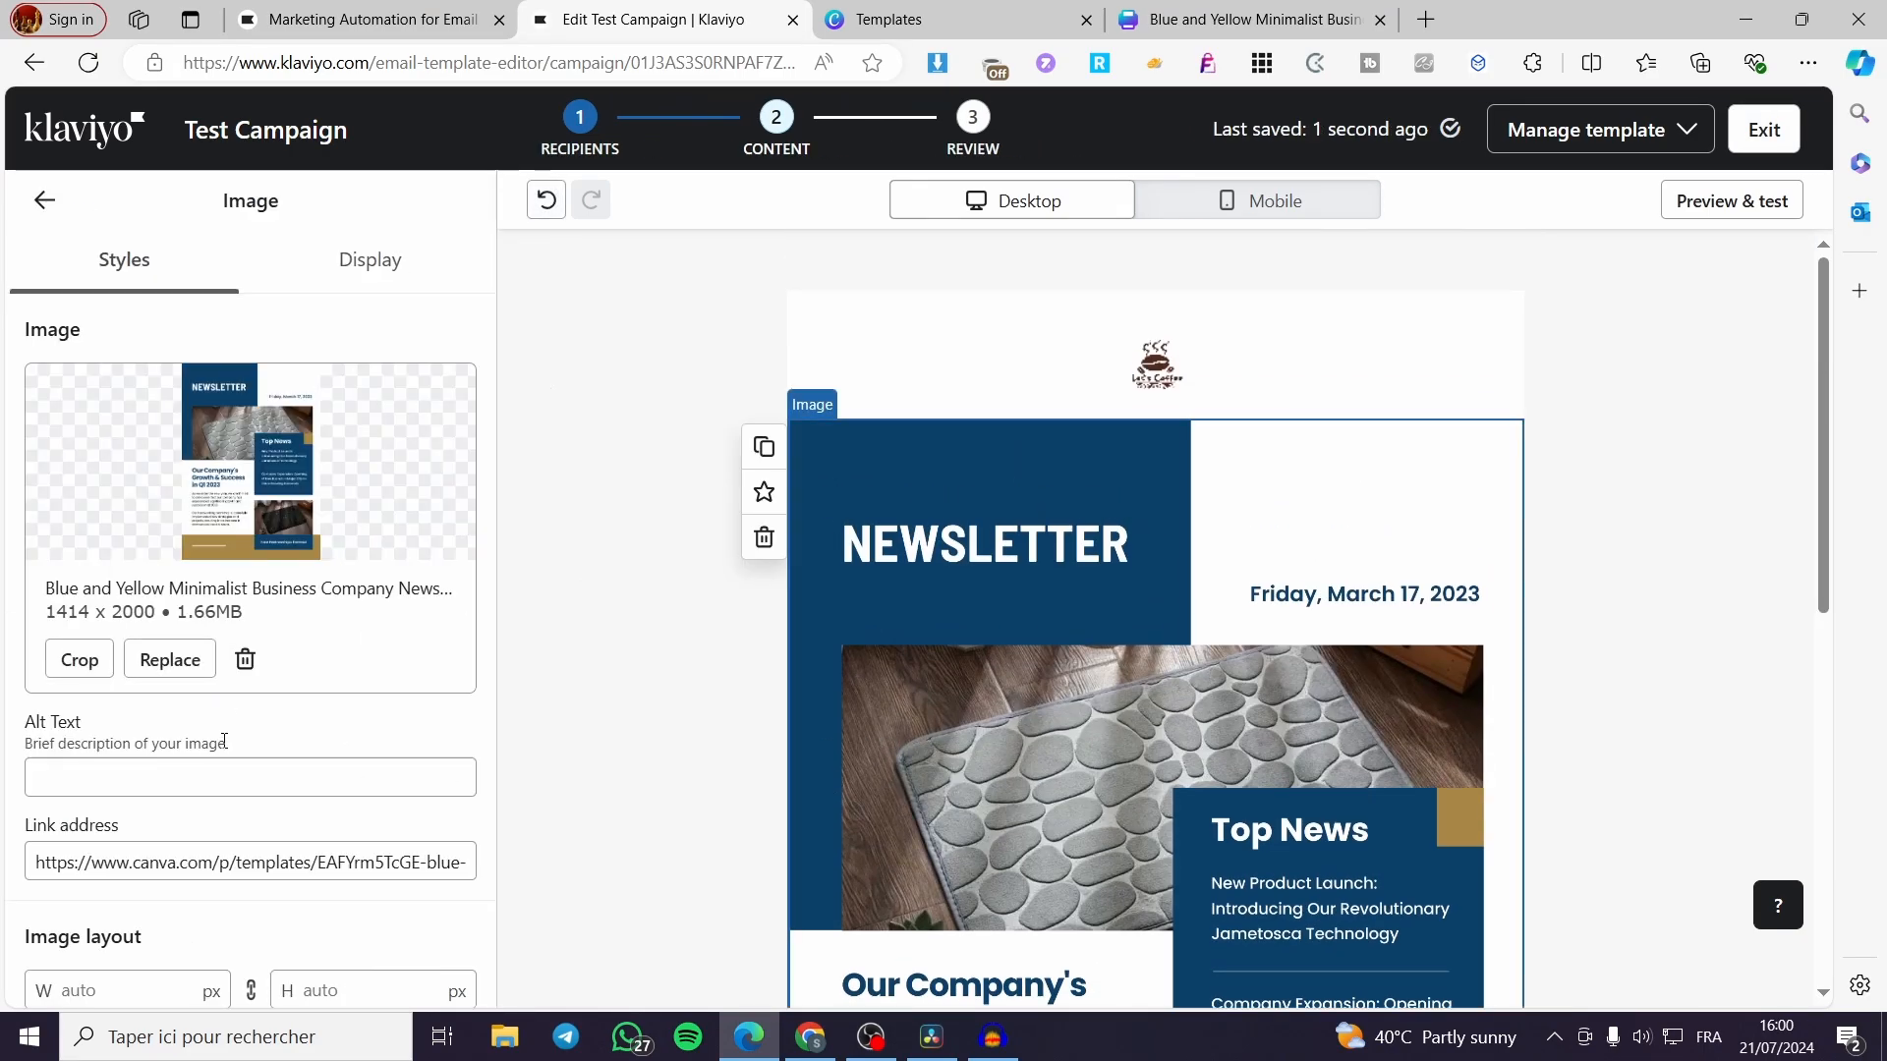
{"action": "scroll", "coordinate": [346, 688], "scroll_direction": "down", "scroll_amount": 3}
{"action": "scroll", "coordinate": [74, 806], "scroll_direction": "down", "scroll_amount": 4}
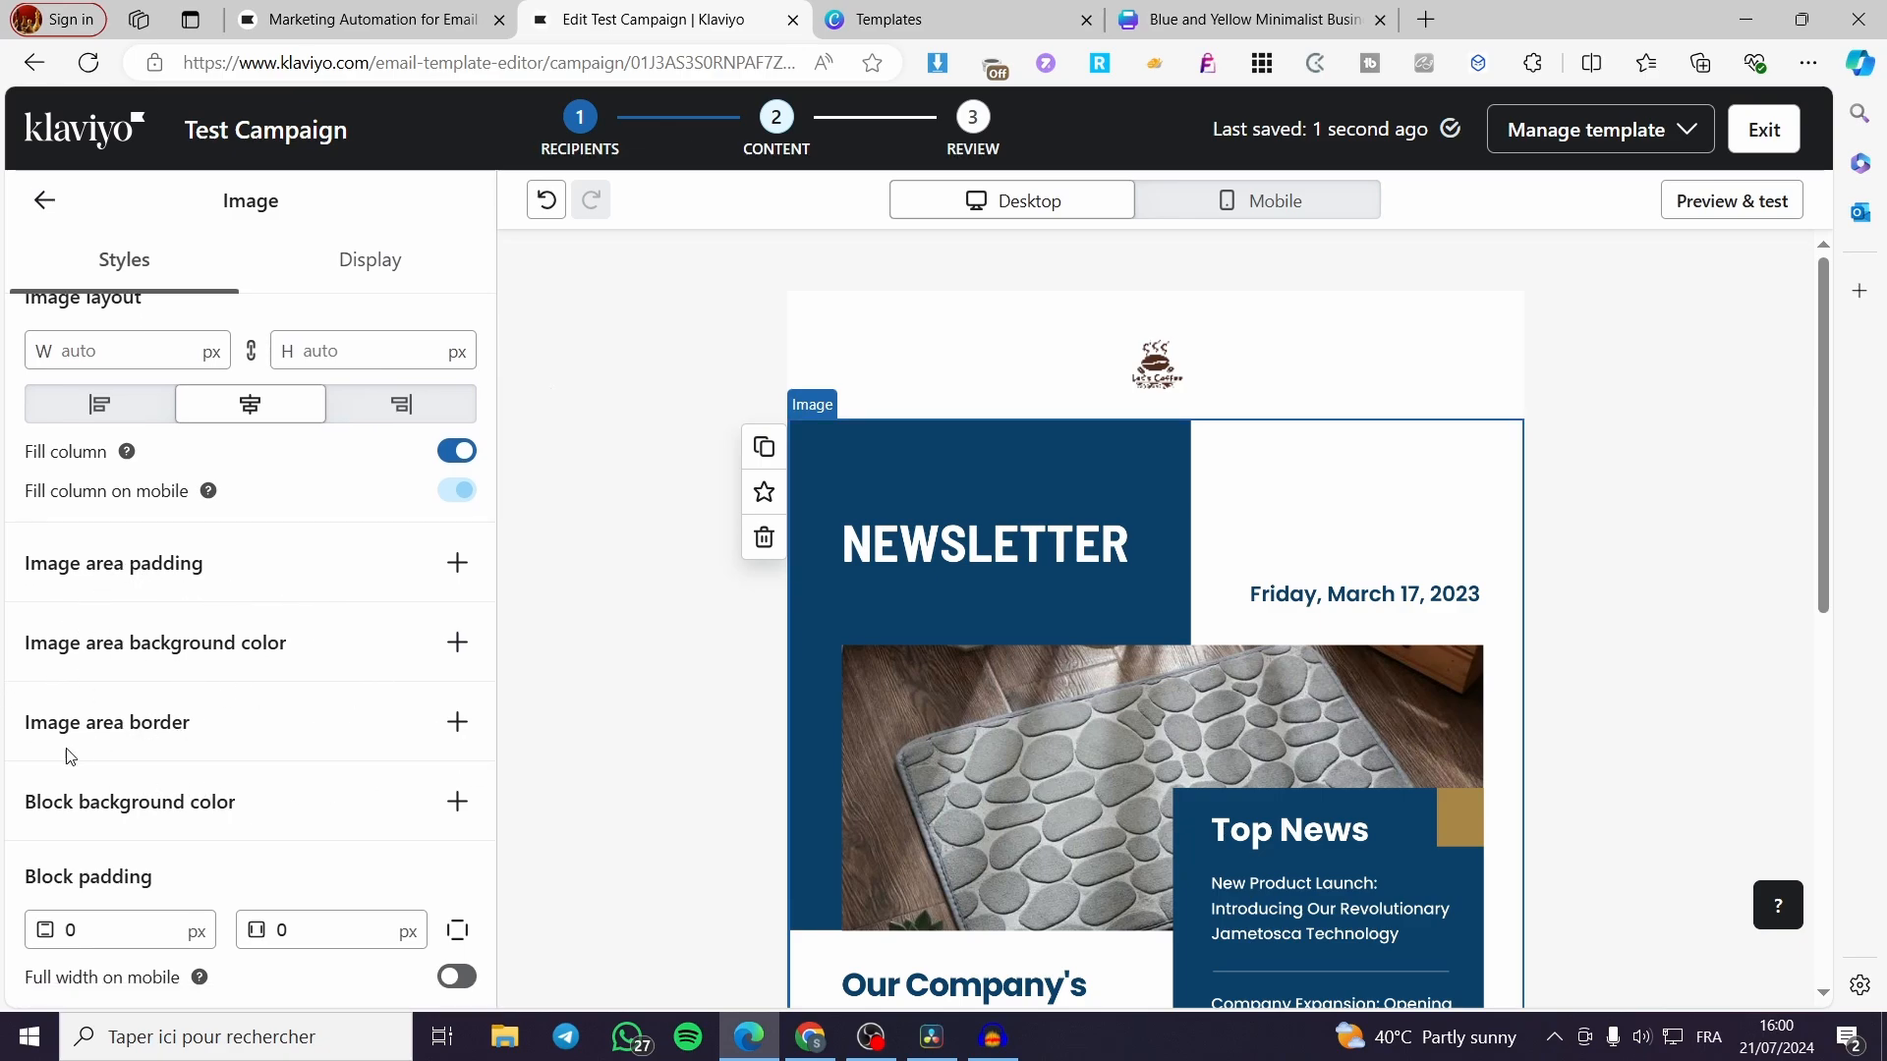
{"action": "scroll", "coordinate": [190, 793], "scroll_direction": "up", "scroll_amount": 5}
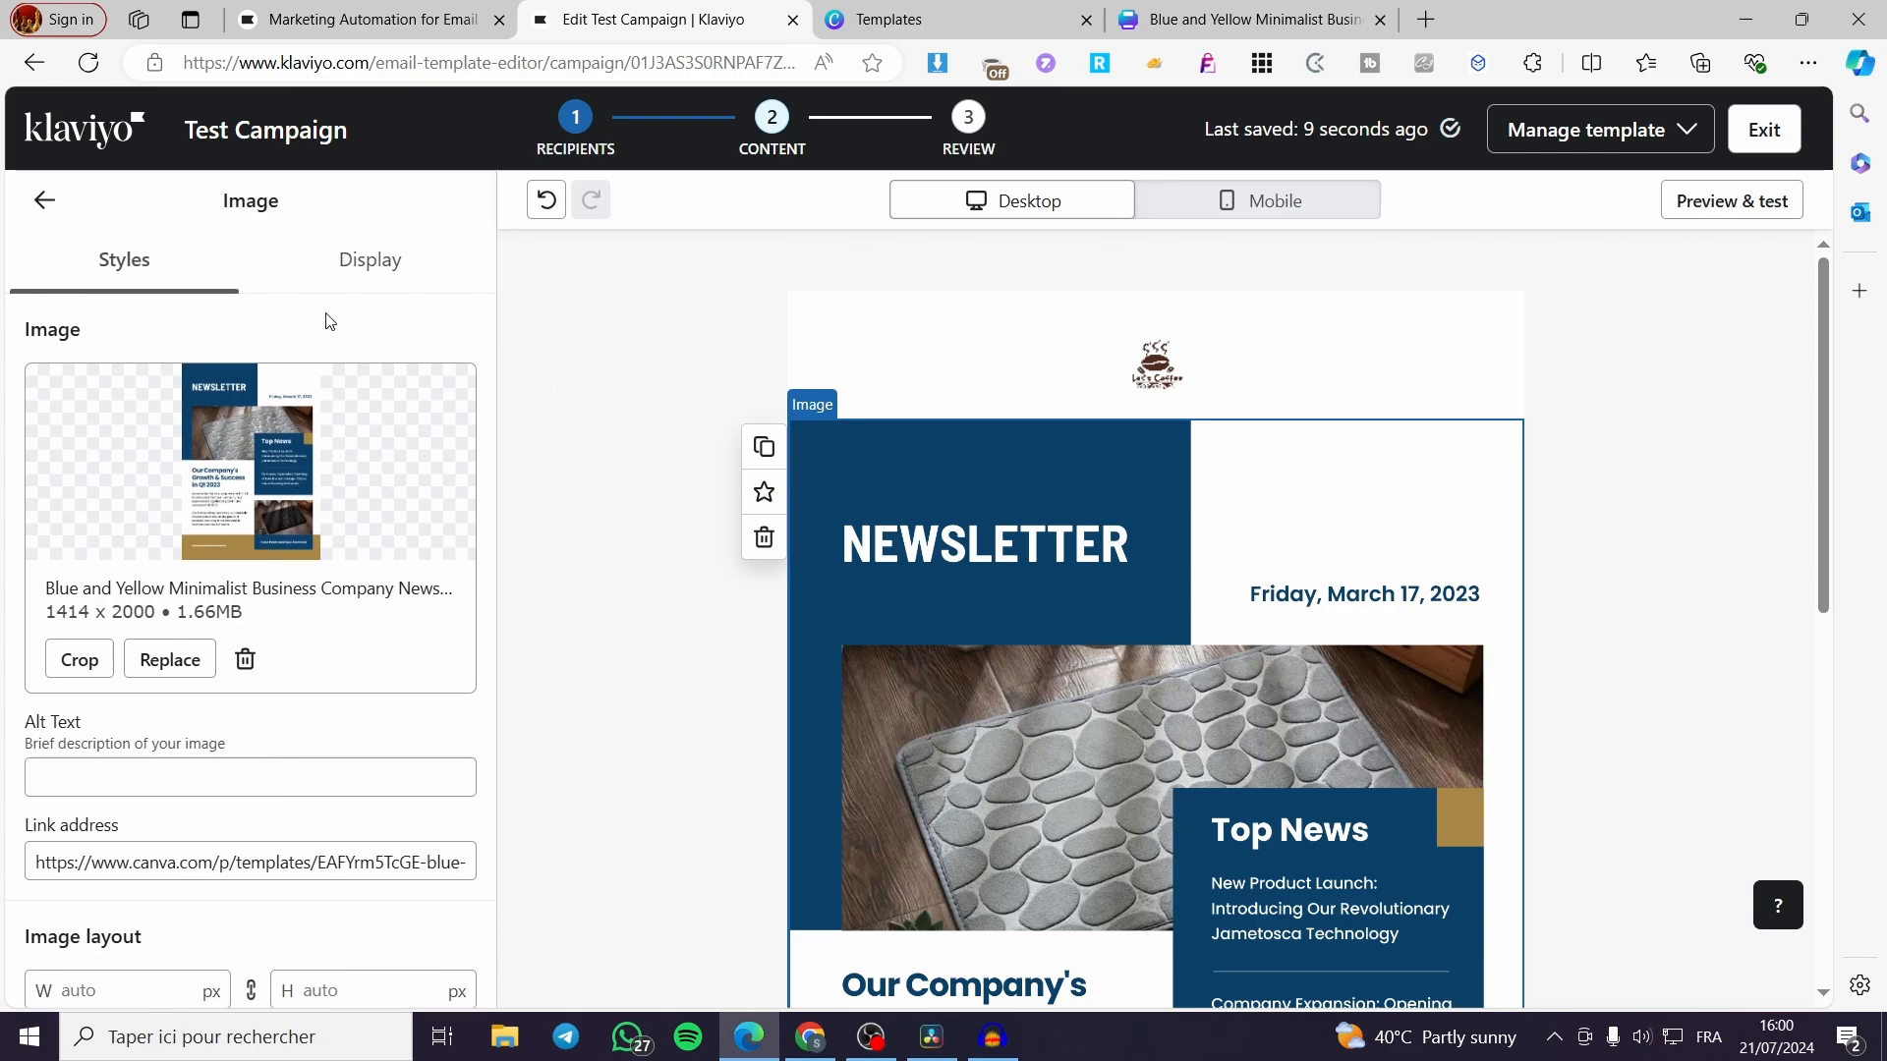
Set the newsletter image's visibility to Desktop only after trying Mobile only, and compare the mobile and desktop views.
{"action": "left_click", "coordinate": [370, 260]}
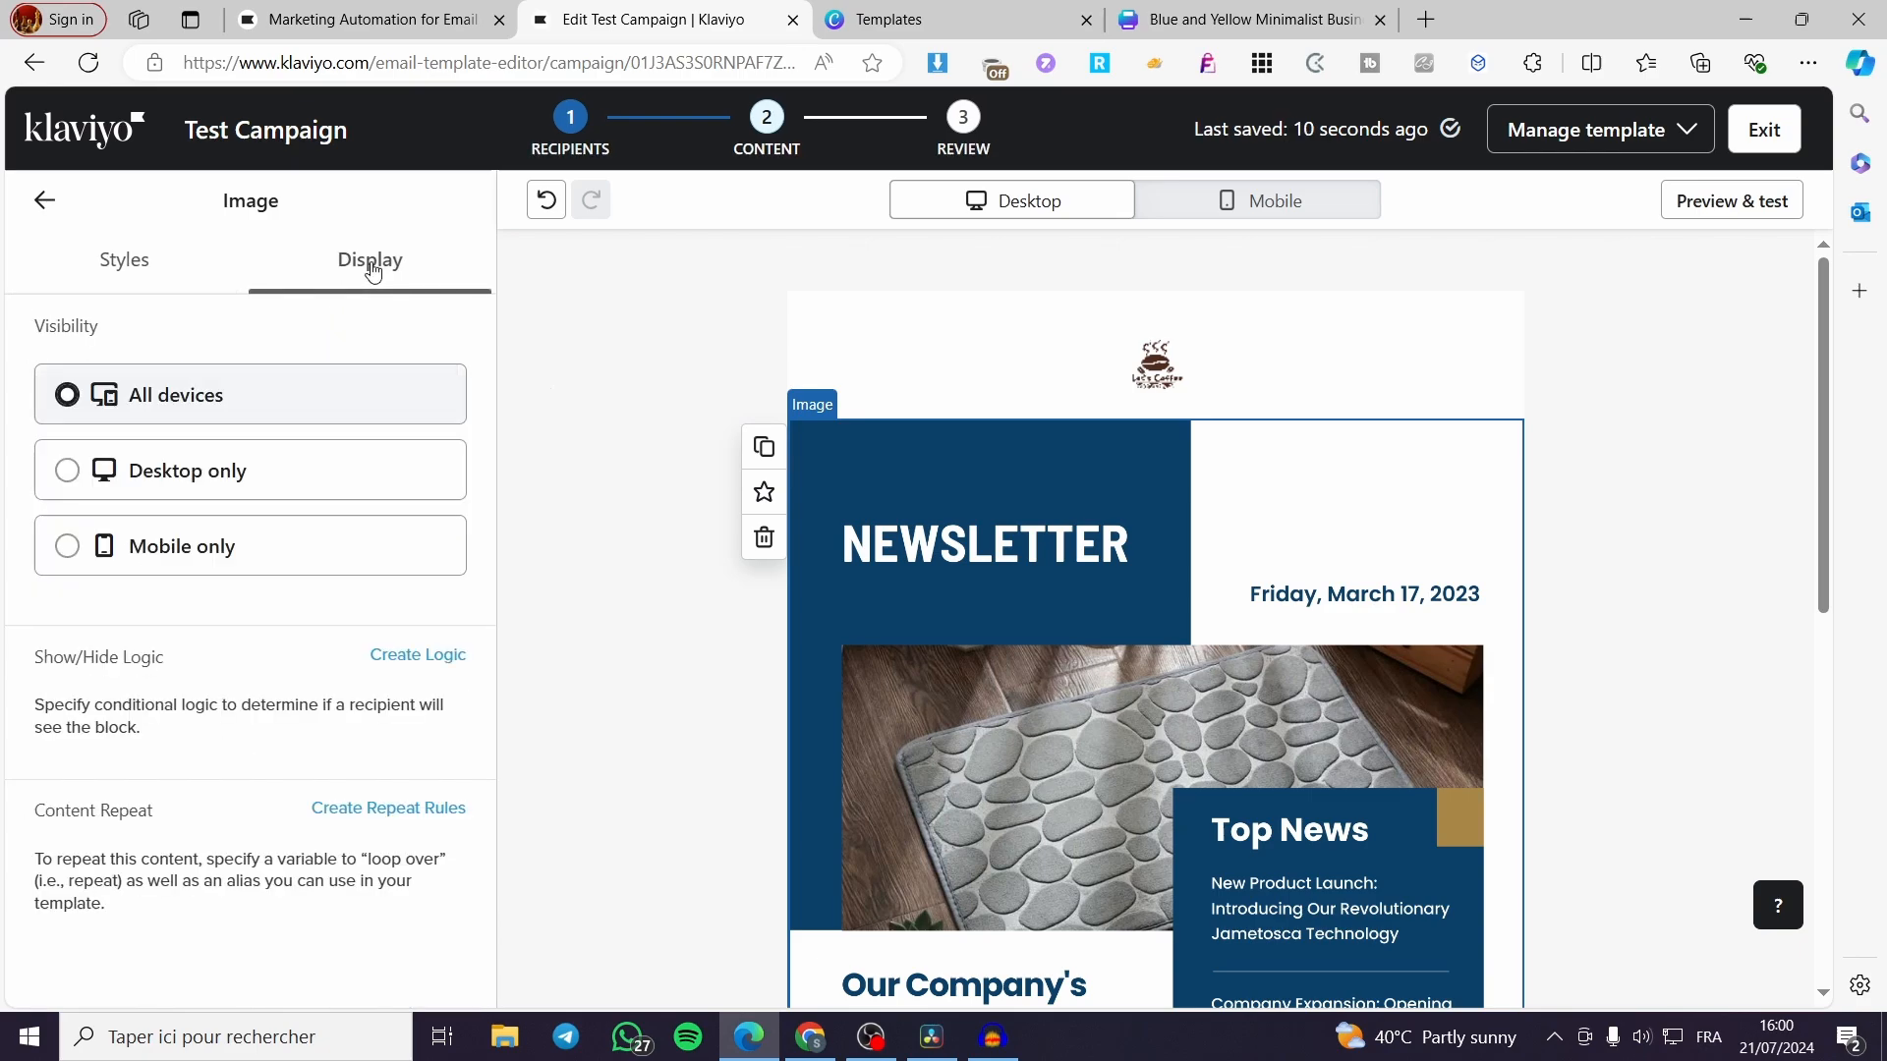
{"action": "left_click", "coordinate": [199, 475]}
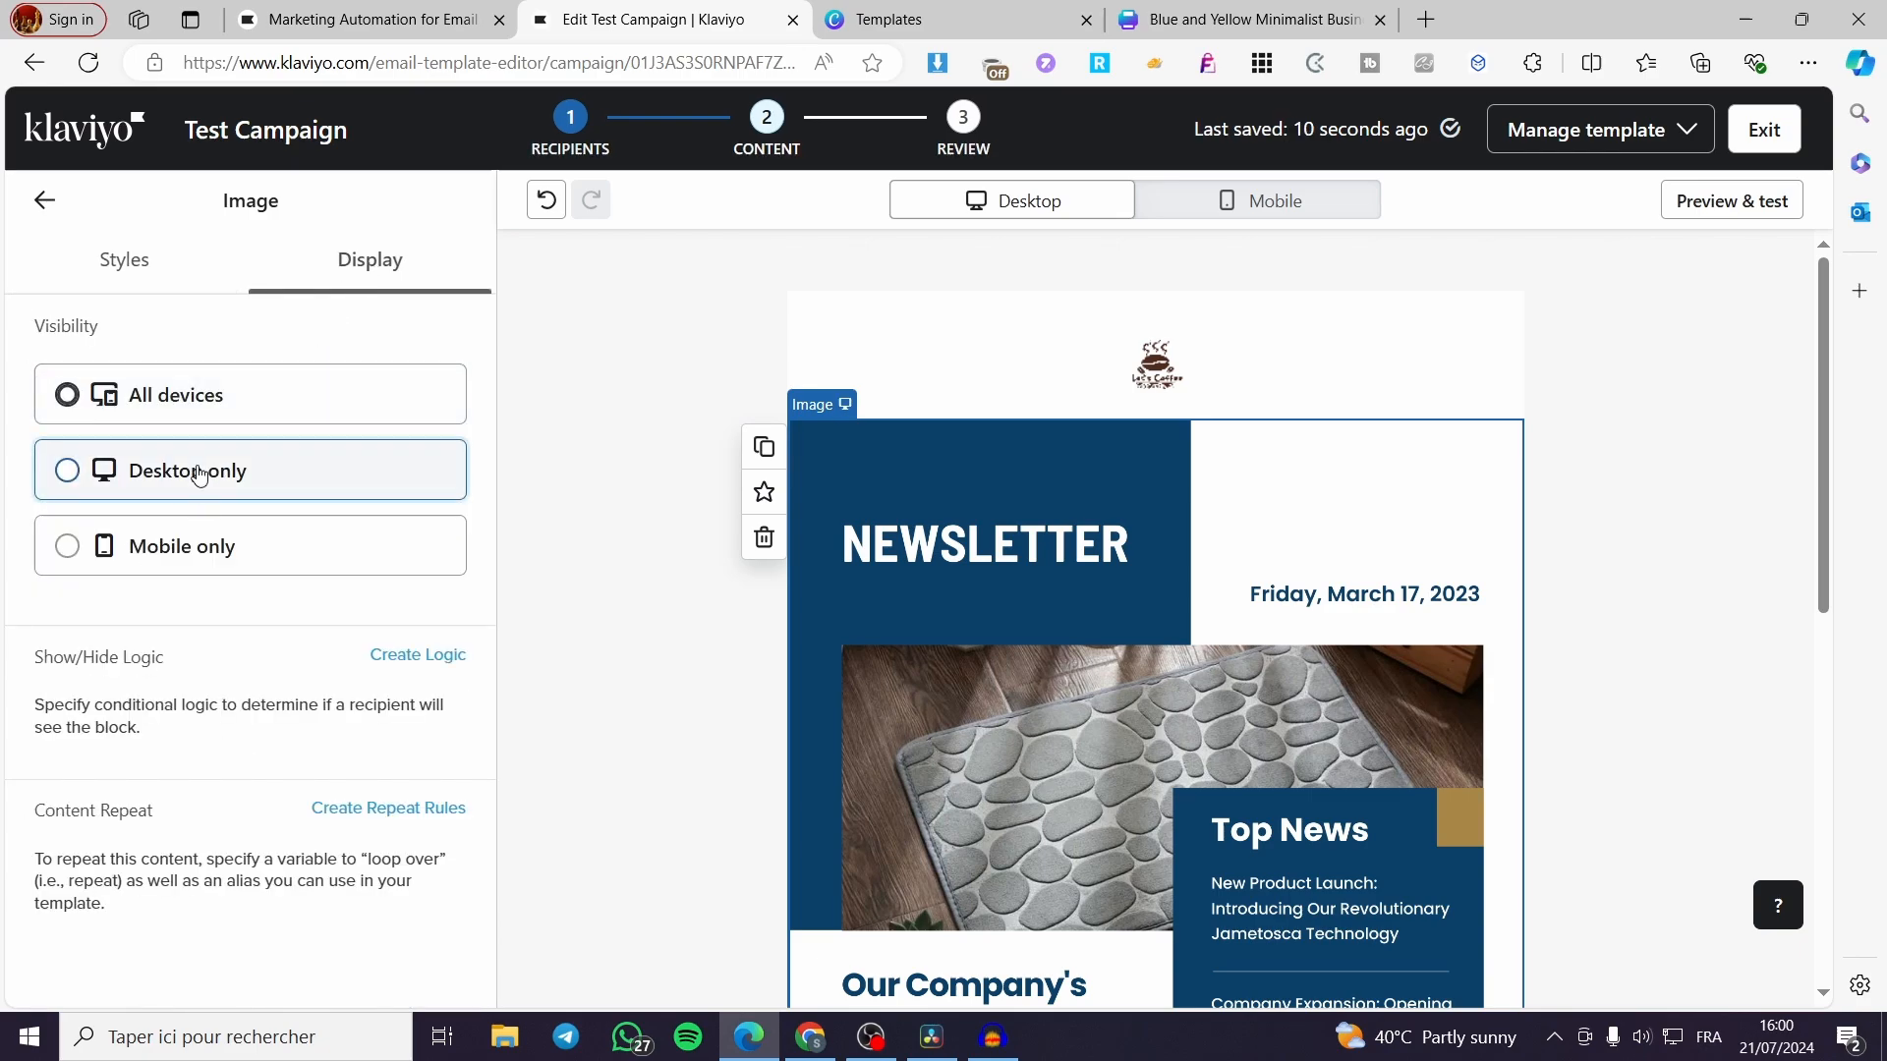
{"action": "left_click", "coordinate": [164, 550]}
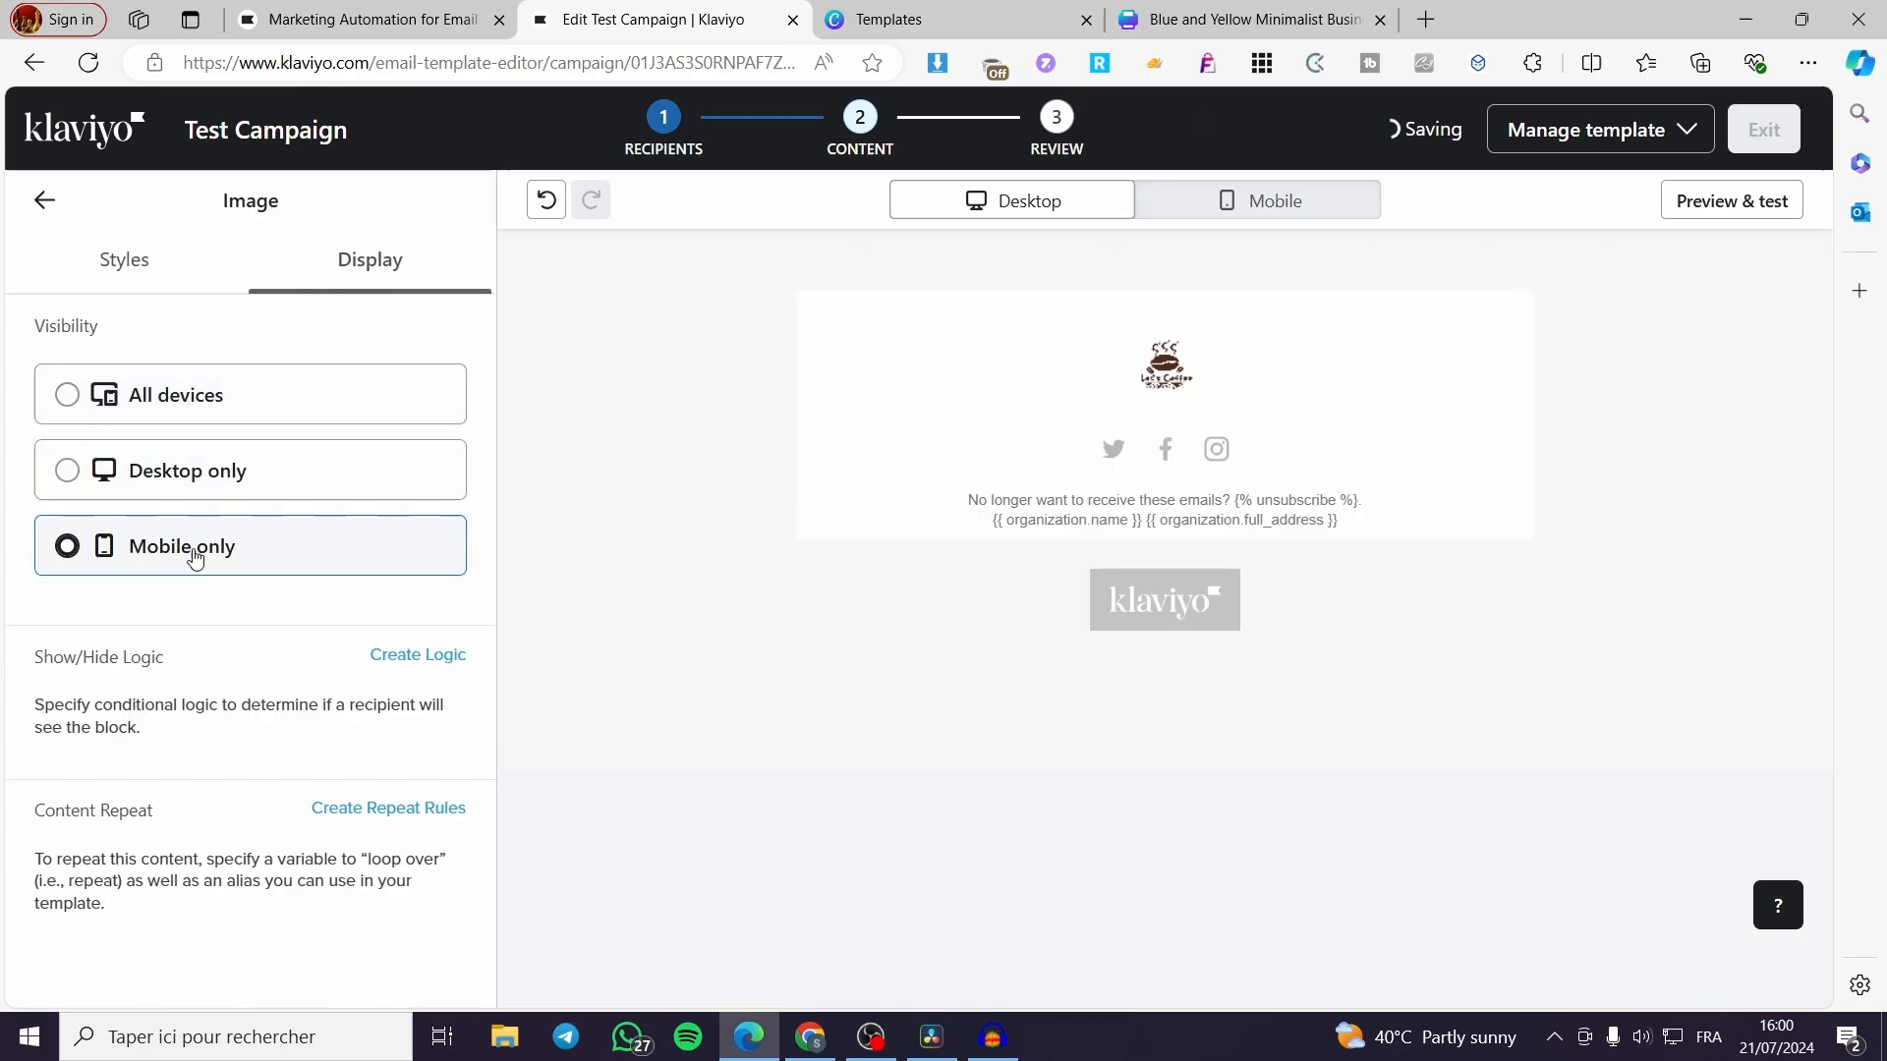
{"action": "left_click", "coordinate": [266, 472]}
{"action": "left_click", "coordinate": [227, 543]}
{"action": "left_click", "coordinate": [260, 472]}
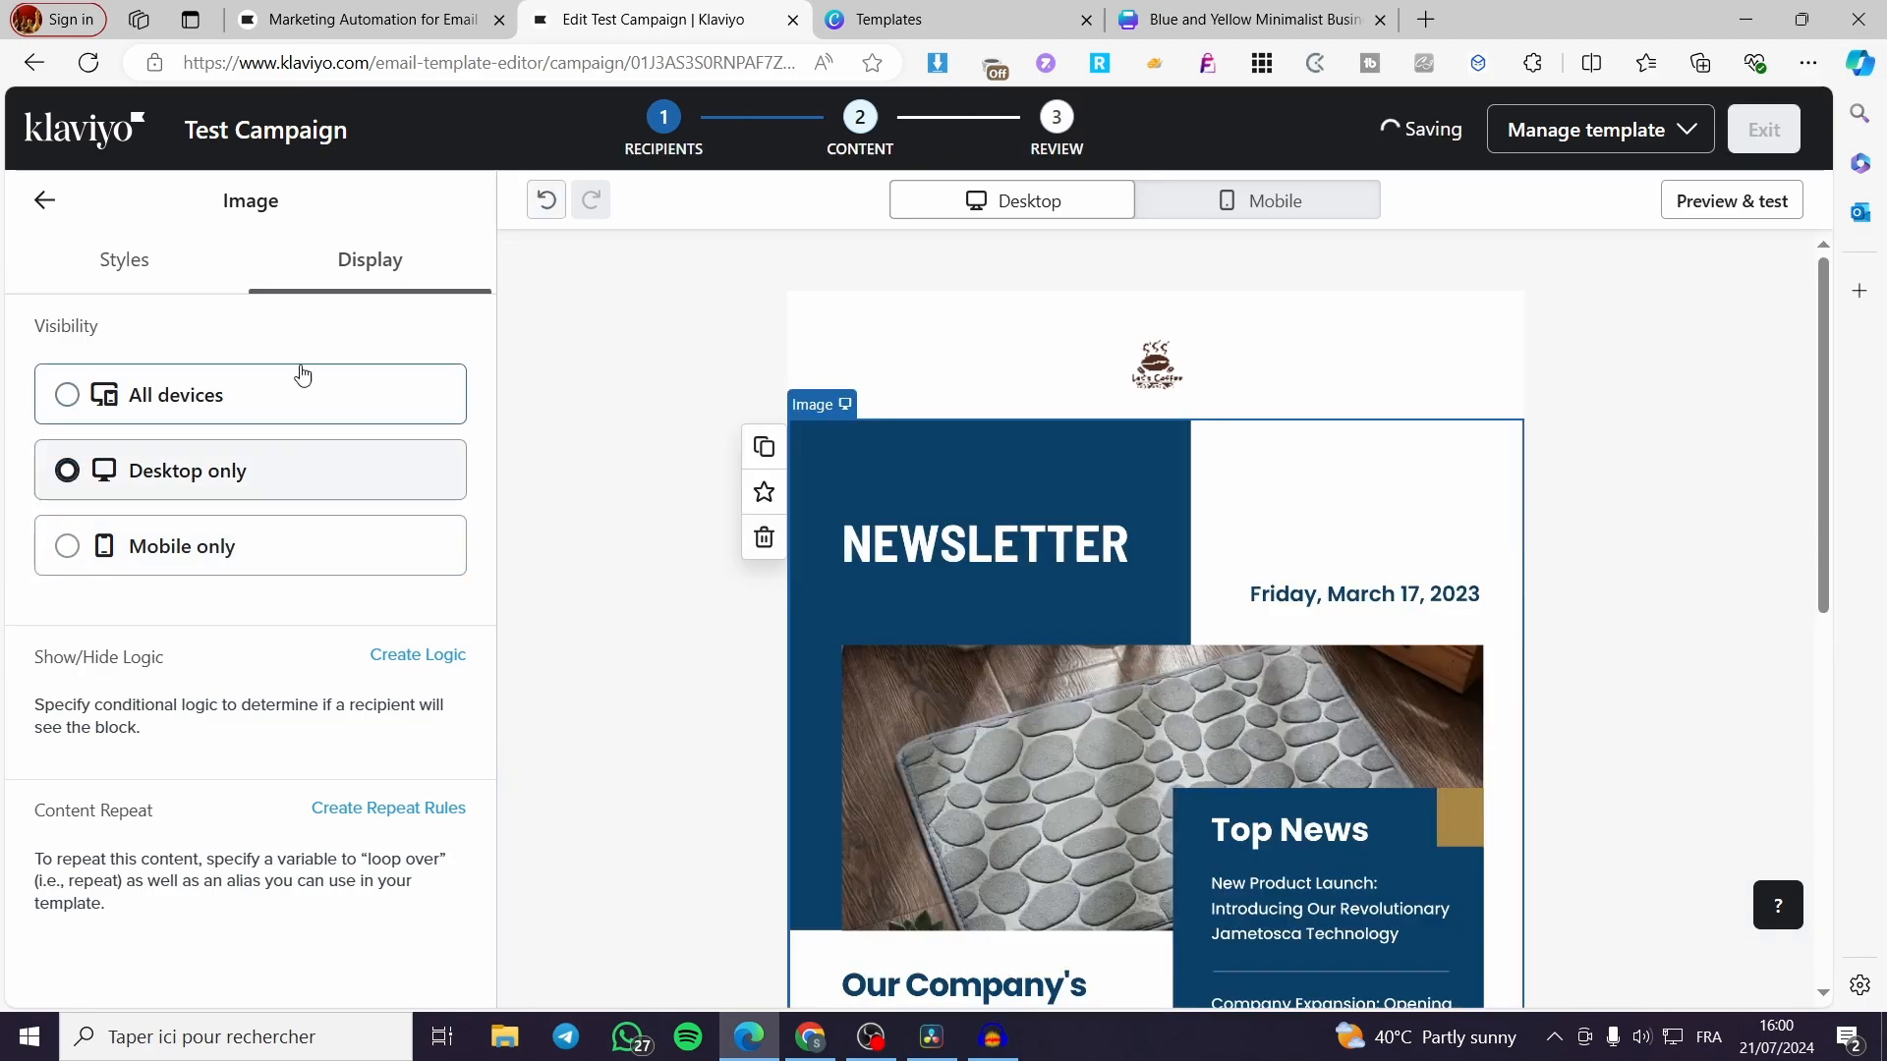
{"action": "left_click", "coordinate": [1228, 202]}
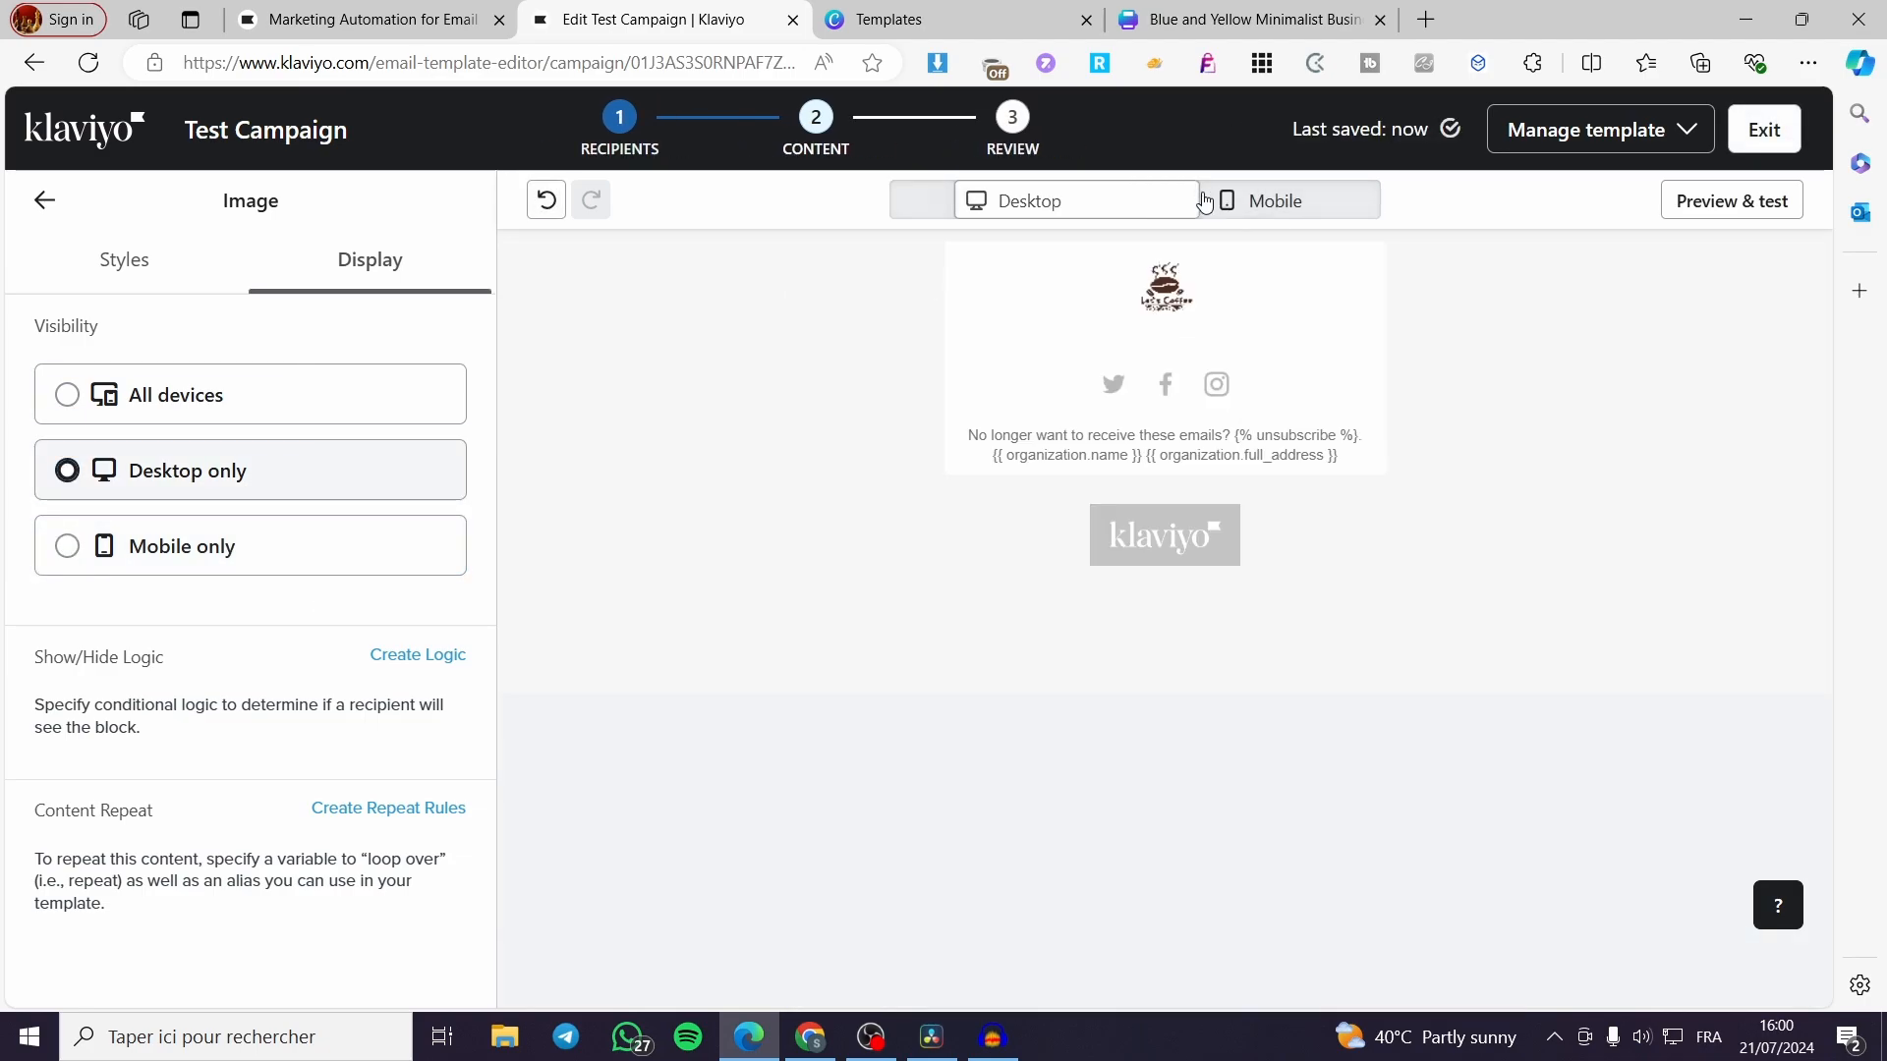
{"action": "left_click", "coordinate": [1100, 193]}
{"action": "left_click", "coordinate": [147, 260]}
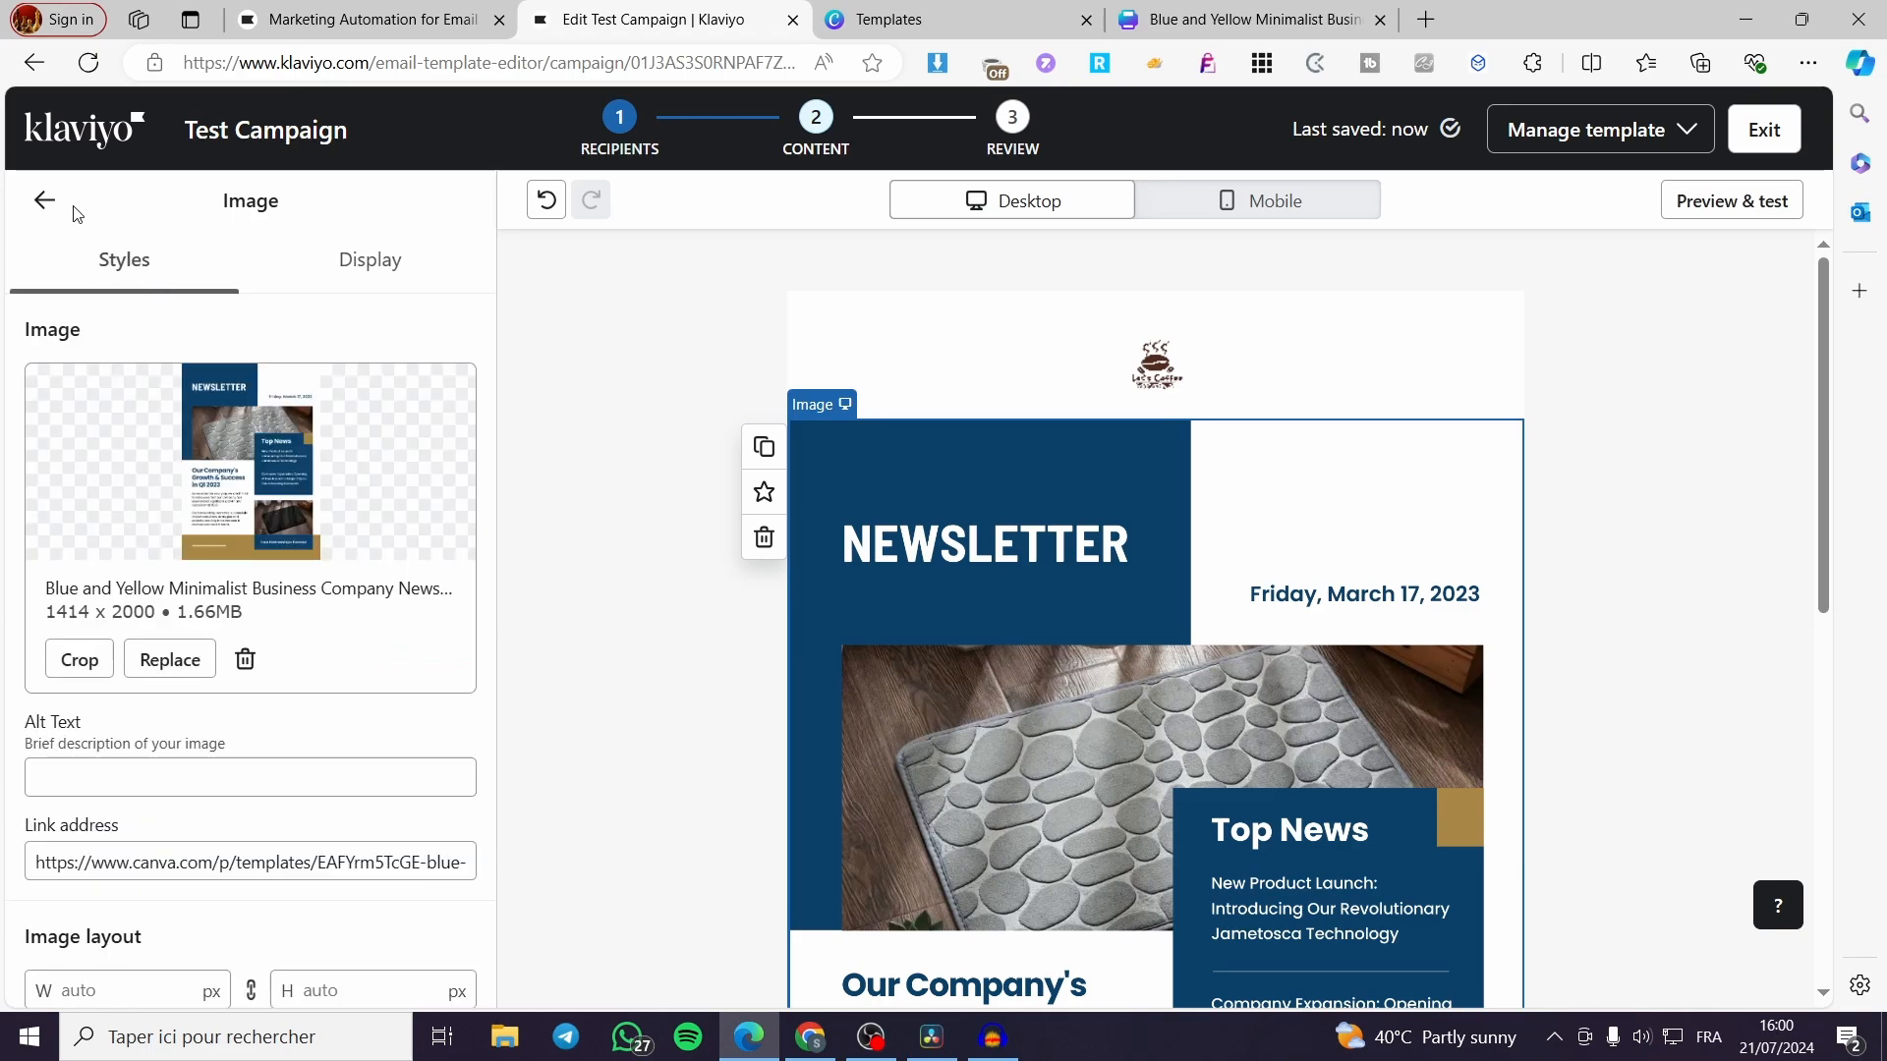
Add a Spacer block between the logo and the newsletter image.
{"action": "left_click", "coordinate": [46, 201]}
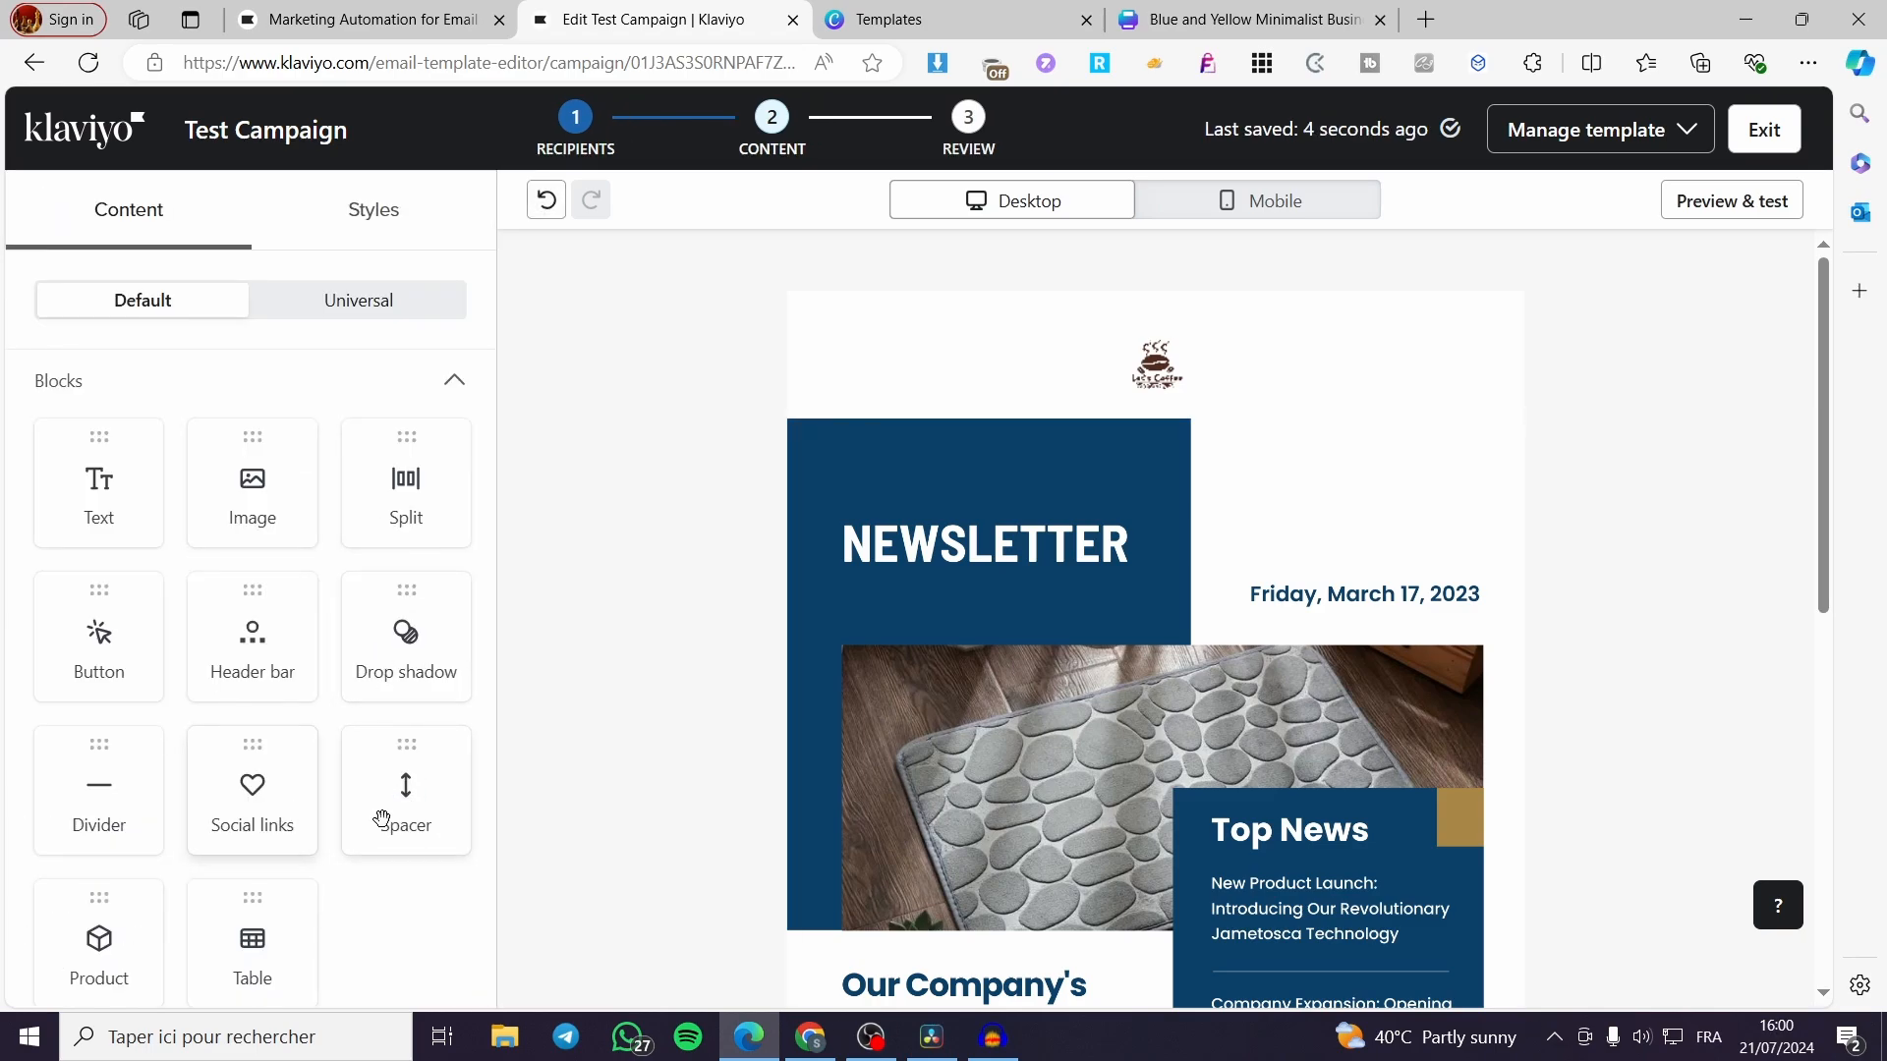
{"action": "left_click_drag", "start_coordinate": [697, 701], "coordinate": [1086, 425]}
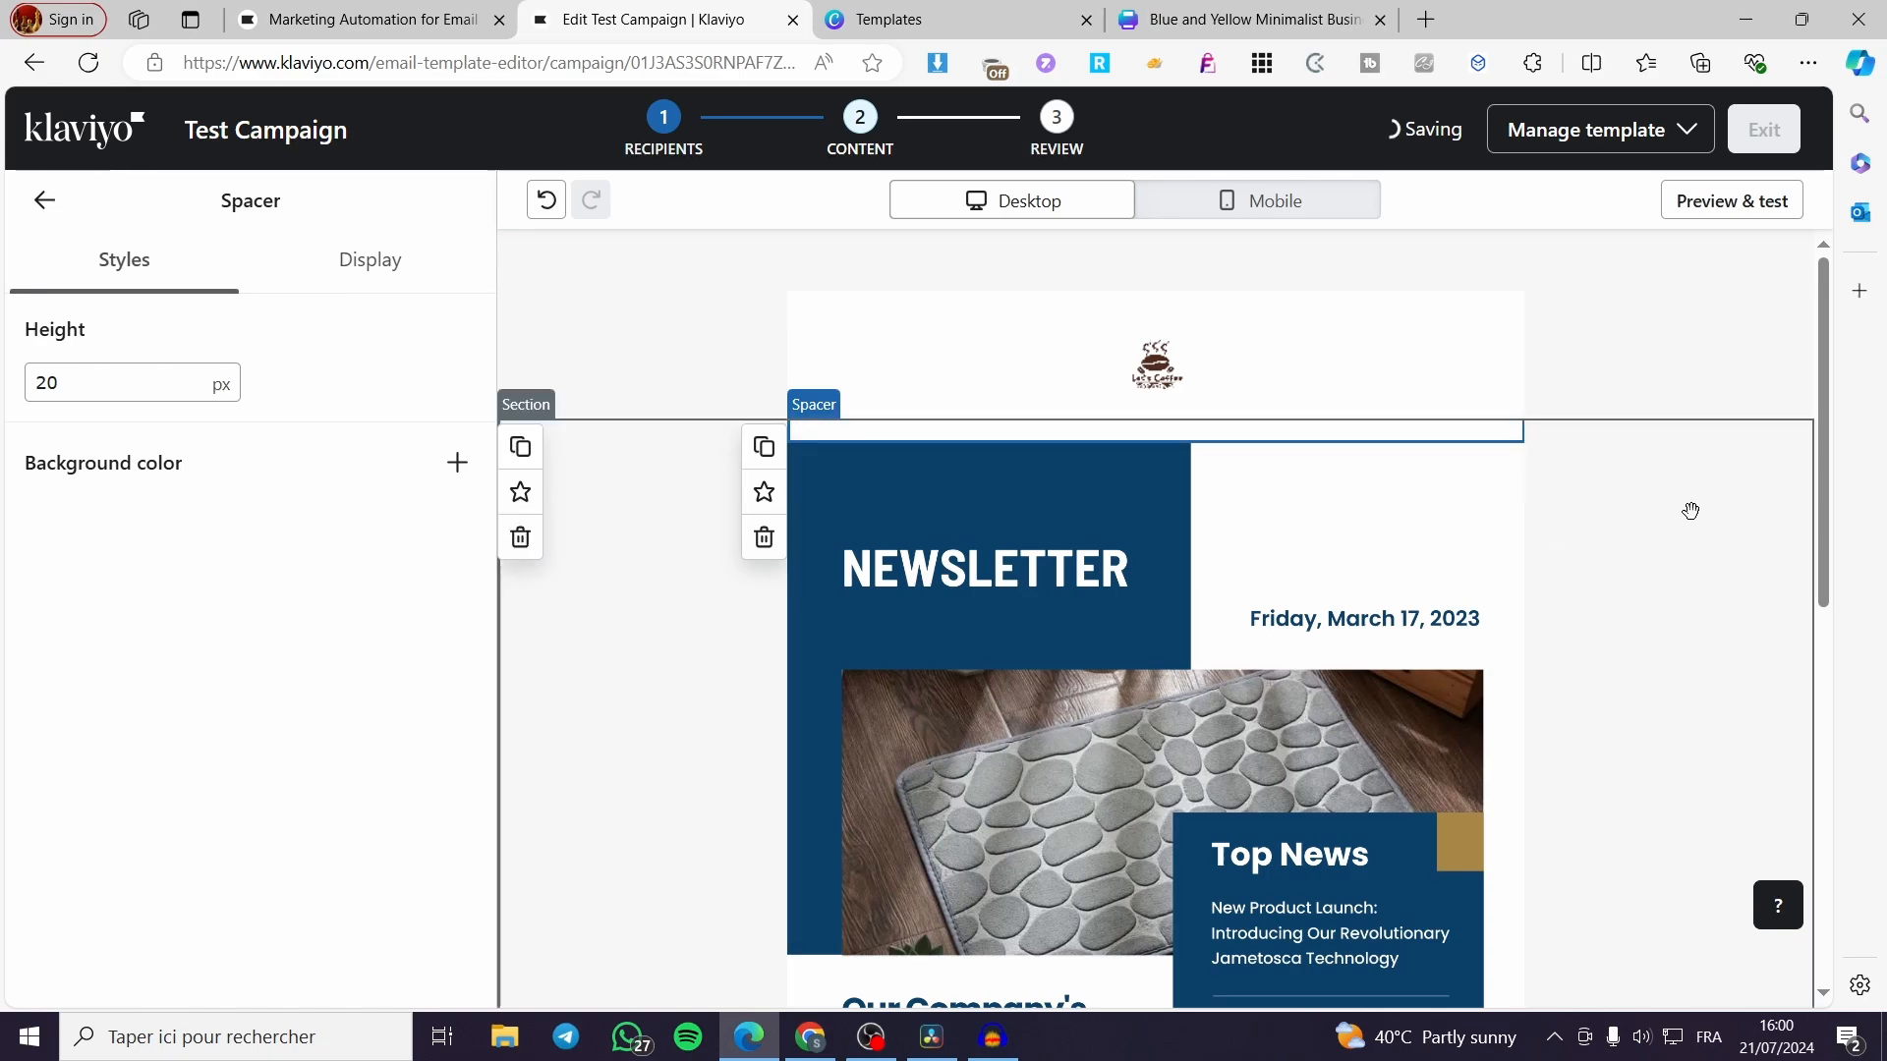
{"action": "left_click", "coordinate": [1676, 569]}
{"action": "scroll", "coordinate": [701, 541], "scroll_direction": "down", "scroll_amount": 4}
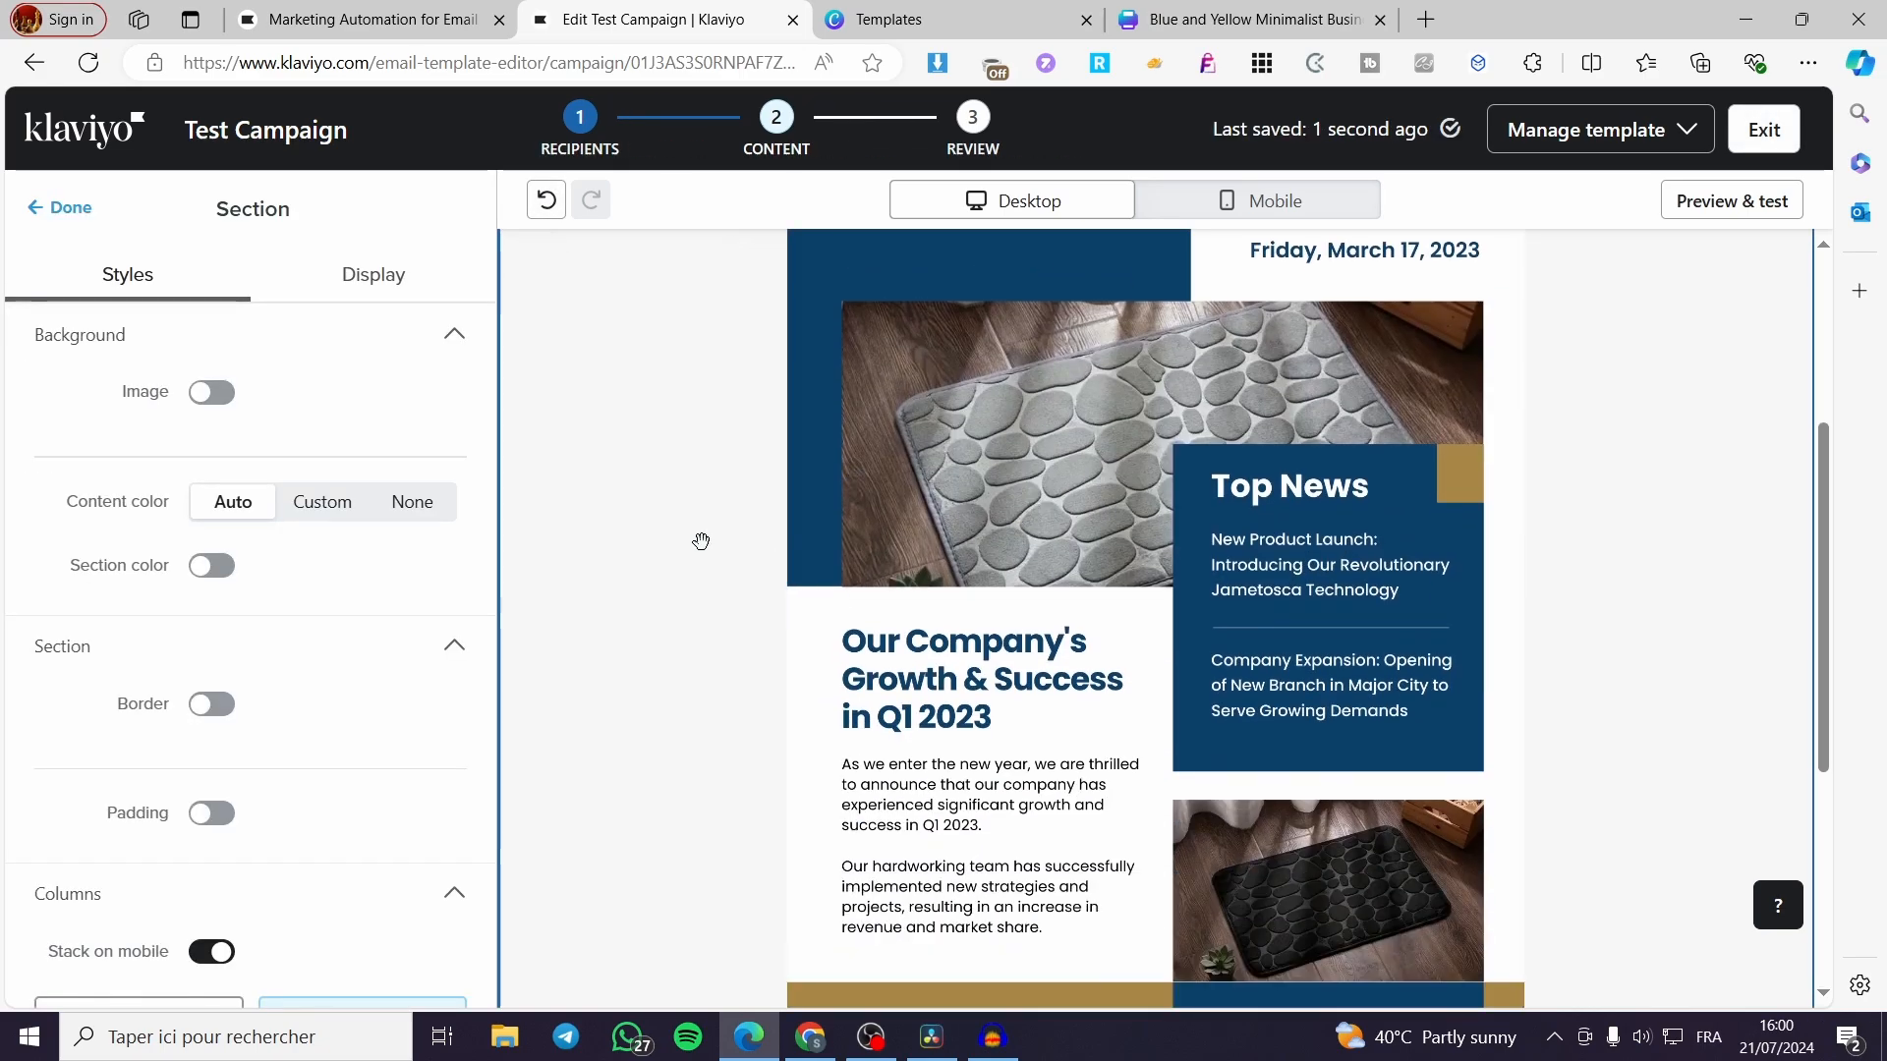
{"action": "scroll", "coordinate": [1263, 565], "scroll_direction": "up", "scroll_amount": 3}
{"action": "scroll", "coordinate": [575, 511], "scroll_direction": "down", "scroll_amount": 4}
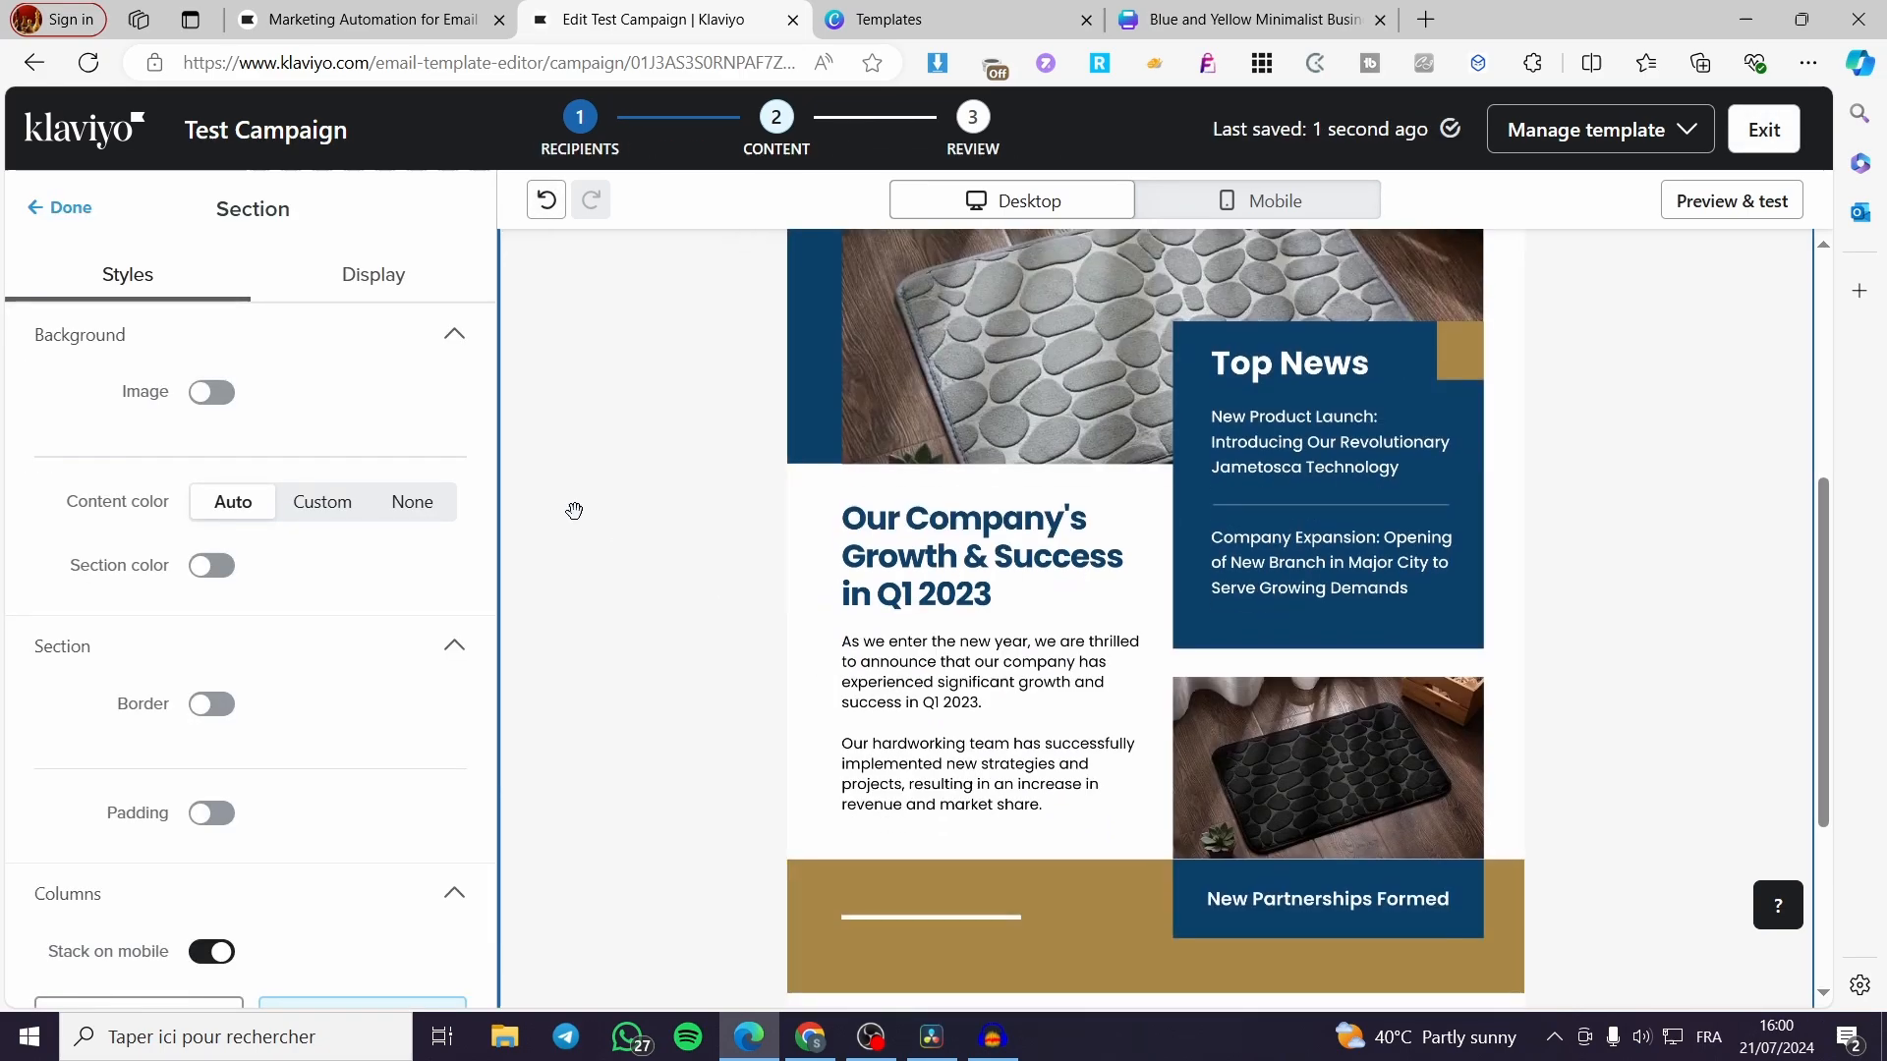
Add a Spacer block between the bottom of the newsletter image and the social links.
{"action": "left_click", "coordinate": [59, 216]}
{"action": "scroll", "coordinate": [1057, 724], "scroll_direction": "down", "scroll_amount": 4}
{"action": "left_click_drag", "start_coordinate": [404, 780], "coordinate": [1162, 703]}
{"action": "left_click", "coordinate": [1740, 629]}
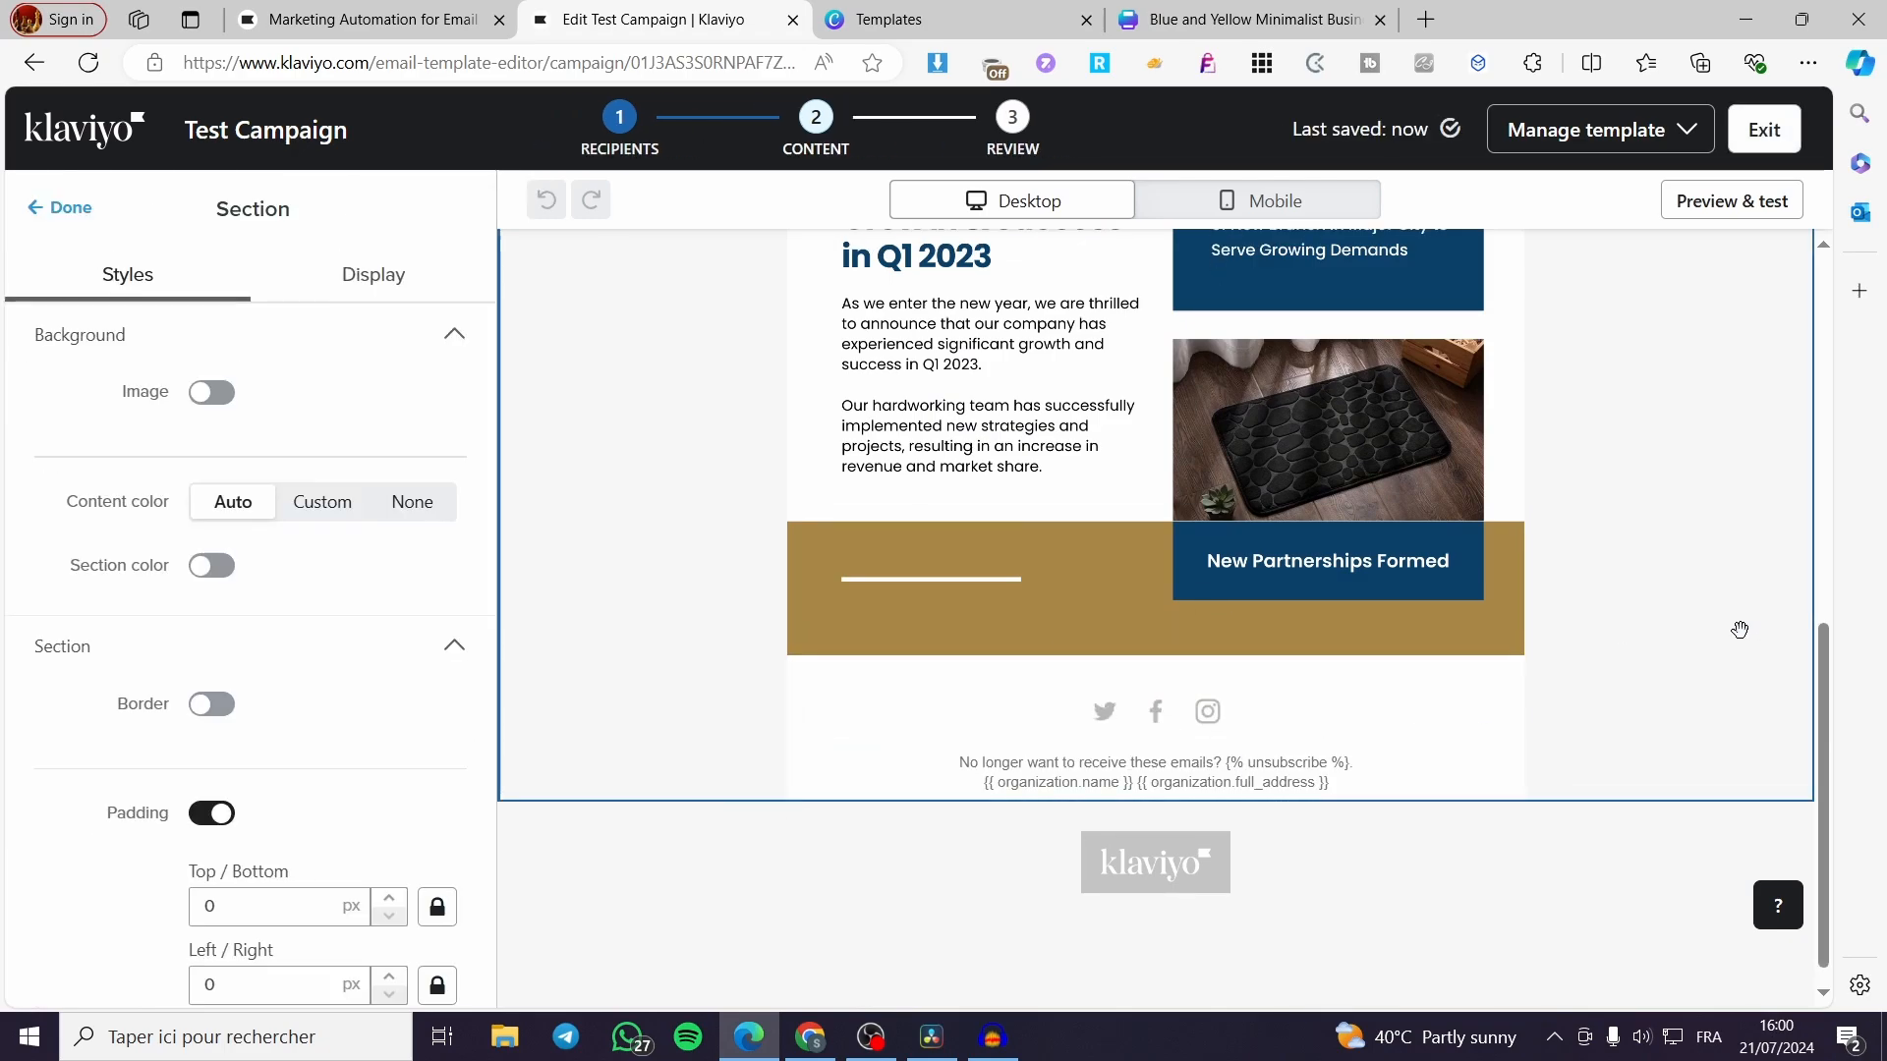
{"action": "scroll", "coordinate": [1576, 682], "scroll_direction": "up", "scroll_amount": 10}
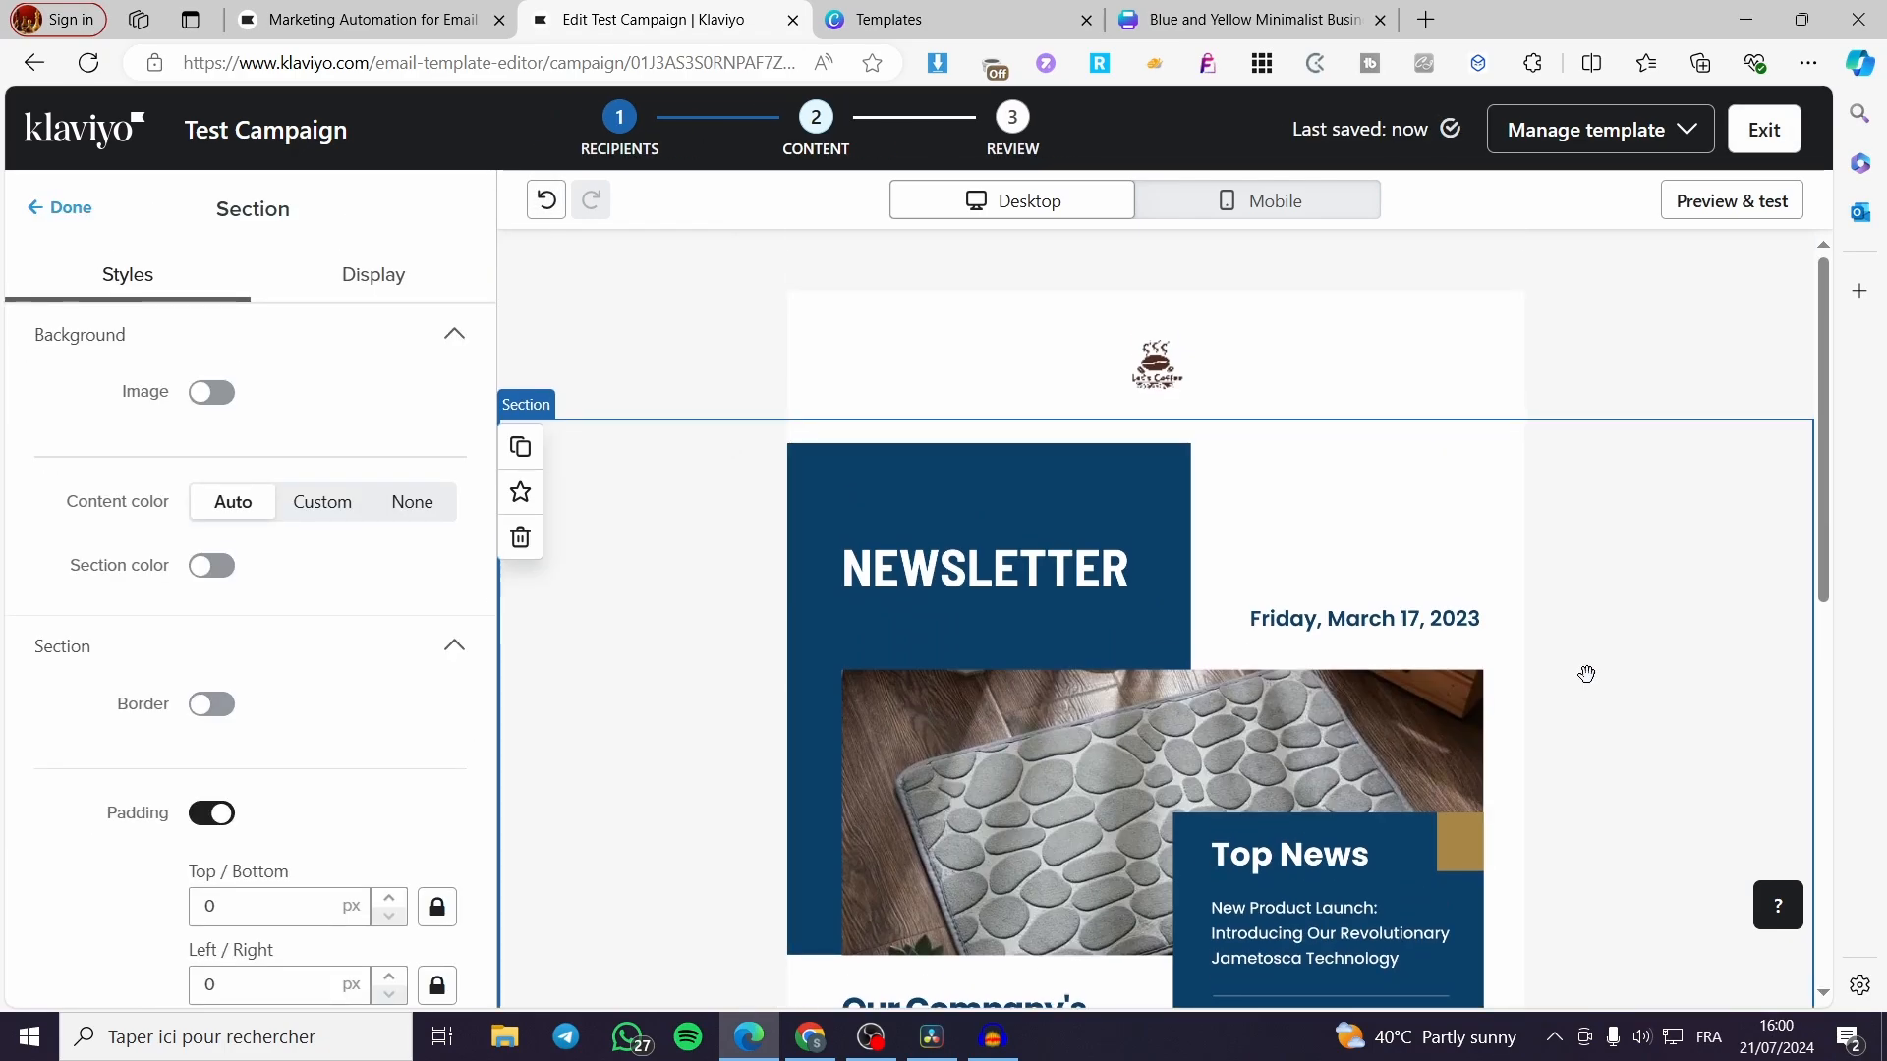
Open the email in Preview Mode, cancelling any request to leave the site.
{"action": "left_click", "coordinate": [1752, 143]}
{"action": "left_click", "coordinate": [1129, 242]}
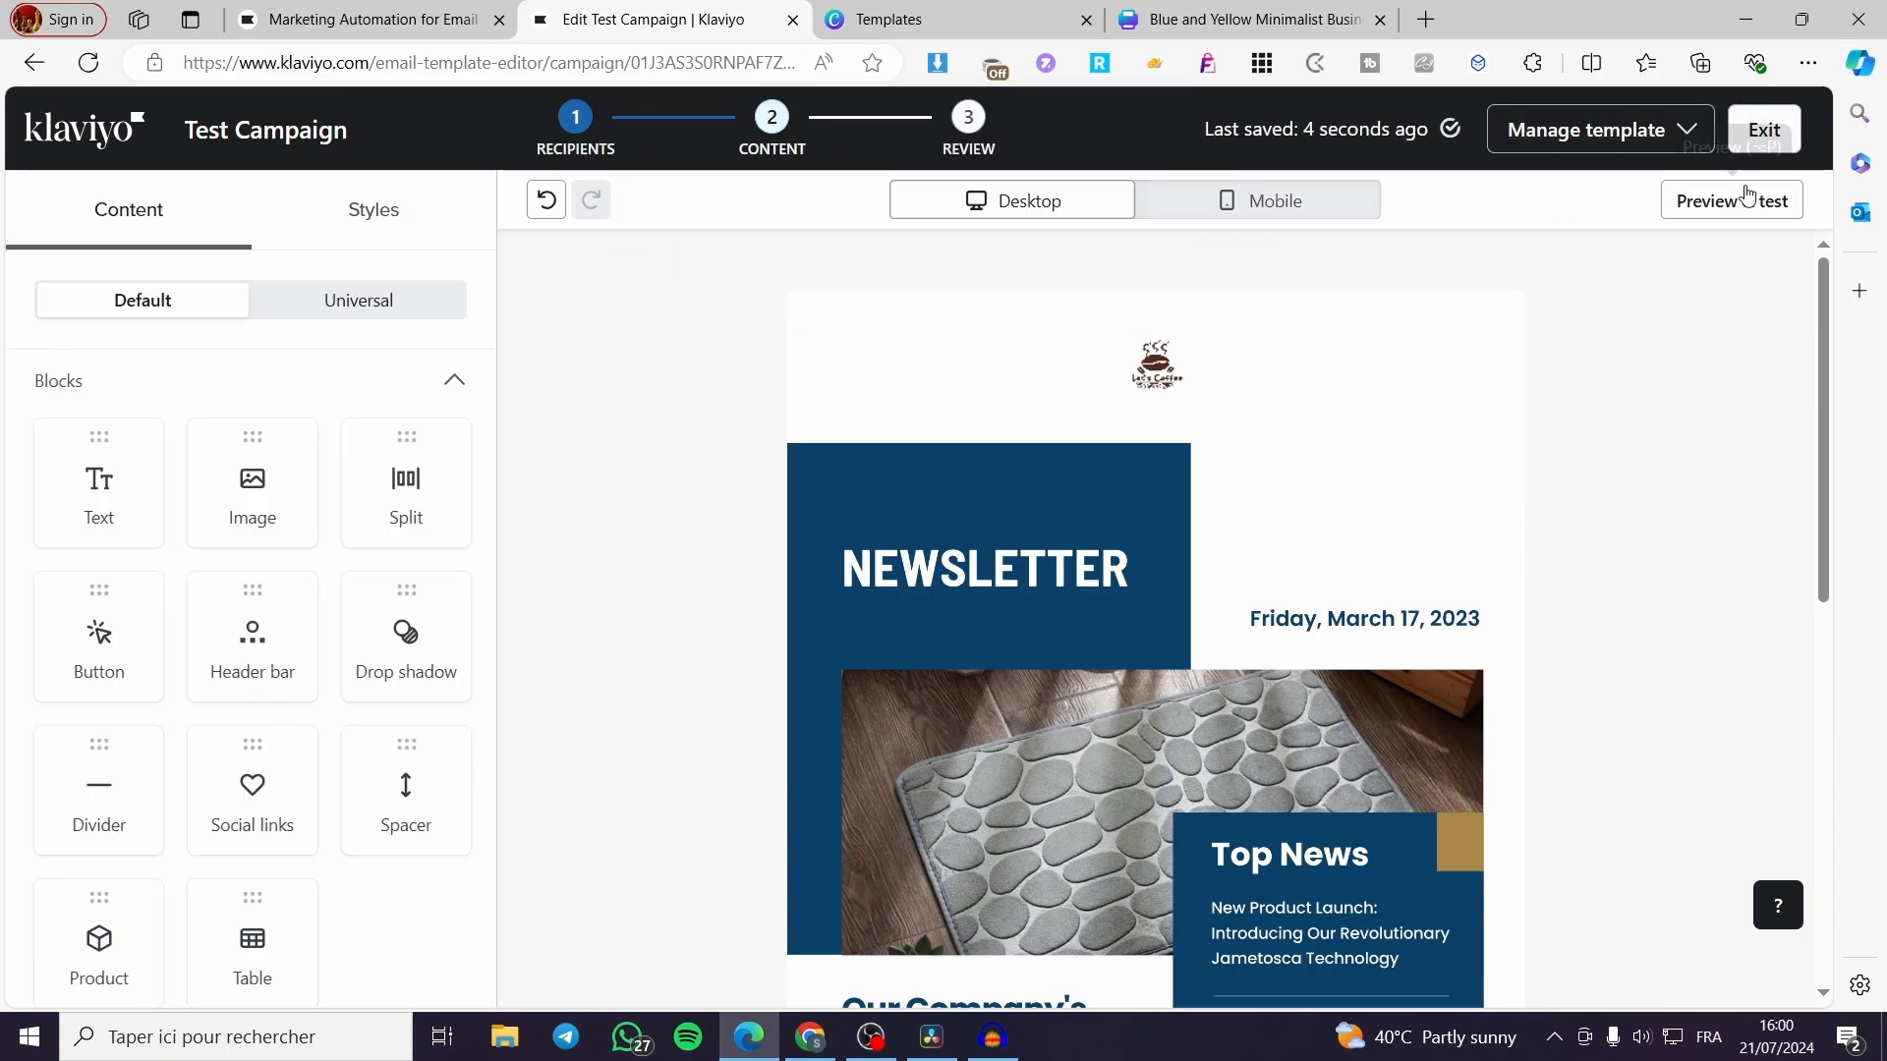
{"action": "left_click", "coordinate": [1732, 213]}
{"action": "left_click", "coordinate": [1159, 243]}
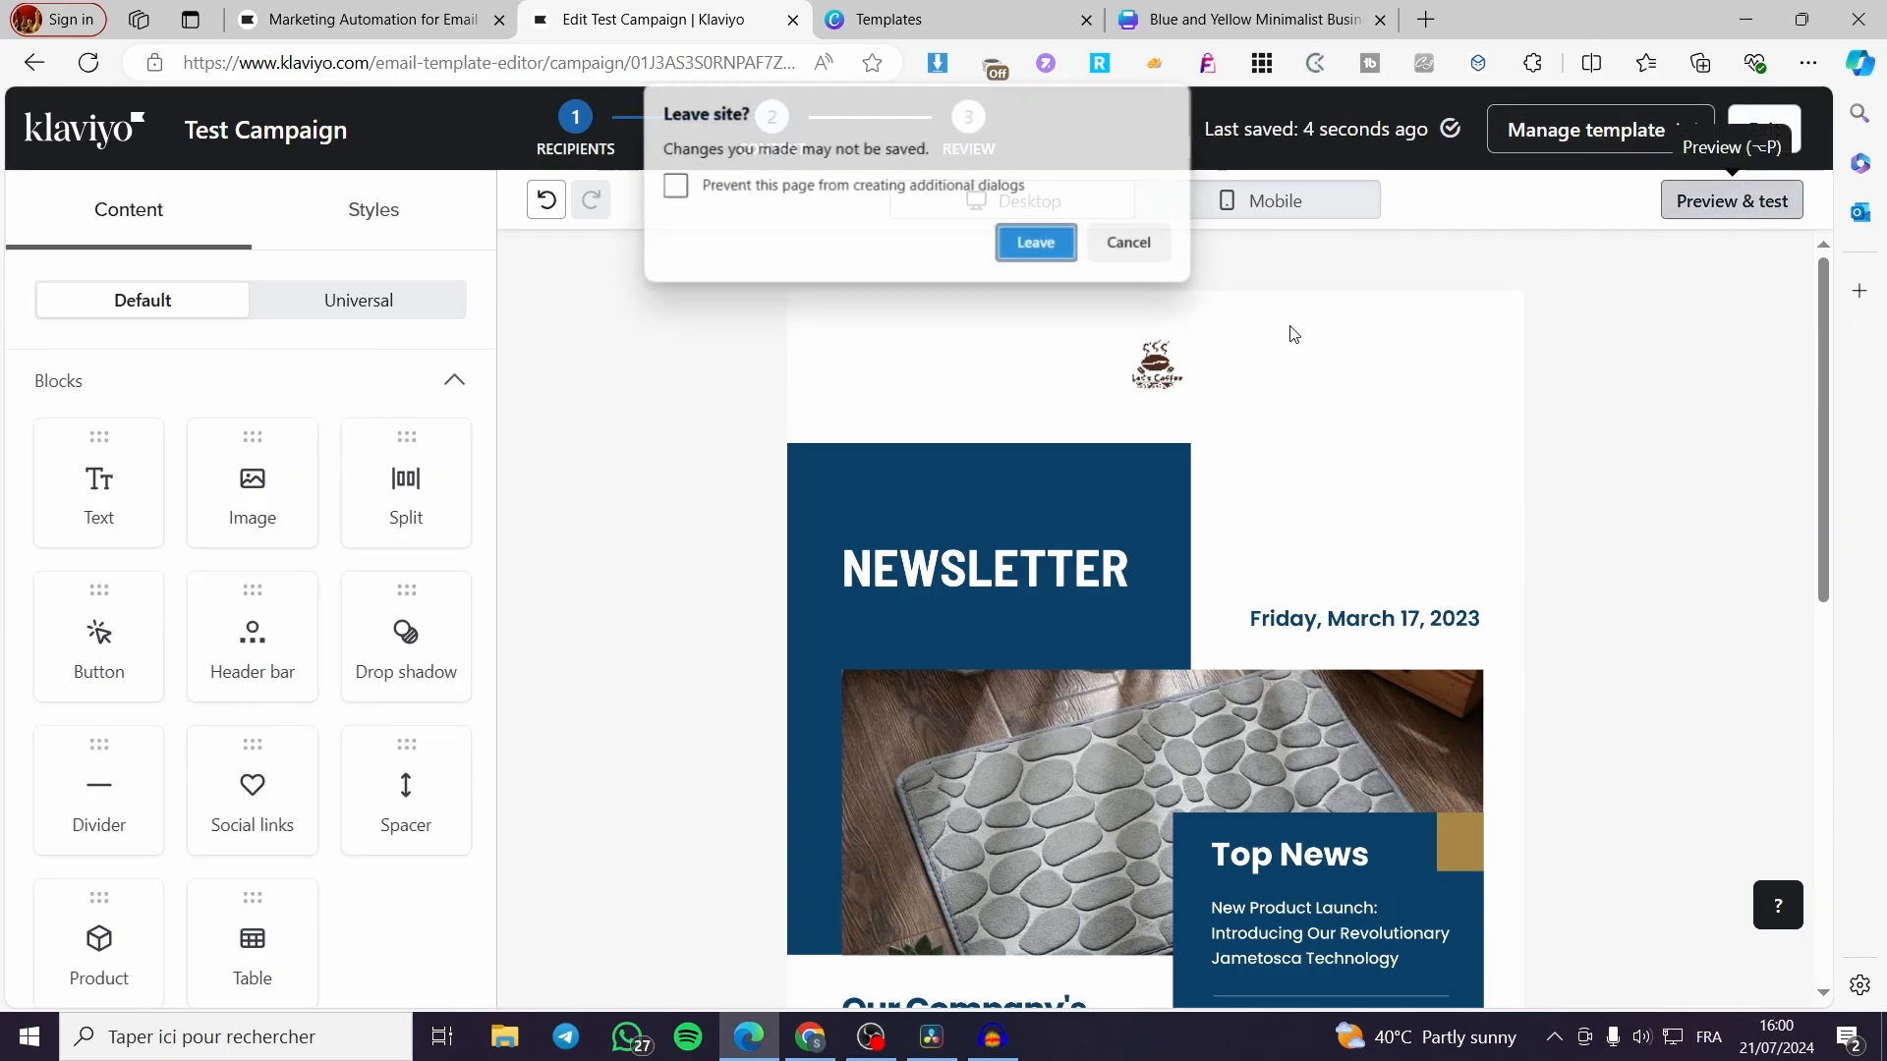
{"action": "left_click", "coordinate": [1094, 241]}
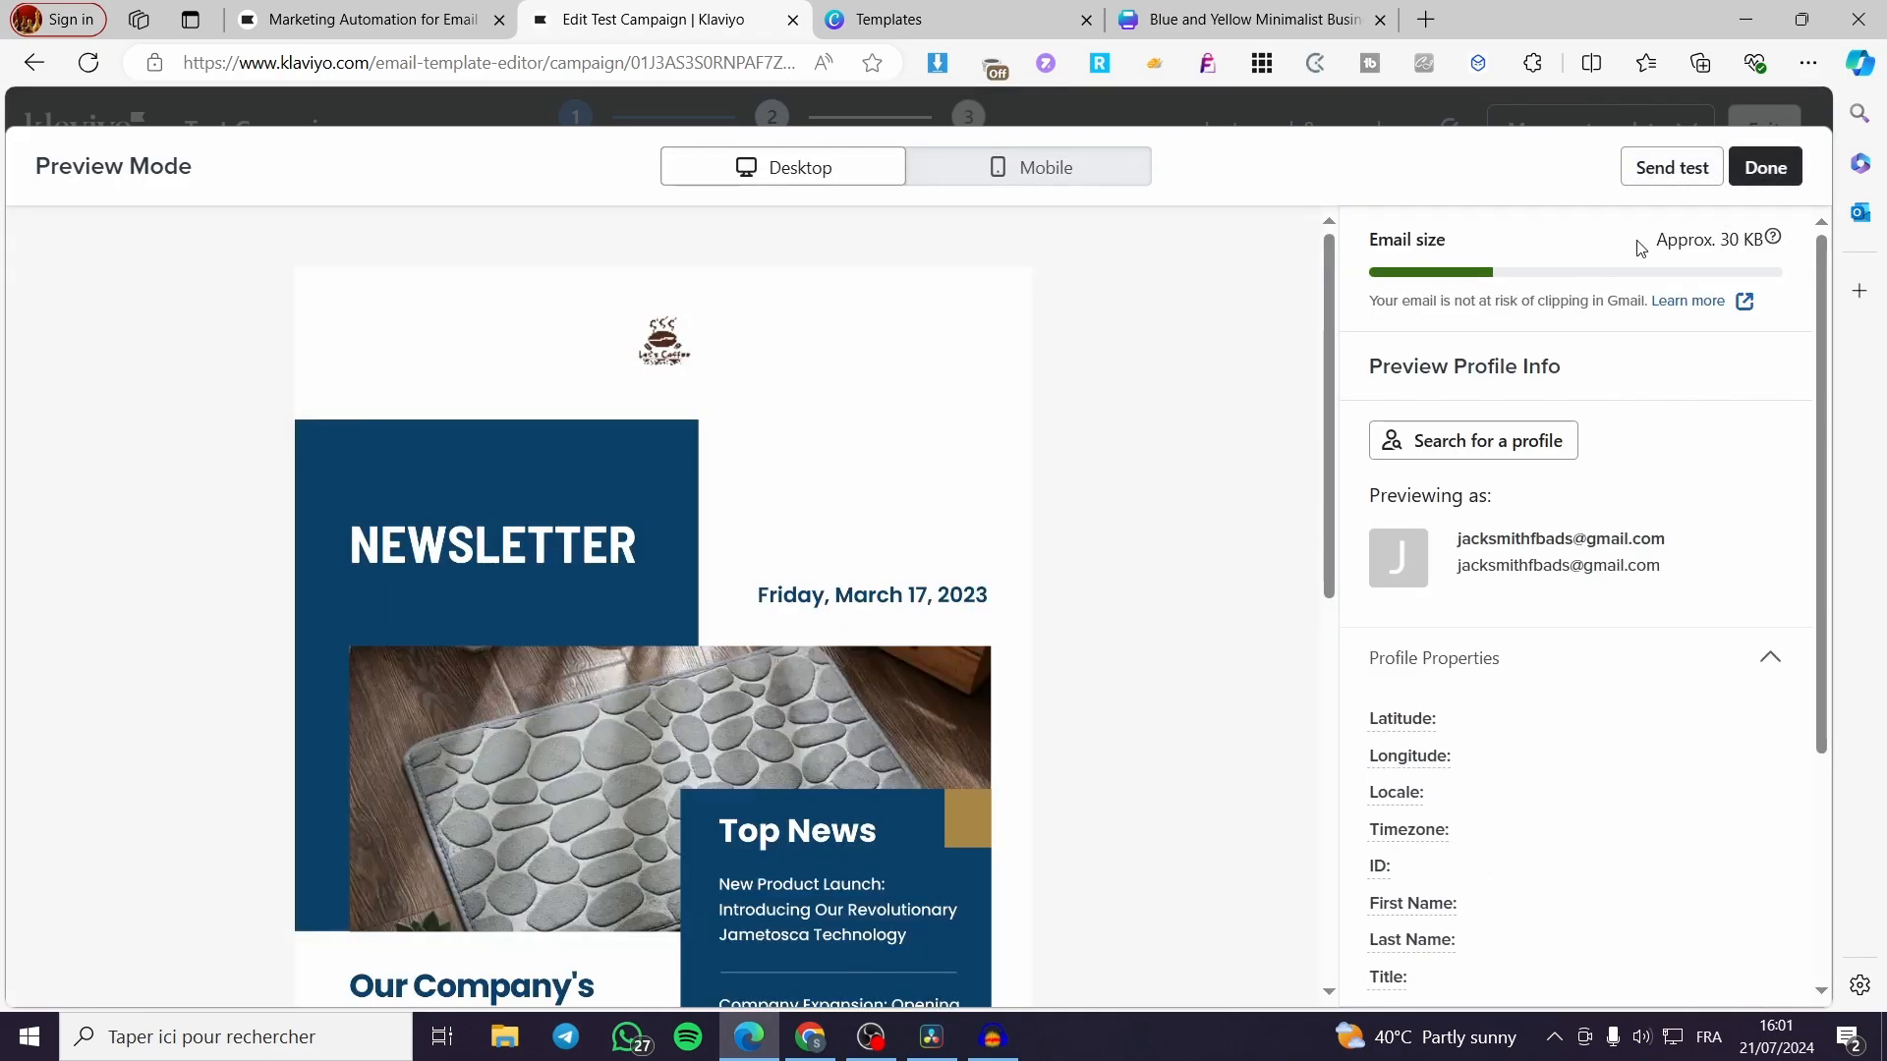
Examine the preview's profile properties and check the email in both desktop and mobile layouts.
{"action": "scroll", "coordinate": [1559, 661], "scroll_direction": "down", "scroll_amount": 3}
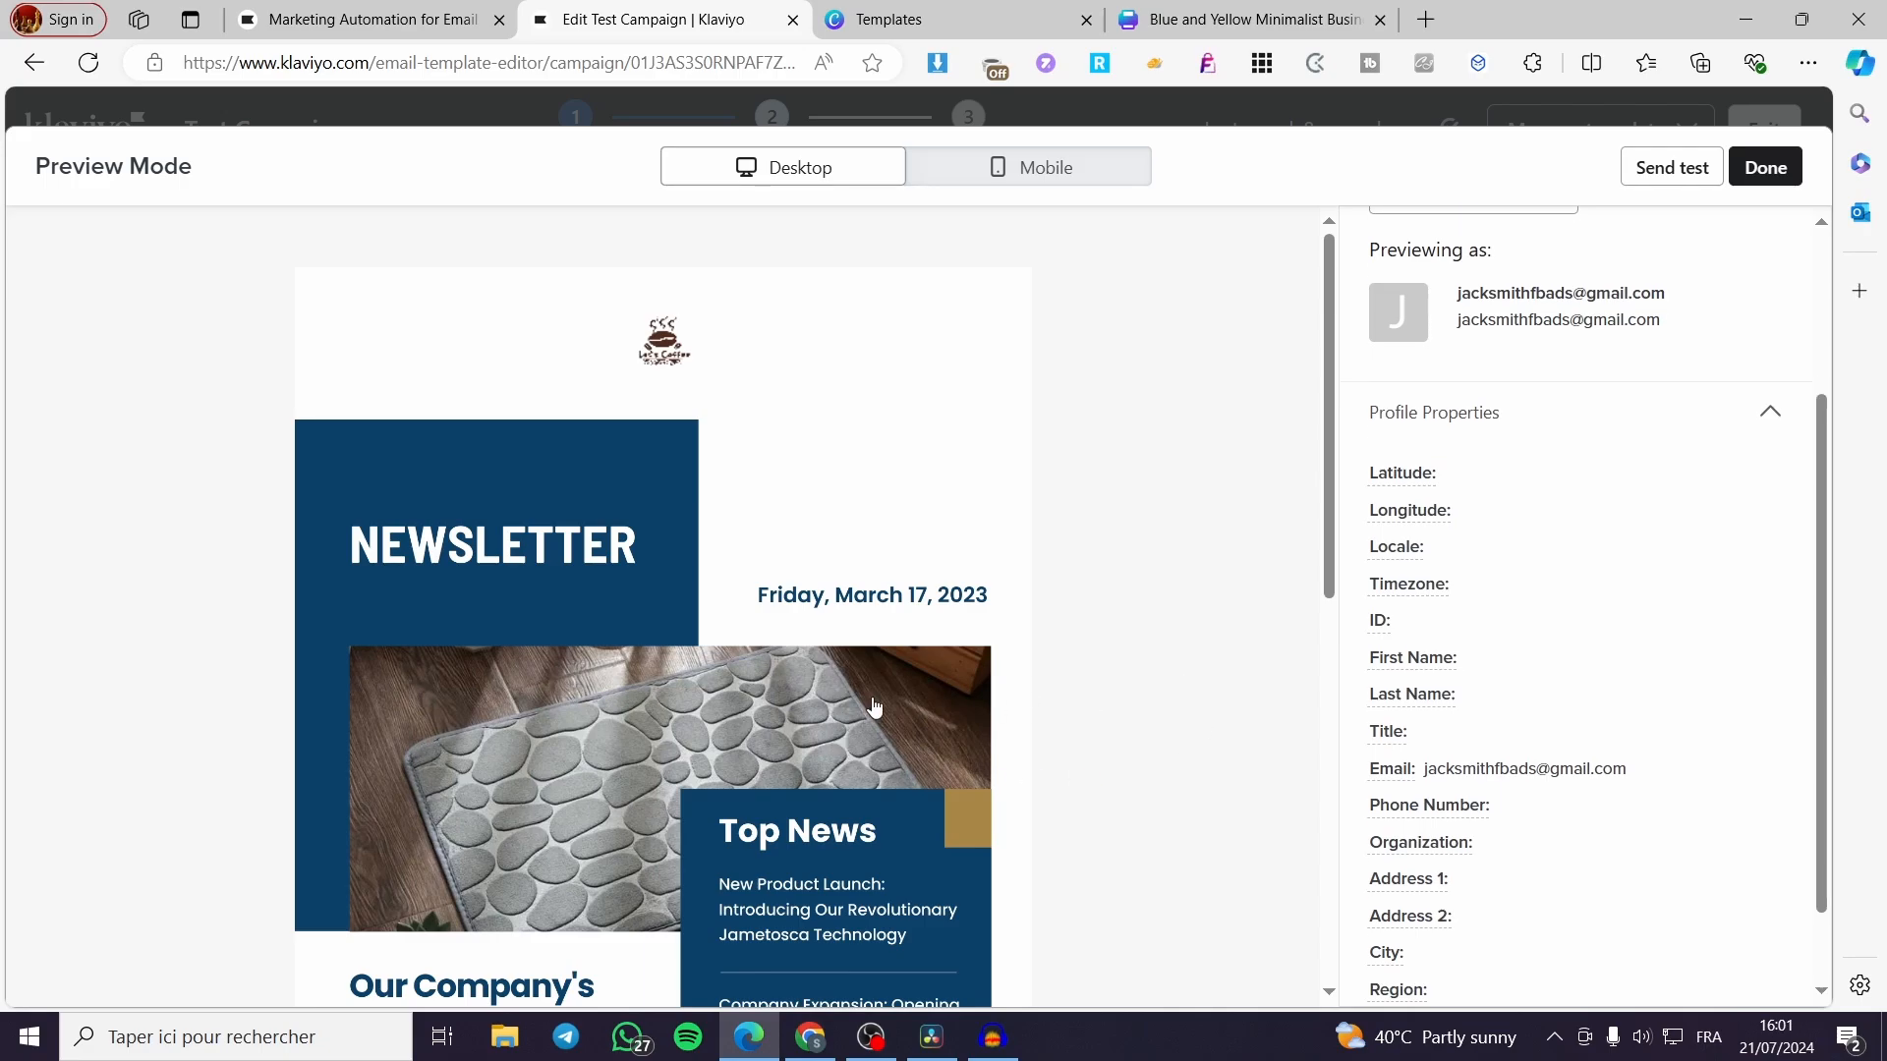
{"action": "scroll", "coordinate": [904, 690], "scroll_direction": "down", "scroll_amount": 8}
{"action": "scroll", "coordinate": [904, 690], "scroll_direction": "up", "scroll_amount": 10}
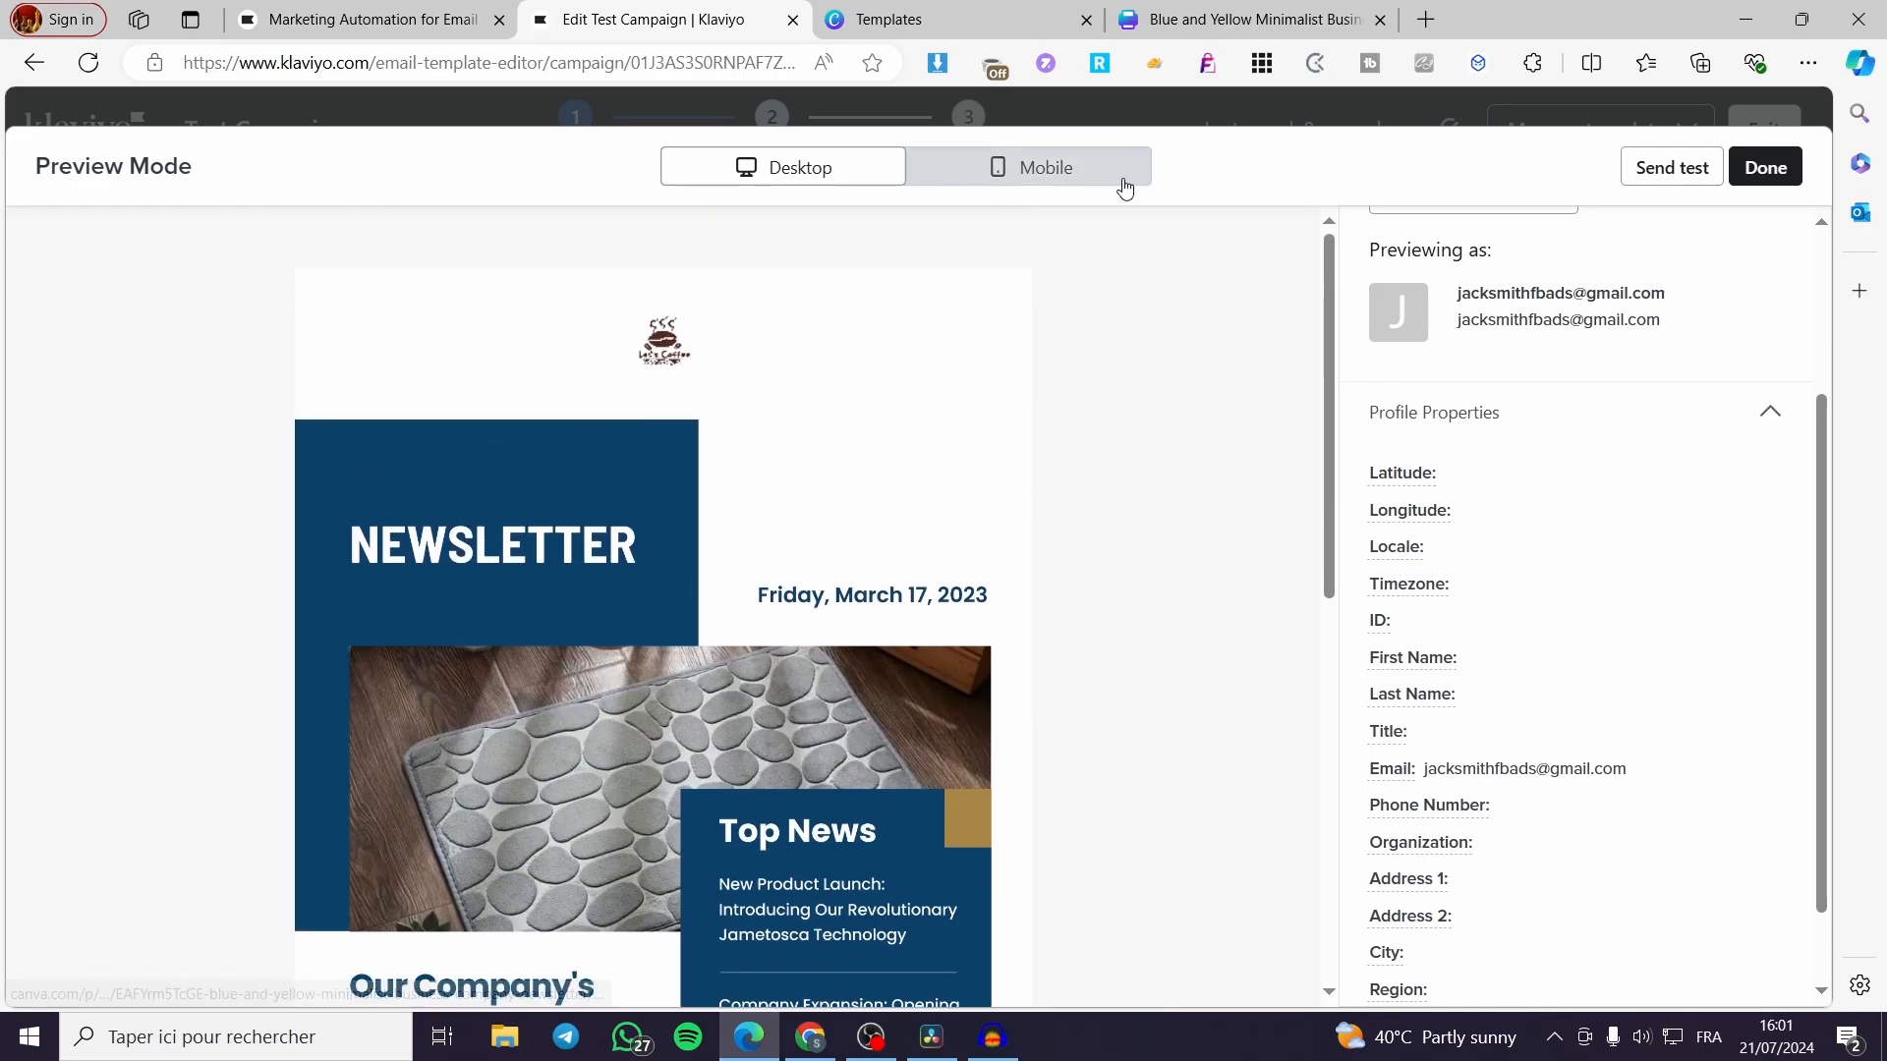
{"action": "left_click", "coordinate": [1009, 178]}
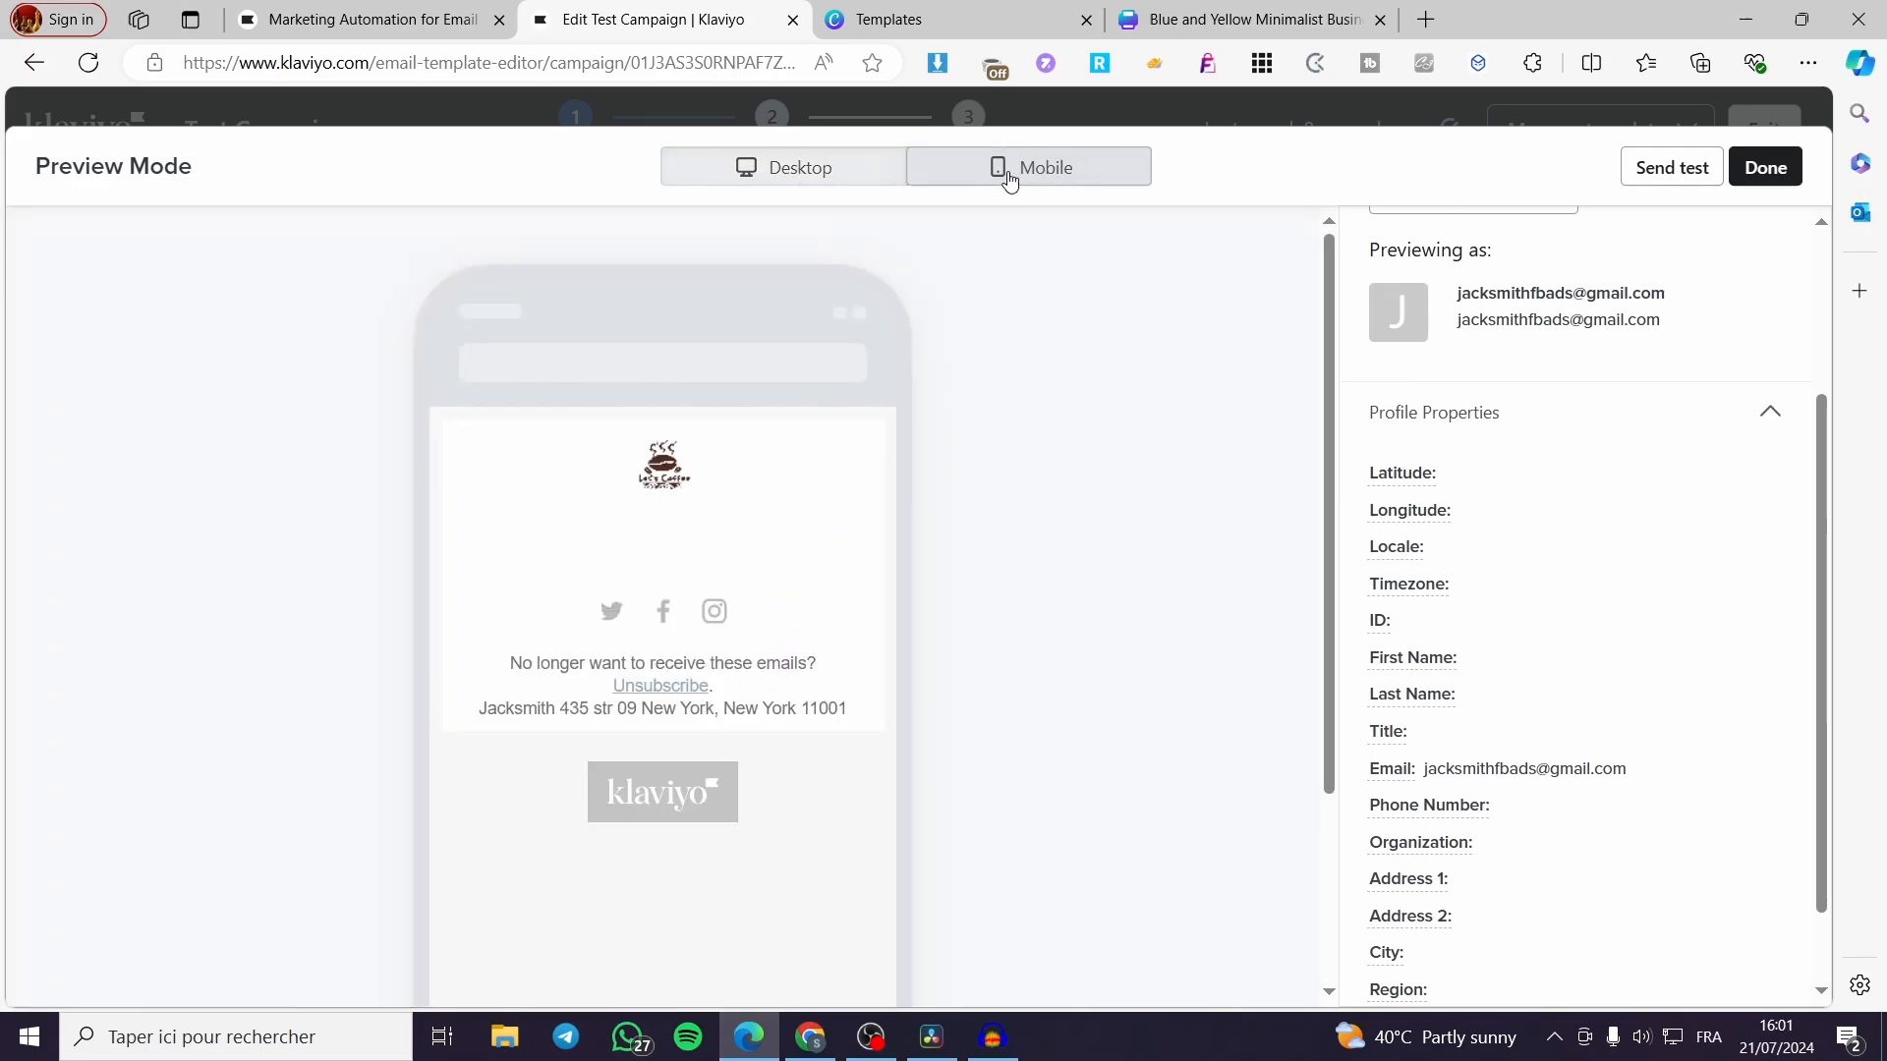
{"action": "left_click", "coordinate": [810, 166]}
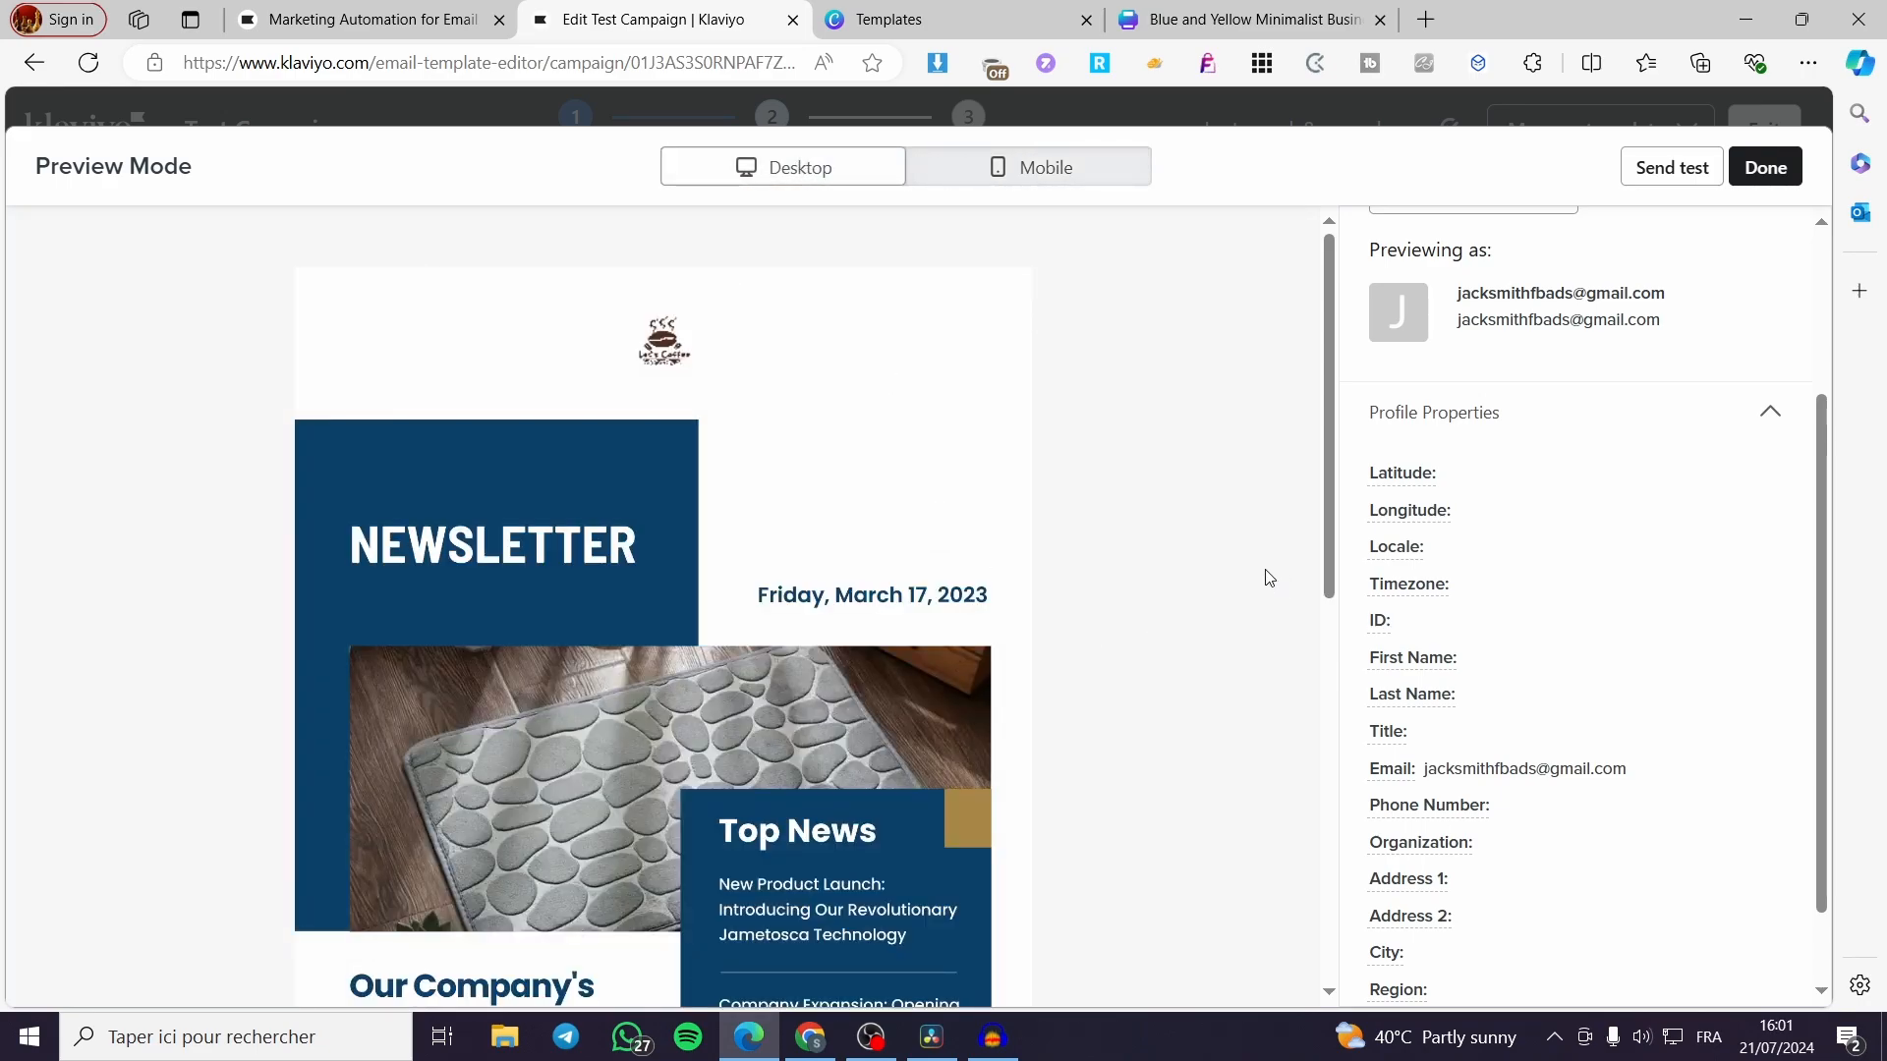